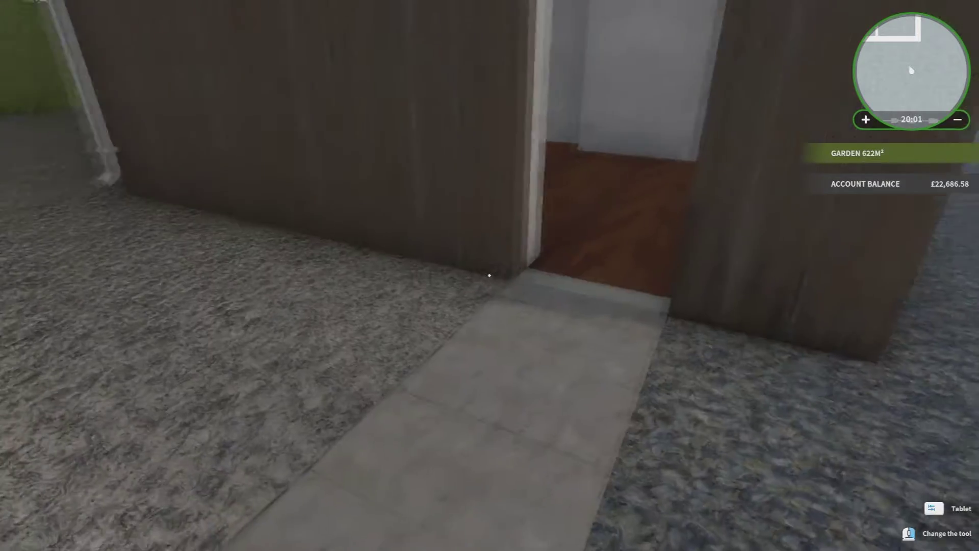
# Step: Walk around the house exterior past the downpipe and back into the room to the laptop
pyautogui.press('w')
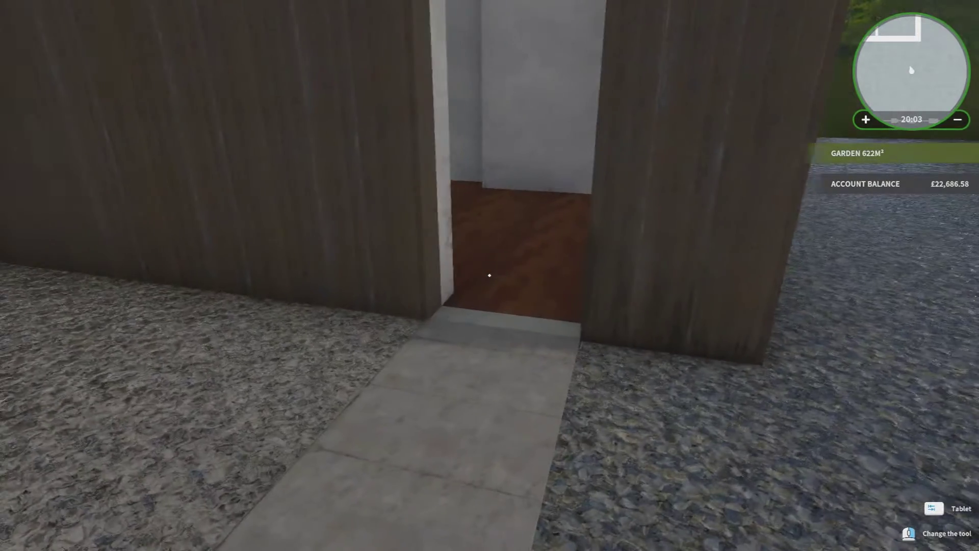
pyautogui.press('s')
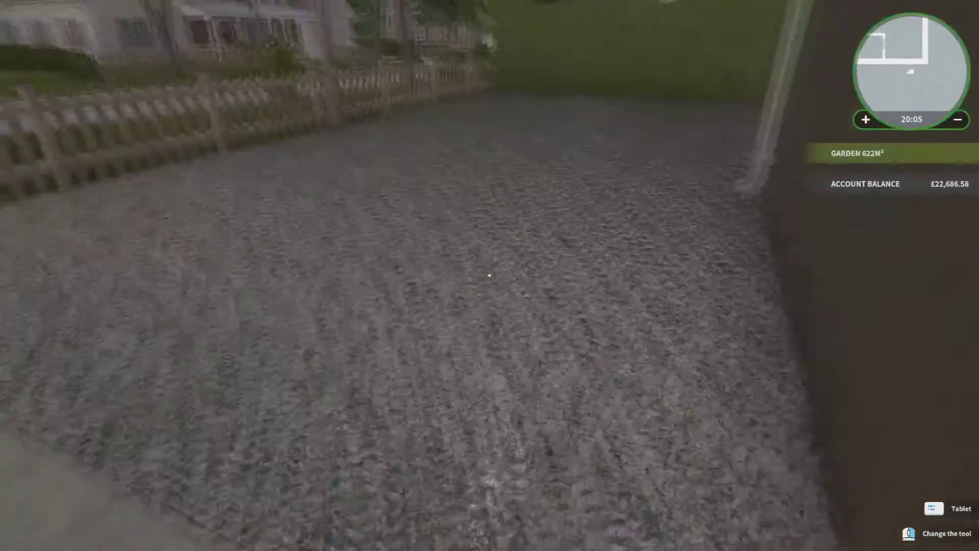
pyautogui.press('d')
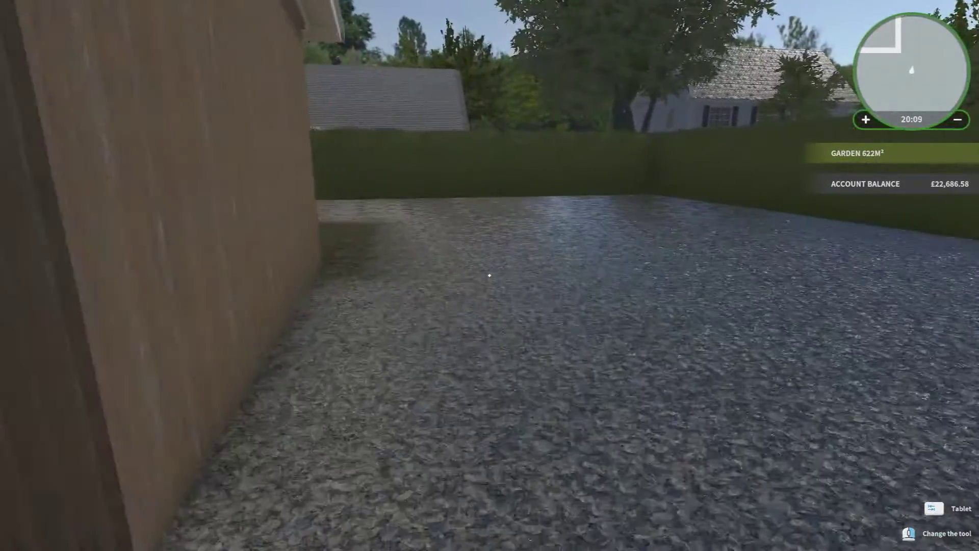
pyautogui.press('a')
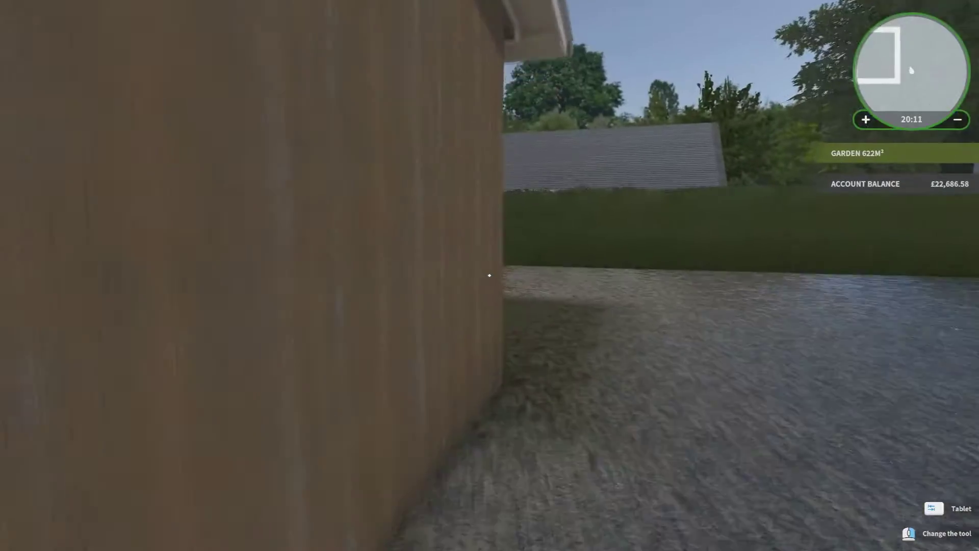
pyautogui.press('w')
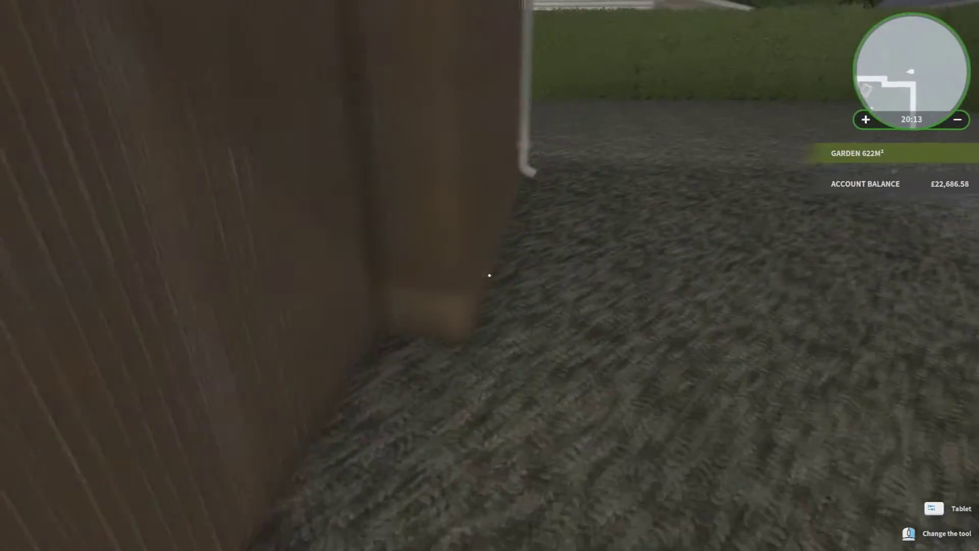
pyautogui.press('w')
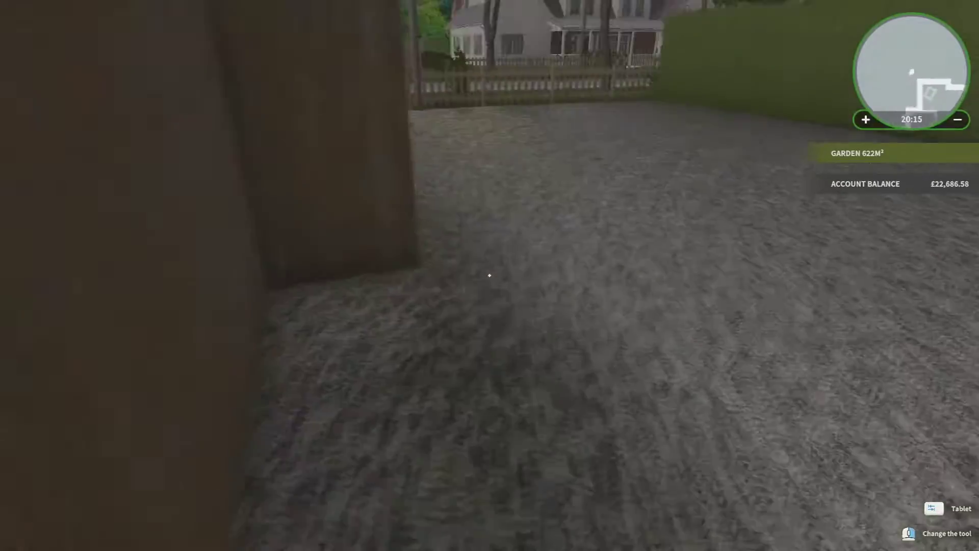
pyautogui.press('w')
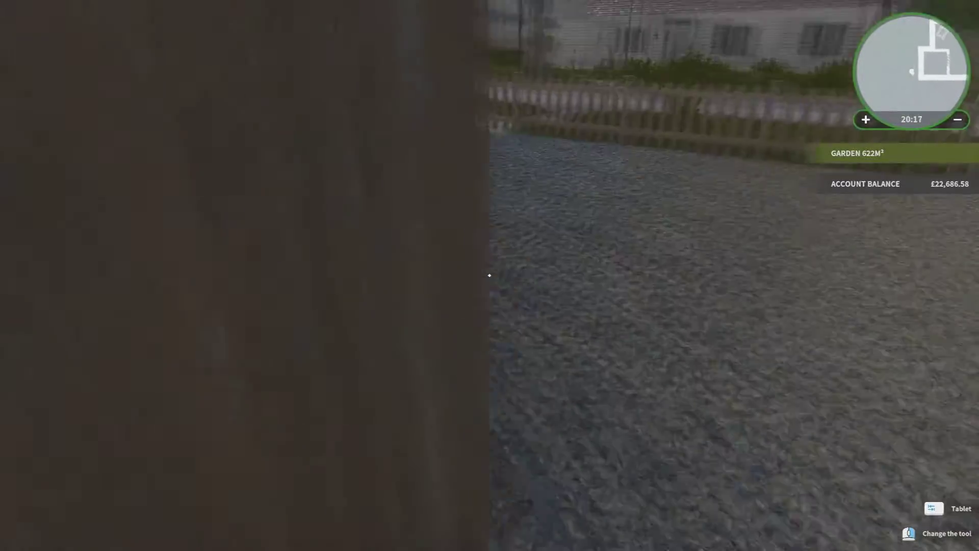
pyautogui.press('w')
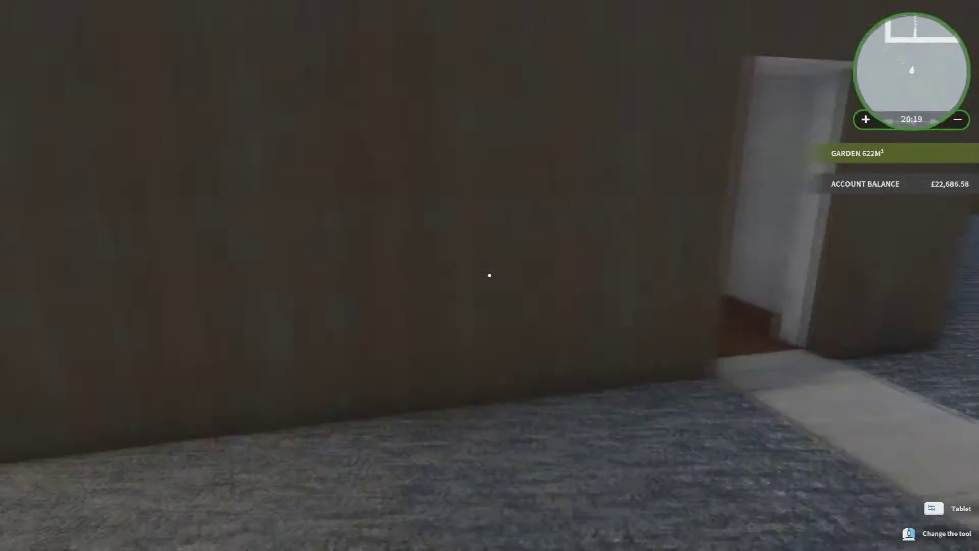
pyautogui.press('w')
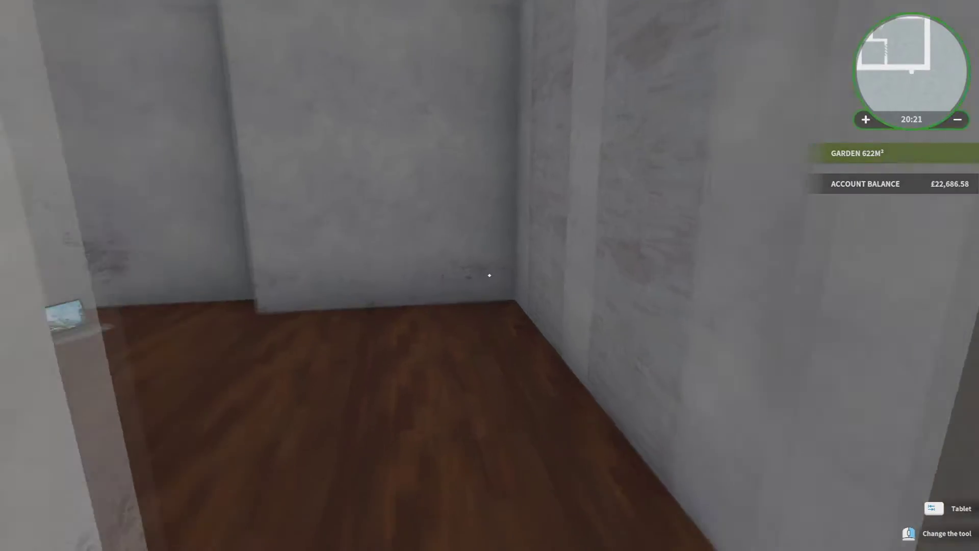
pyautogui.press('w')
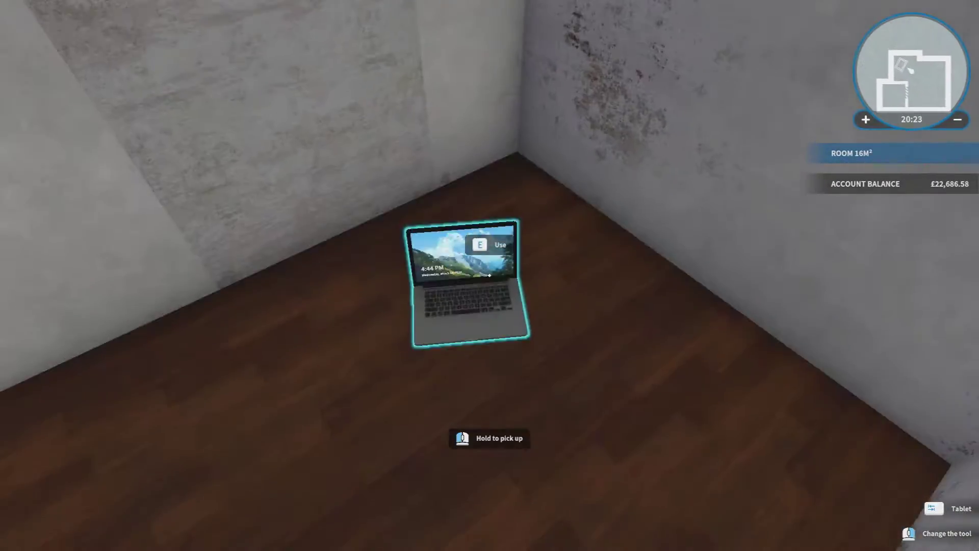
# Step: Accept the 'Cleaning the garage' email job on the laptop and walk up the new house's path
pyautogui.click(490, 276)
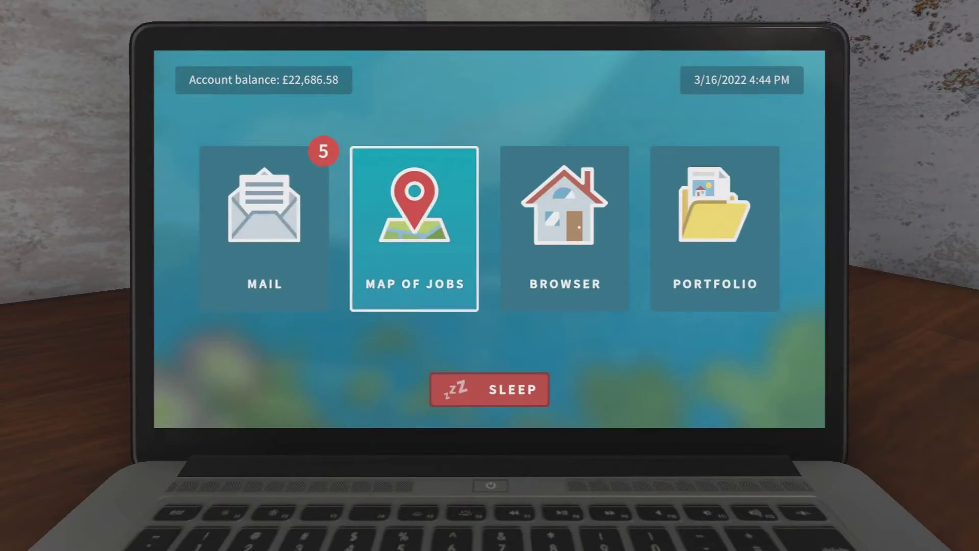
pyautogui.click(298, 230)
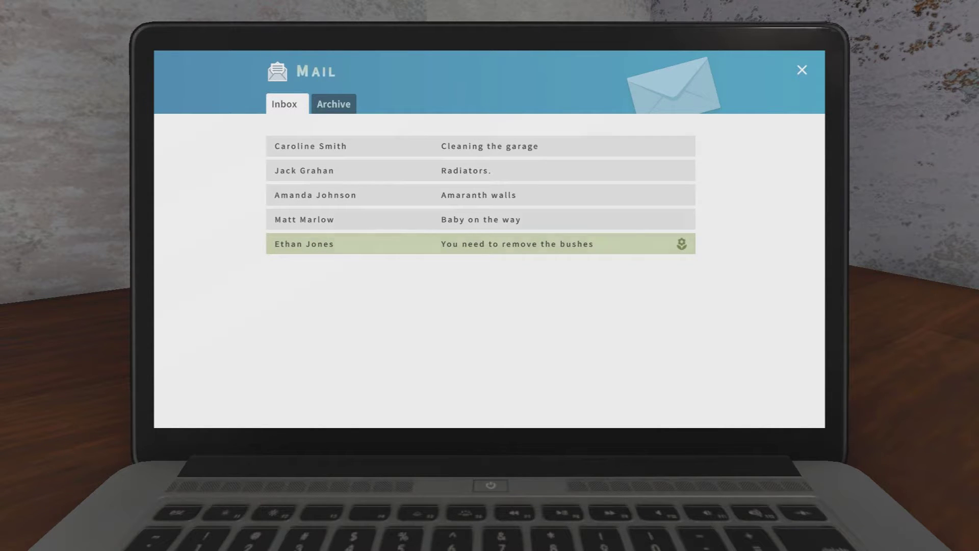
pyautogui.click(511, 146)
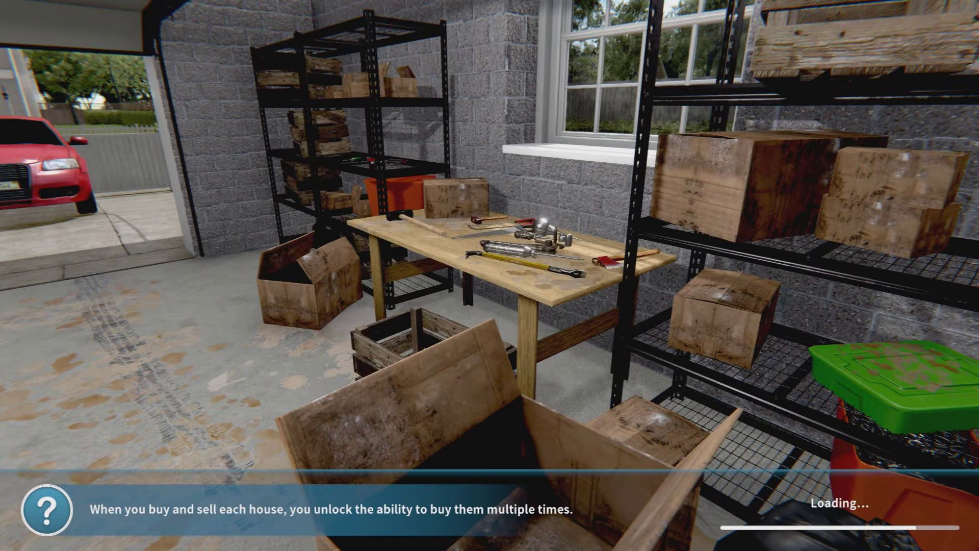
pyautogui.press('w')
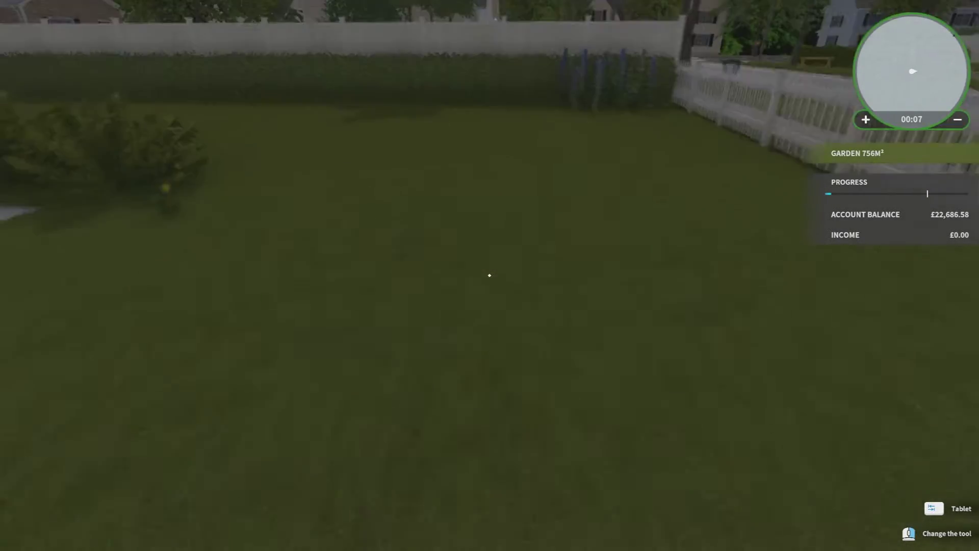
# Step: Walk past the bush and red car, then pull out a dandelion by the house wall
pyautogui.press('w')
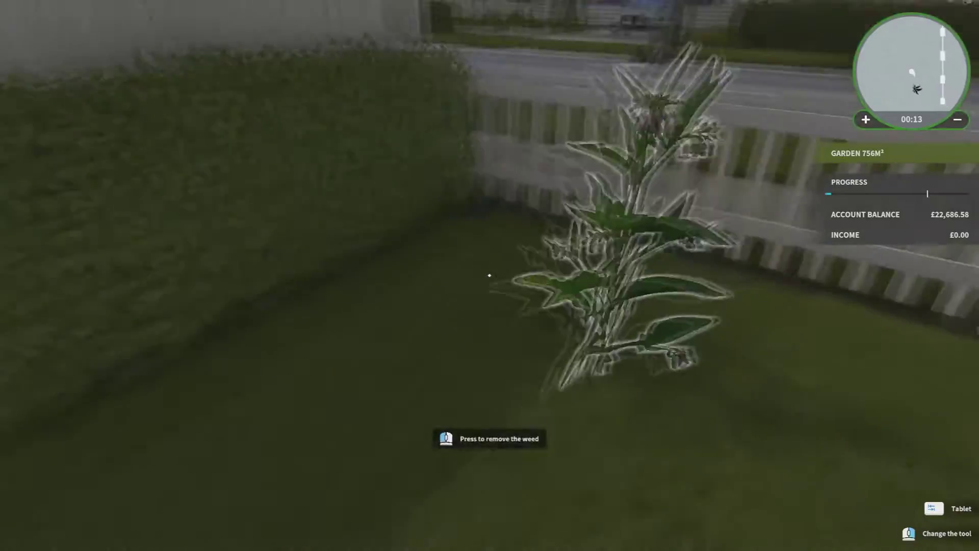
pyautogui.press('w')
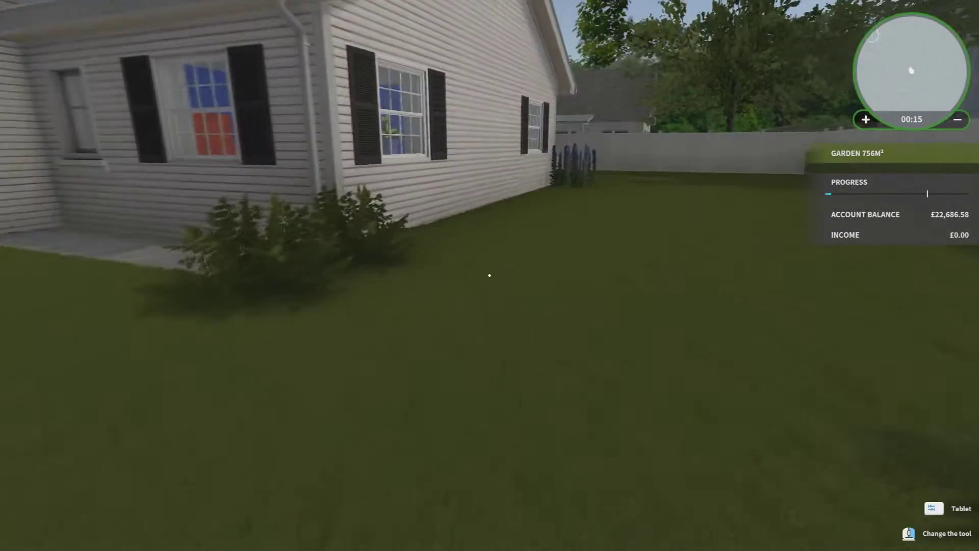
pyautogui.press('w')
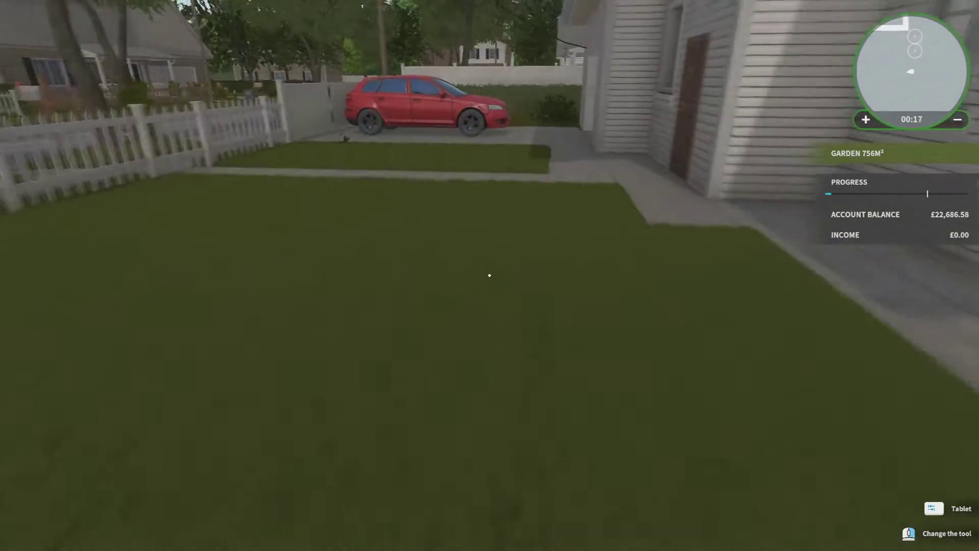
pyautogui.press('w')
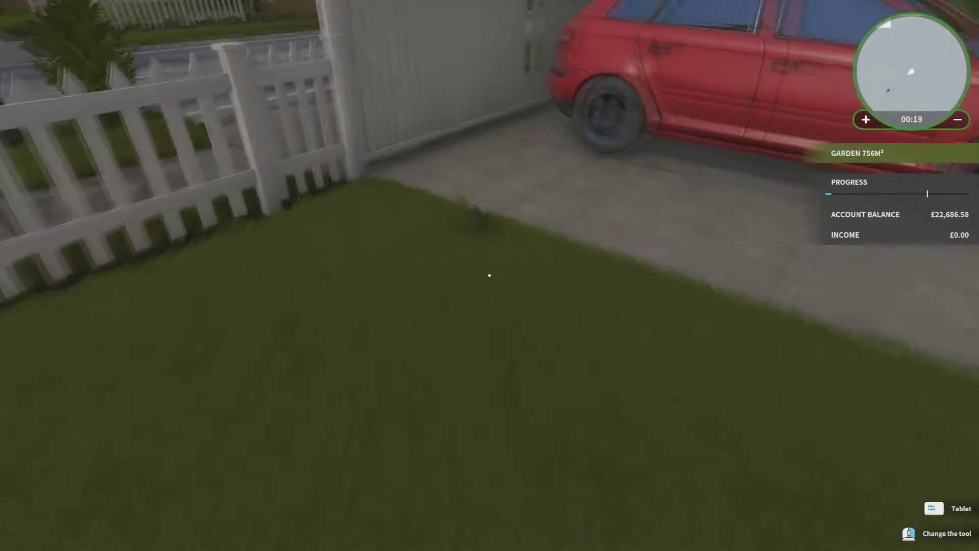
pyautogui.press('w')
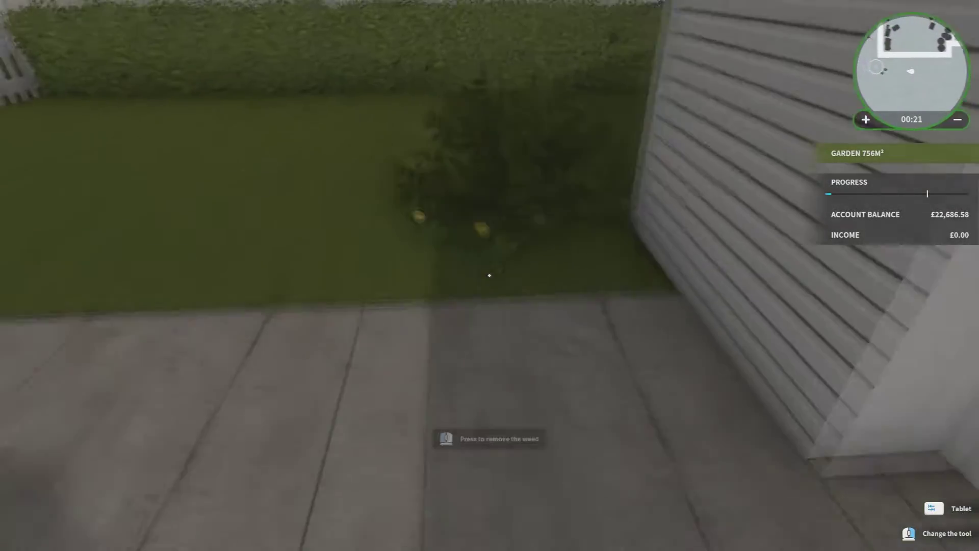
pyautogui.press('w')
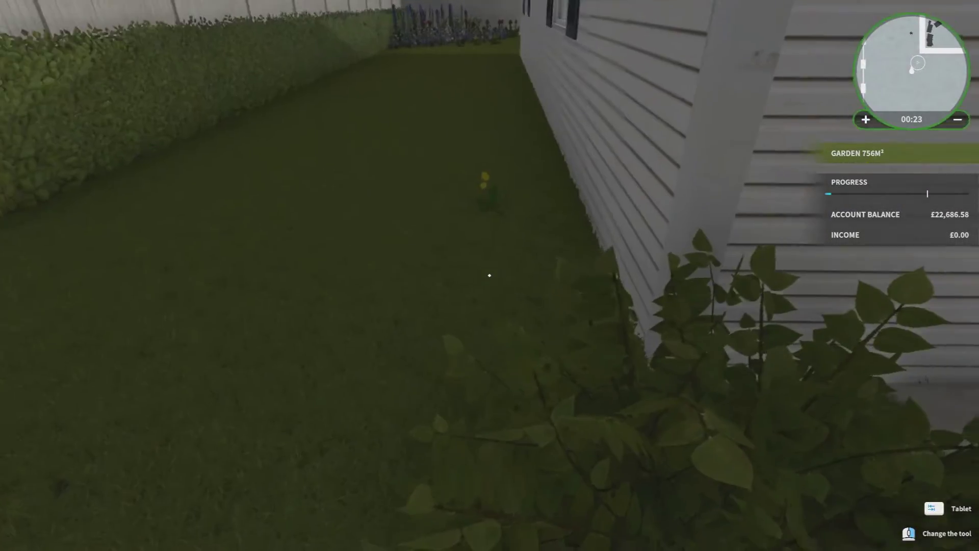
pyautogui.click(489, 276)
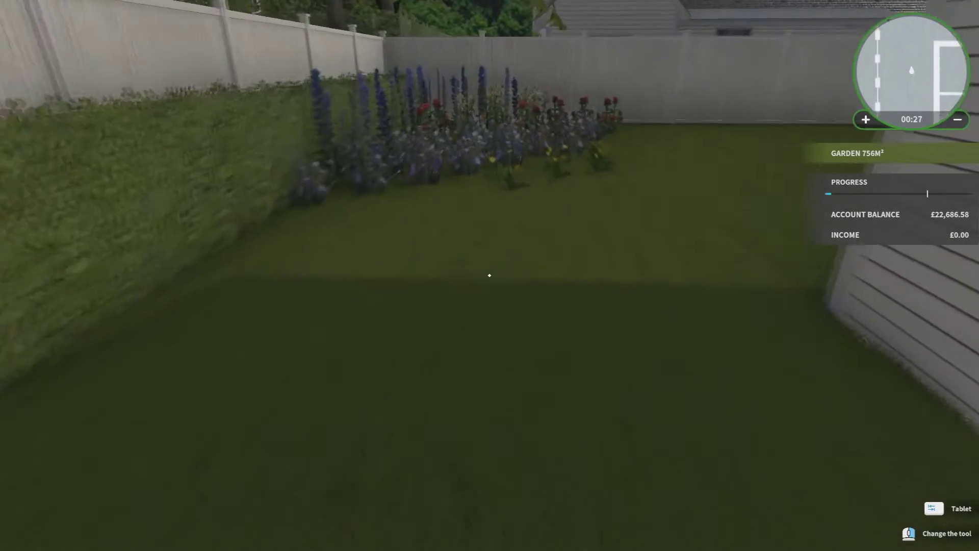
# Step: Walk through the flower bed and across the lawn toward other weeds
pyautogui.press('w')
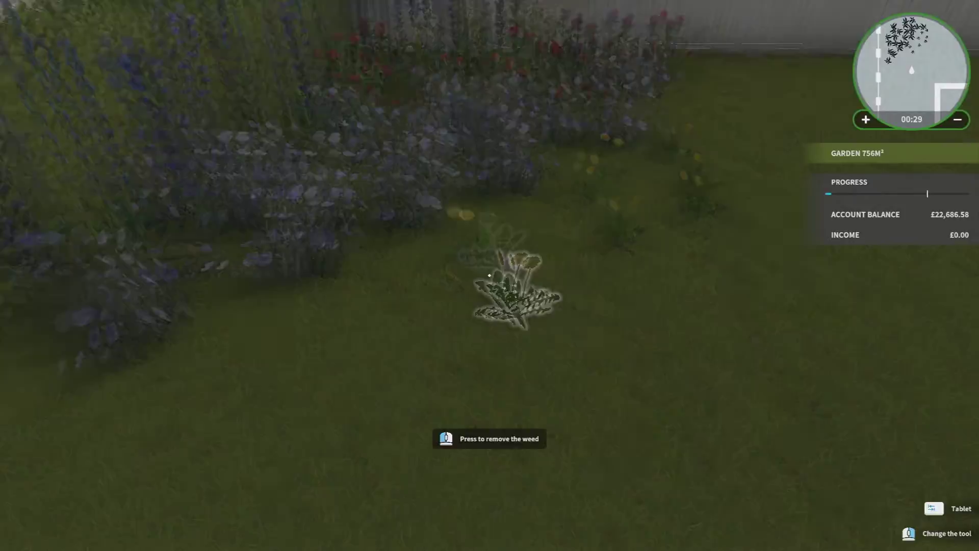
pyautogui.press('w')
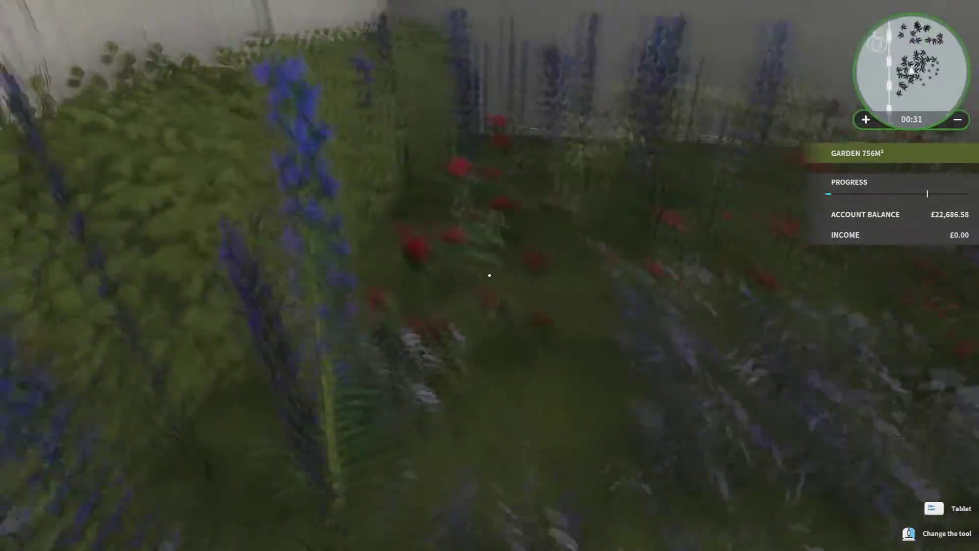
pyautogui.press('w')
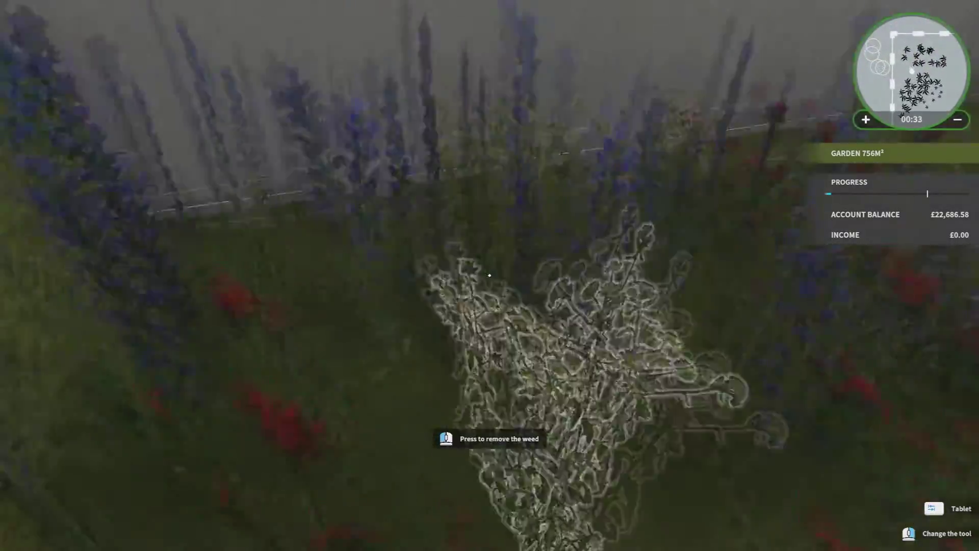
pyautogui.press('w')
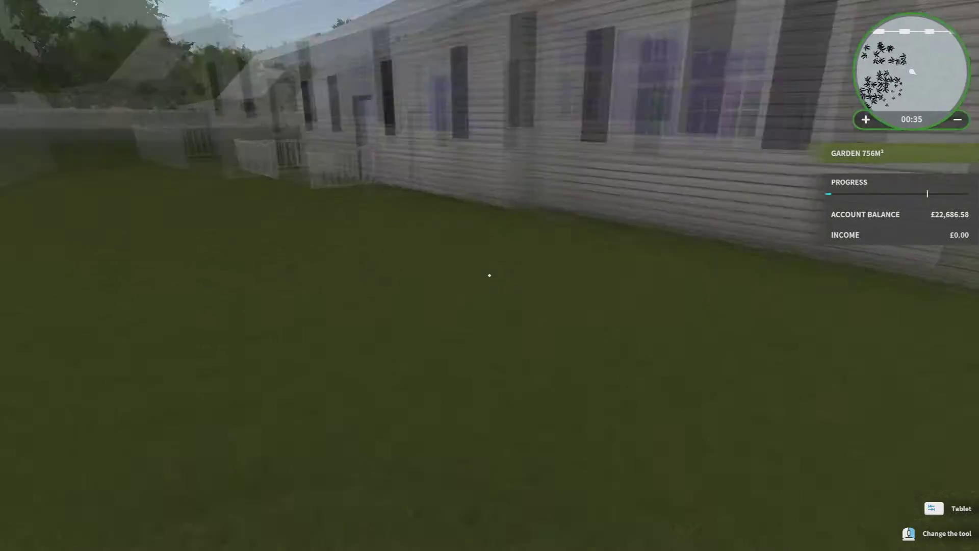
pyautogui.press('w')
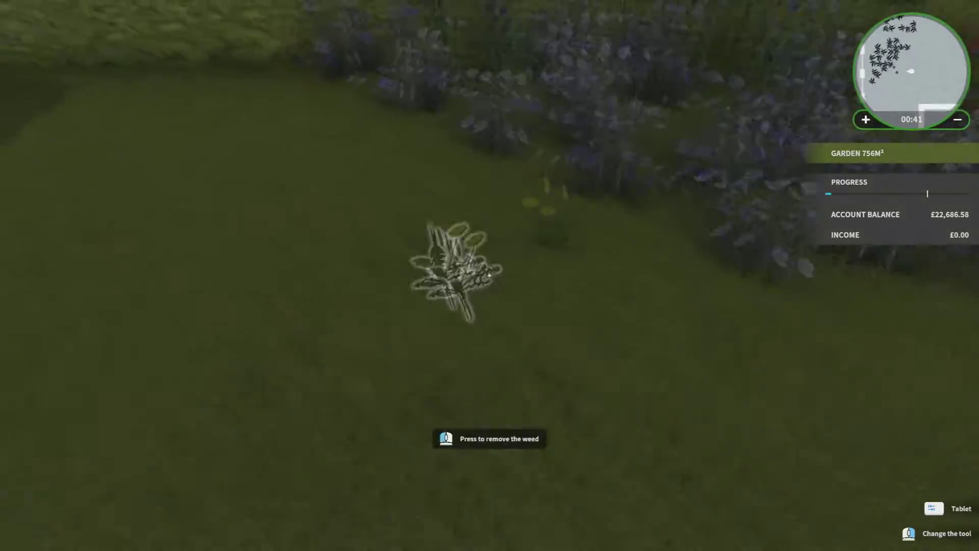
pyautogui.press('w')
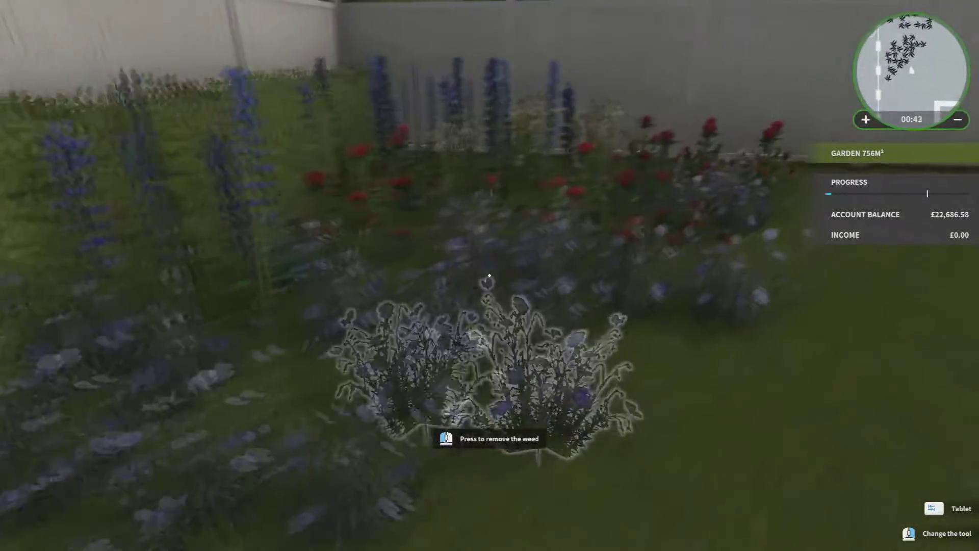
# Step: Circle along the fence past the delphiniums and come to face the door
pyautogui.press('s')
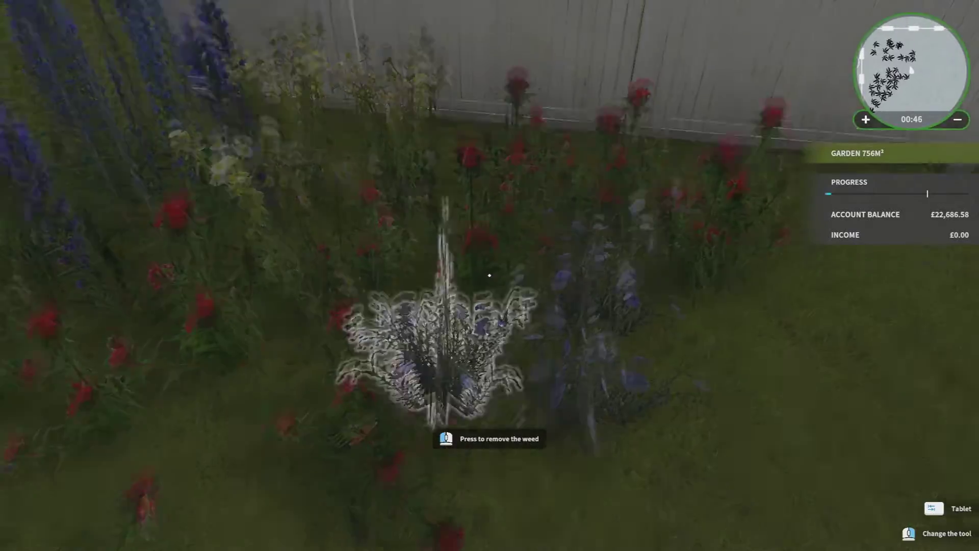
pyautogui.press('a')
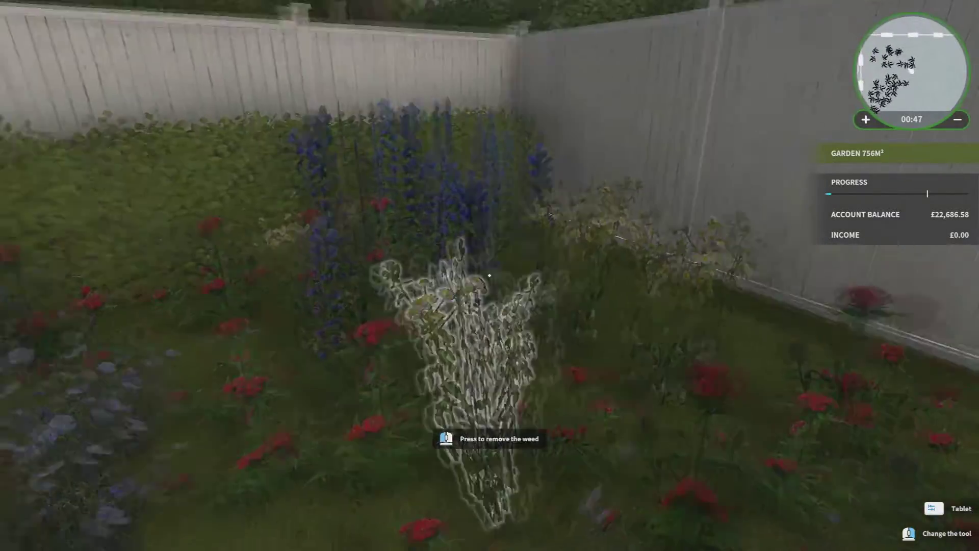
pyautogui.press('d')
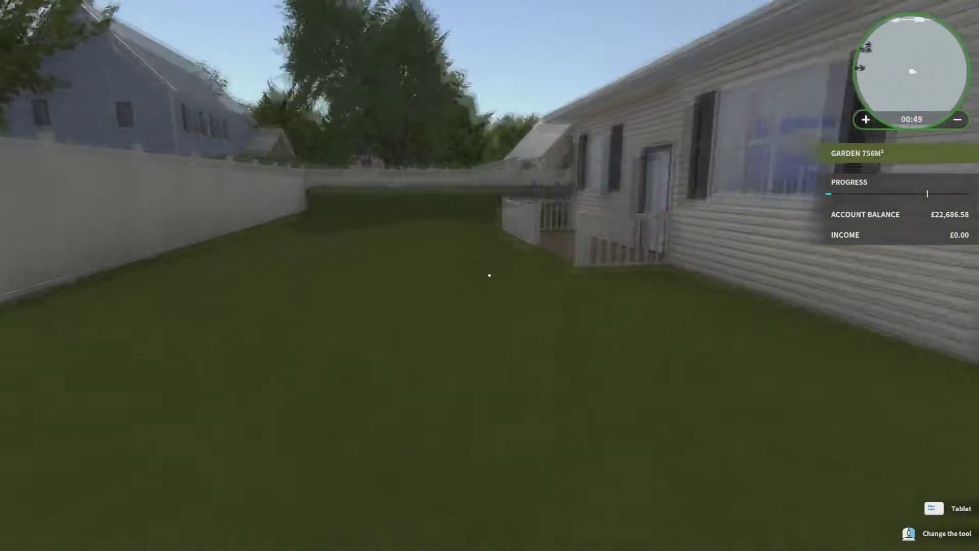
pyautogui.press('w')
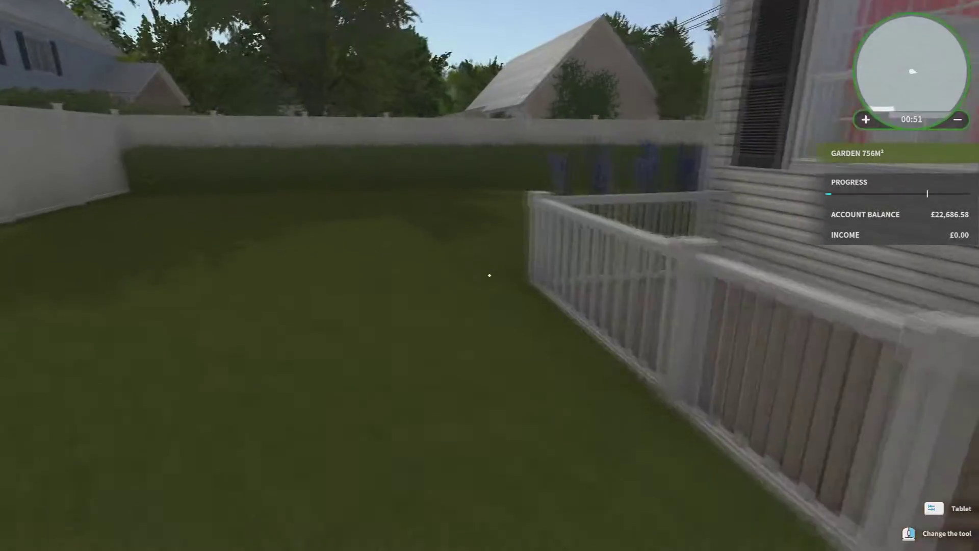
pyautogui.press('a')
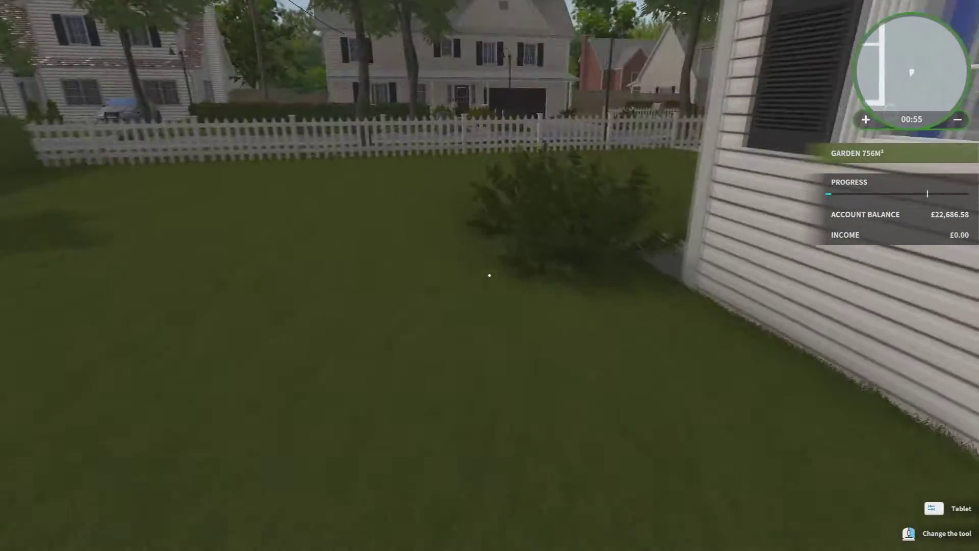
pyautogui.press('w')
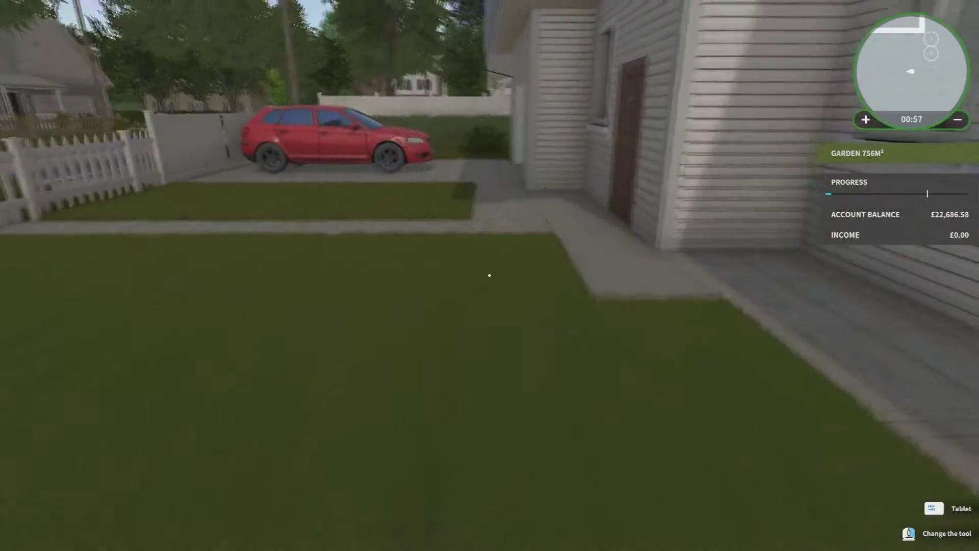
pyautogui.press('w')
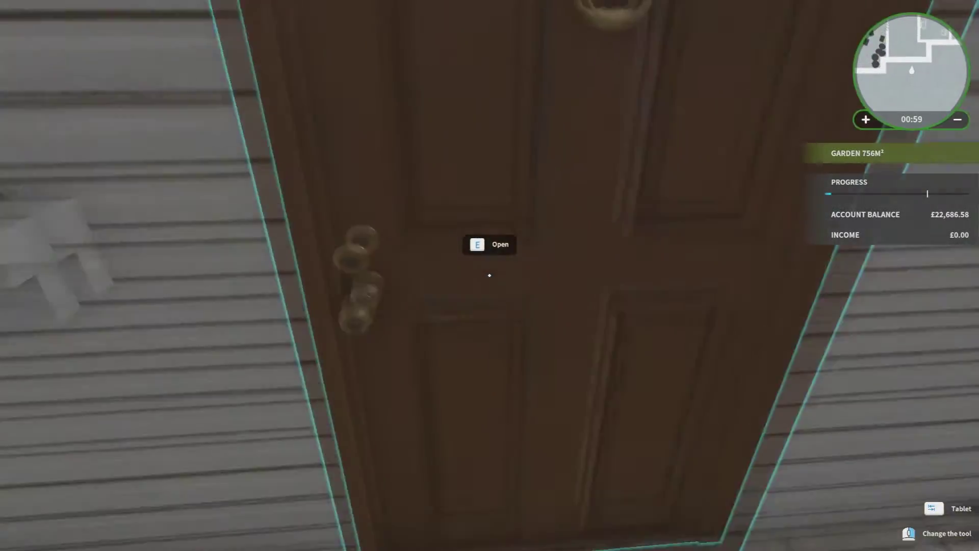
# Step: Enter through the front door and open the dark door off the corridor
pyautogui.press('e')
pyautogui.press('w')
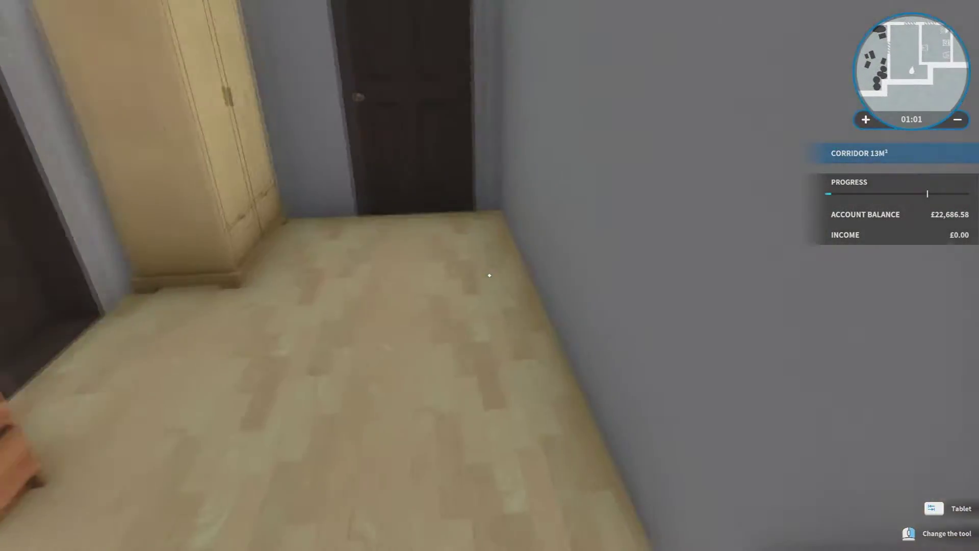
pyautogui.press('w')
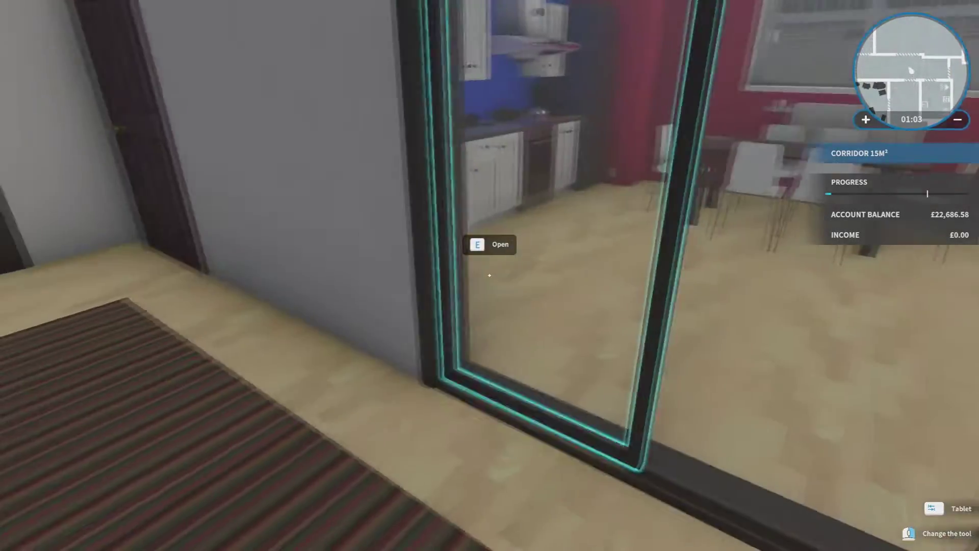
pyautogui.press('w')
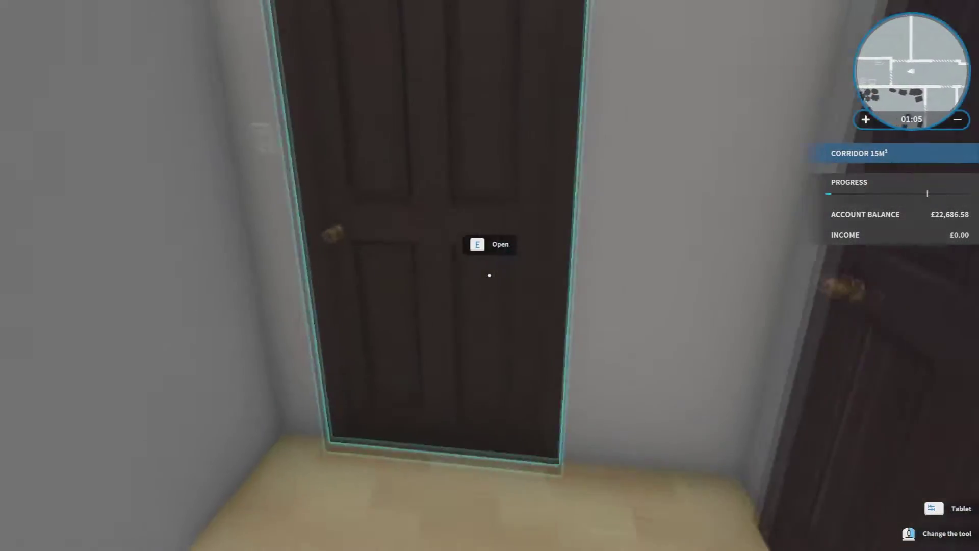
pyautogui.press('e')
pyautogui.press('w')
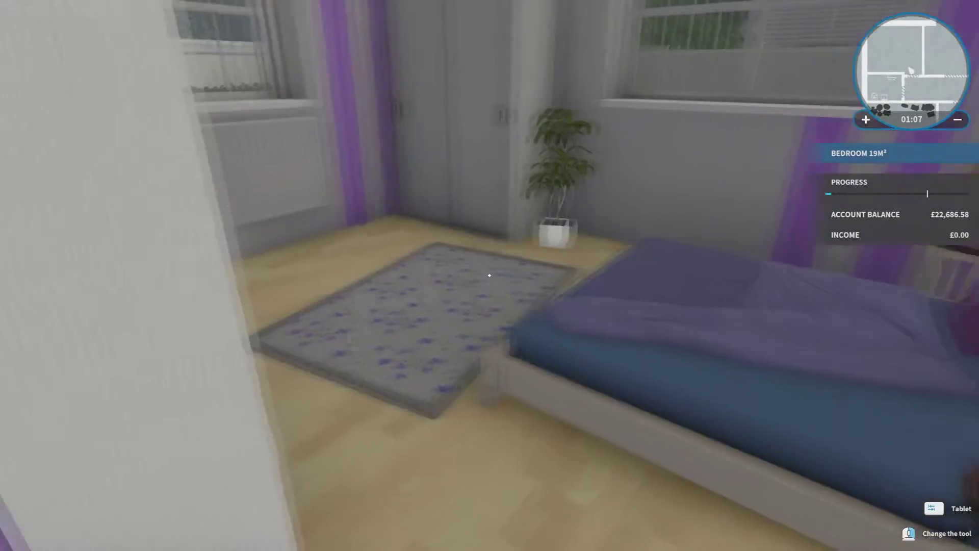
# Step: Peek into the dining room and blue bedroom, then step through the garage door
pyautogui.press('w')
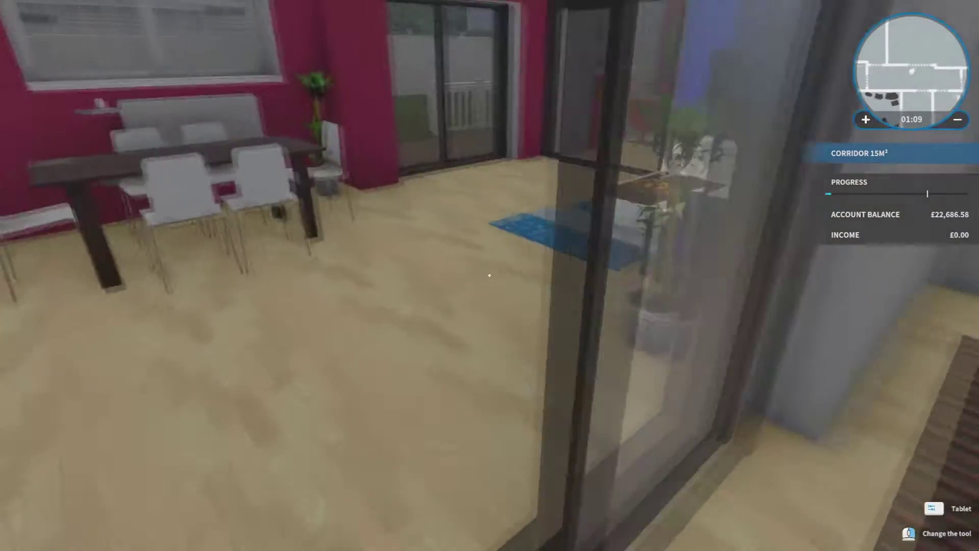
pyautogui.press('w')
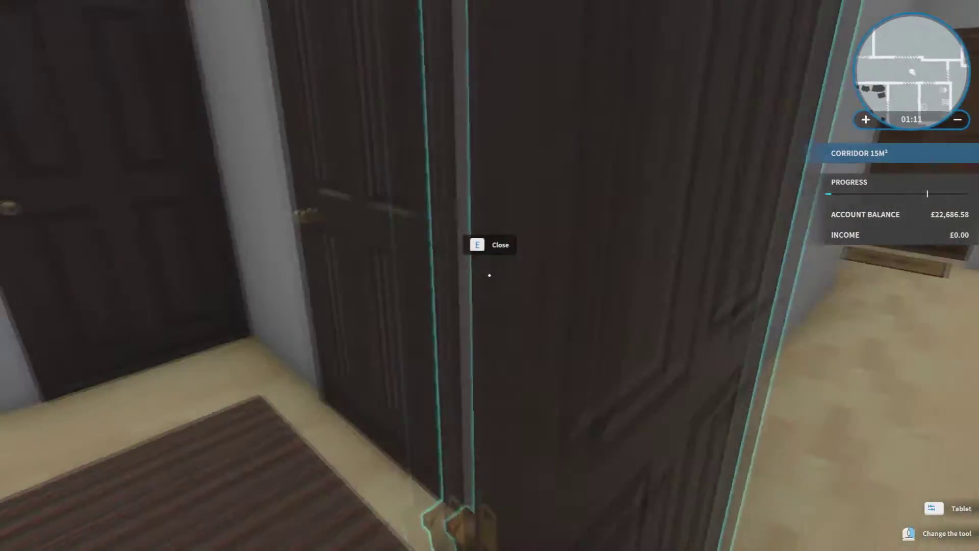
pyautogui.press('w')
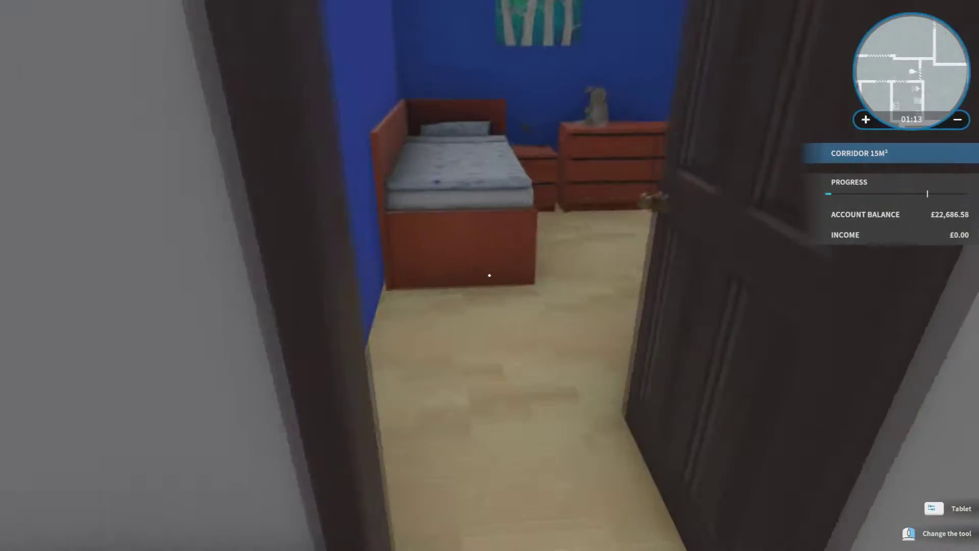
pyautogui.press('w')
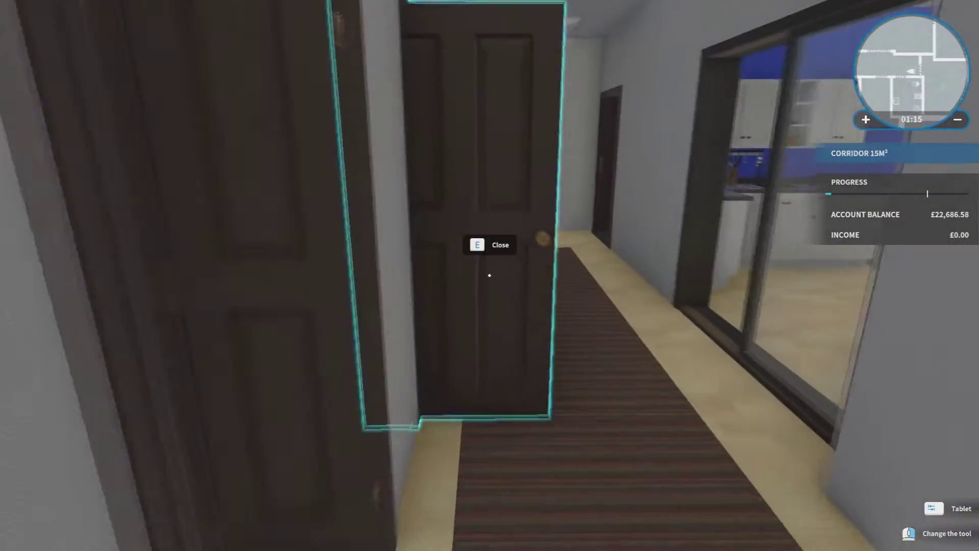
pyautogui.press('w')
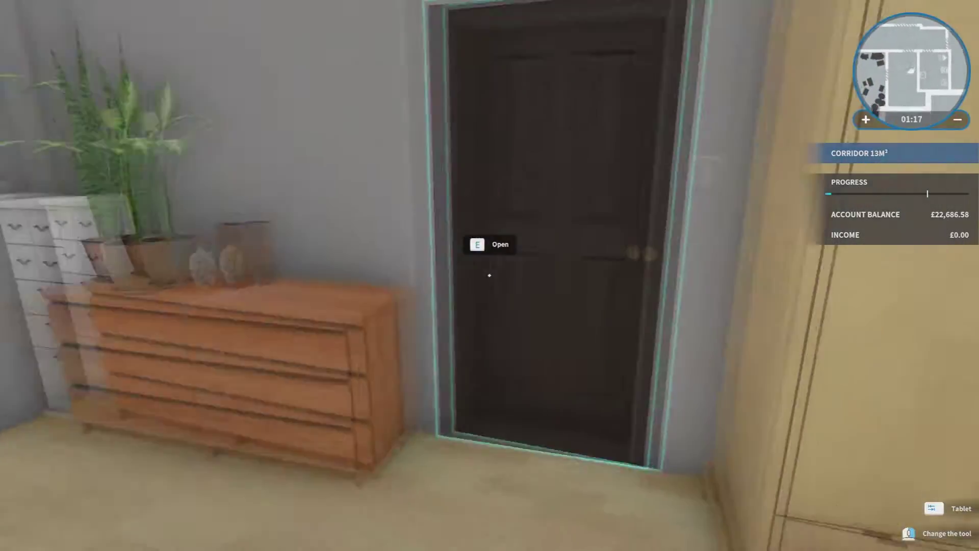
pyautogui.press('e')
pyautogui.press('w')
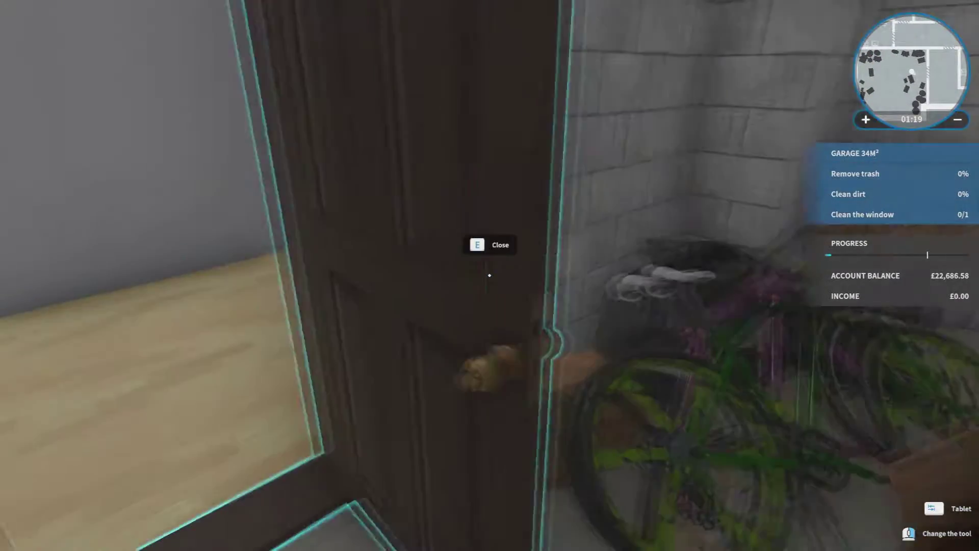
# Step: Dispose of the three shelf boxes and glance at the cleaning perks on the tablet
pyautogui.press('w')
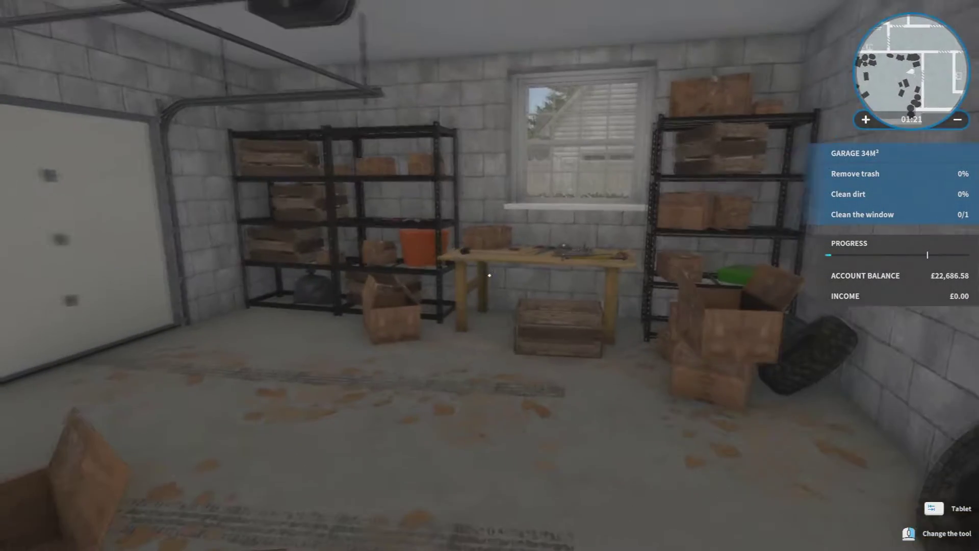
pyautogui.press('w')
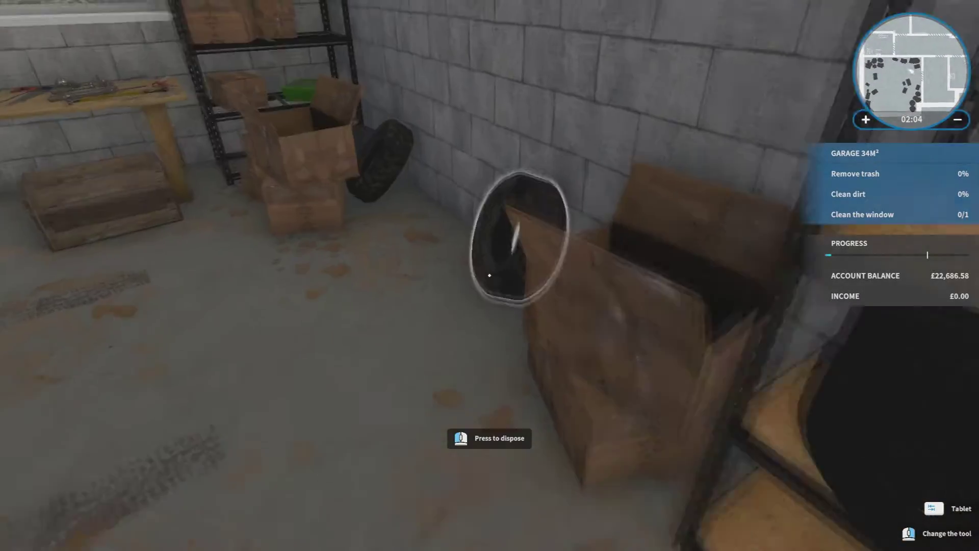
pyautogui.press('a')
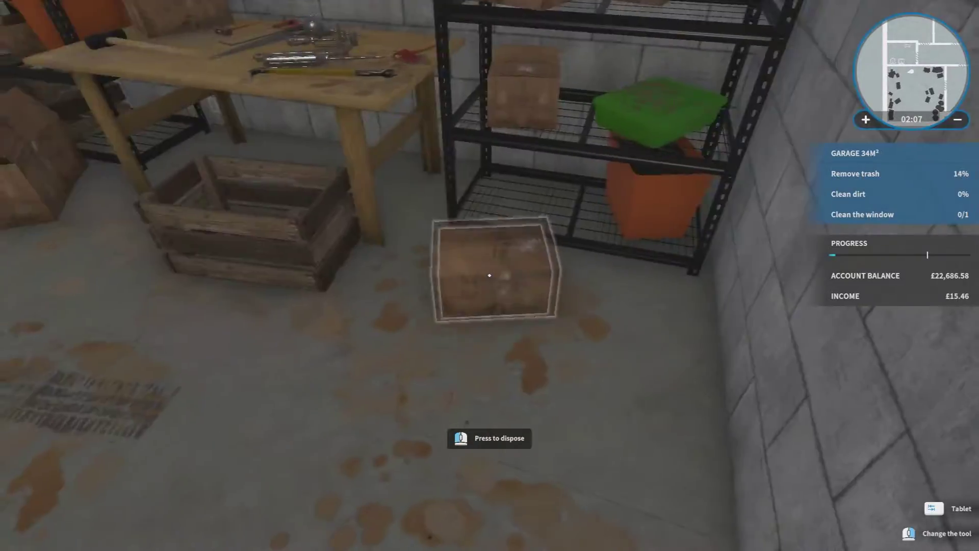
pyautogui.click(491, 276)
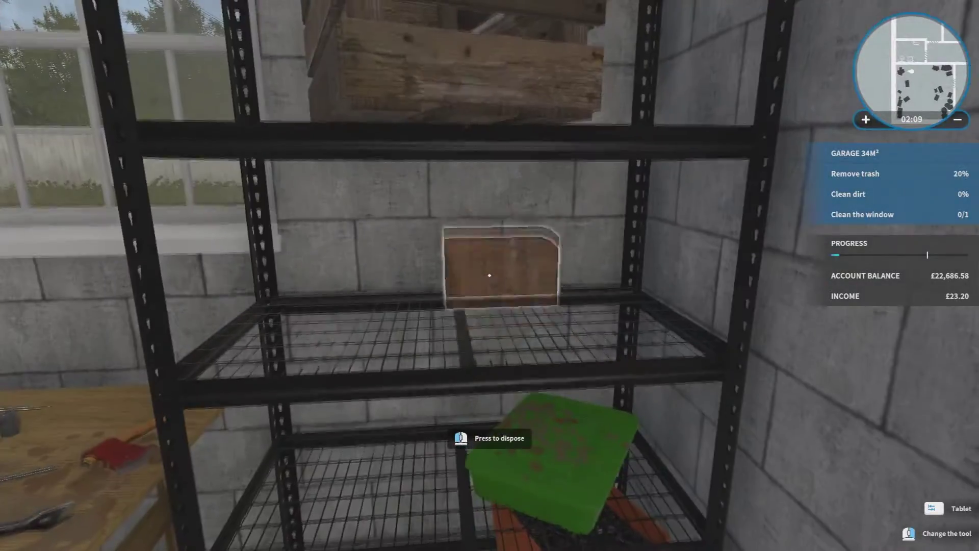
pyautogui.click(490, 276)
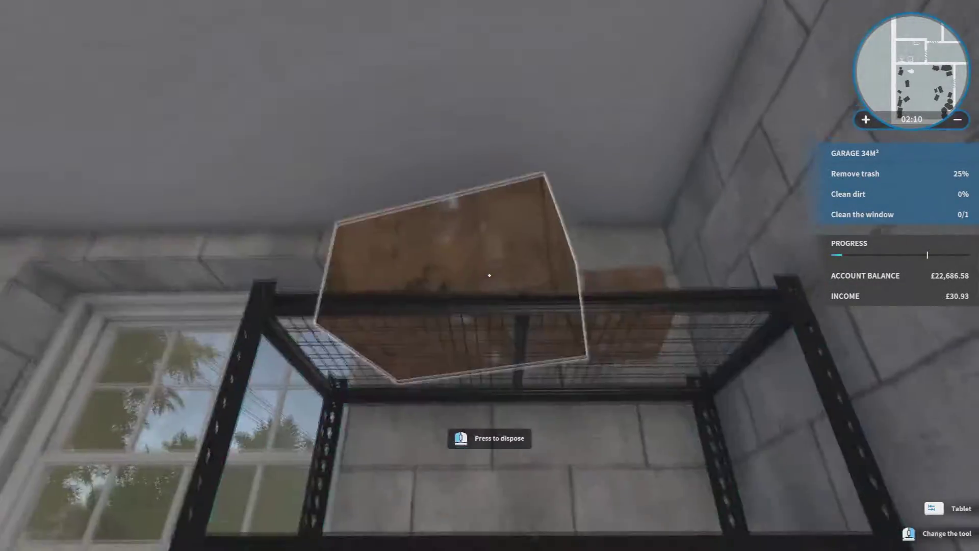
pyautogui.click(491, 276)
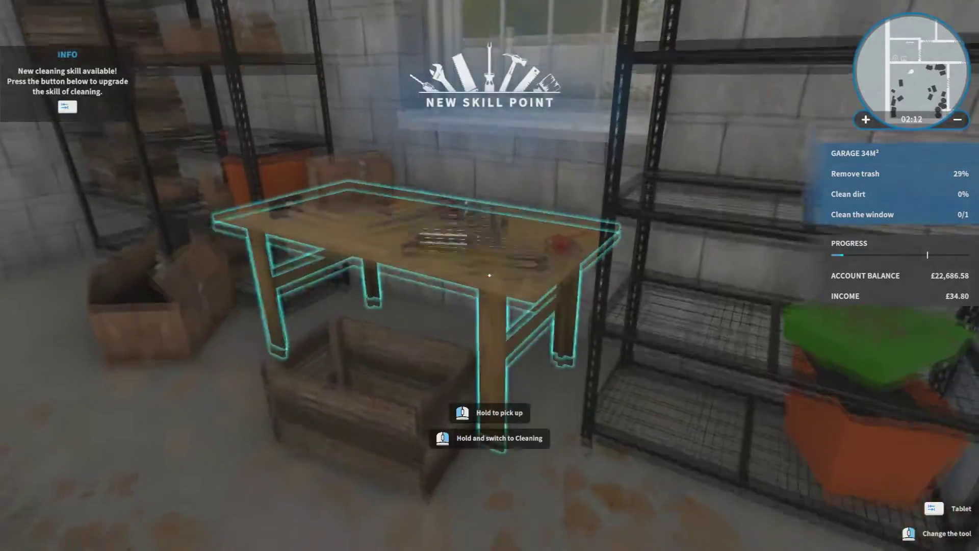
pyautogui.press('Tab')
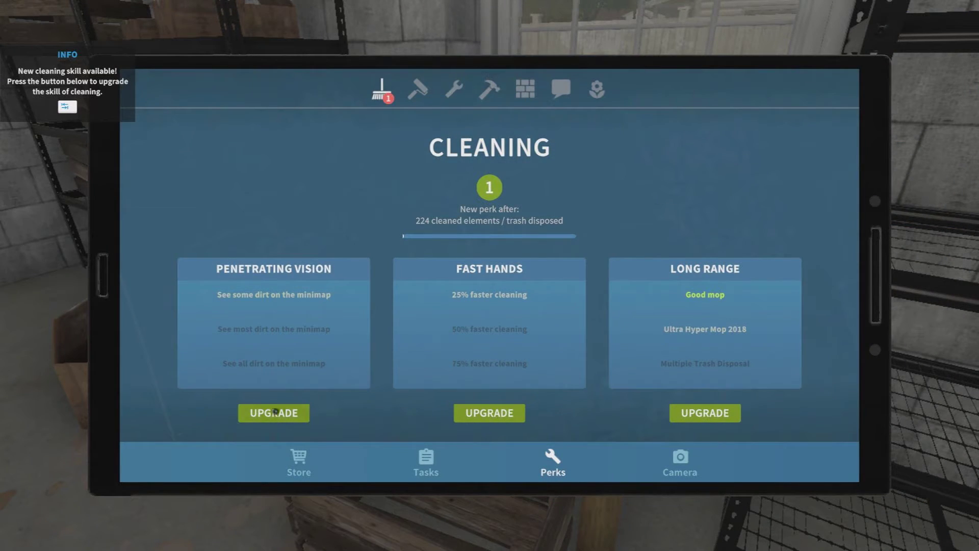
pyautogui.press('Tab')
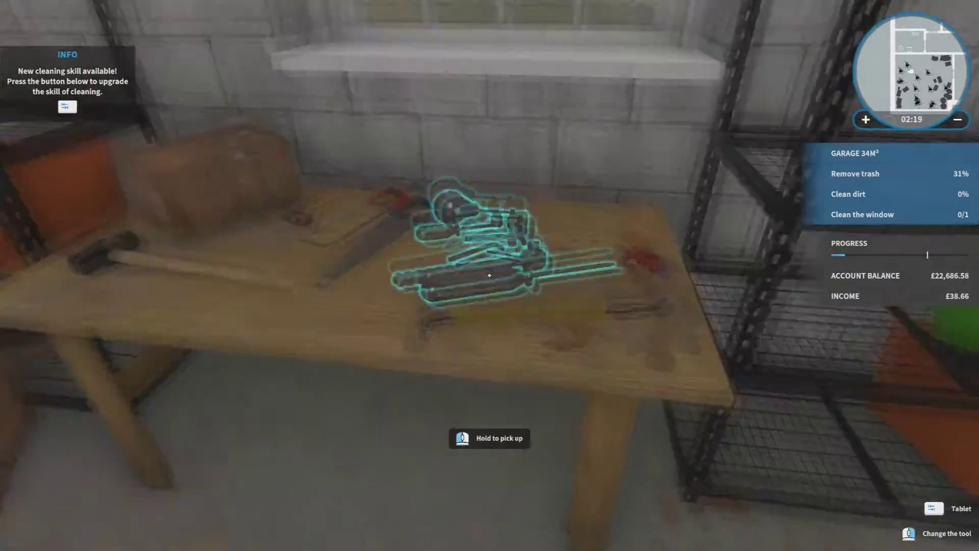
# Step: Dispose of trash by the metal shelf and back wall, a box, a bag and the tyre stack
pyautogui.click(490, 275)
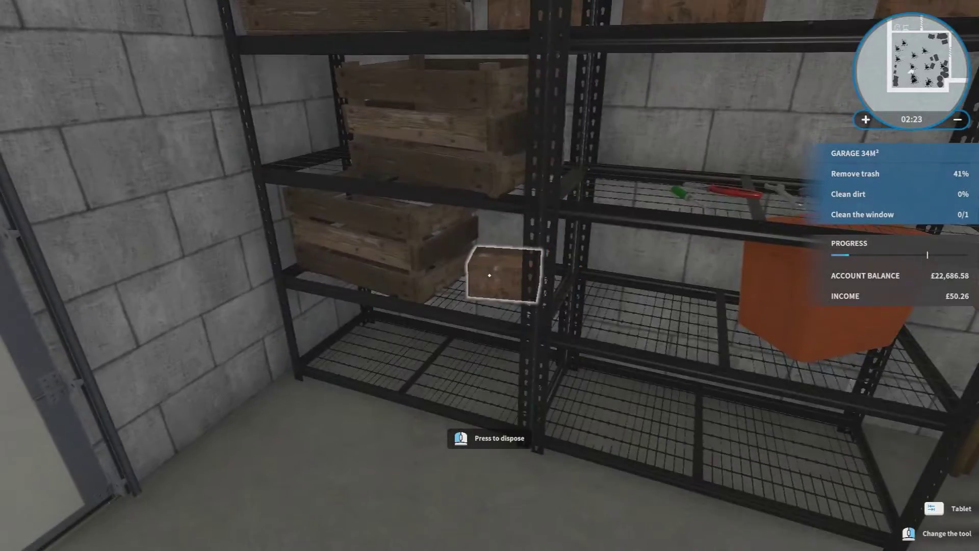
pyautogui.click(489, 276)
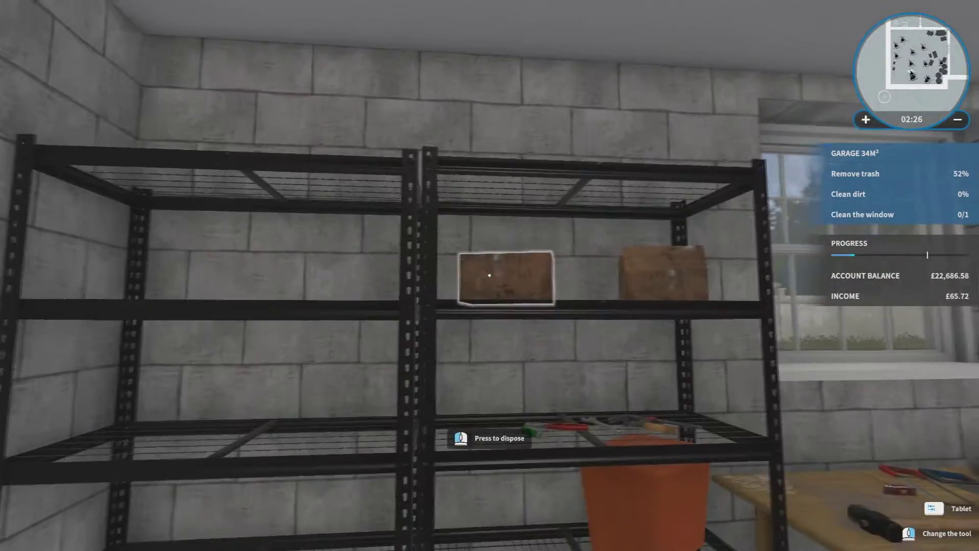
pyautogui.click(489, 276)
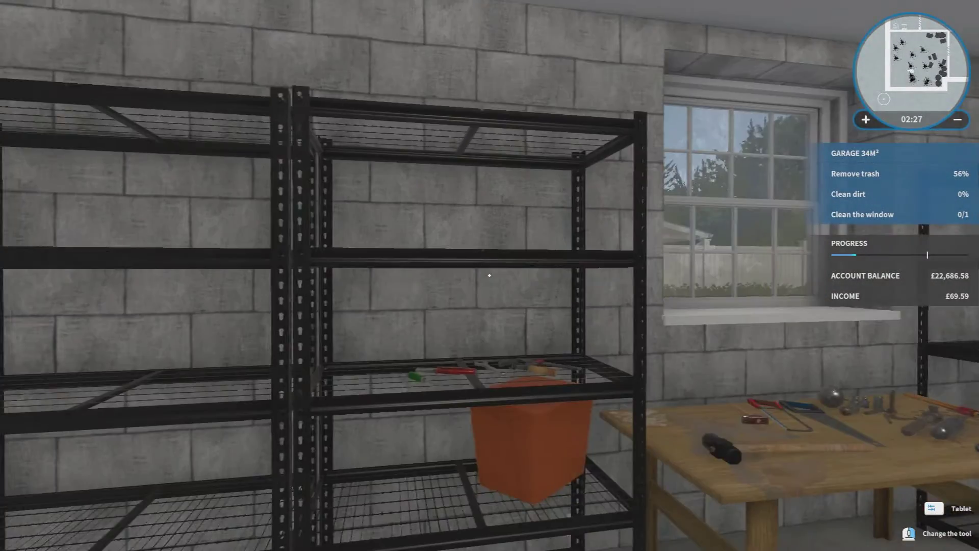
pyautogui.click(489, 275)
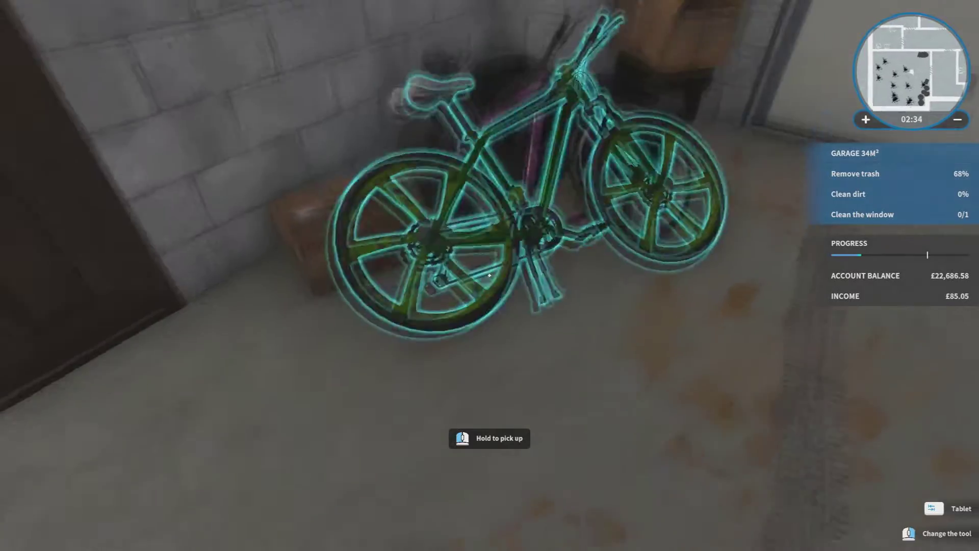
pyautogui.click(490, 275)
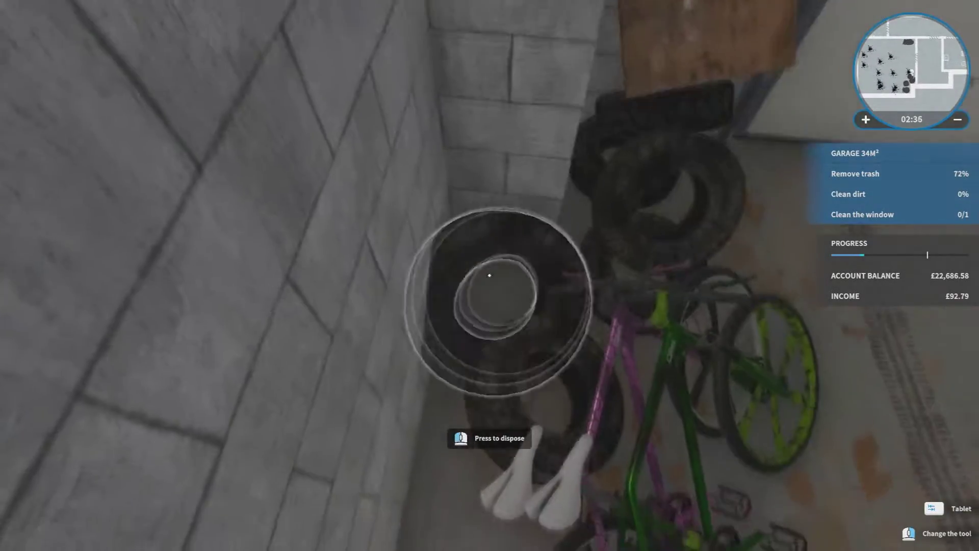
pyautogui.click(490, 275)
# Step: Dispose of the remaining cardboard box, the tyres and the shelf crates
pyautogui.click(490, 276)
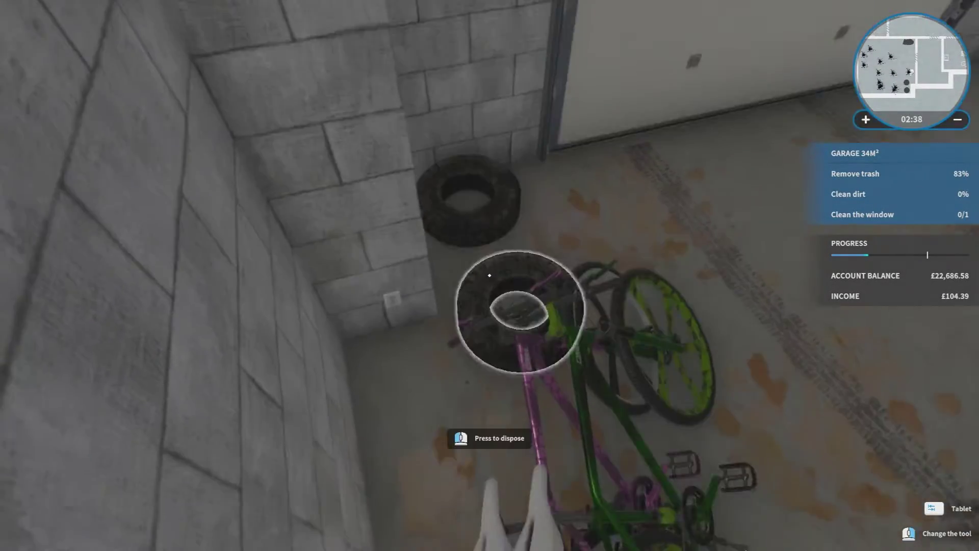
pyautogui.click(490, 275)
pyautogui.click(489, 276)
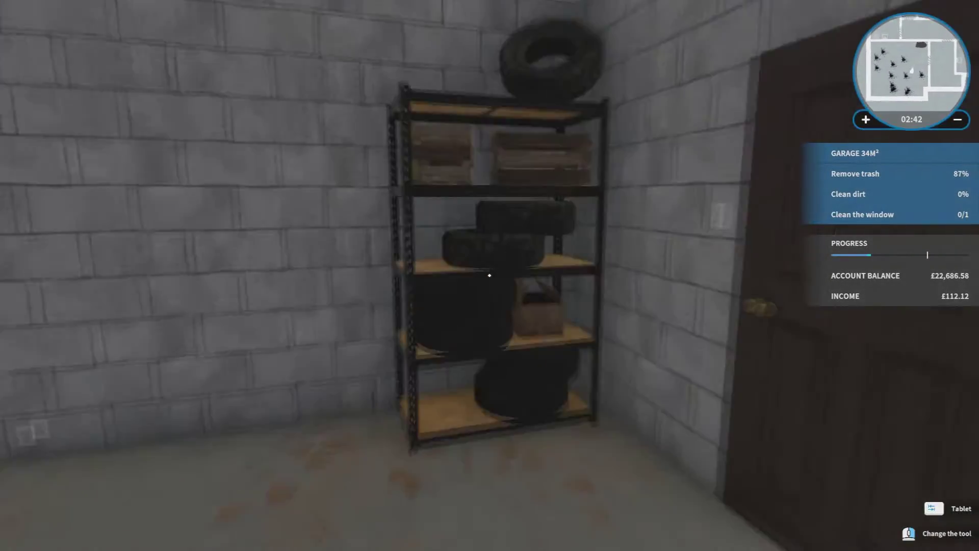
pyautogui.click(490, 276)
pyautogui.click(490, 276)
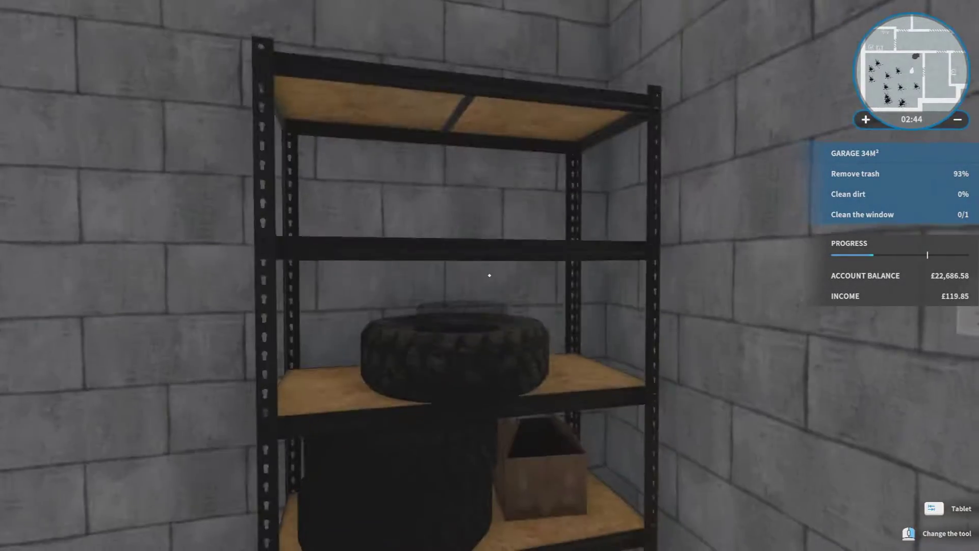
pyautogui.click(490, 275)
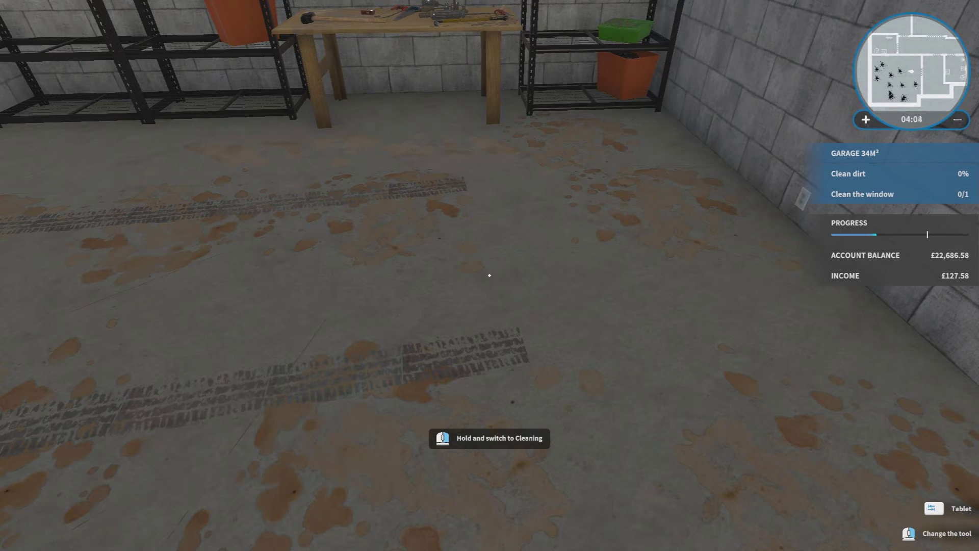
# Step: Check the task list, take the broom and sweep the floor by the bikes and garage door
pyautogui.press('Tab')
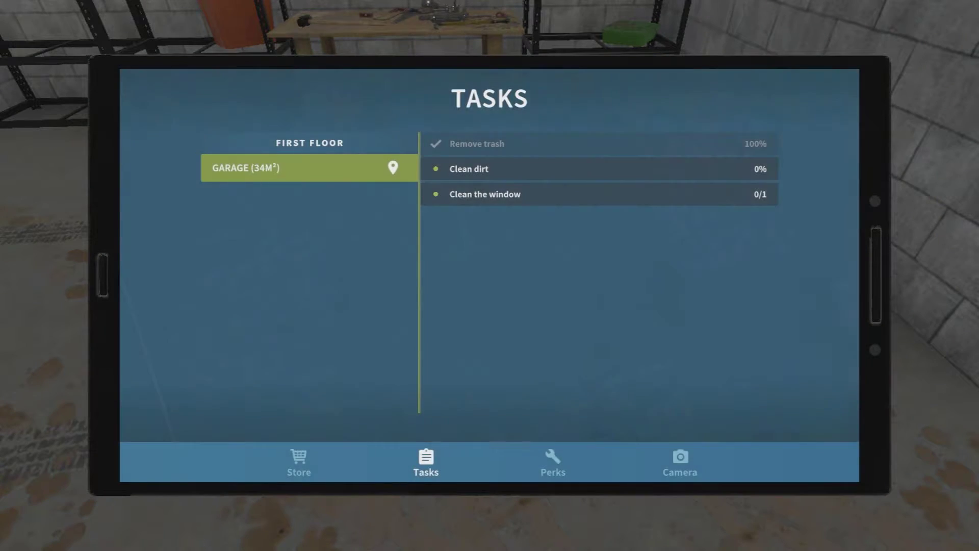
pyautogui.press('Tab')
pyautogui.rightClick(490, 275)
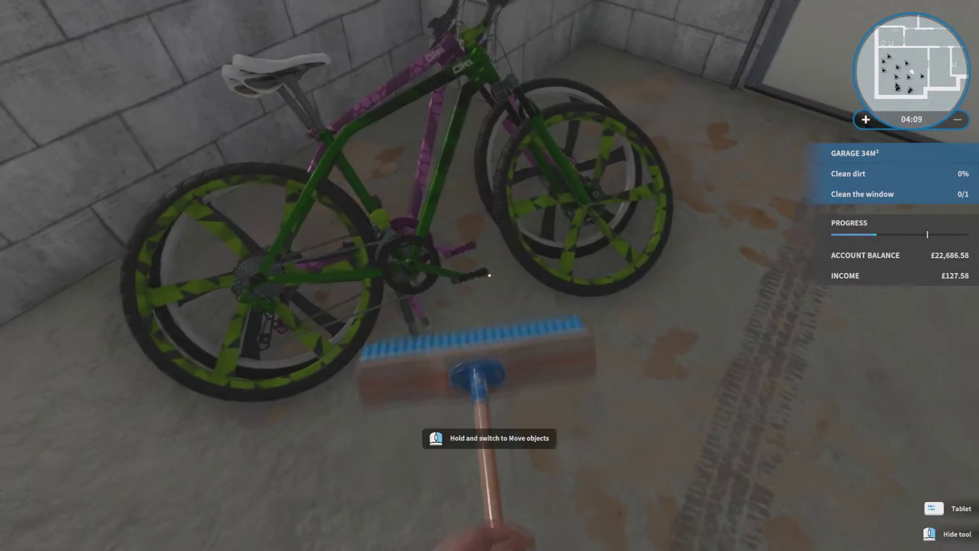
pyautogui.click(489, 276)
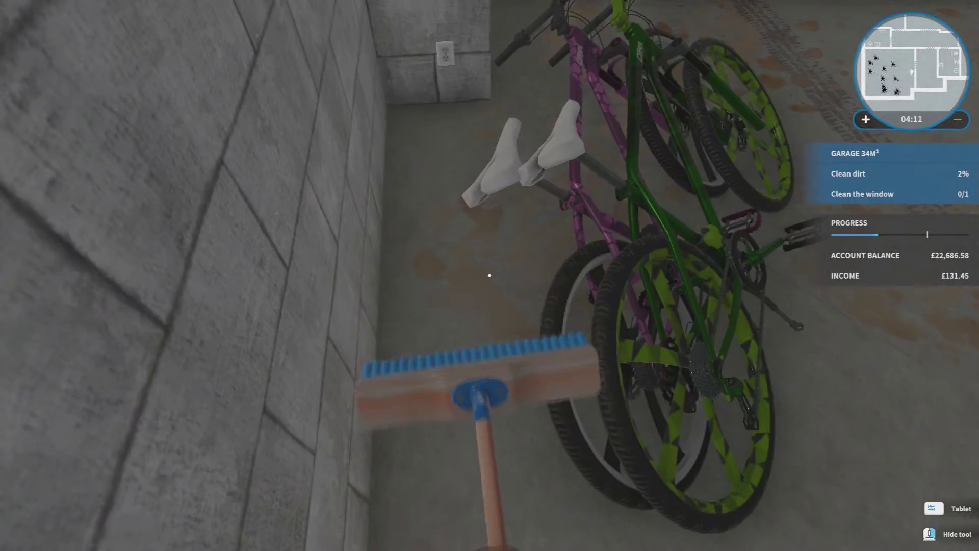
pyautogui.click(489, 275)
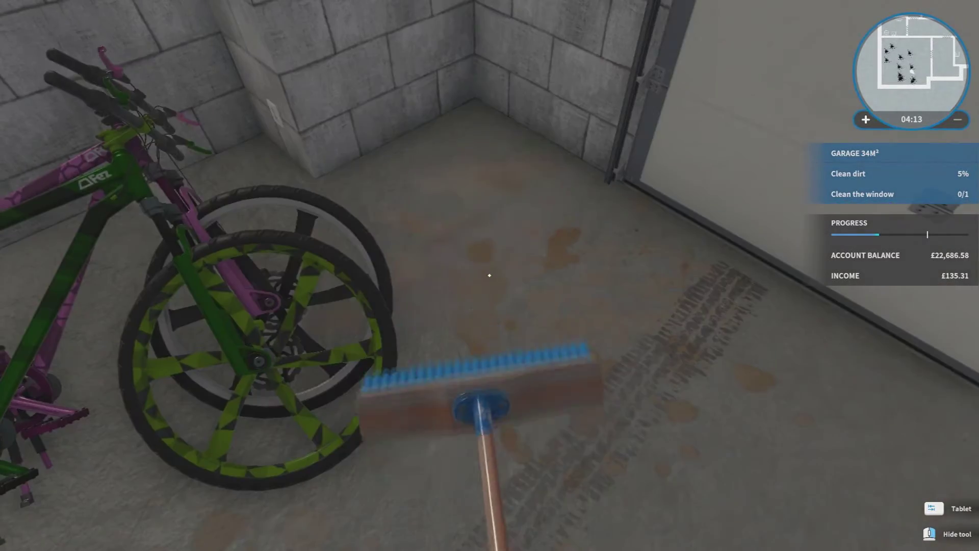
pyautogui.click(490, 276)
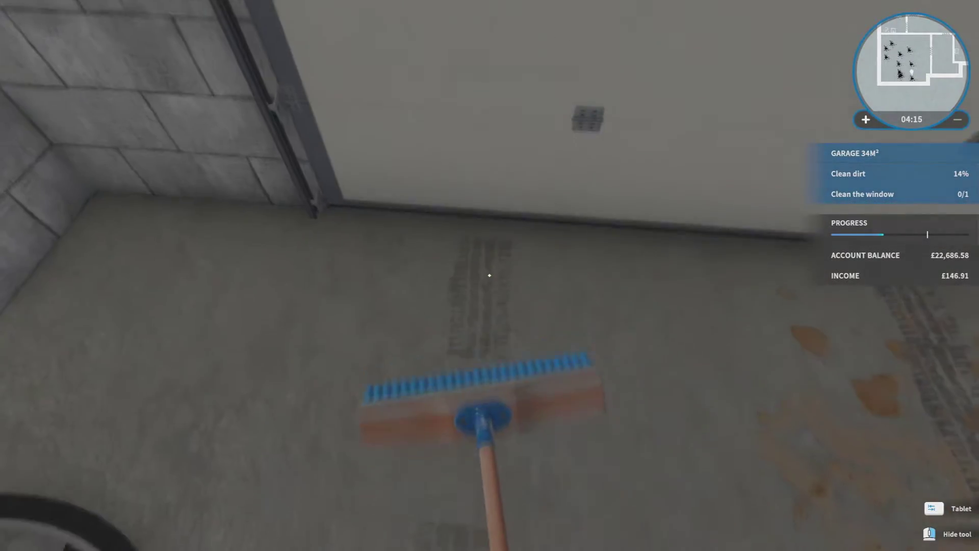
pyautogui.click(490, 276)
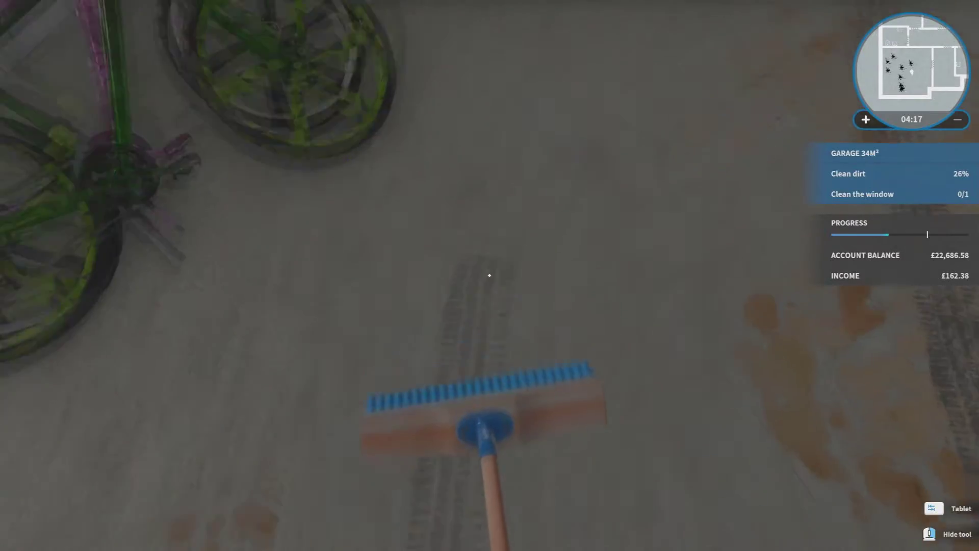
pyautogui.click(490, 276)
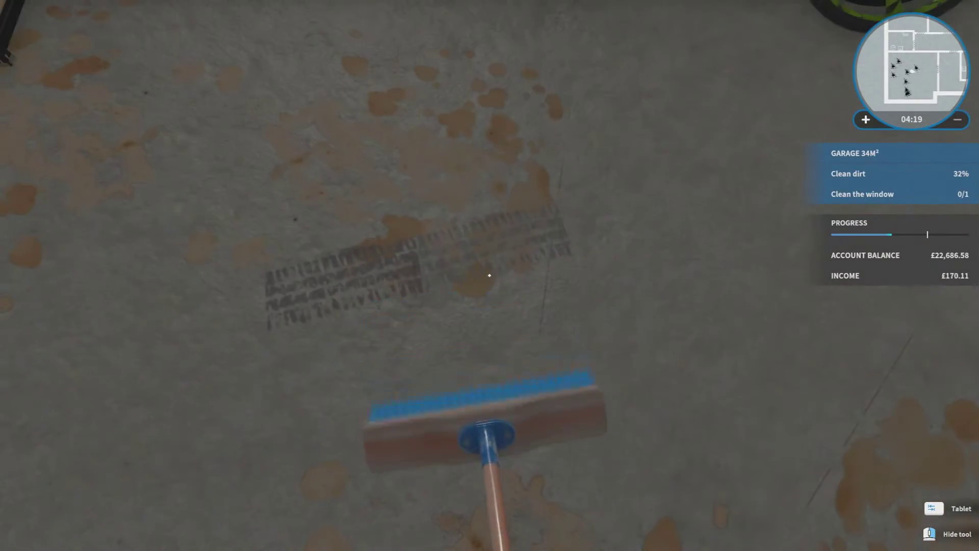
# Step: Scrub away the tyre marks, remaining floor stains and the workbench dirt
pyautogui.moveTo(489, 276); pyautogui.dragTo(490, 275)
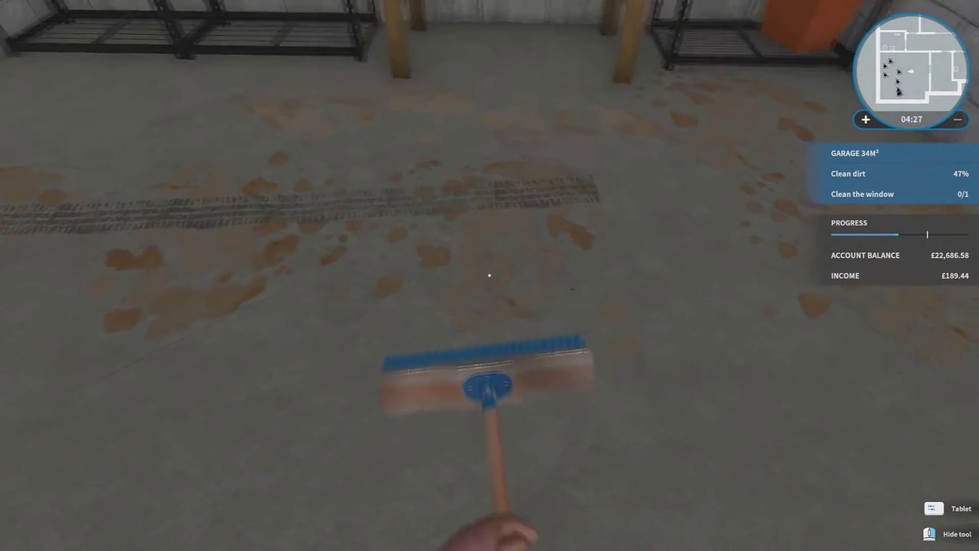
pyautogui.moveTo(490, 276); pyautogui.dragTo(490, 276)
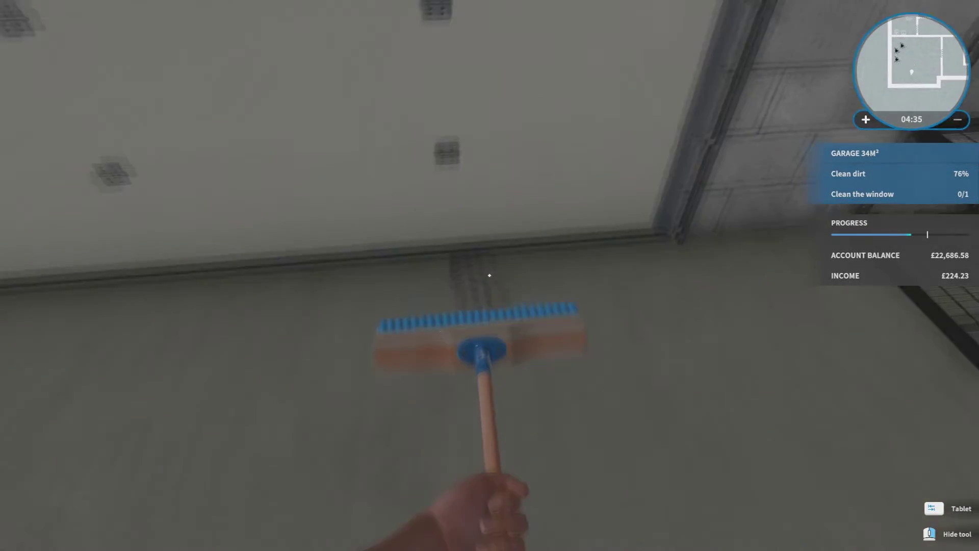
pyautogui.moveTo(490, 276); pyautogui.dragTo(489, 276)
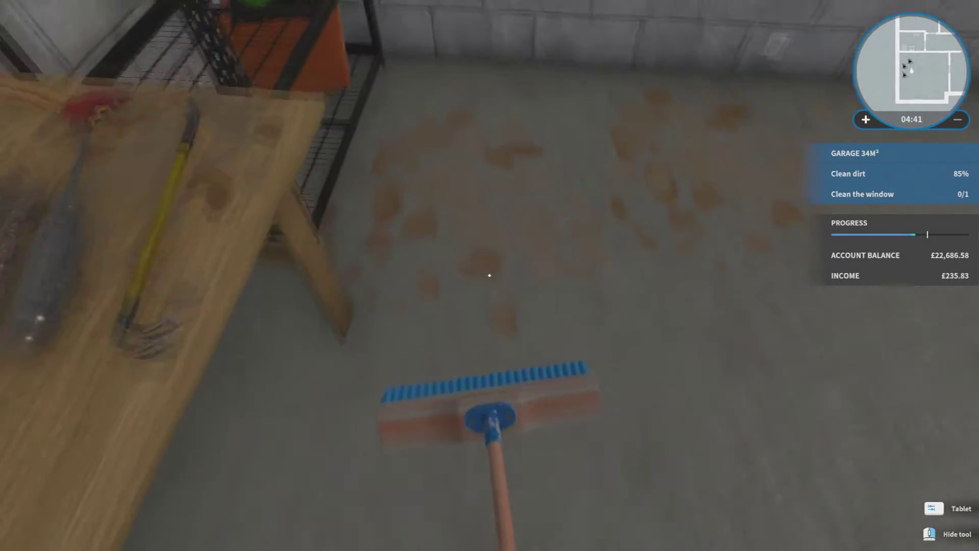
pyautogui.moveTo(490, 276); pyautogui.dragTo(490, 276)
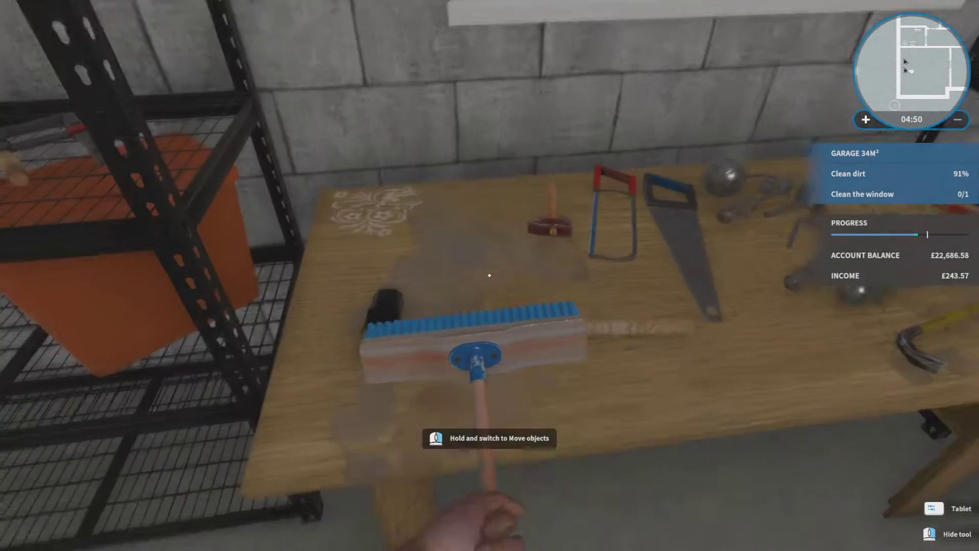
pyautogui.moveTo(490, 275); pyautogui.dragTo(491, 276)
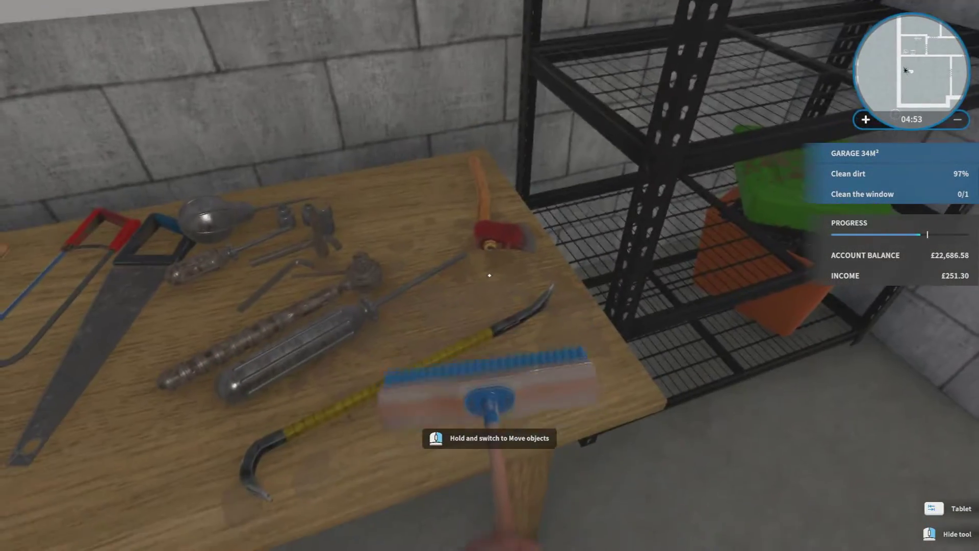
pyautogui.press('s')
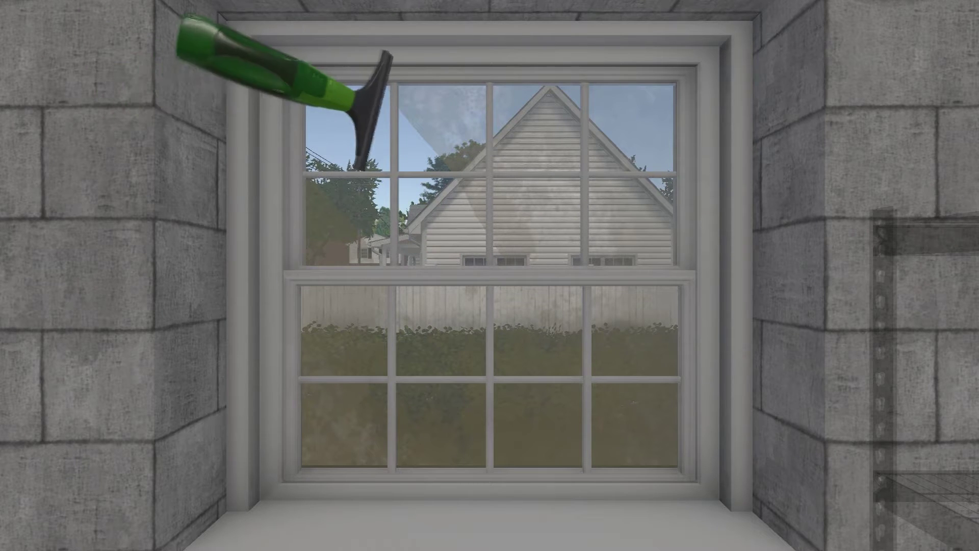
# Step: Wipe the haze off the upper garage window panes
pyautogui.moveTo(371, 108); pyautogui.dragTo(453, 115)
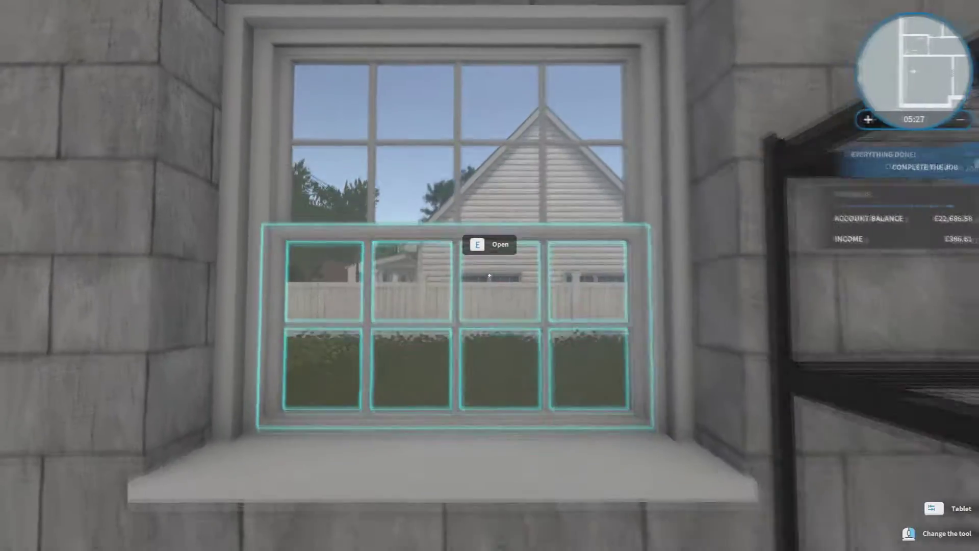
# Step: Leave the garage through the house and front door, then complete the garage cleaning job
pyautogui.press('s')
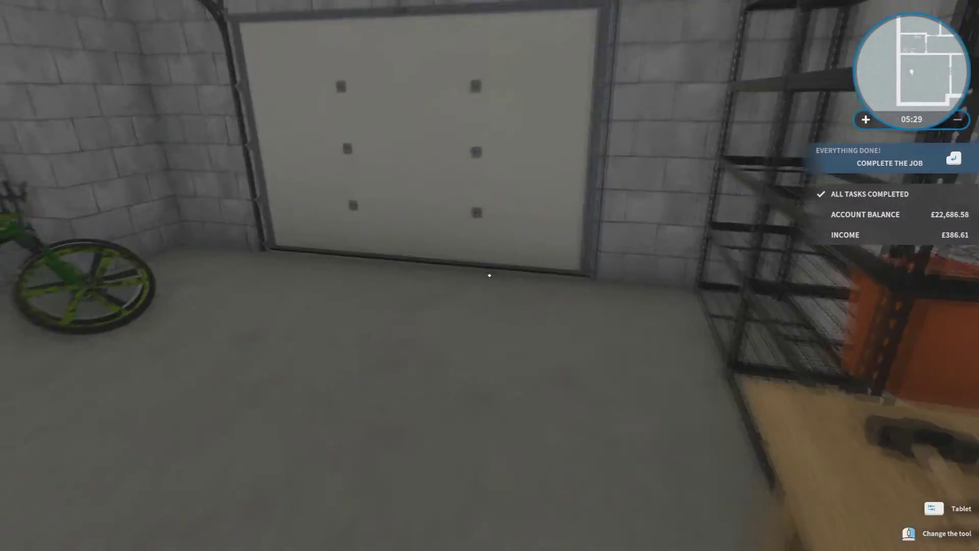
pyautogui.press('w')
pyautogui.press('e')
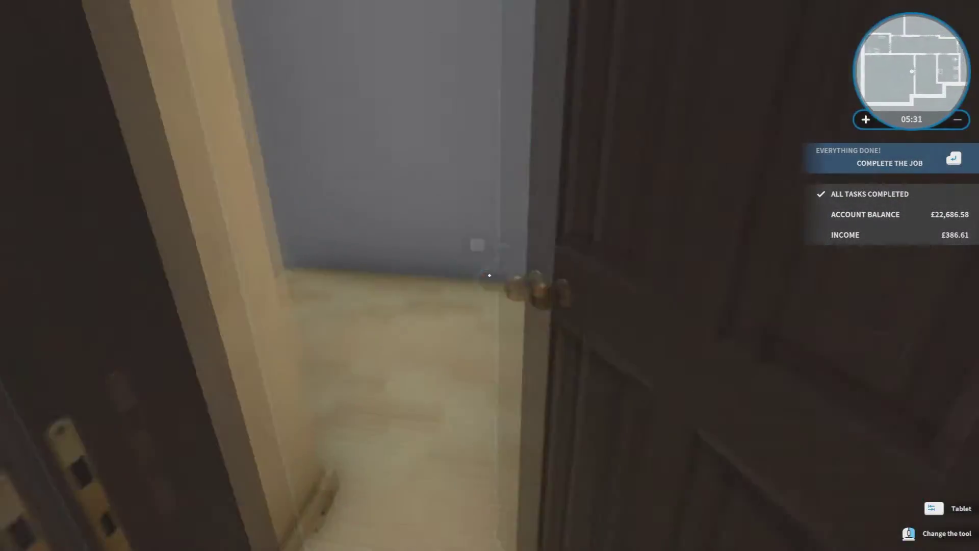
pyautogui.press('w')
pyautogui.press('w')
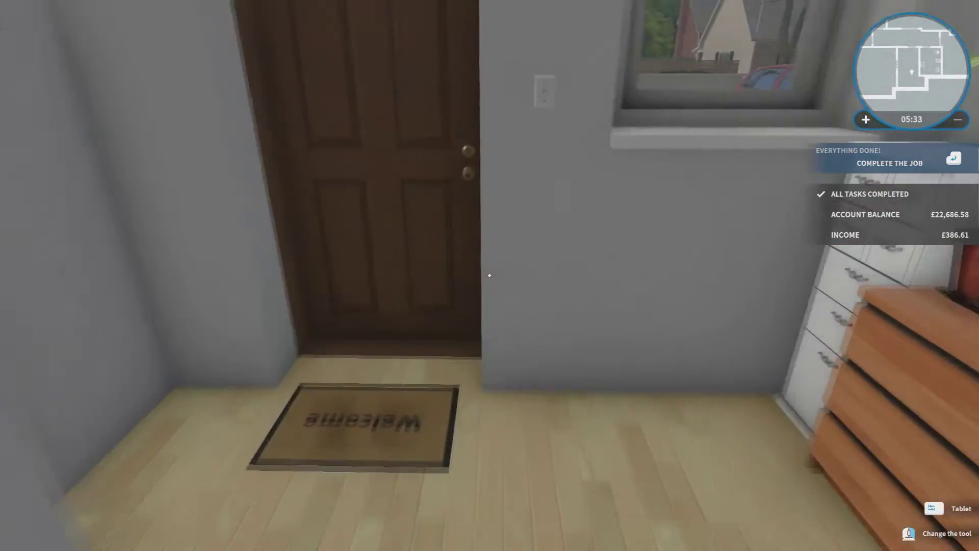
pyautogui.press('e')
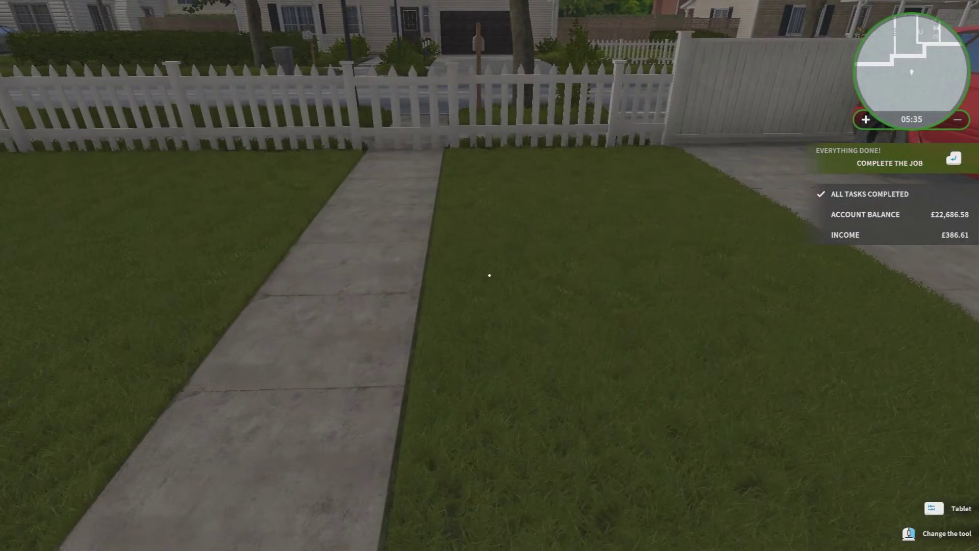
pyautogui.press('Return')
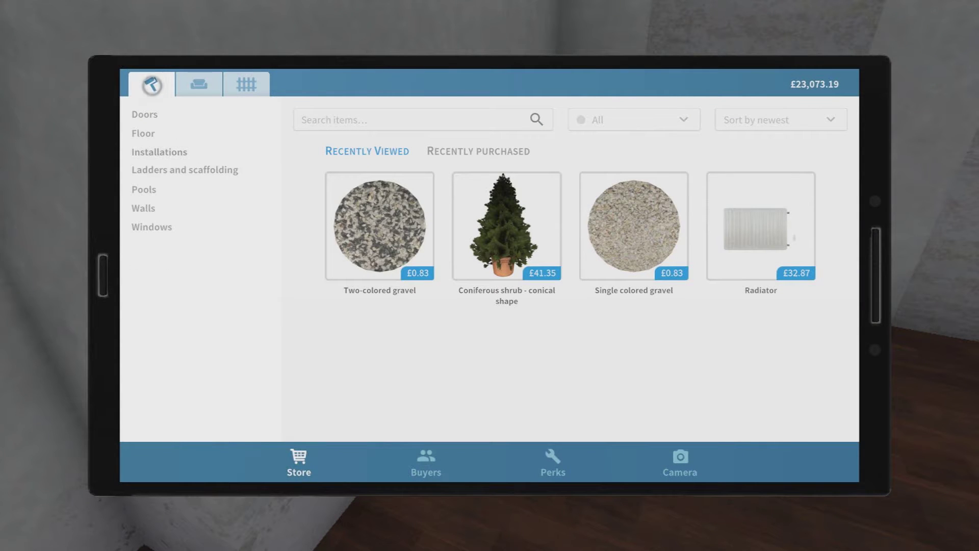
# Step: Browse the Installations and Pools categories of the Tablet Store
pyautogui.click(166, 151)
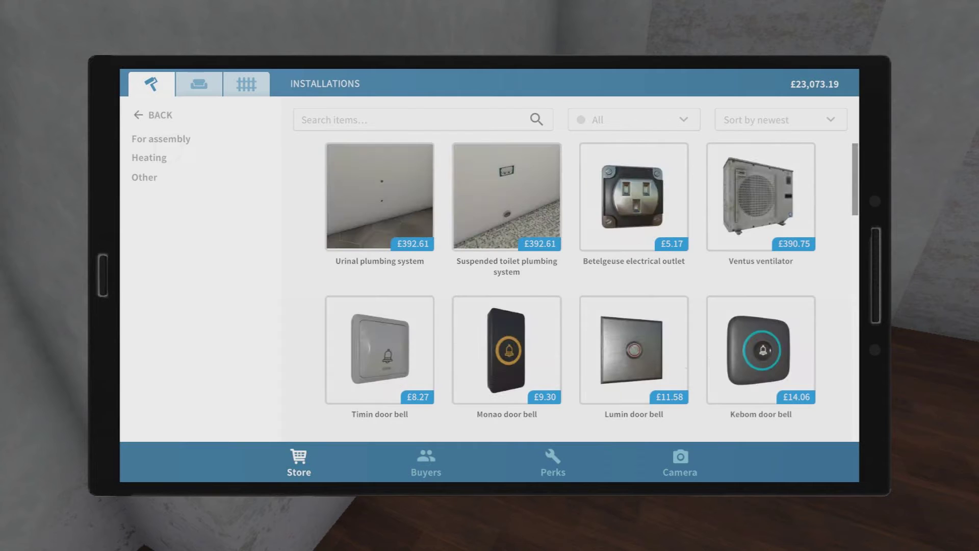
pyautogui.click(146, 116)
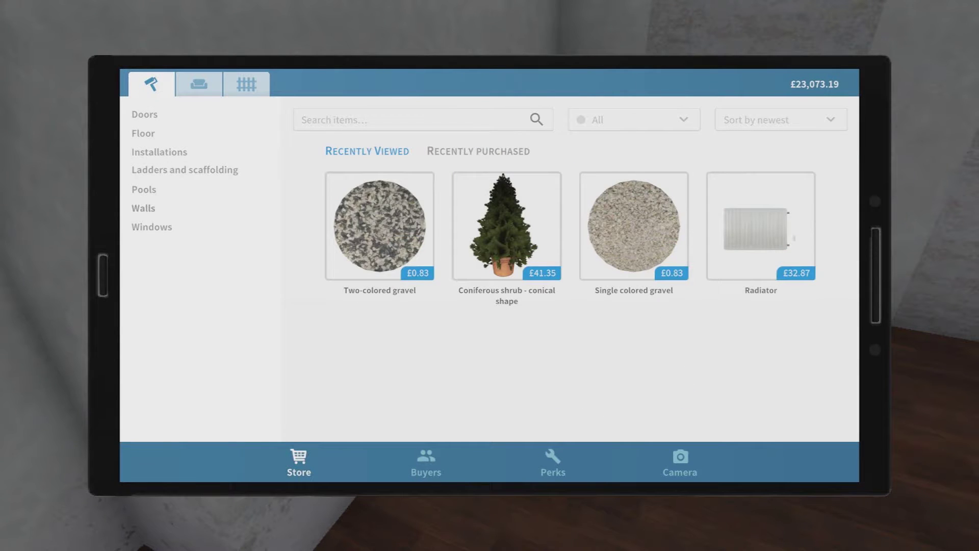
pyautogui.click(153, 188)
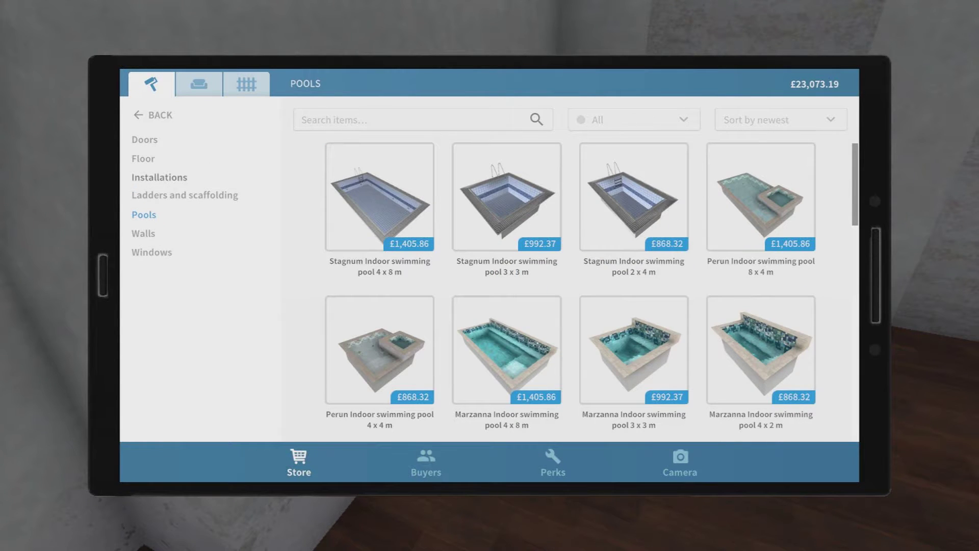
# Step: Look through the Walls ceiling, floor and wall molding subcategories
pyautogui.click(152, 235)
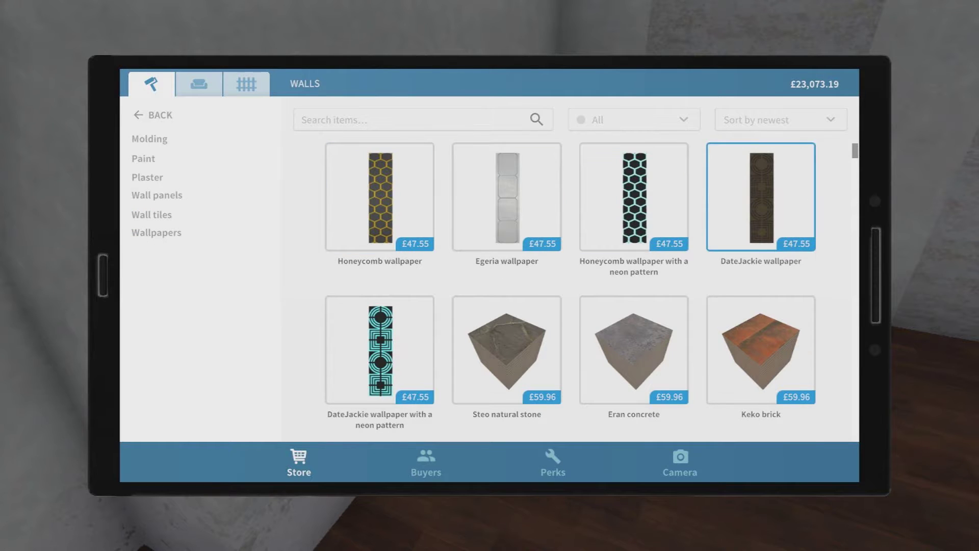
pyautogui.scroll(-3, 506, 197)
pyautogui.scroll(-3, 507, 196)
pyautogui.scroll(-3, 635, 194)
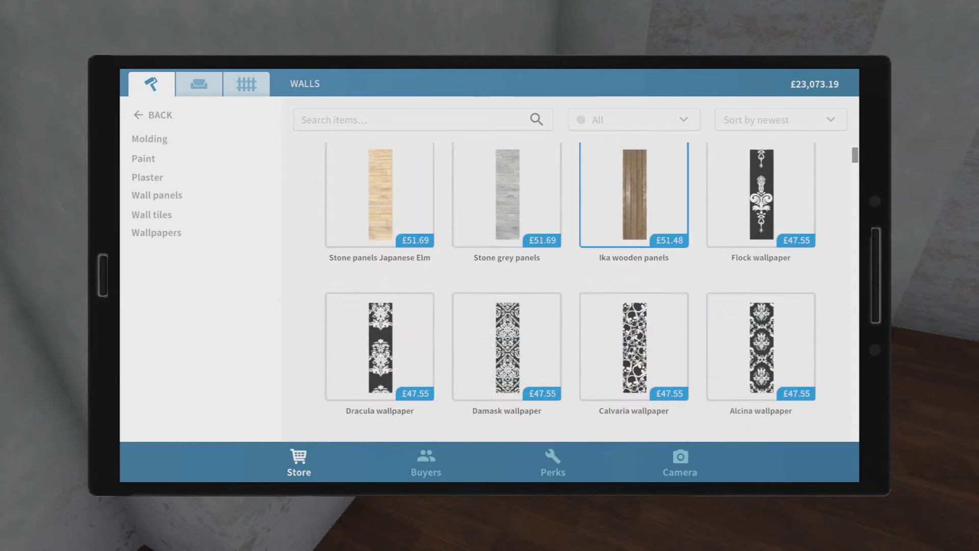
pyautogui.scroll(3, 633, 195)
pyautogui.scroll(-2, 761, 197)
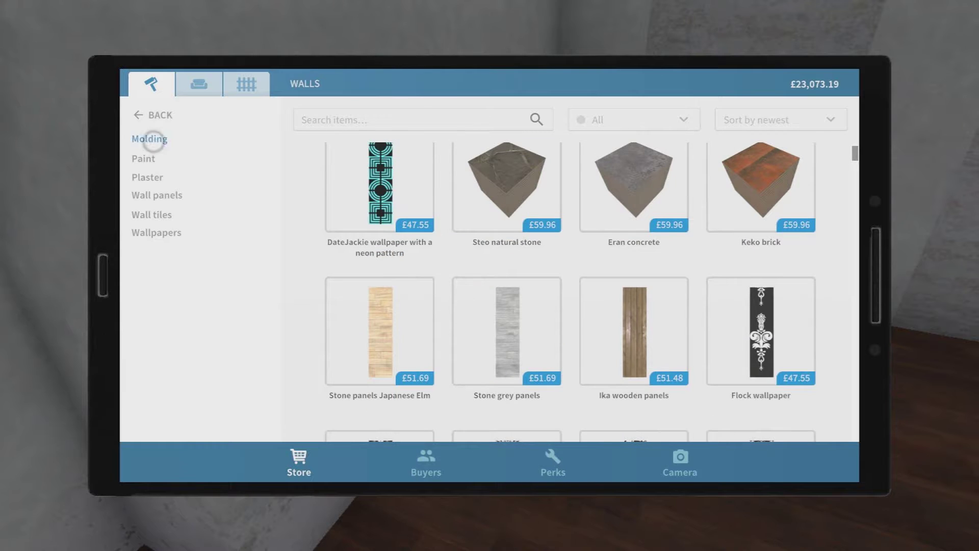
pyautogui.click(149, 139)
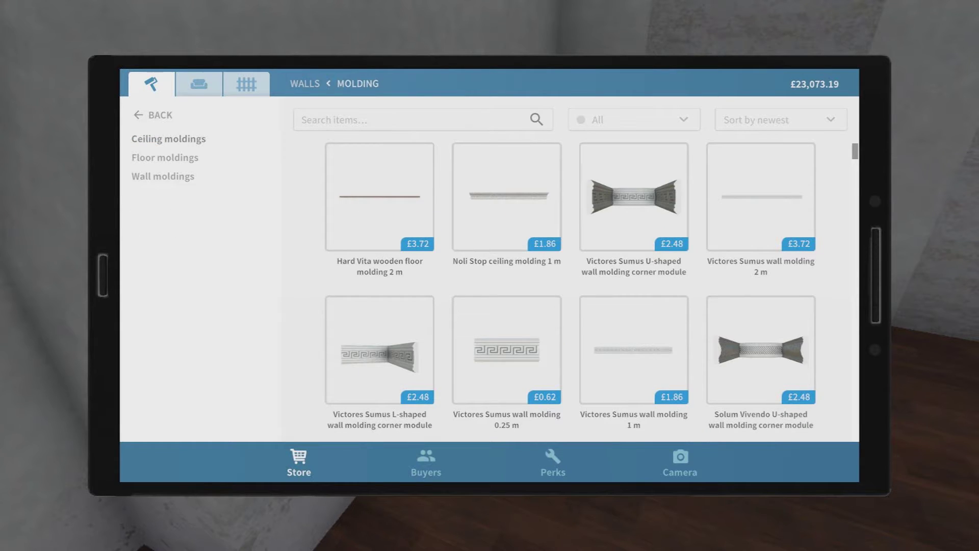
pyautogui.click(159, 140)
pyautogui.click(150, 157)
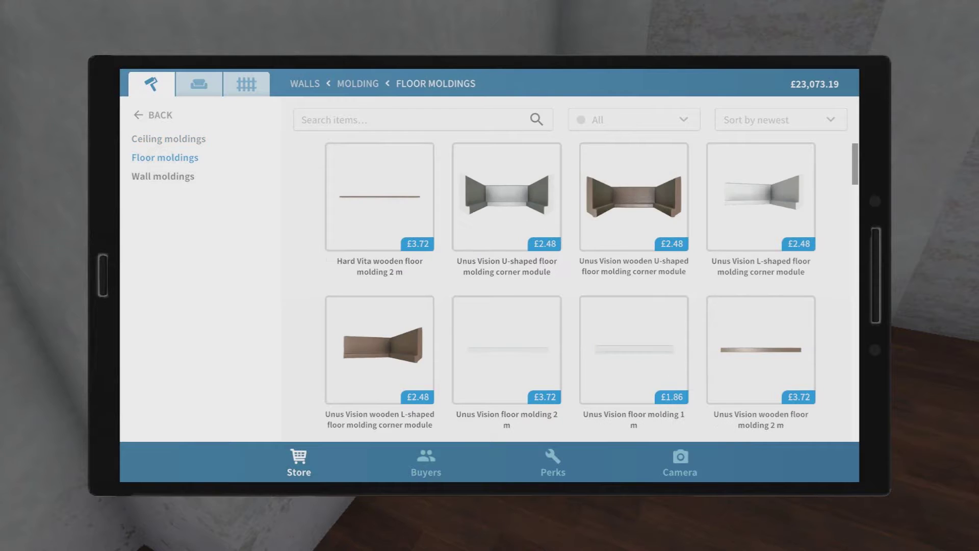
pyautogui.click(163, 178)
pyautogui.click(161, 114)
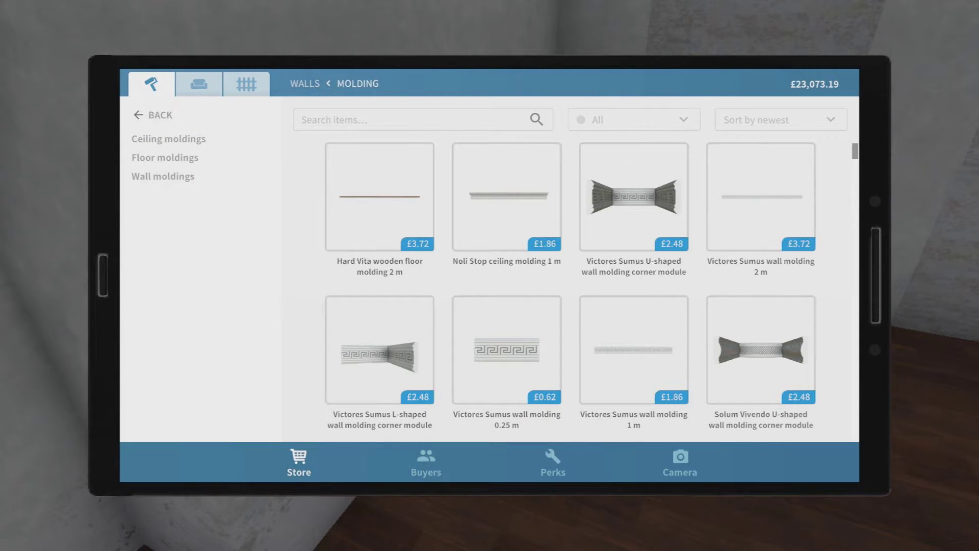
pyautogui.click(174, 160)
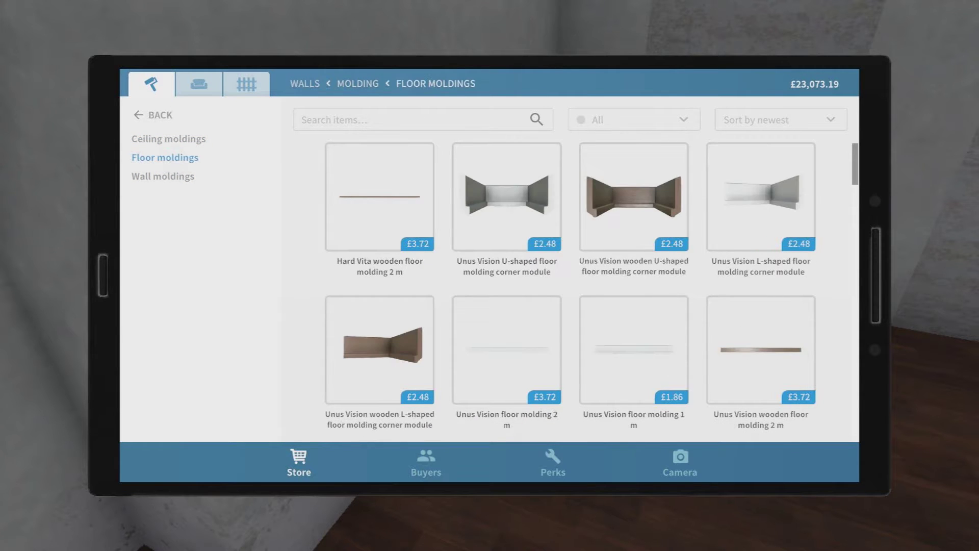
pyautogui.click(169, 175)
# Step: Back in Walls, pick Wall panels and show the Hudson dark brown panels at £74.43
pyautogui.click(142, 114)
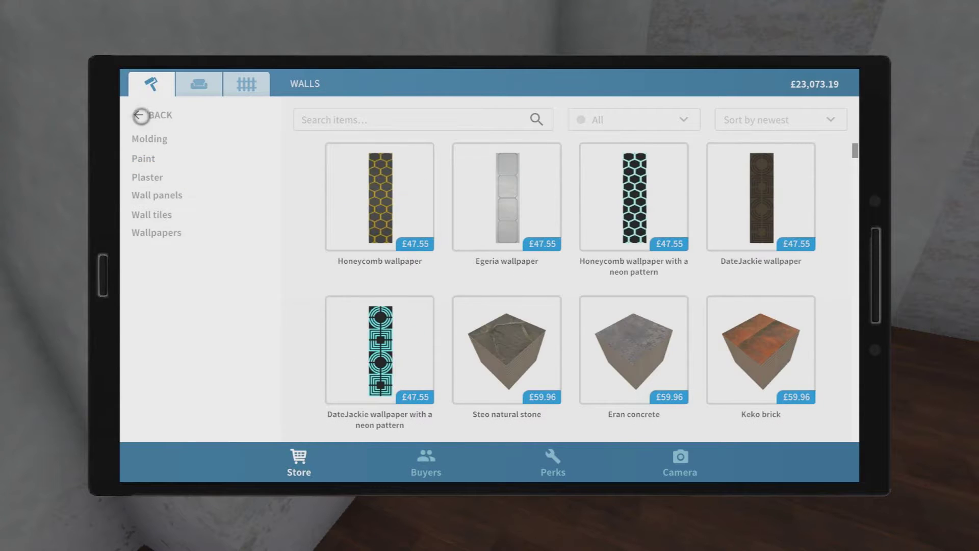
pyautogui.click(156, 196)
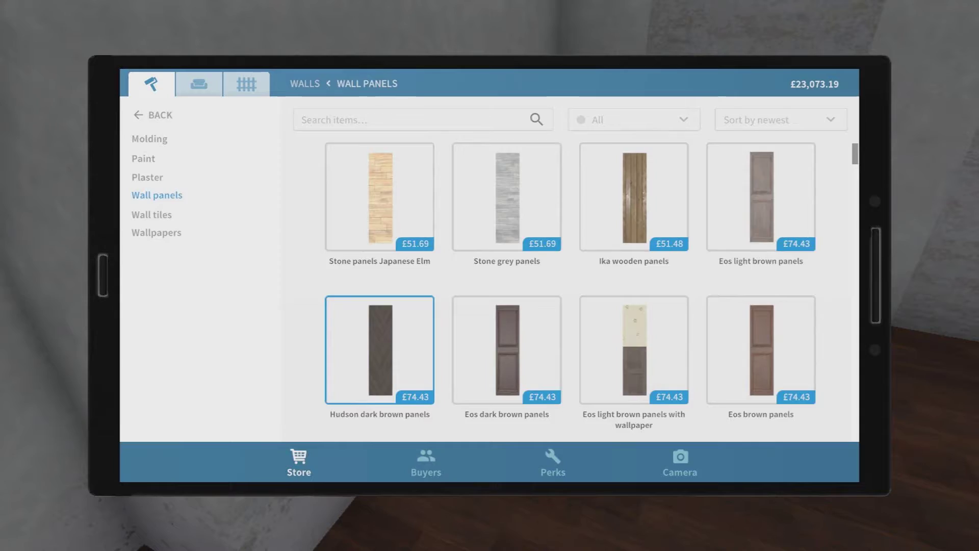
pyautogui.click(379, 350)
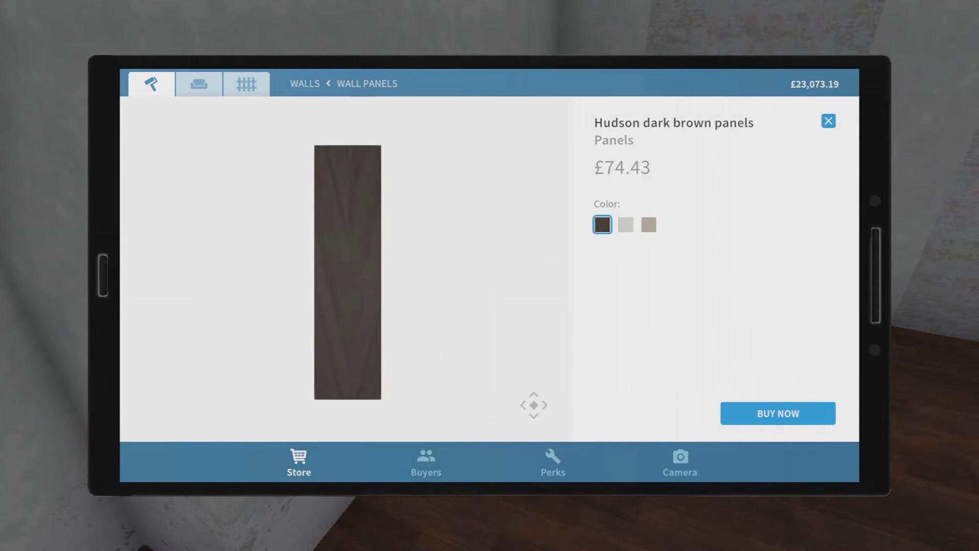
# Step: Buy the £74.43 Hudson panels and set their box on the gravel, repositioning it once
pyautogui.click(780, 413)
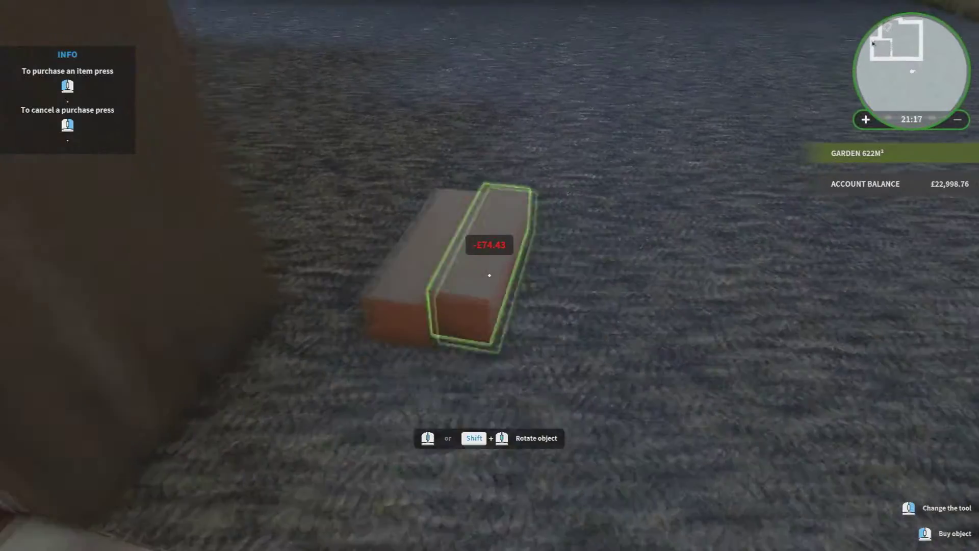
pyautogui.click(490, 275)
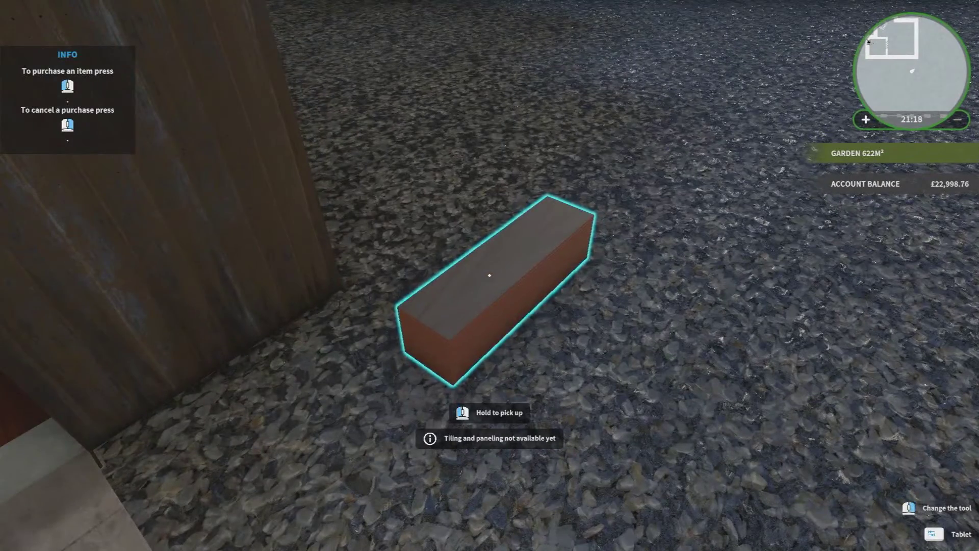
pyautogui.click(489, 276)
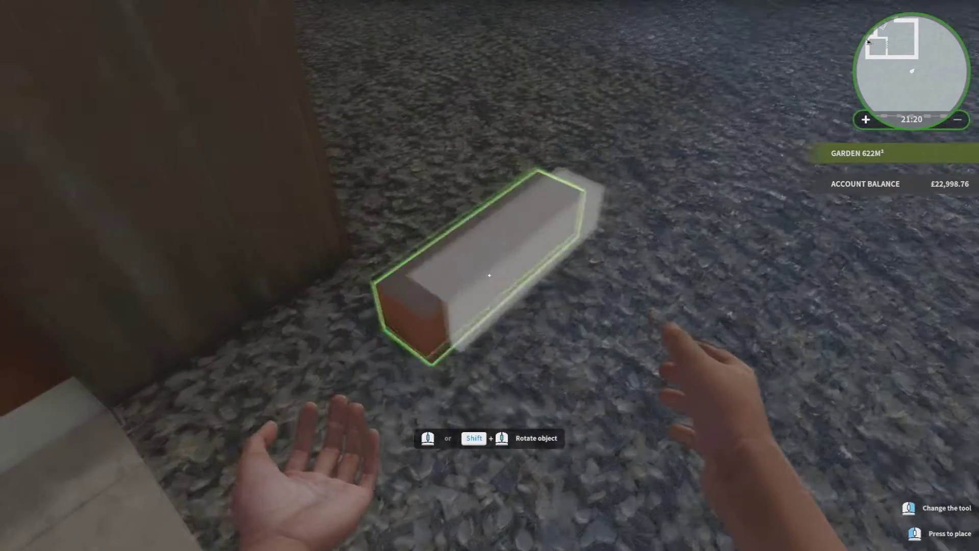
pyautogui.click(489, 276)
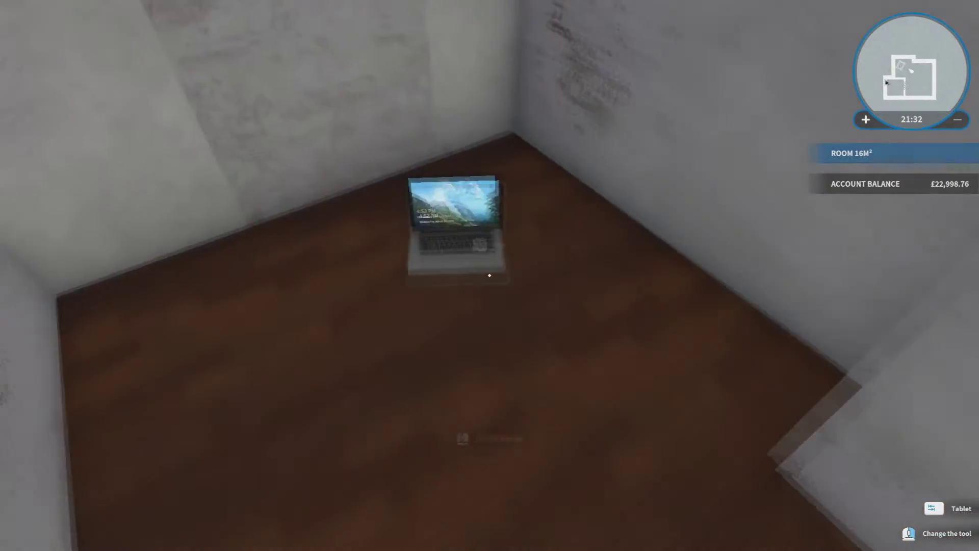
# Step: Accept Jack Grahan's 'Radiators.' job email on the laptop and travel to the house
pyautogui.click(490, 275)
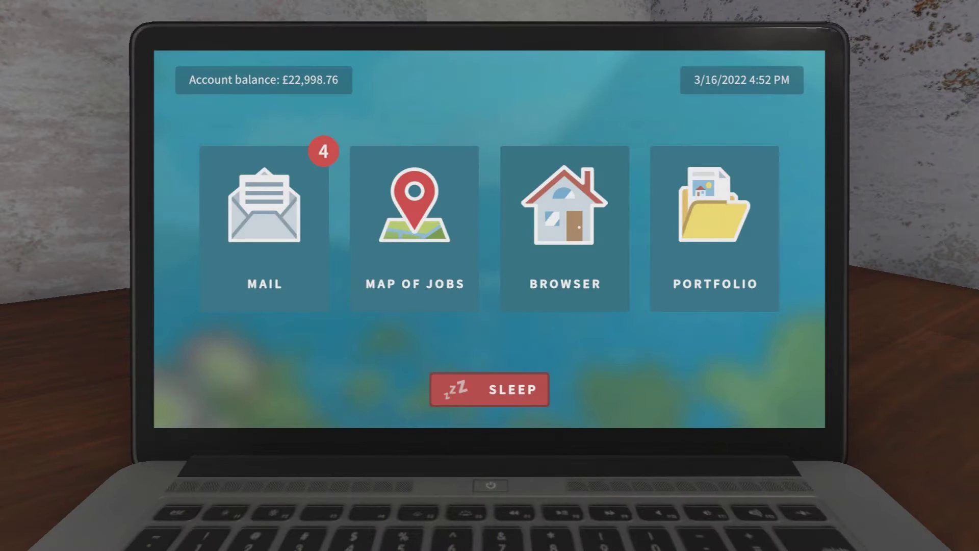
pyautogui.click(280, 258)
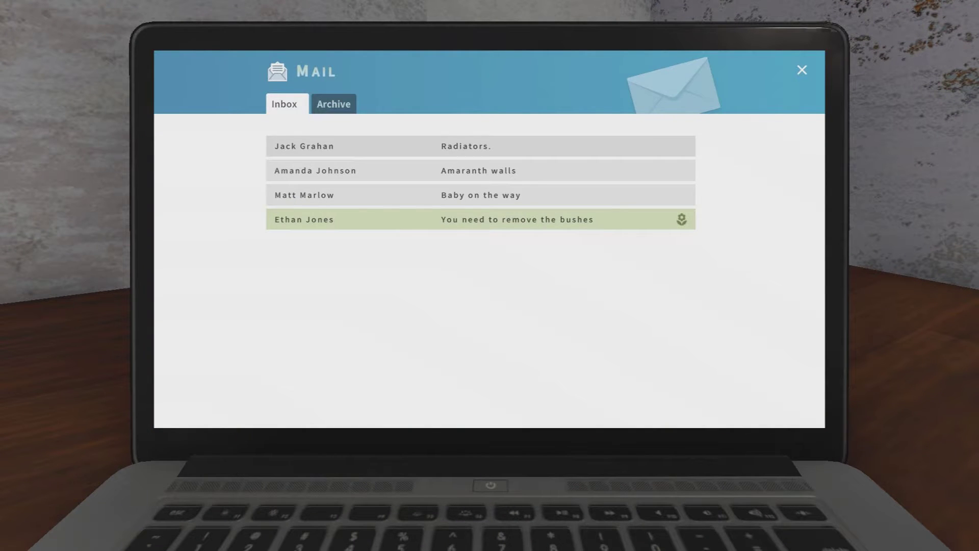
pyautogui.click(472, 142)
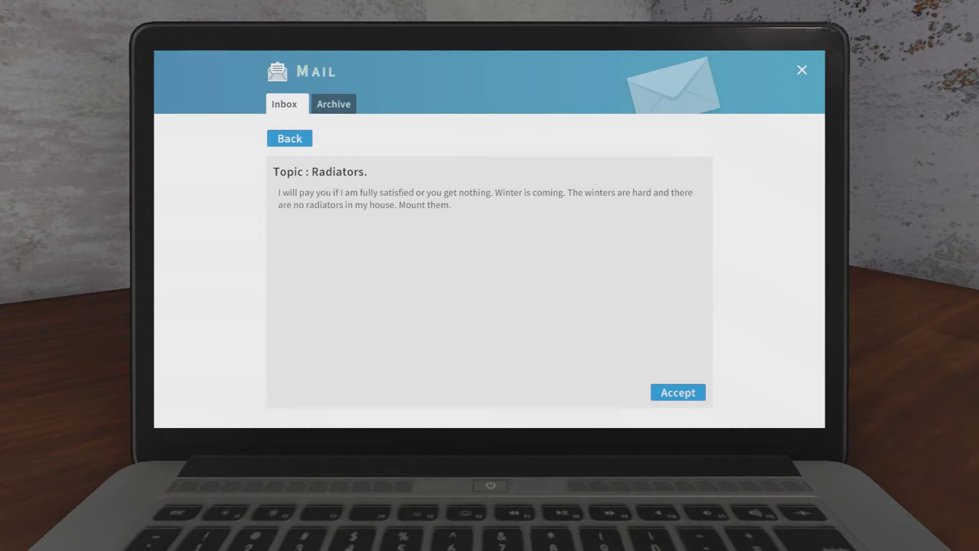
pyautogui.click(678, 392)
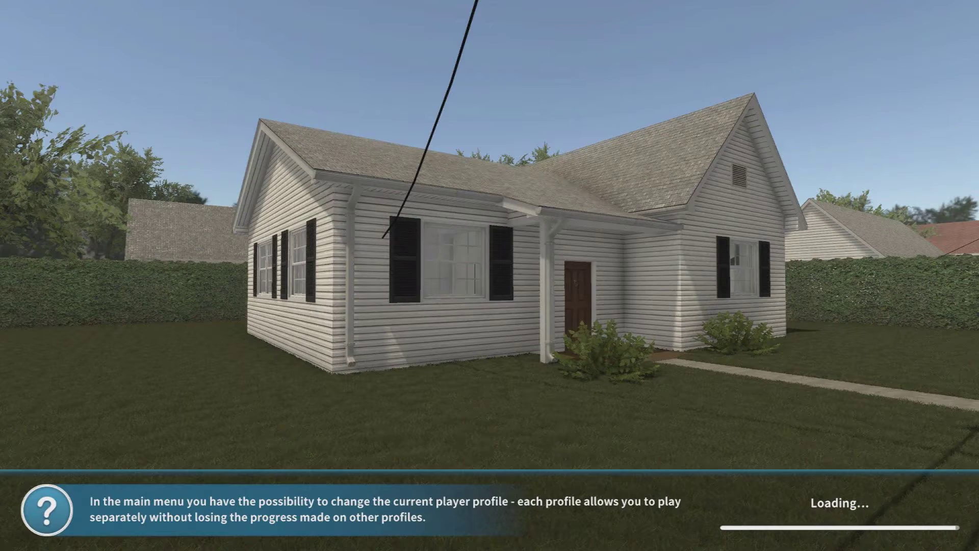
# Step: Walk across the side yard and enter the house through the front door
pyautogui.press('w')
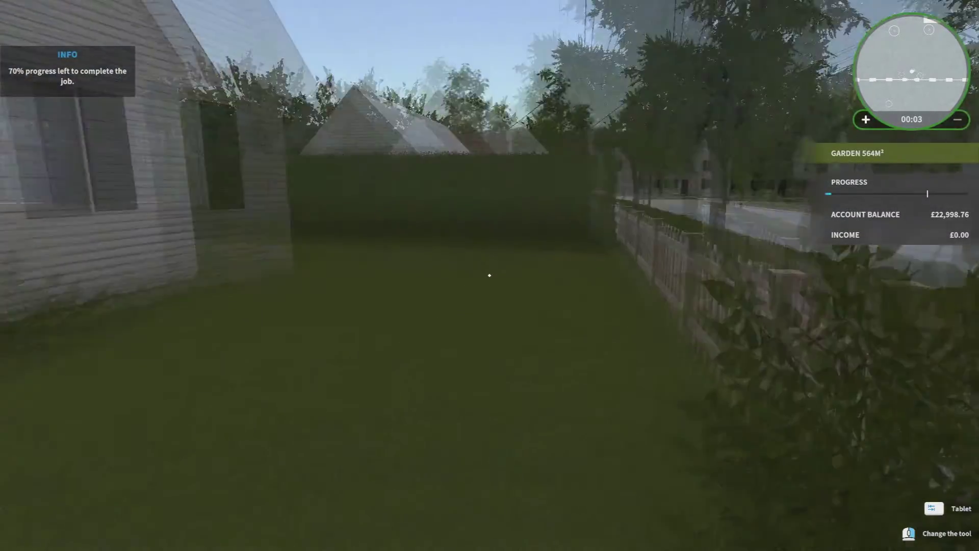
pyautogui.press('w')
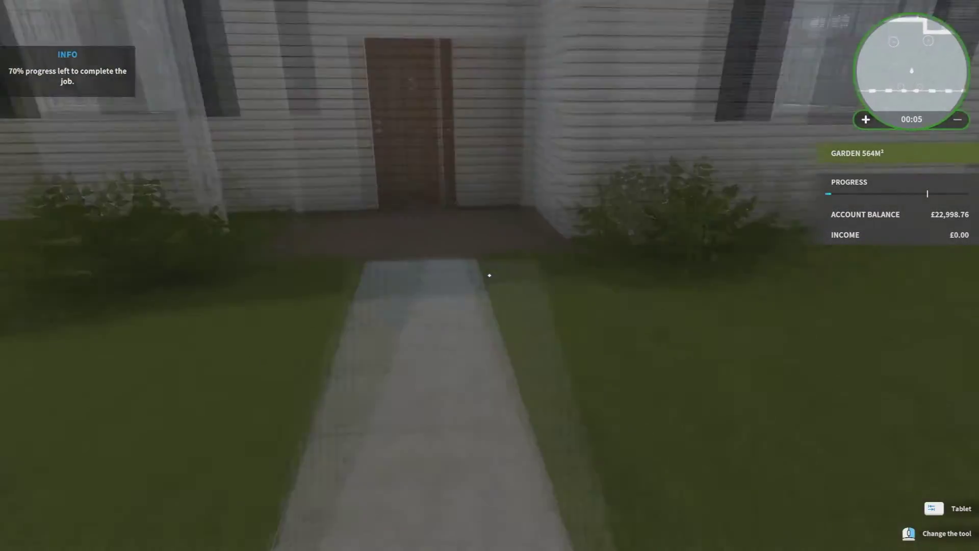
pyautogui.press('w')
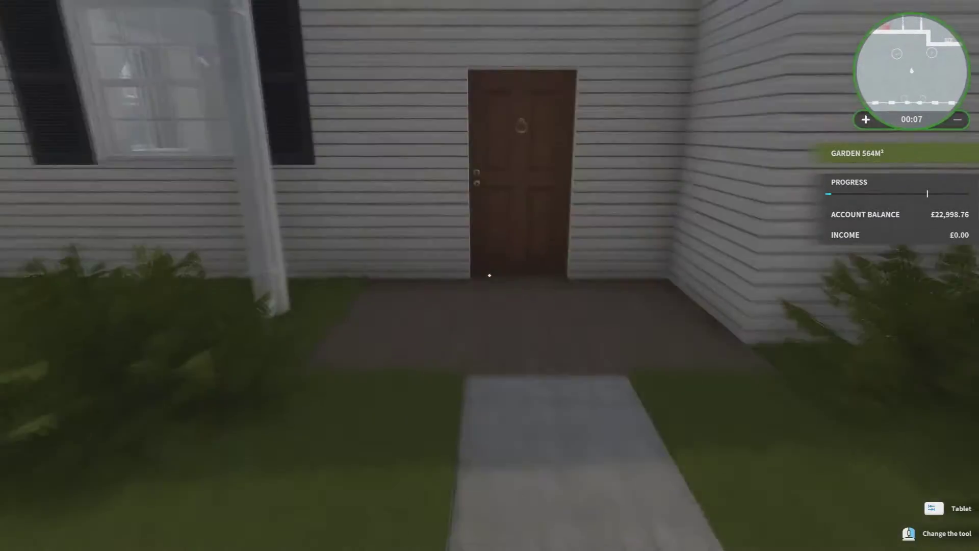
pyautogui.press('w')
pyautogui.press('e')
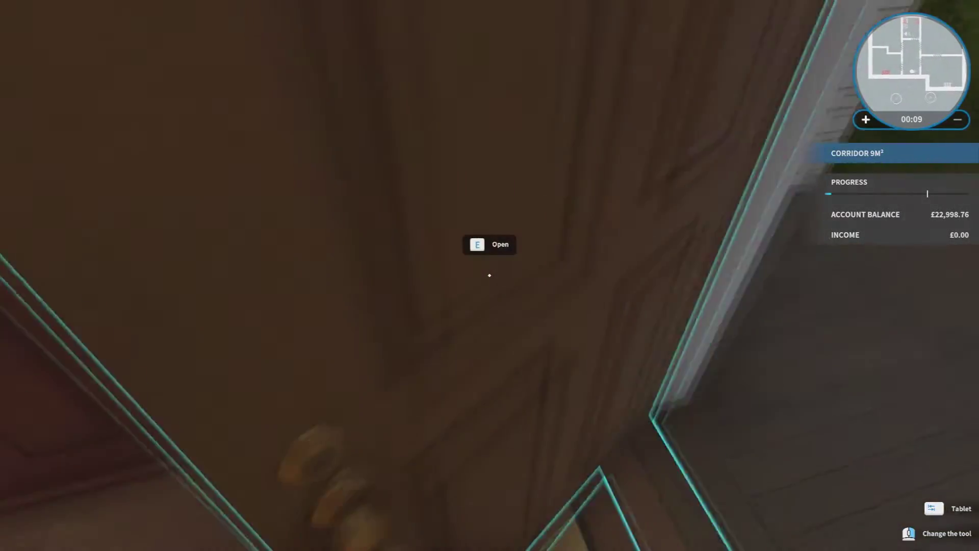
# Step: Open the corridor doors and continue through the living room into the toilet
pyautogui.press('w')
pyautogui.press('e')
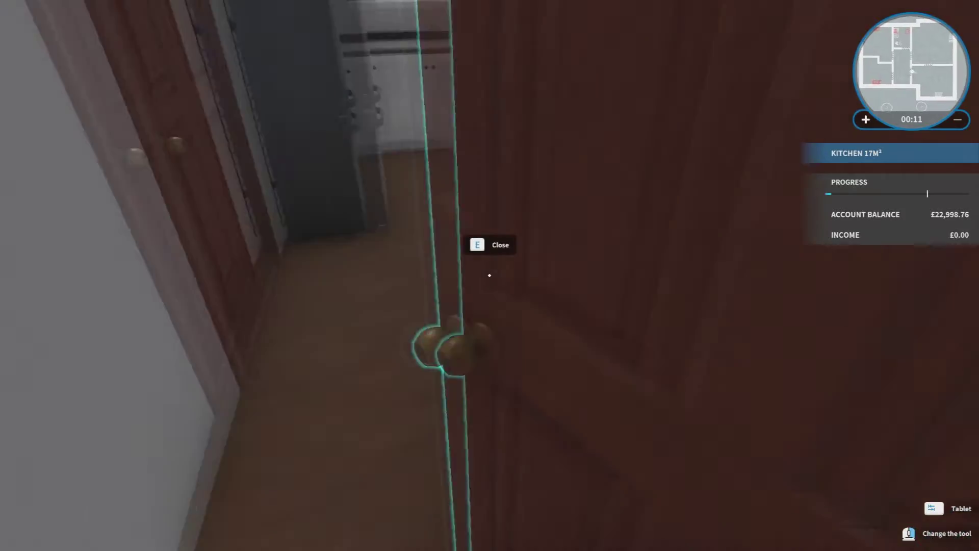
pyautogui.press('s')
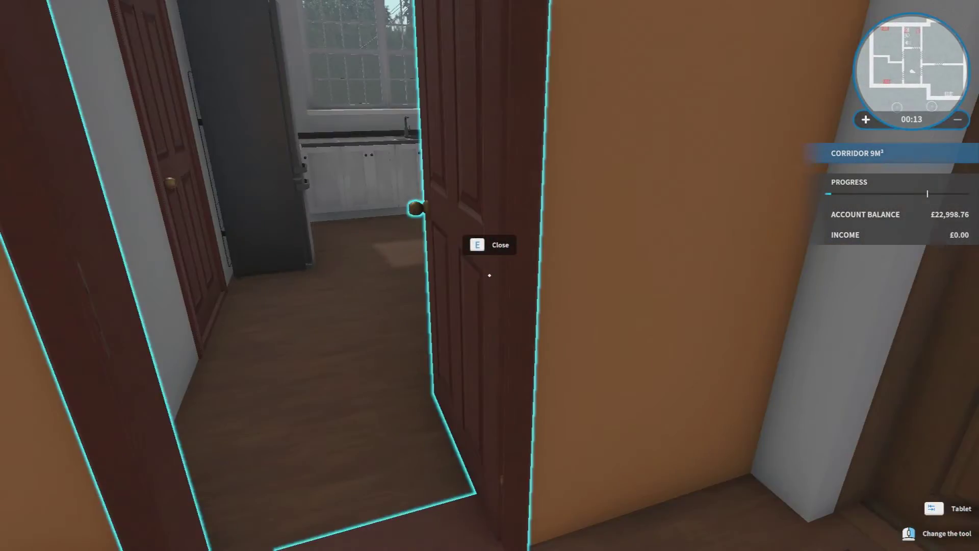
pyautogui.press('e')
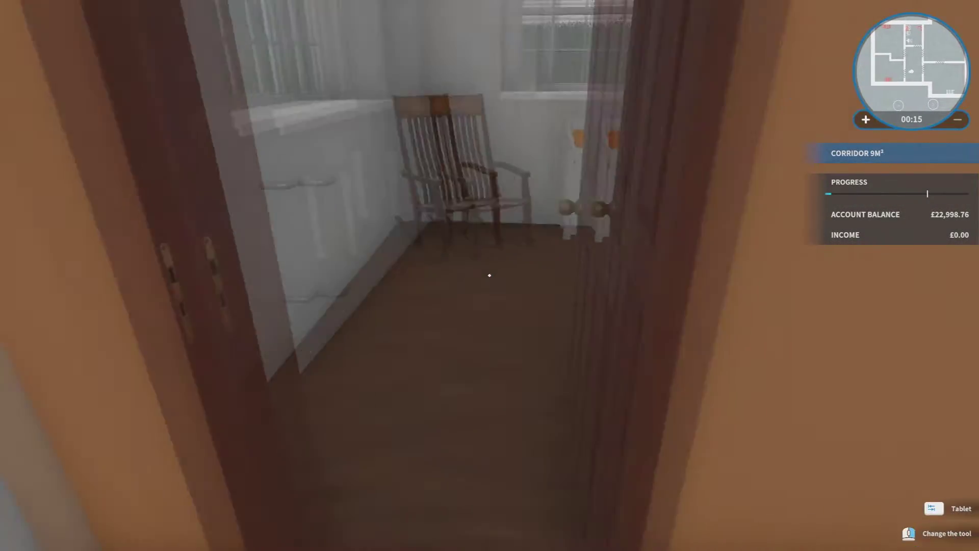
pyautogui.press('e')
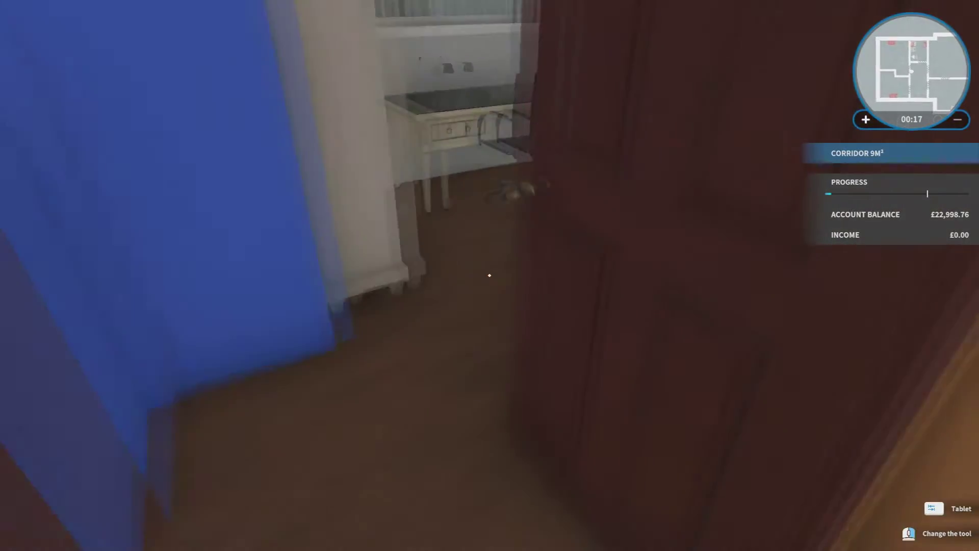
pyautogui.press('e')
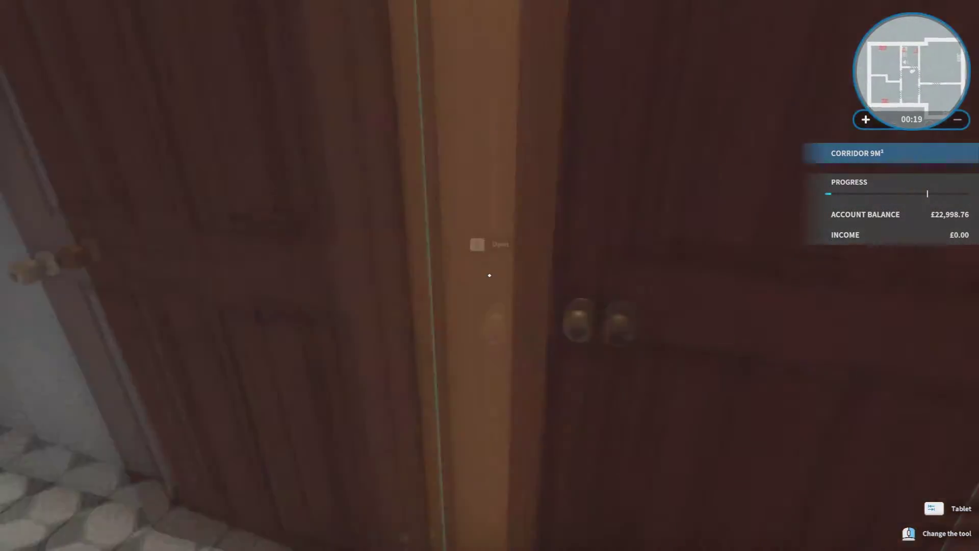
pyautogui.press('e')
pyautogui.press('w')
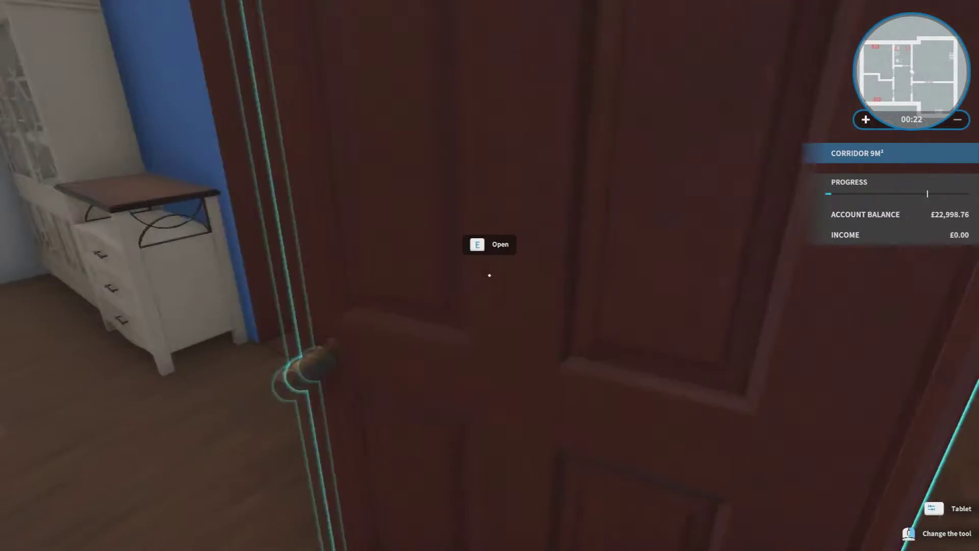
pyautogui.click(490, 275)
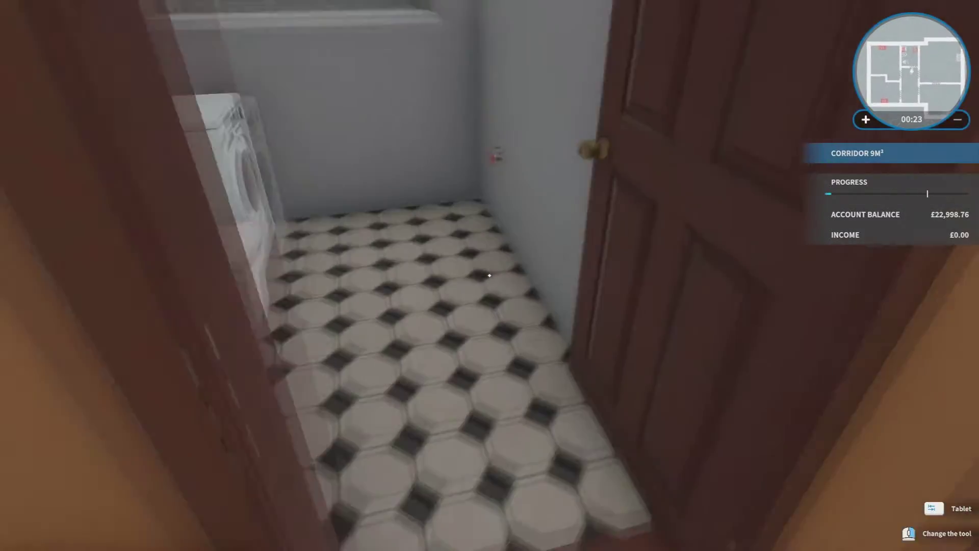
pyautogui.press('w')
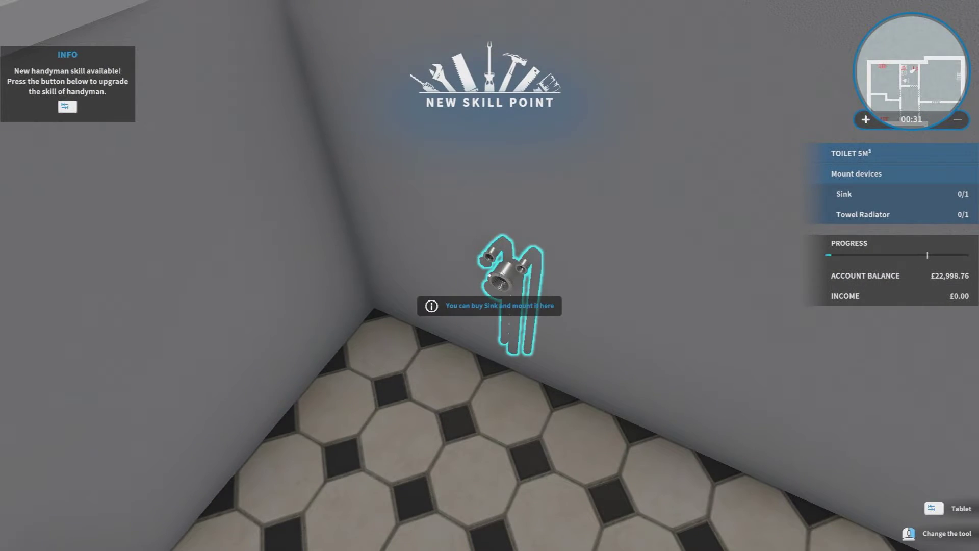
# Step: Unlock the first Tiler perk with the Handyman skill point, then close the tablet
pyautogui.press('Tab')
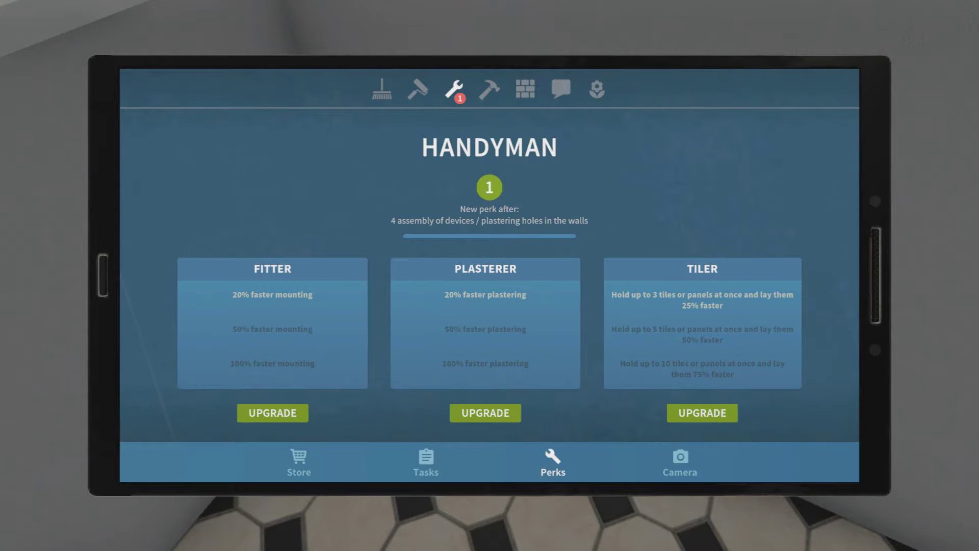
pyautogui.click(695, 411)
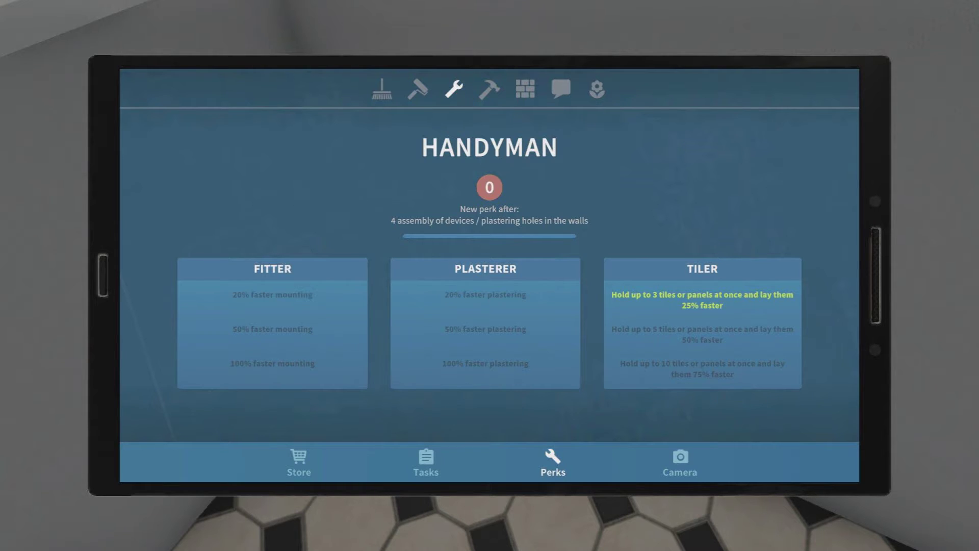
pyautogui.press('Tab')
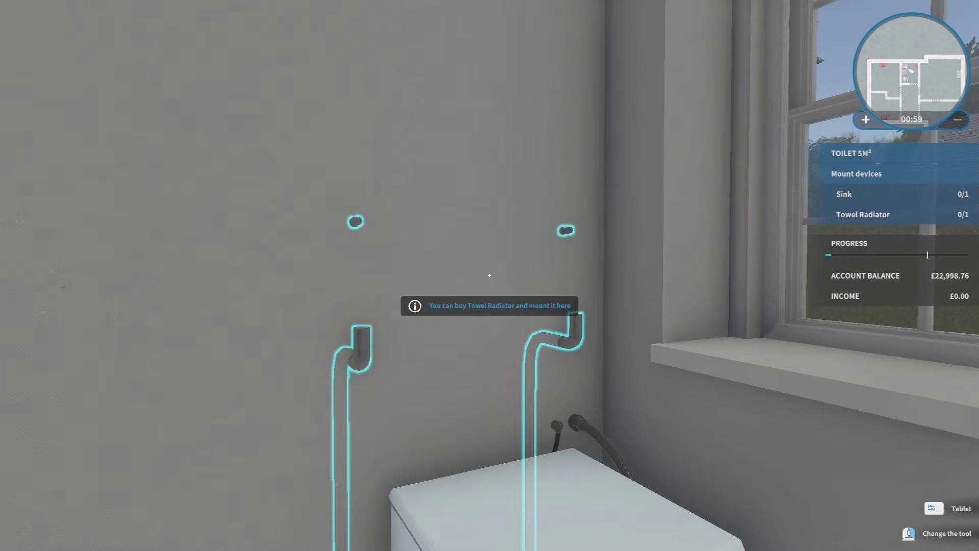
# Step: Check the Mountable Sink task details and switch the tablet to the Store
pyautogui.press('Tab')
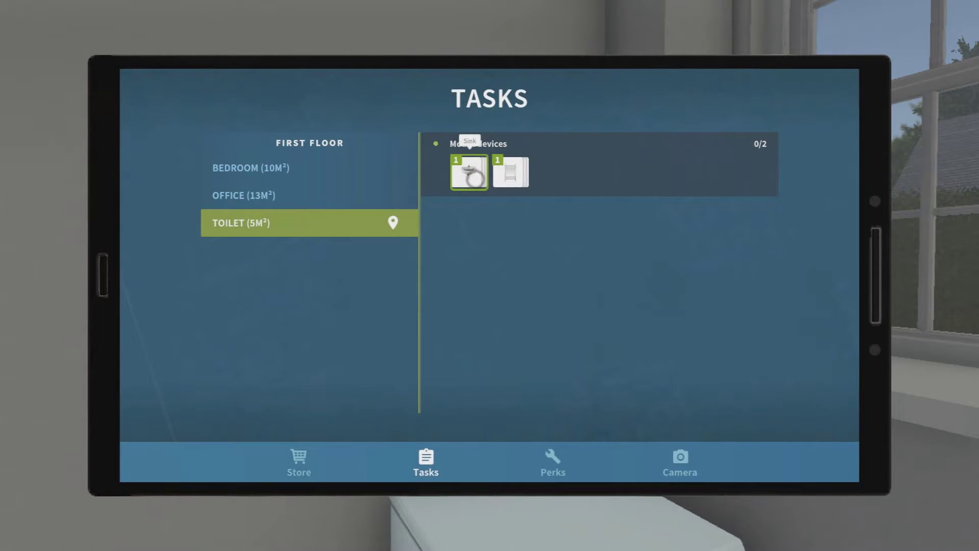
pyautogui.click(469, 172)
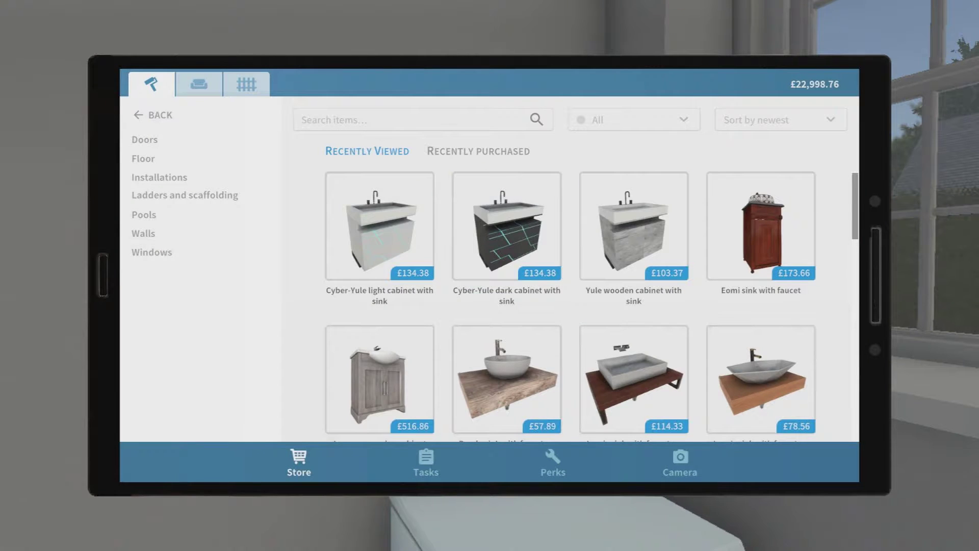
pyautogui.scroll(-2, 569, 306)
pyautogui.scroll(-2, 570, 306)
pyautogui.scroll(-2, 570, 306)
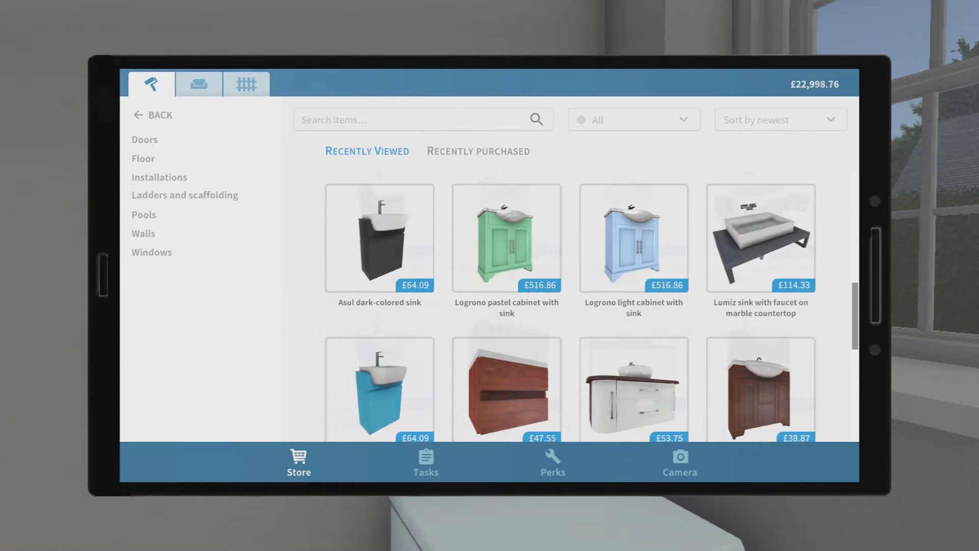
pyautogui.scroll(-3, 570, 306)
pyautogui.click(384, 330)
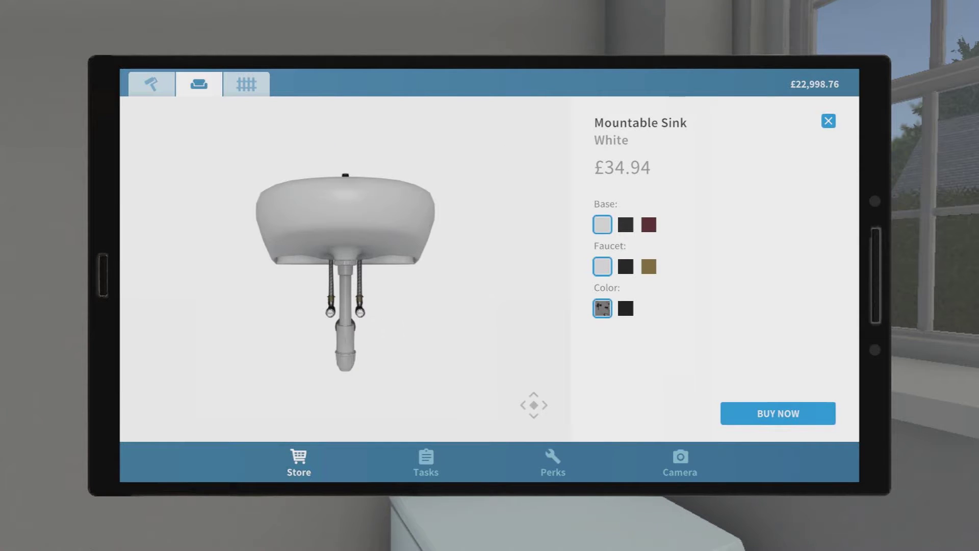
pyautogui.click(829, 120)
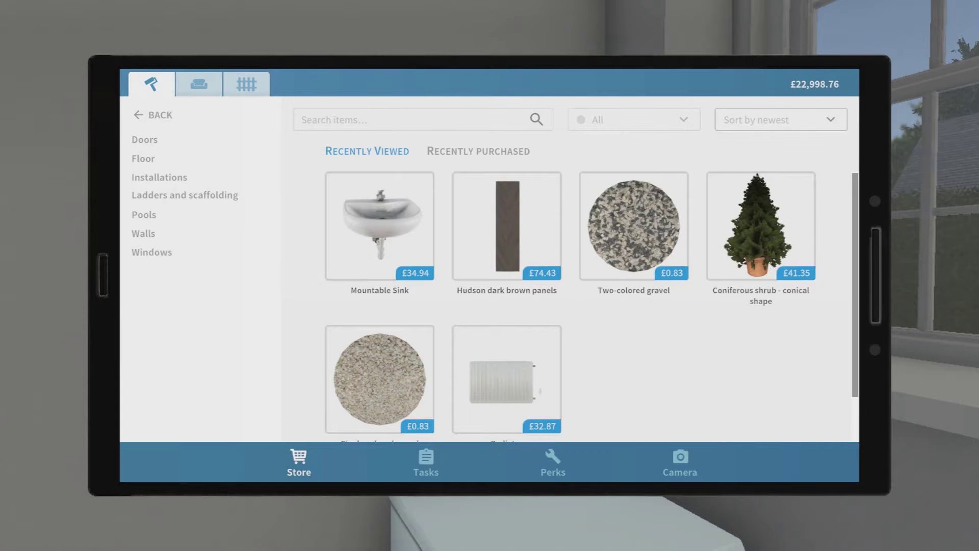
pyautogui.press('Tab')
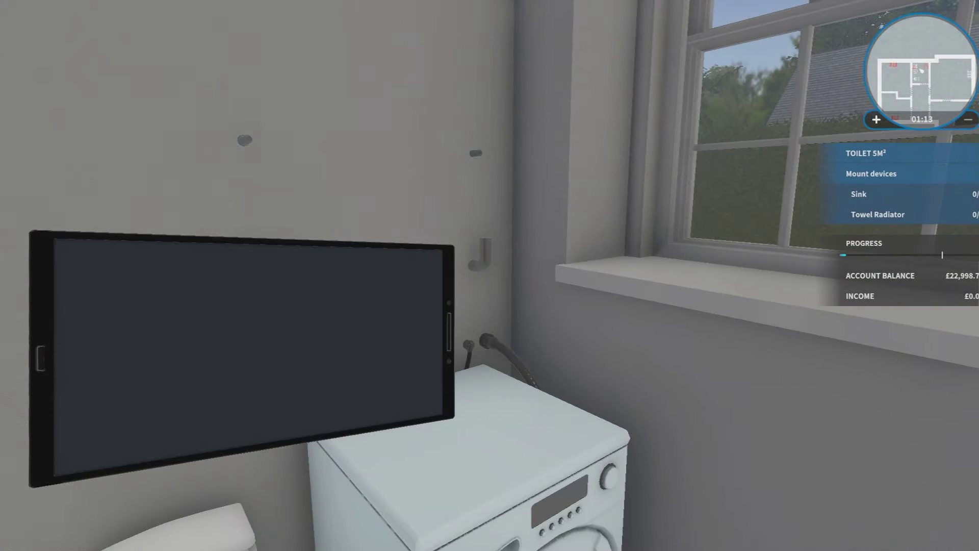
pyautogui.press('Tab')
pyautogui.press('q')
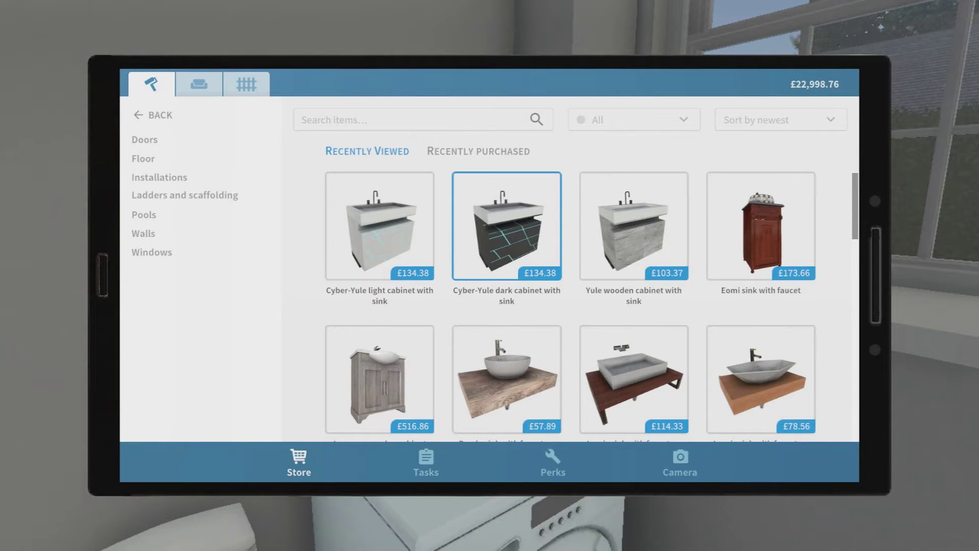
pyautogui.scroll(-1, 507, 225)
pyautogui.scroll(-2, 592, 306)
# Step: Buy the Logrono wooden cabinet with sink for £516.86 and place it in the corner
pyautogui.press('Down')
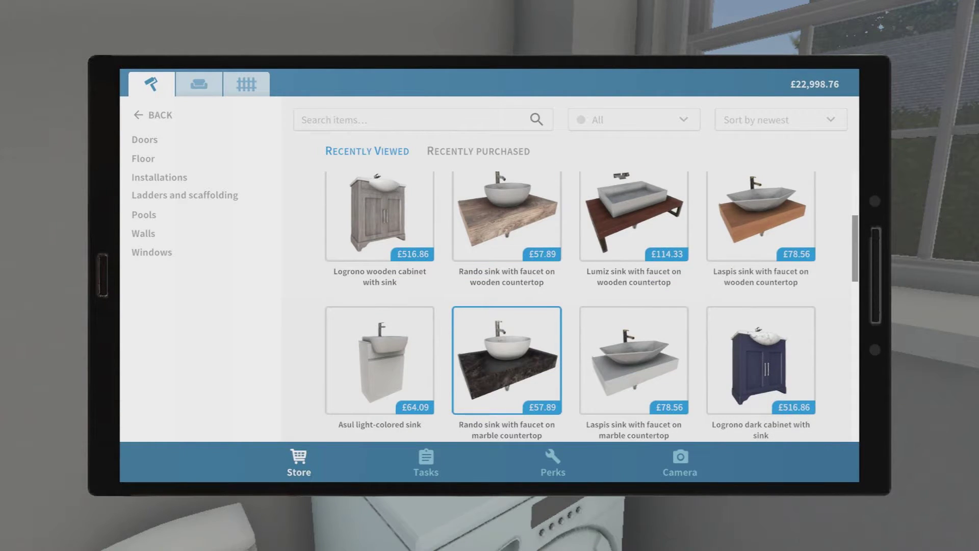
pyautogui.press('Up')
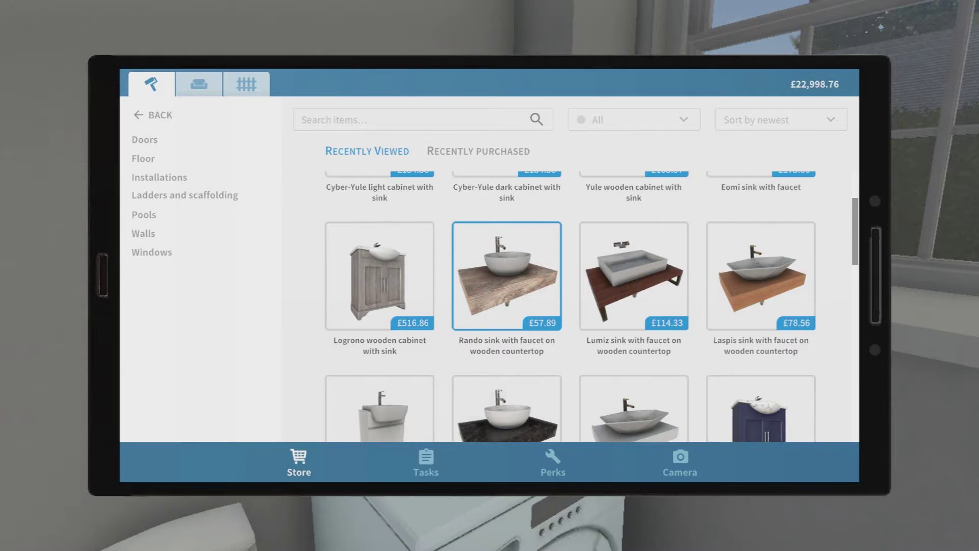
pyautogui.press('Down')
pyautogui.press('Up')
pyautogui.press('Left')
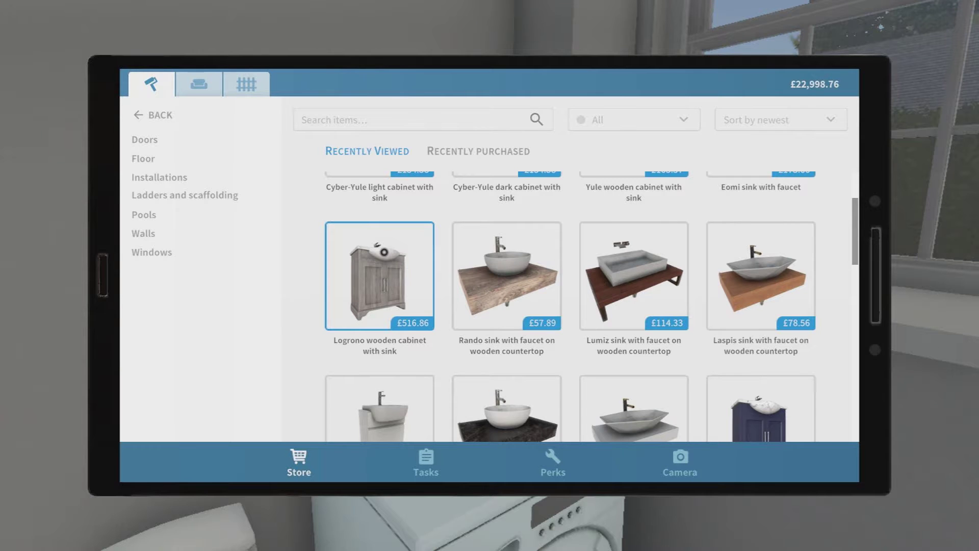
pyautogui.press('Return')
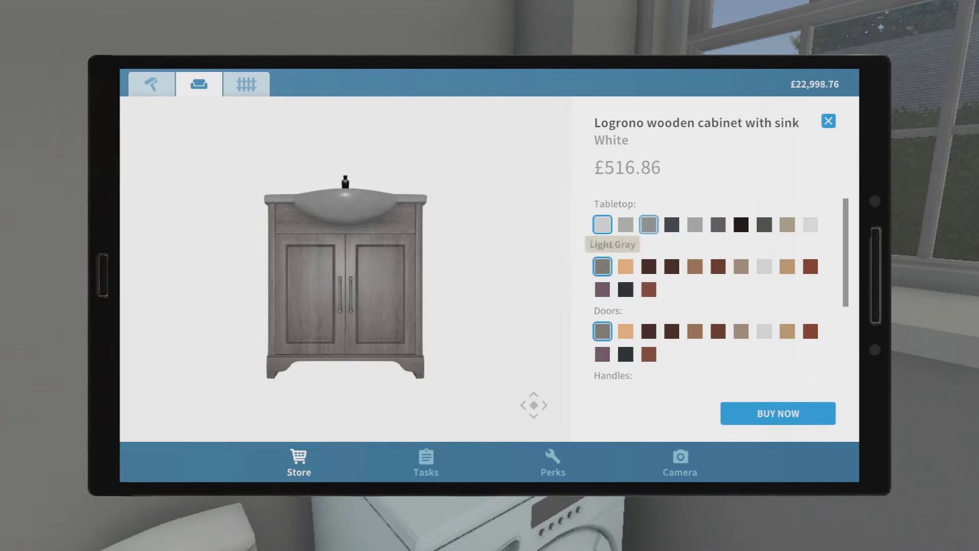
pyautogui.press('Return')
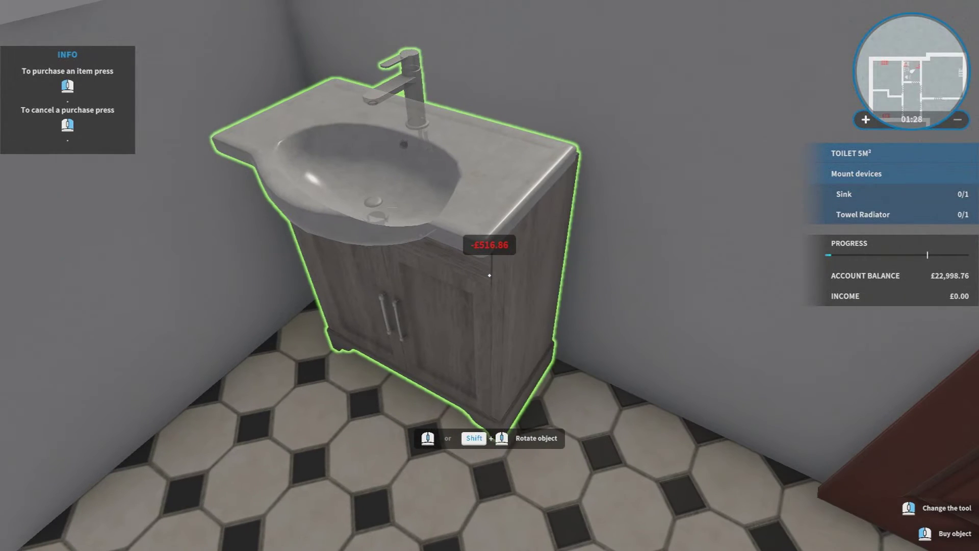
pyautogui.click(490, 275)
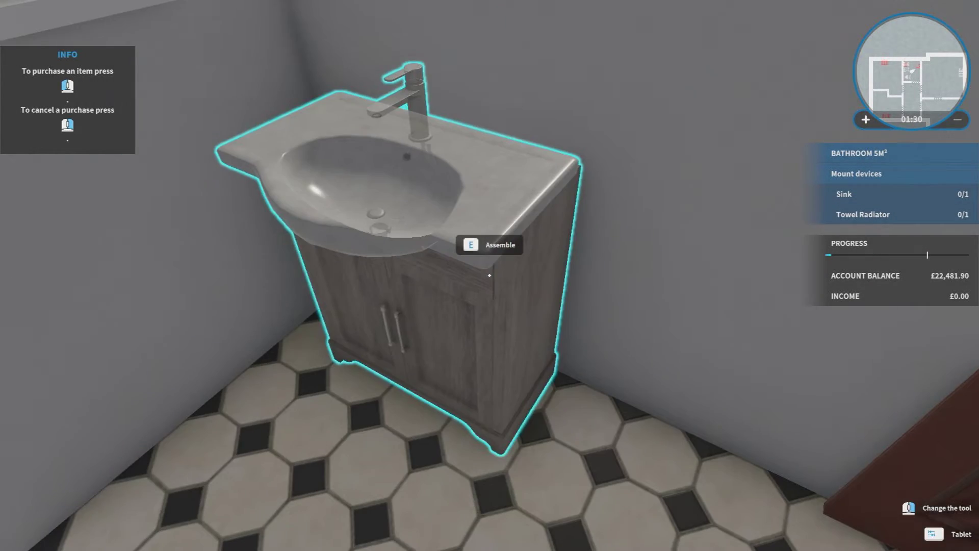
# Step: Assemble the Logrono sink cabinet, inspect it, and bring up the remaining towel radiator task
pyautogui.press('e')
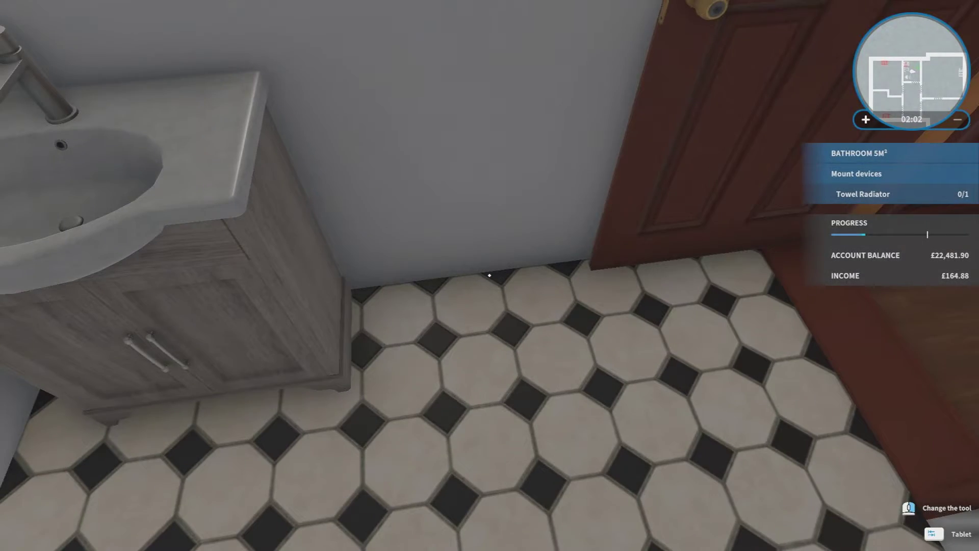
pyautogui.press('s')
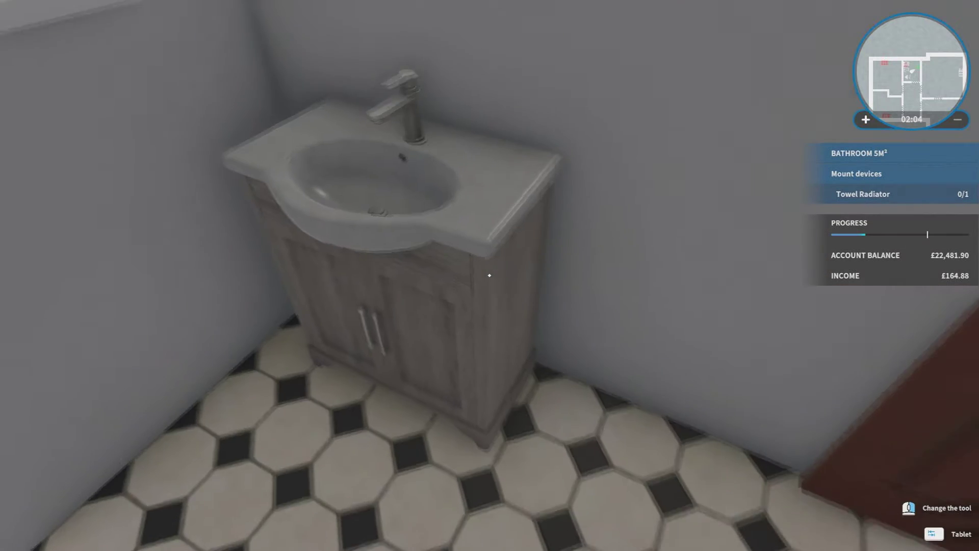
pyautogui.press('s')
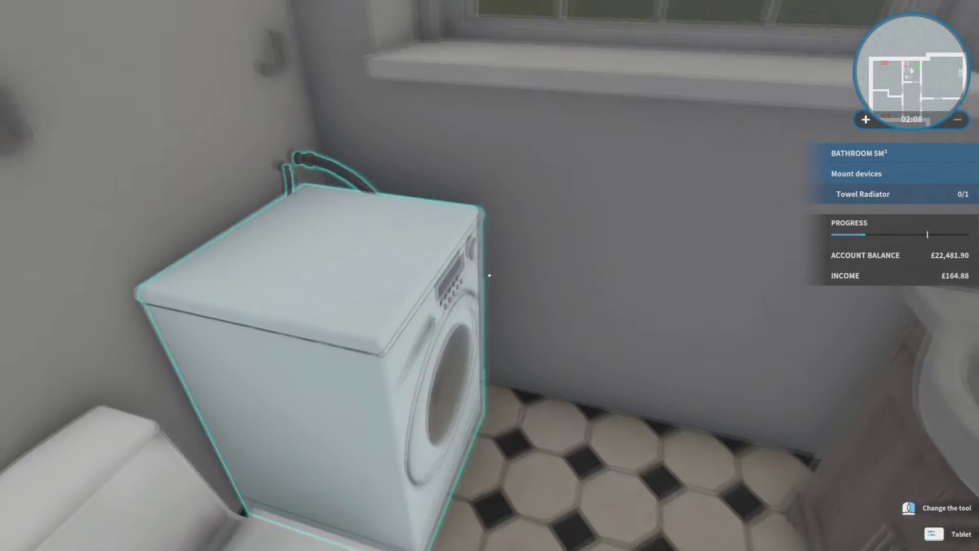
pyautogui.press('Tab')
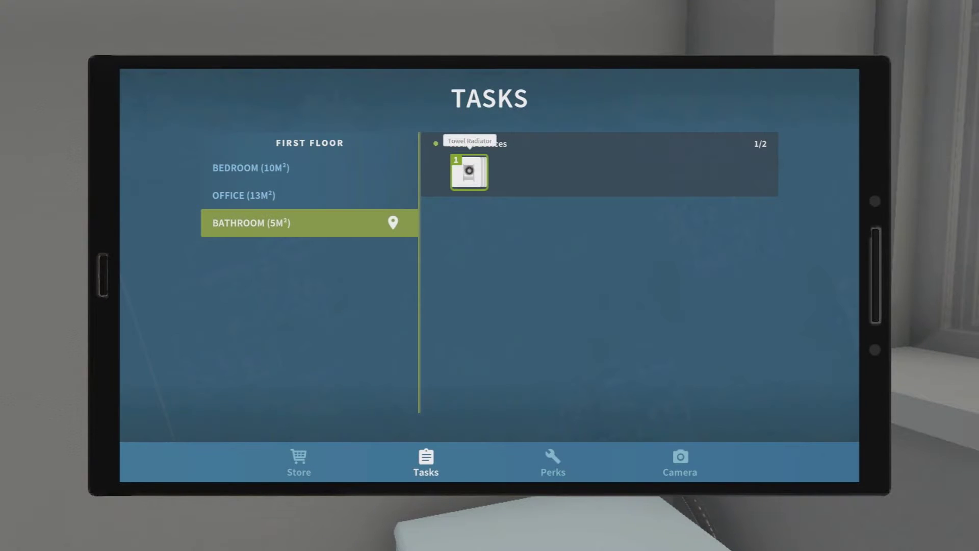
# Step: Buy the towel radiator from the bathroom task and mount it on the wall
pyautogui.click(468, 173)
pyautogui.click(424, 265)
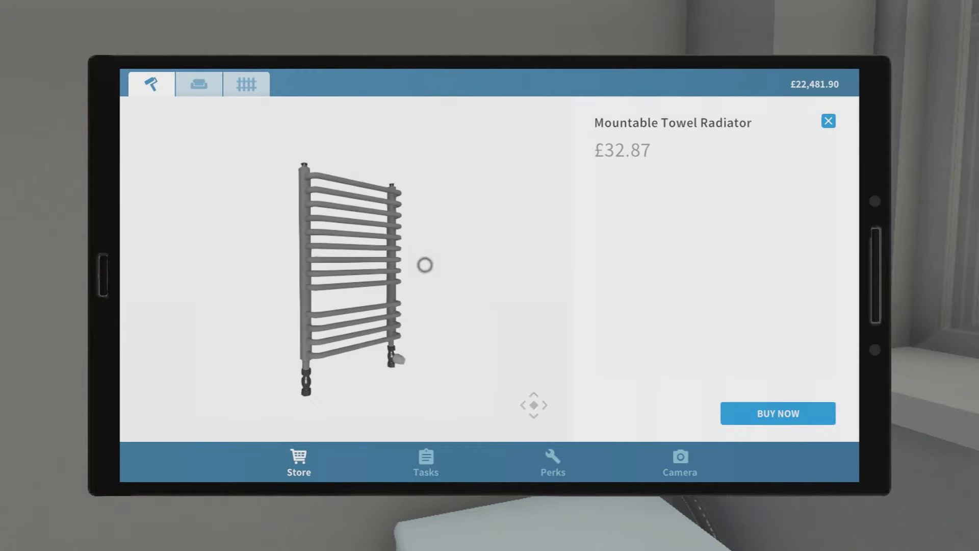
pyautogui.click(773, 416)
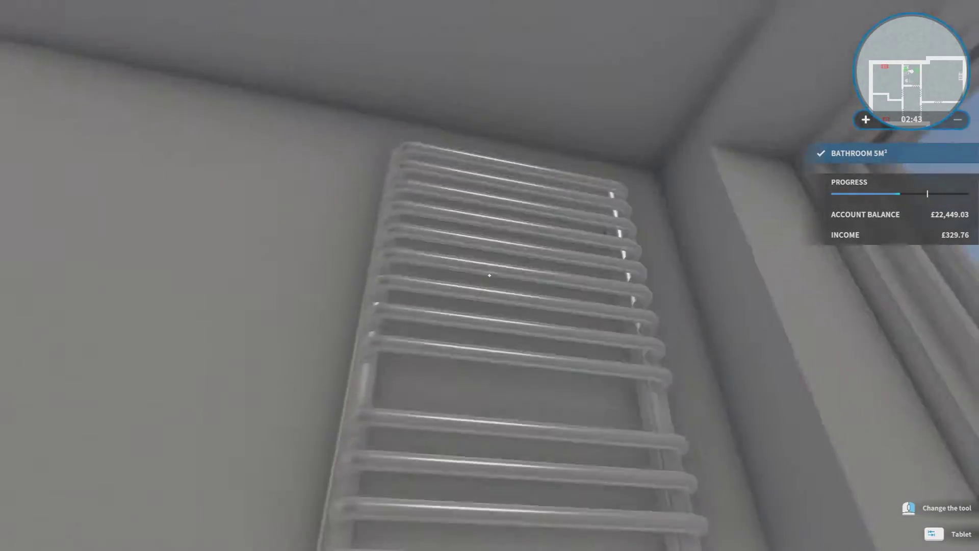
# Step: Walk from the bathroom along the corridor into the office
pyautogui.press('w')
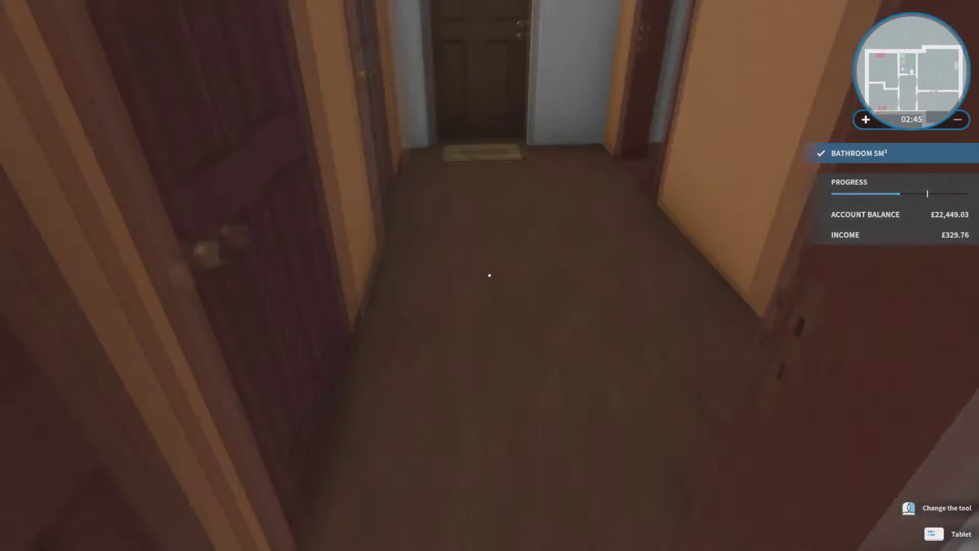
pyautogui.press('w')
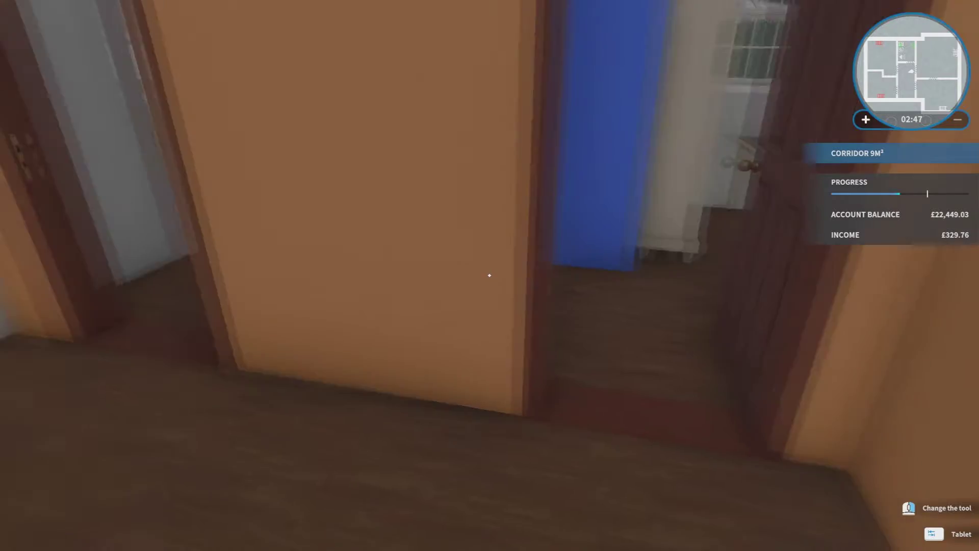
pyautogui.press('w')
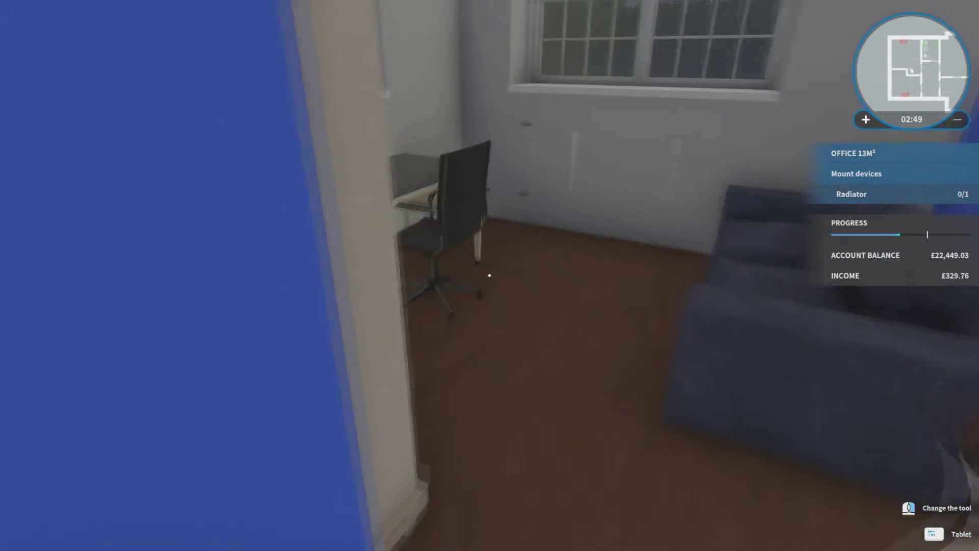
# Step: Buy a Radiator from the Store and mount it under the office window
pyautogui.press('Tab')
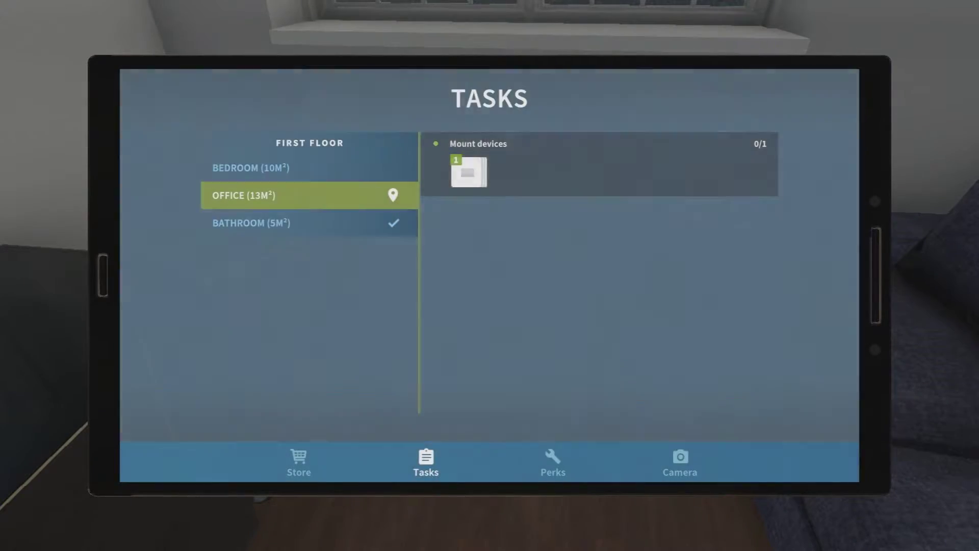
pyautogui.press('q')
pyautogui.click(512, 234)
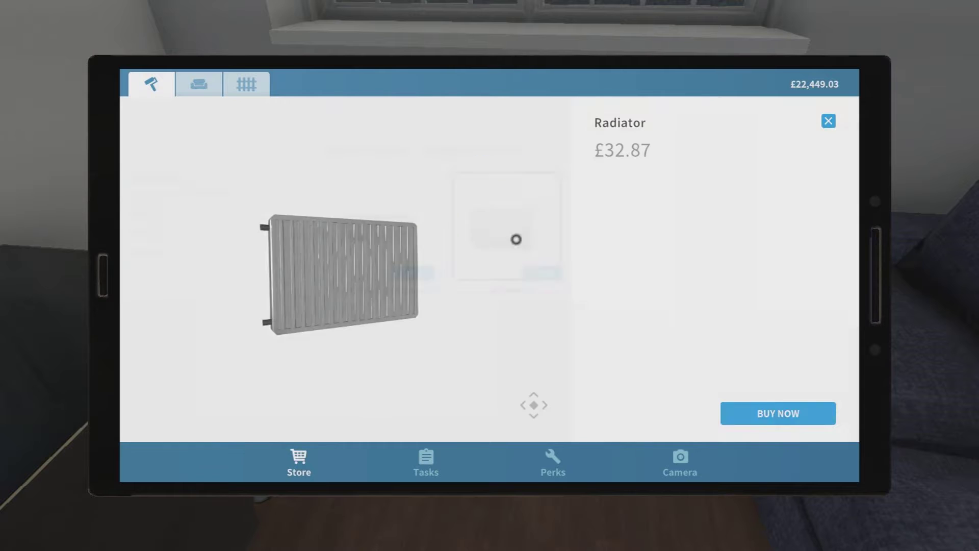
pyautogui.click(767, 411)
pyautogui.click(491, 275)
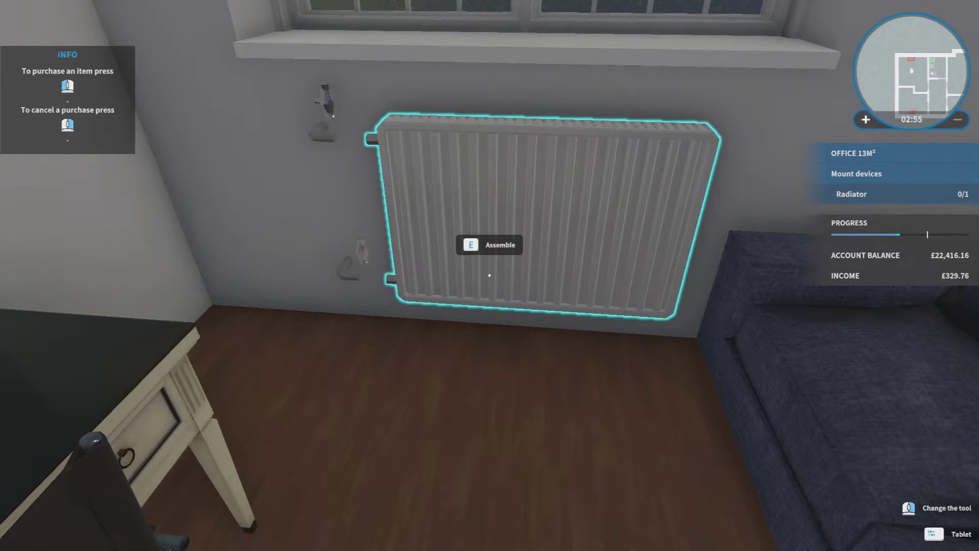
pyautogui.scroll(-2, 448, 167)
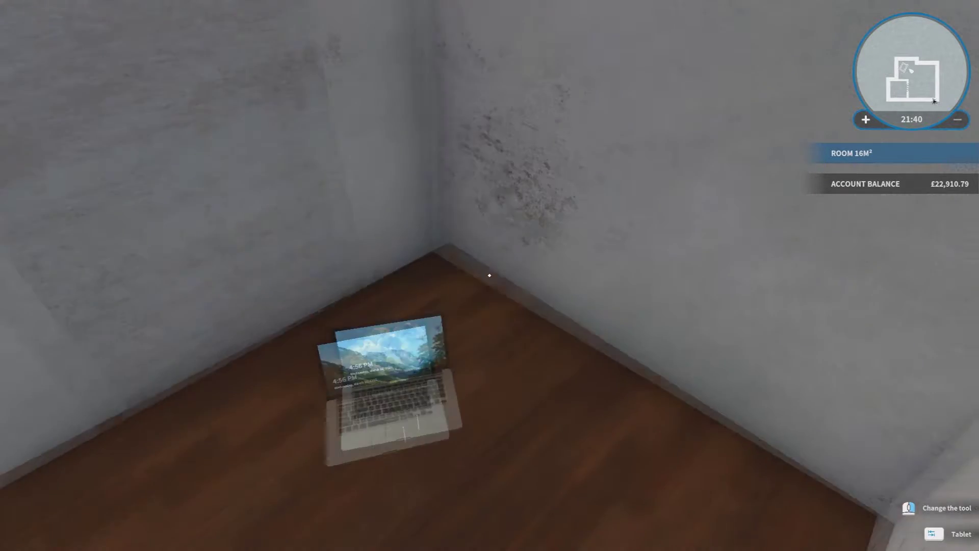
# Step: Walk into the garden and spray the house wall with the garden hose
pyautogui.press('w')
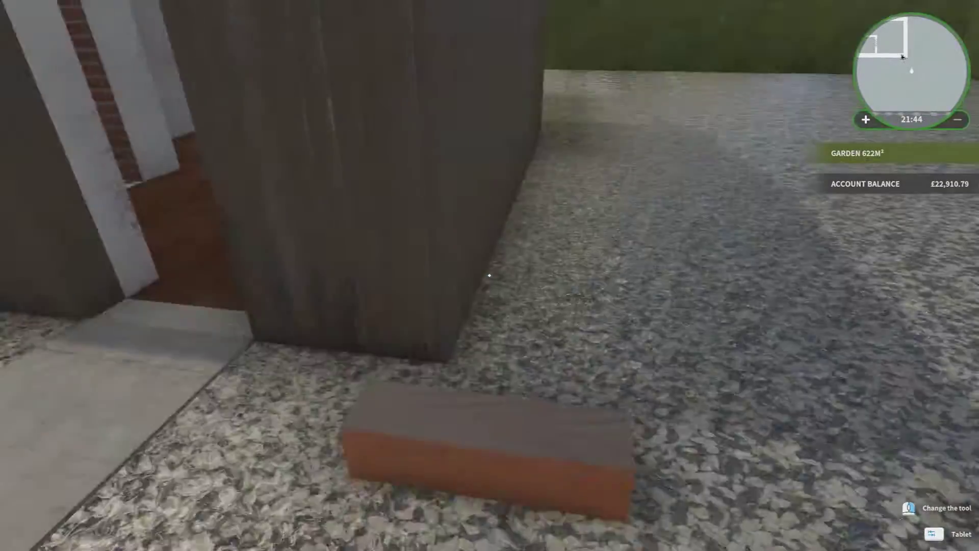
pyautogui.press('Tab')
pyautogui.press('Tab')
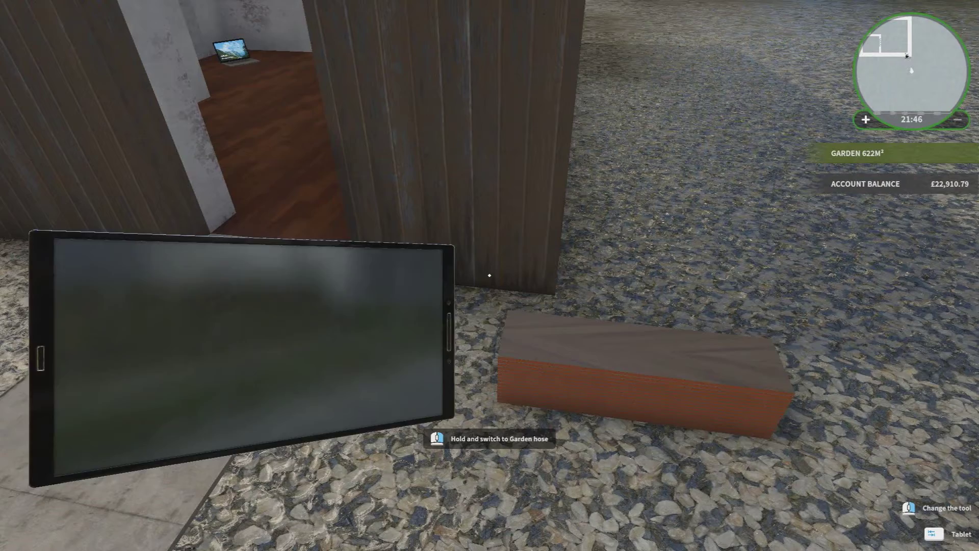
pyautogui.press('Tab')
pyautogui.click(490, 276)
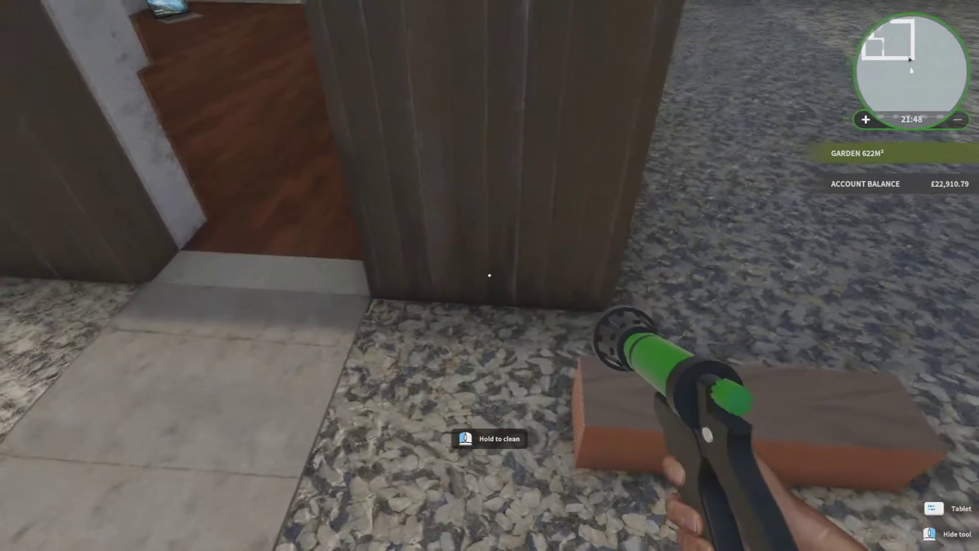
pyautogui.moveTo(491, 276); pyautogui.dragTo(490, 276)
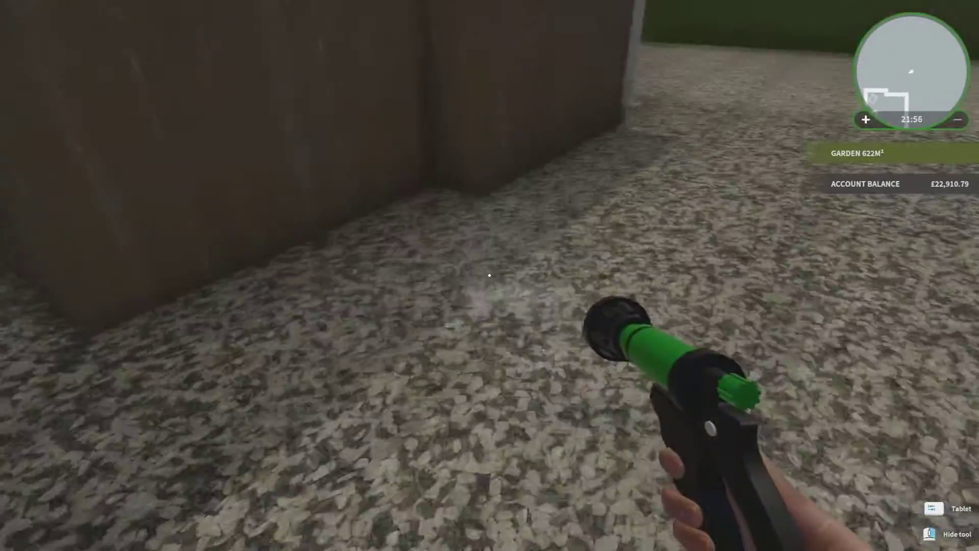
pyautogui.moveTo(490, 275); pyautogui.dragTo(490, 275)
# Step: Walk back through the doorway into the room and put the hose away
pyautogui.press('s')
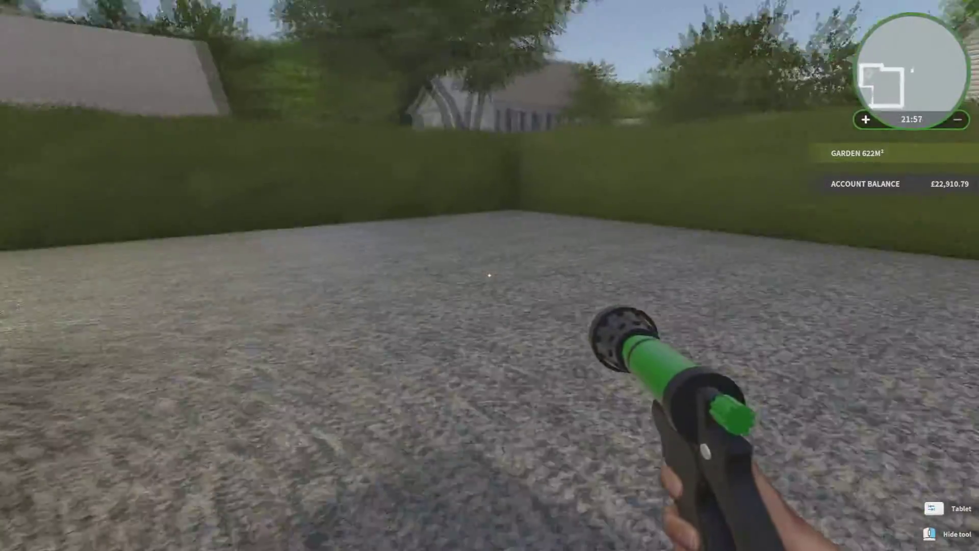
pyautogui.press('w')
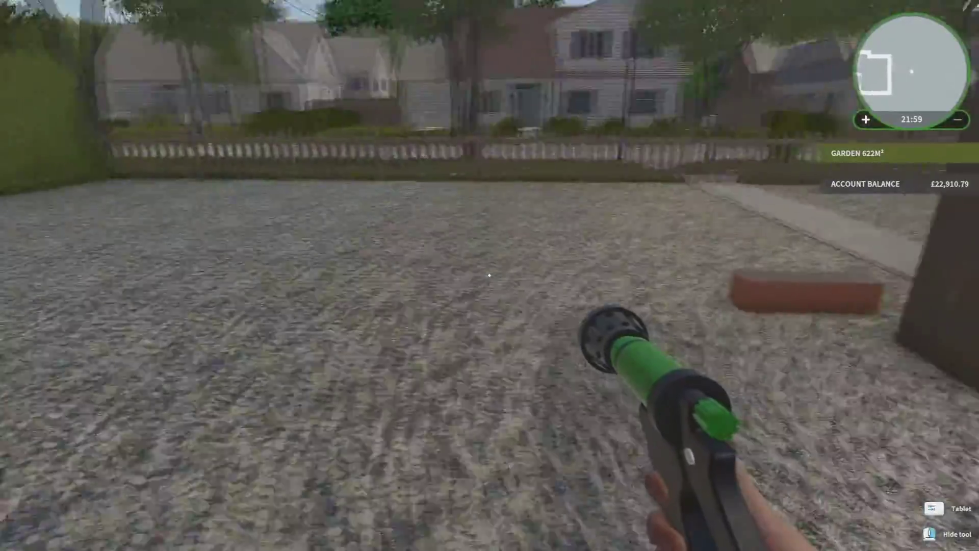
pyautogui.press('w')
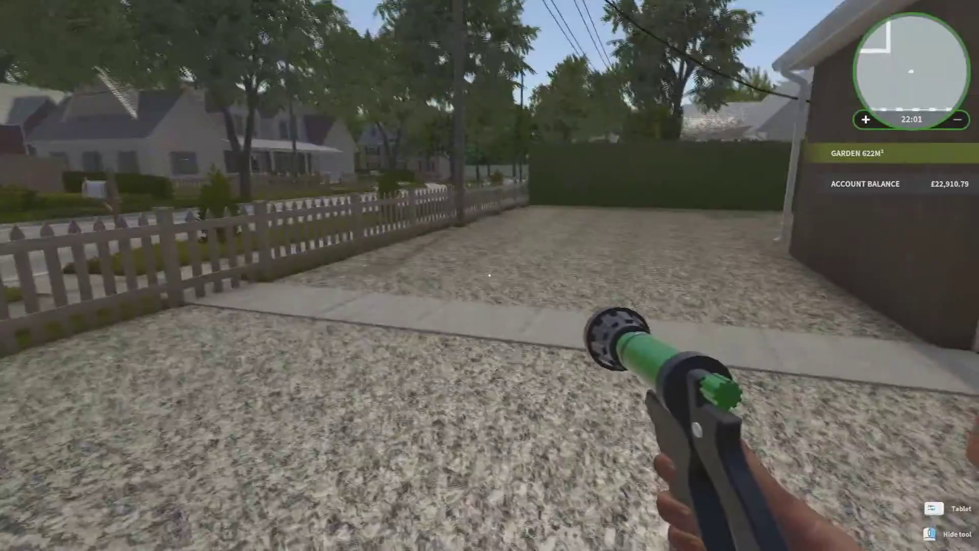
pyautogui.press('w')
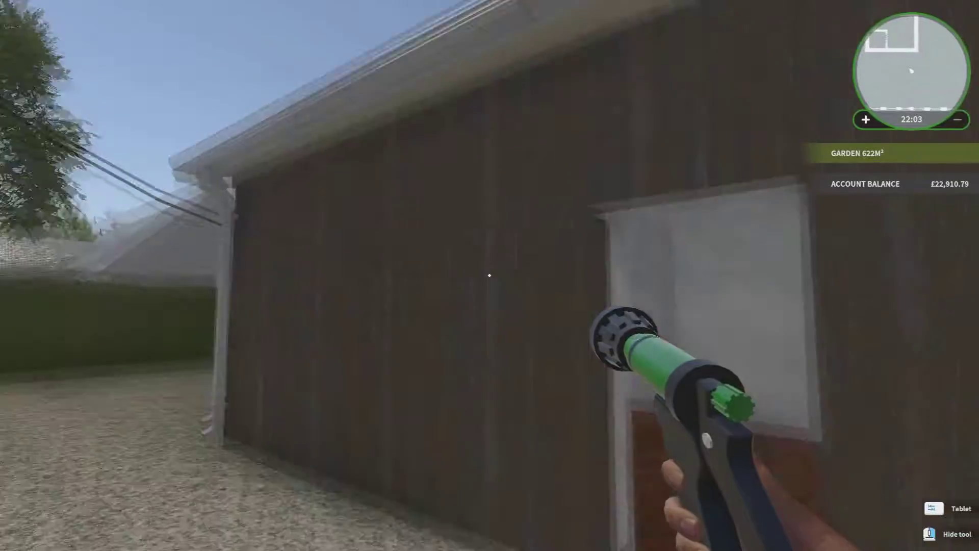
pyautogui.press('s')
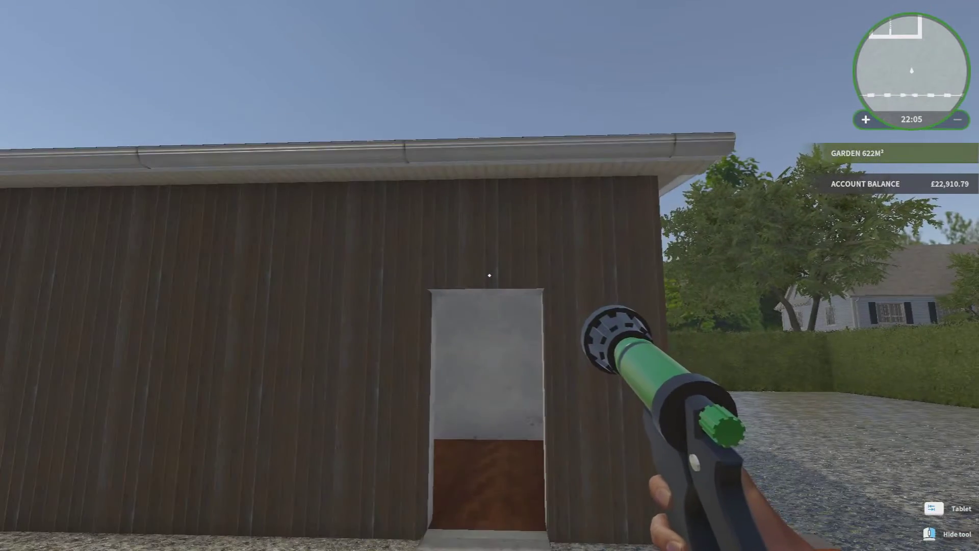
pyautogui.press('w')
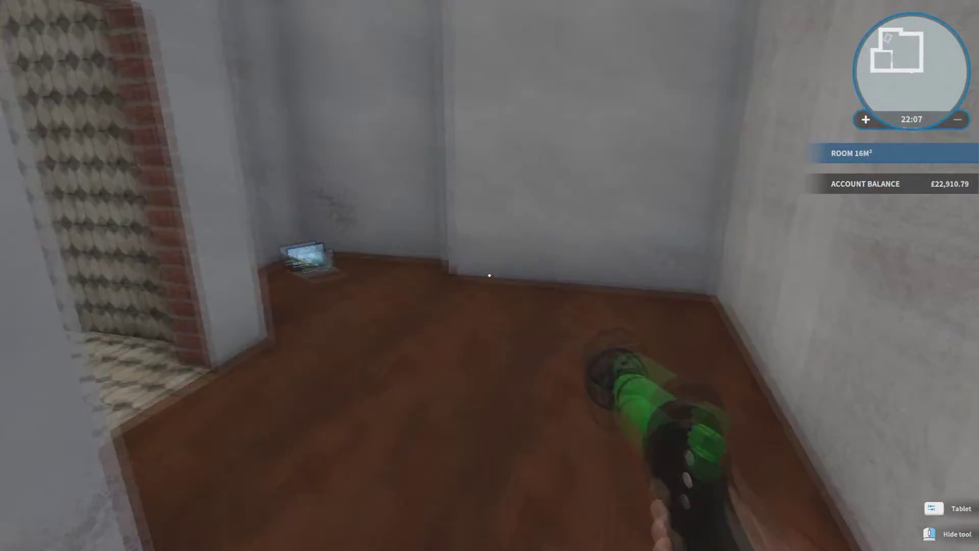
pyautogui.scroll(-1, 490, 276)
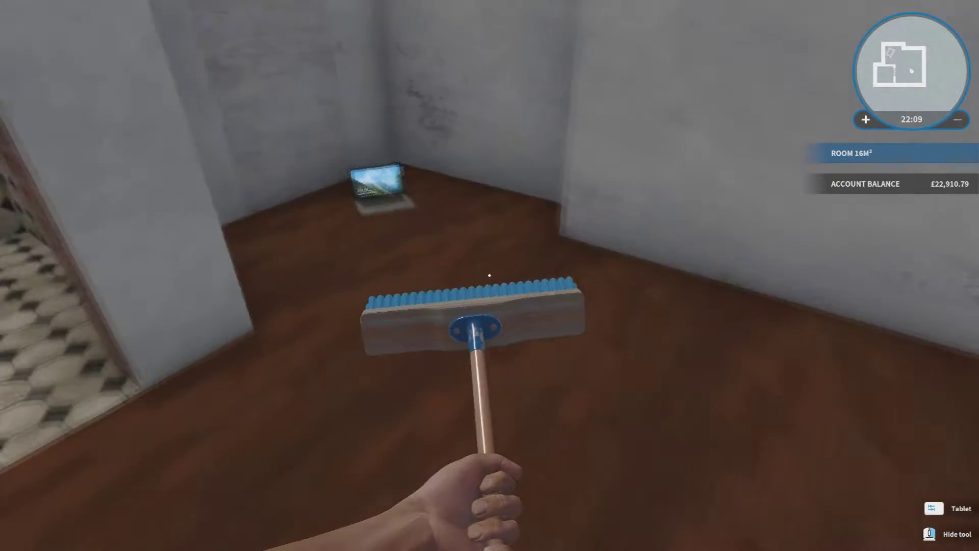
pyautogui.middleClick(490, 276)
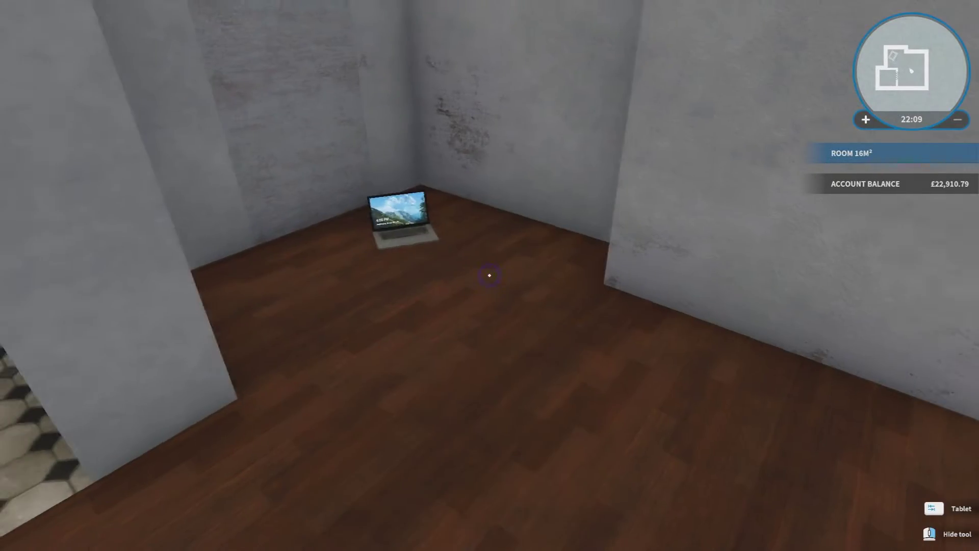
# Step: Accept the next job from the laptop mail, dismiss the paint roller notice, and approach the door
pyautogui.press('w')
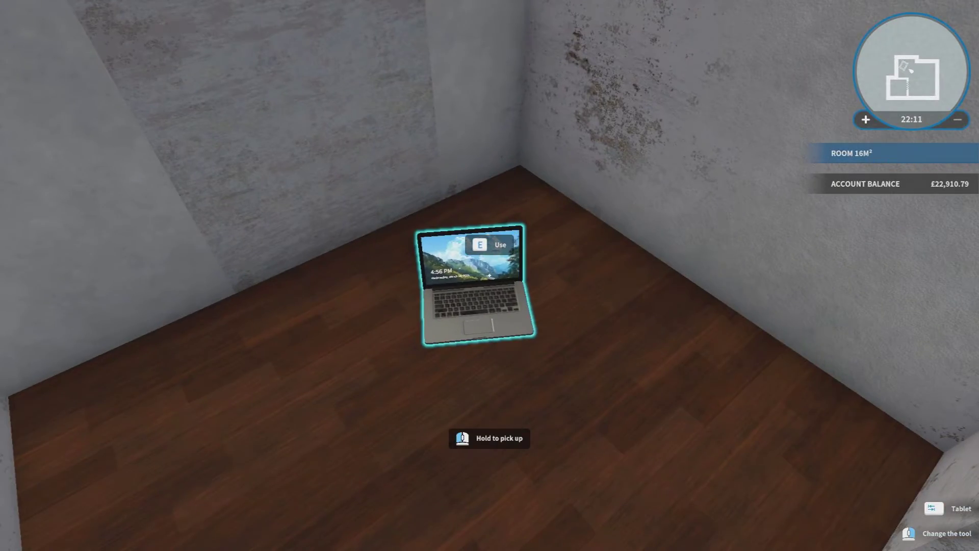
pyautogui.press('e')
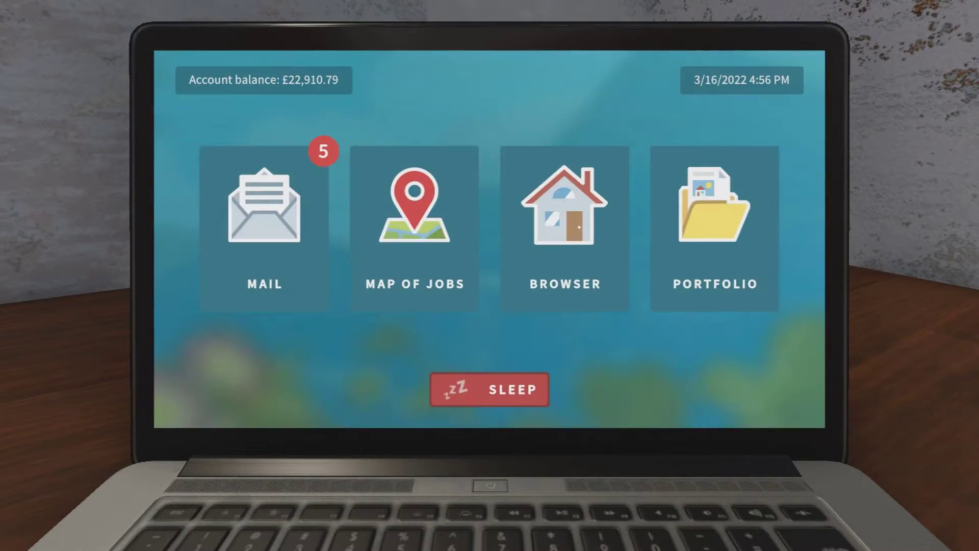
pyautogui.click(269, 237)
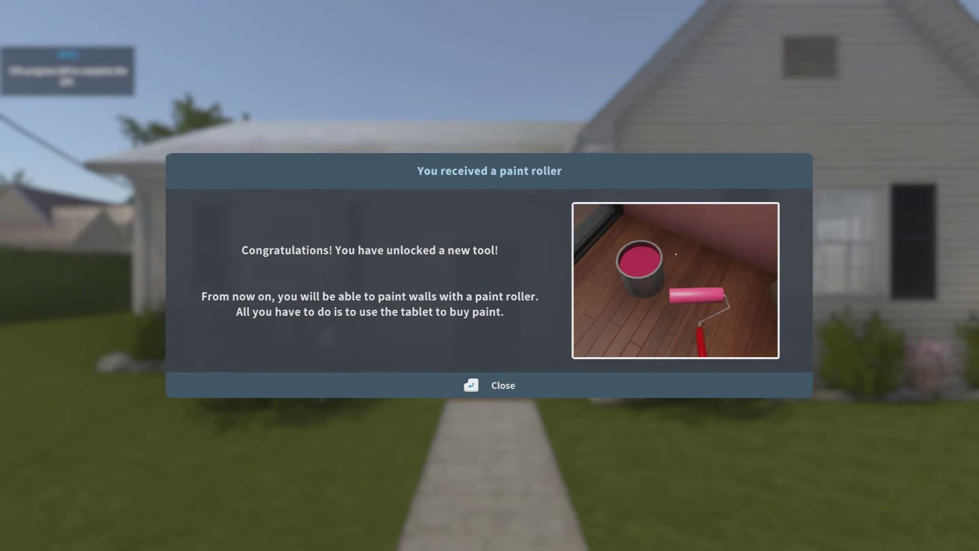
pyautogui.press('Return')
pyautogui.press('w')
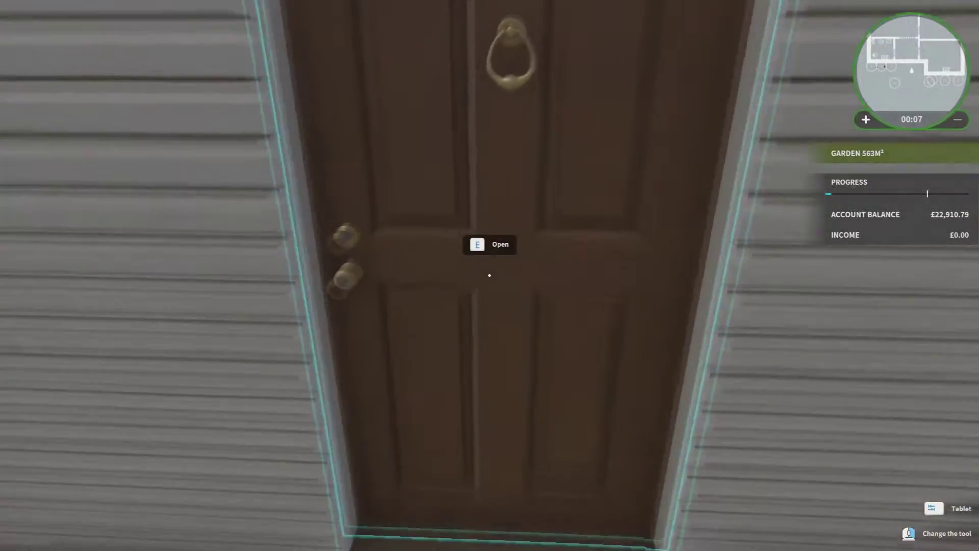
# Step: Go through the front door and along the corridor into the Children's Room
pyautogui.click(490, 276)
pyautogui.press('w')
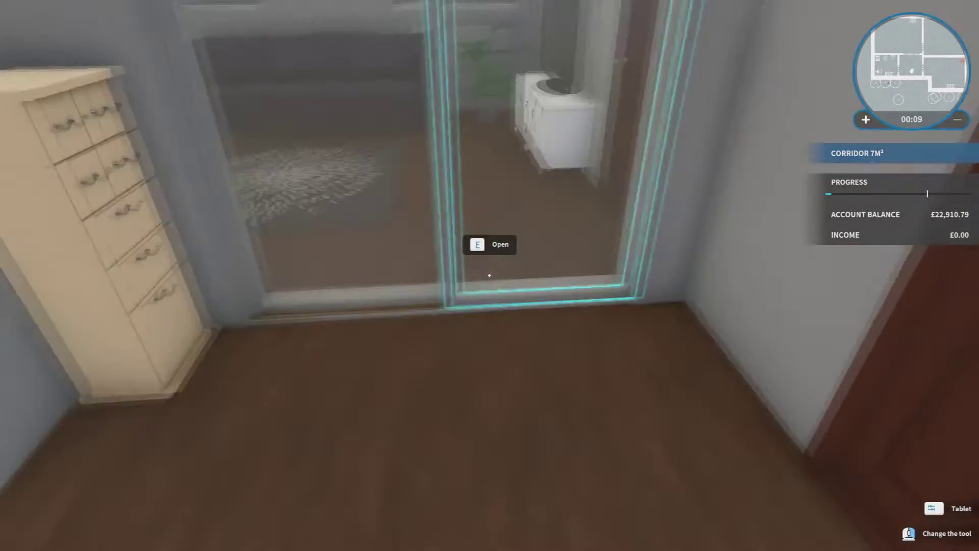
pyautogui.press('e')
pyautogui.press('w')
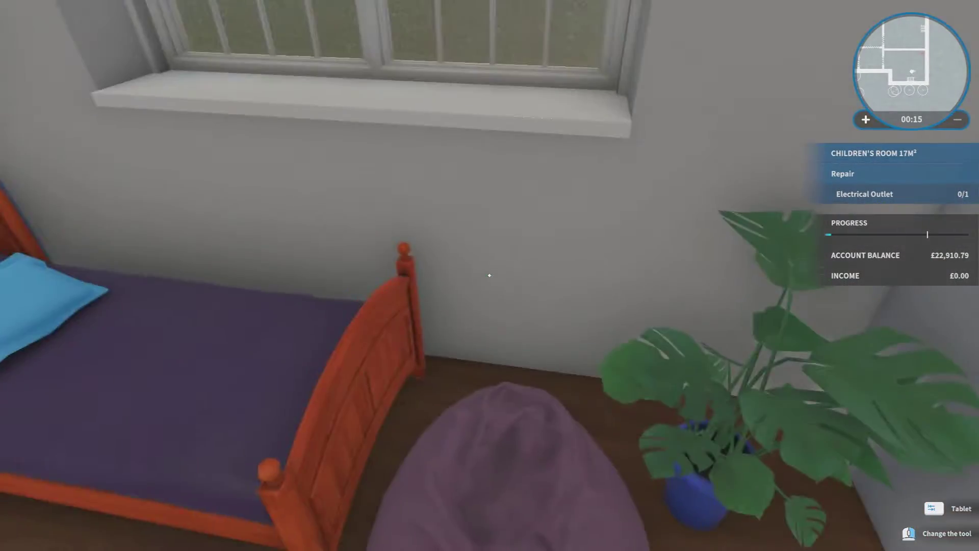
# Step: Try repairing the dirty electrical outlet behind the bed, then leave the close-up
pyautogui.press('w')
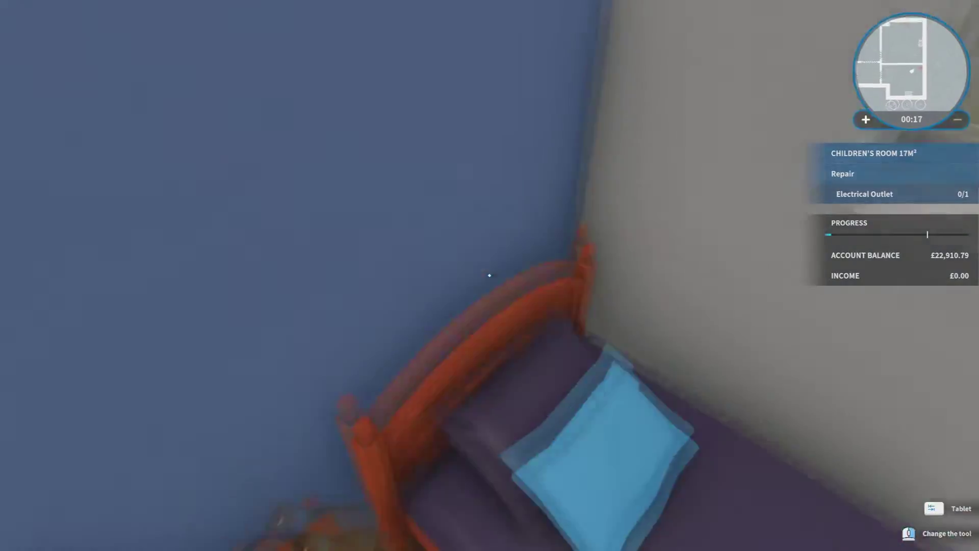
pyautogui.press('w')
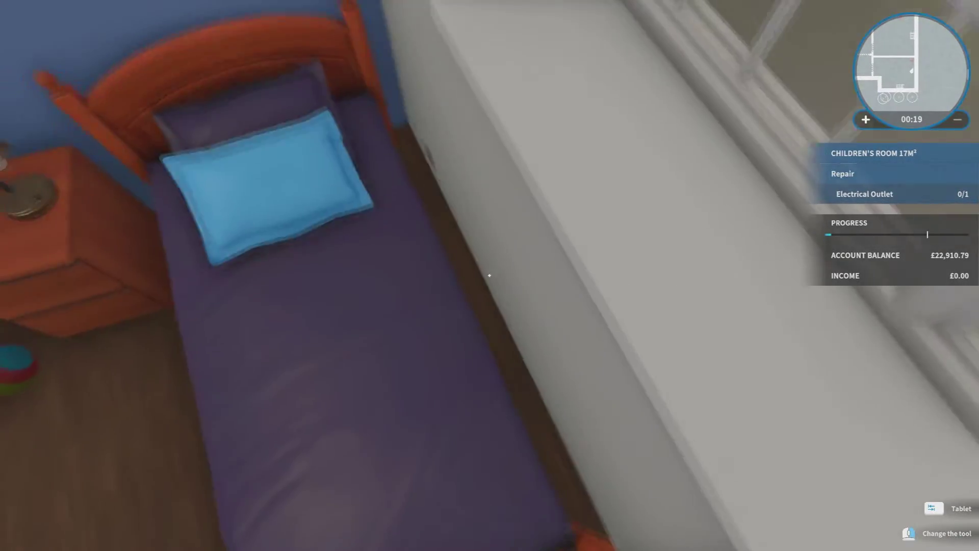
pyautogui.press('s')
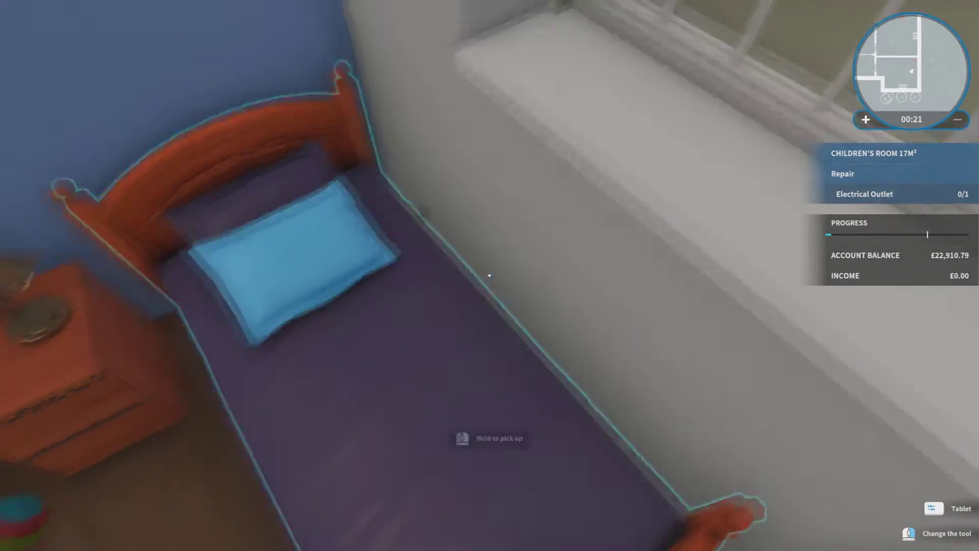
pyautogui.press('w')
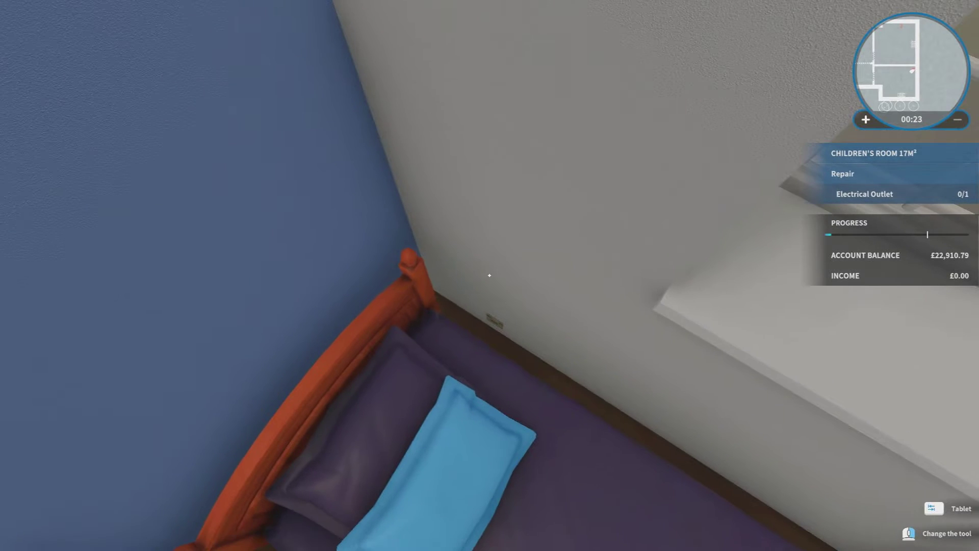
pyautogui.press('s')
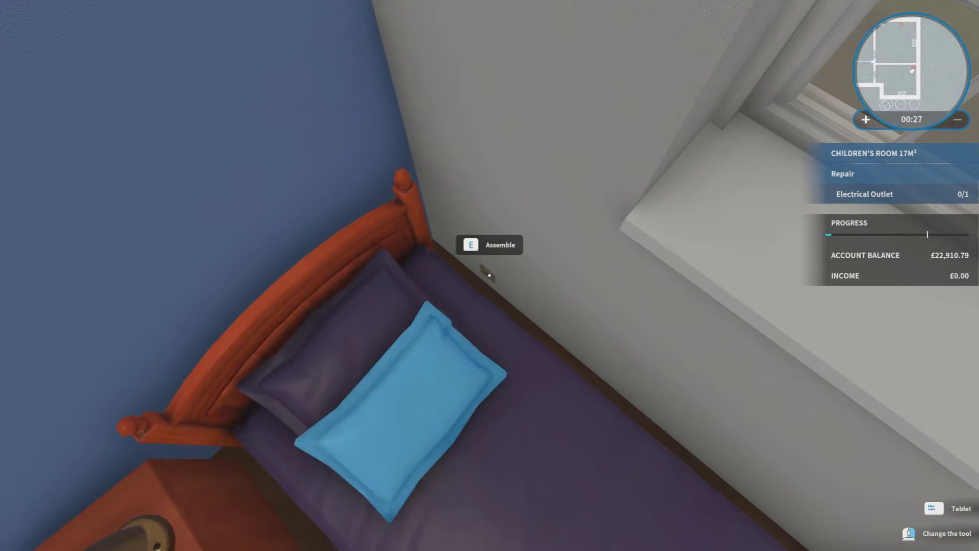
pyautogui.press('e')
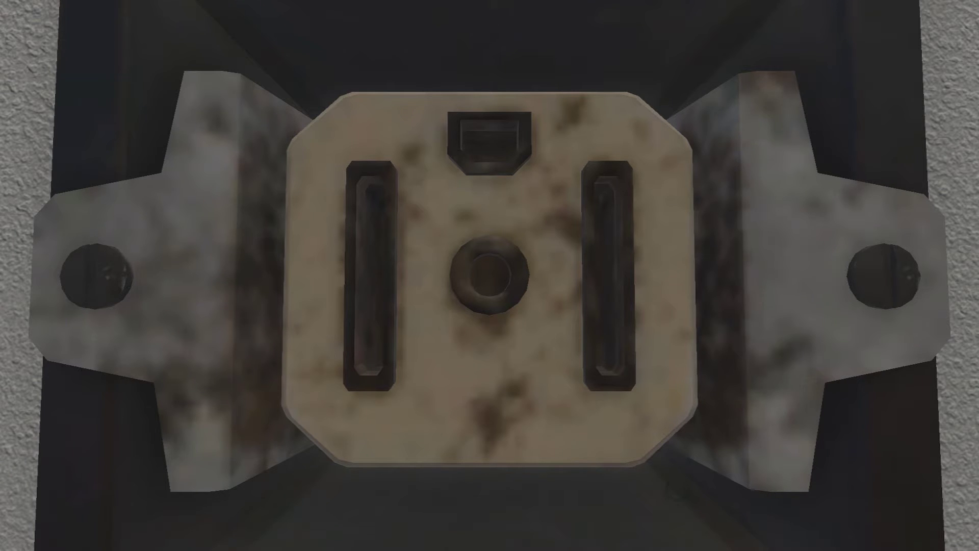
pyautogui.rightClick(566, 353)
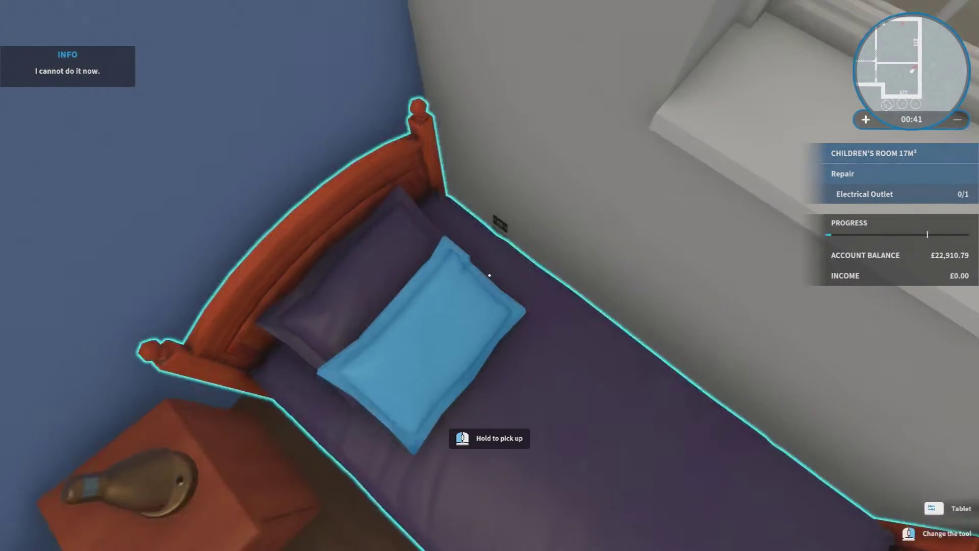
# Step: Move the bed off the outlet, screw in the green, striped and brown wires, and fit the cover
pyautogui.click(490, 274)
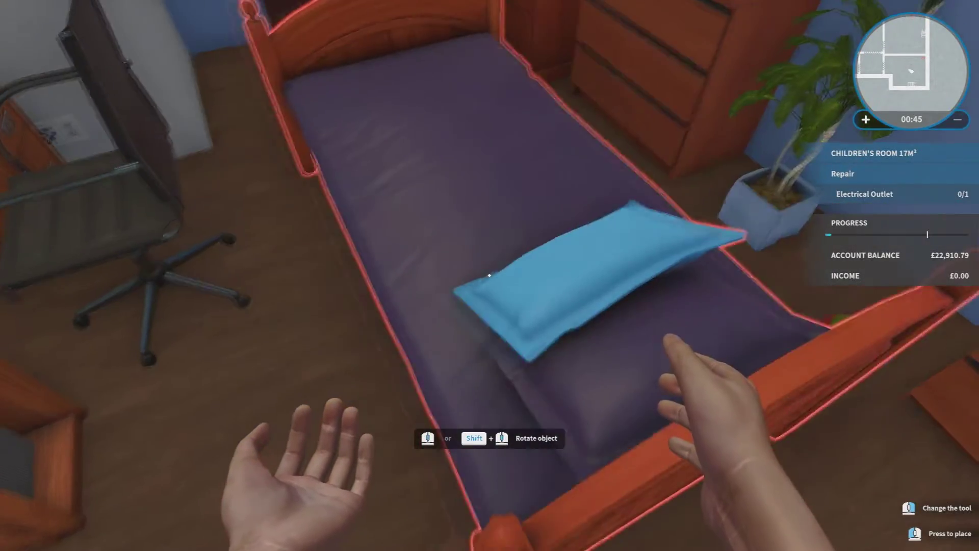
pyautogui.click(489, 275)
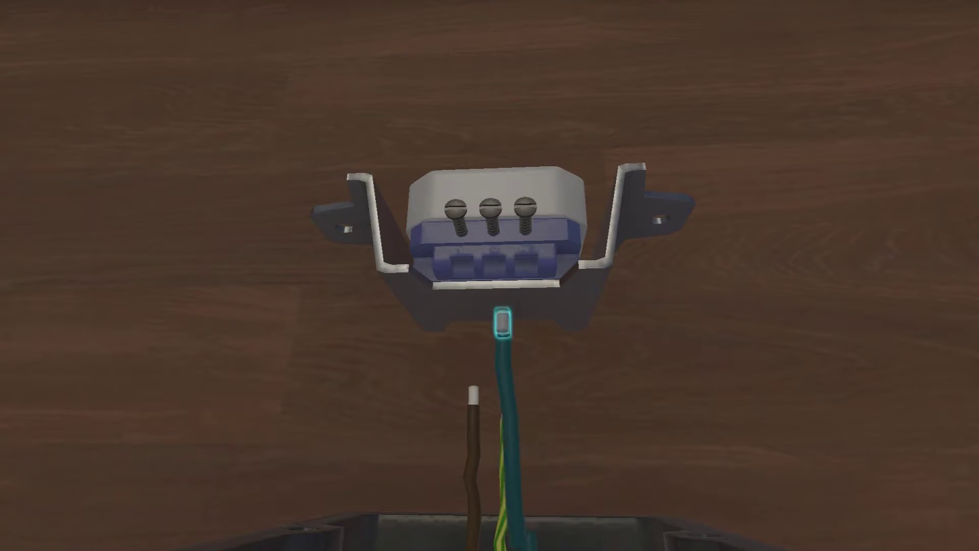
pyautogui.click(493, 260)
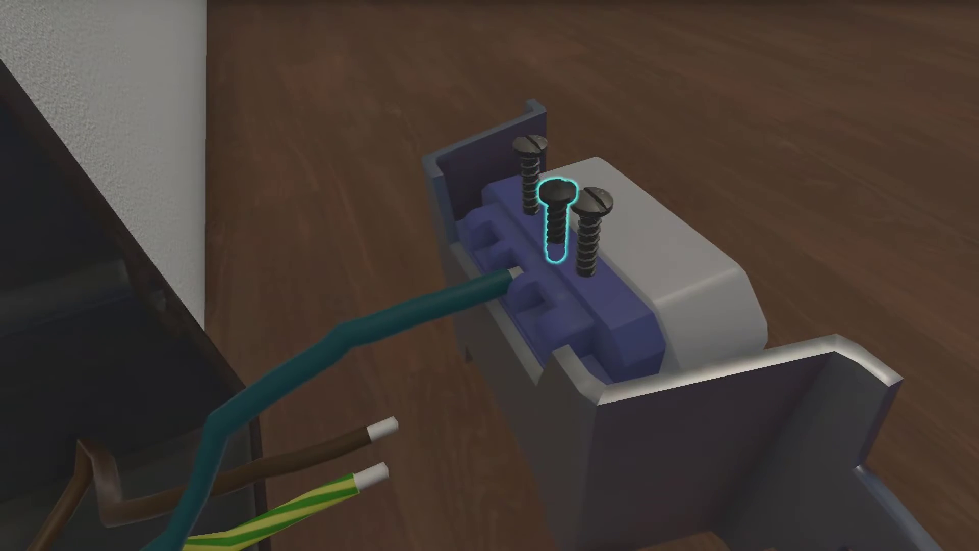
pyautogui.click(554, 252)
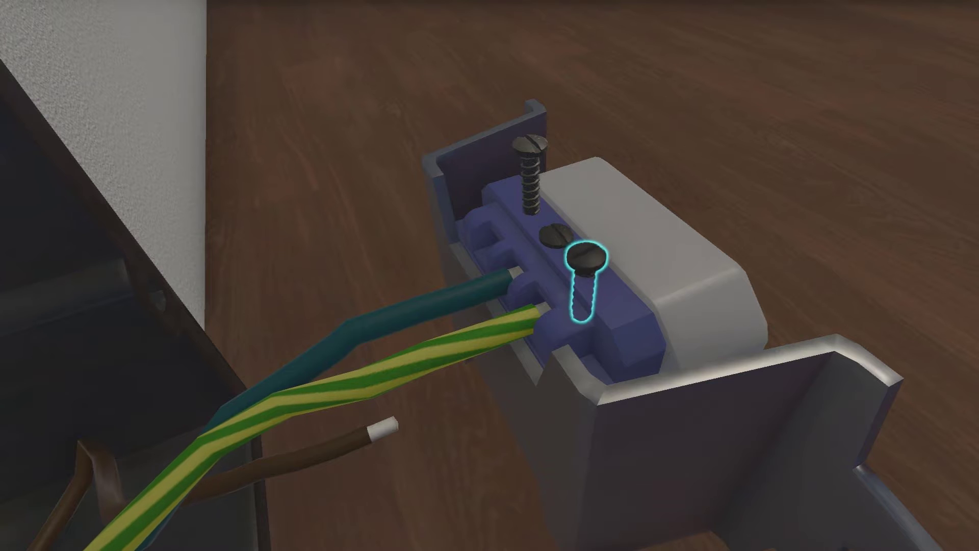
pyautogui.click(587, 258)
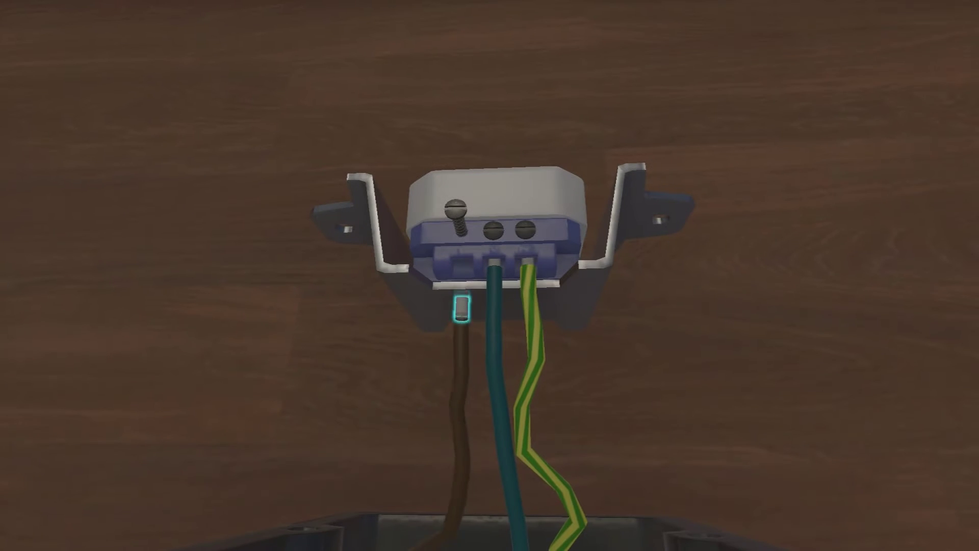
pyautogui.click(463, 258)
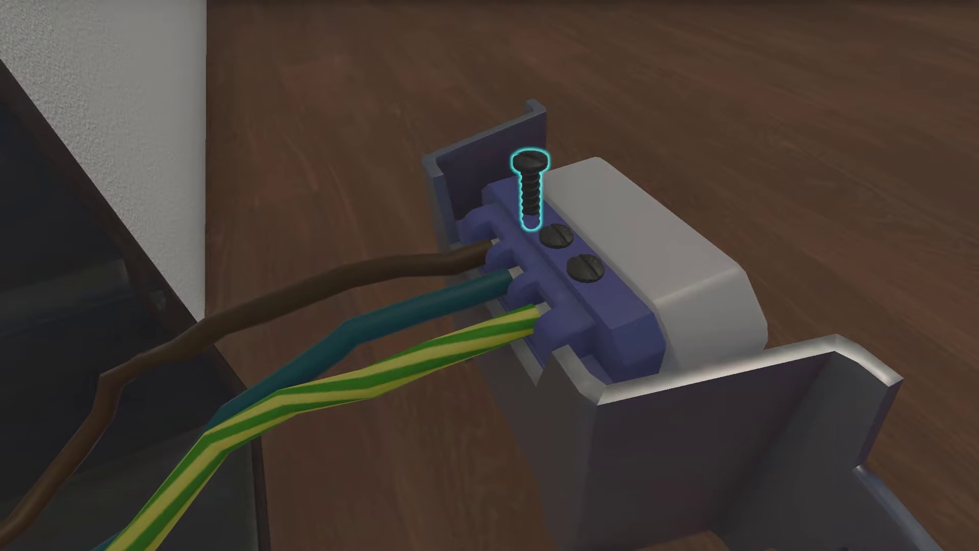
pyautogui.click(532, 219)
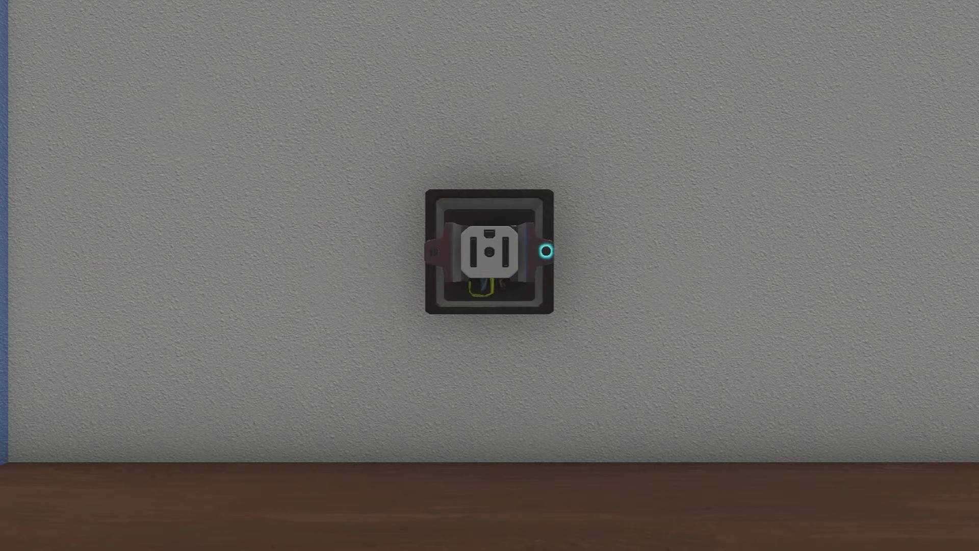
pyautogui.click(546, 251)
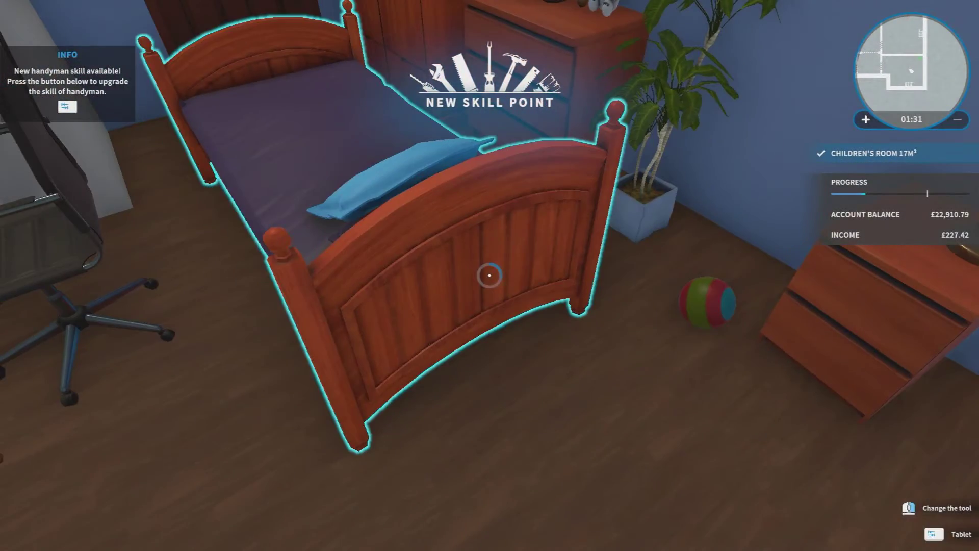
# Step: Return the bed beside the nightstand and review the tablet's tasks and Handyman perks
pyautogui.click(489, 276)
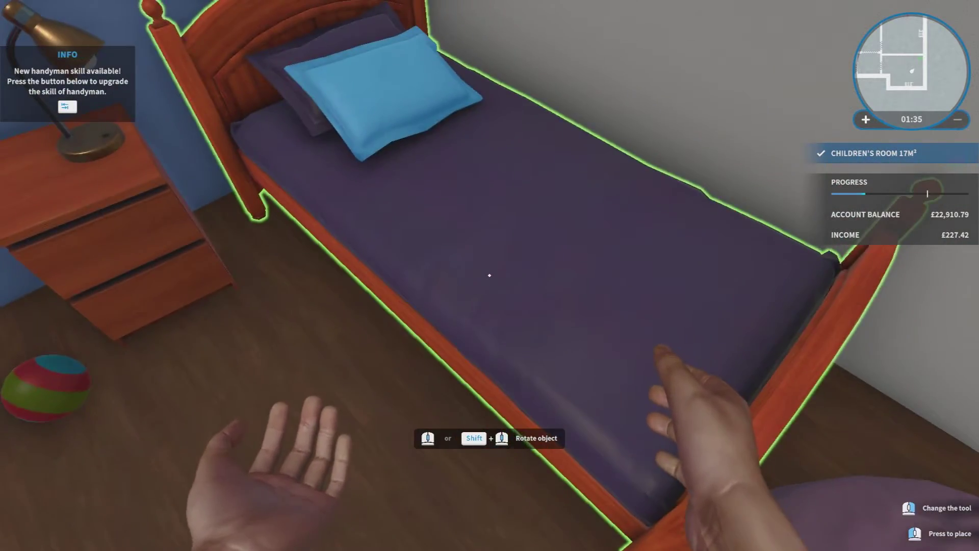
pyautogui.click(490, 276)
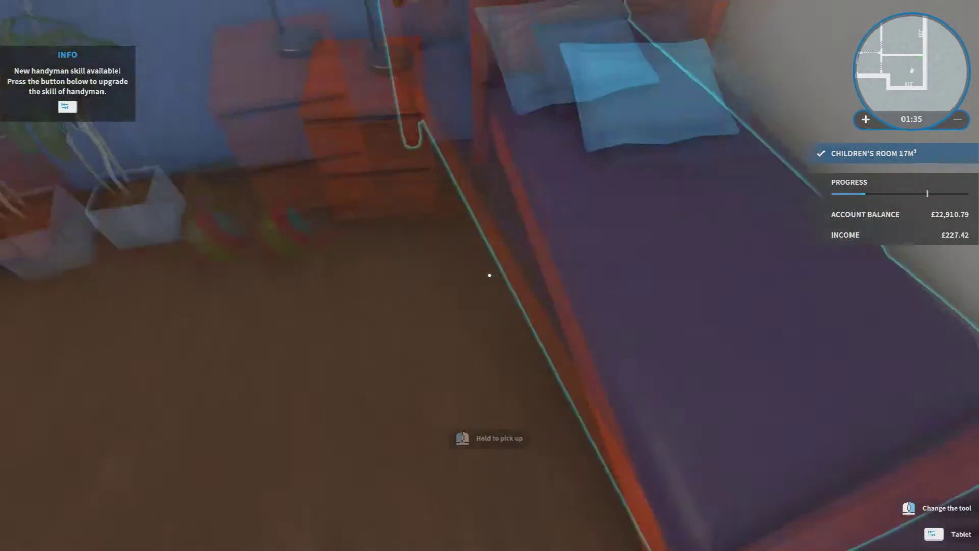
pyautogui.press('Tab')
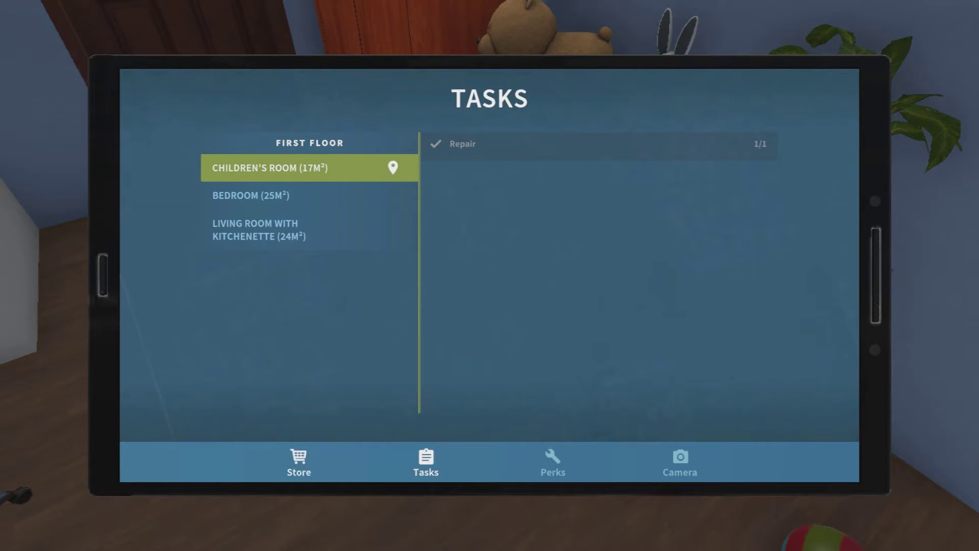
pyautogui.click(553, 463)
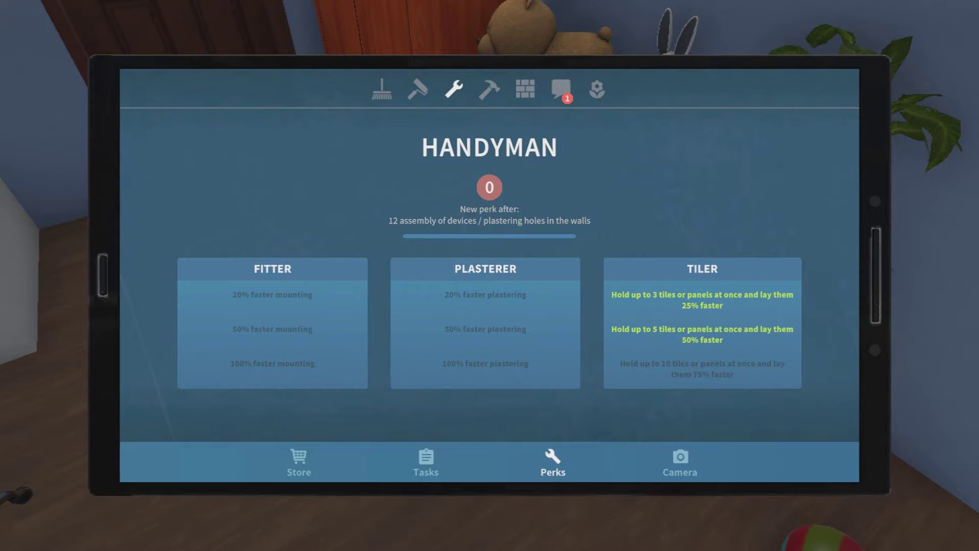
pyautogui.press('Tab')
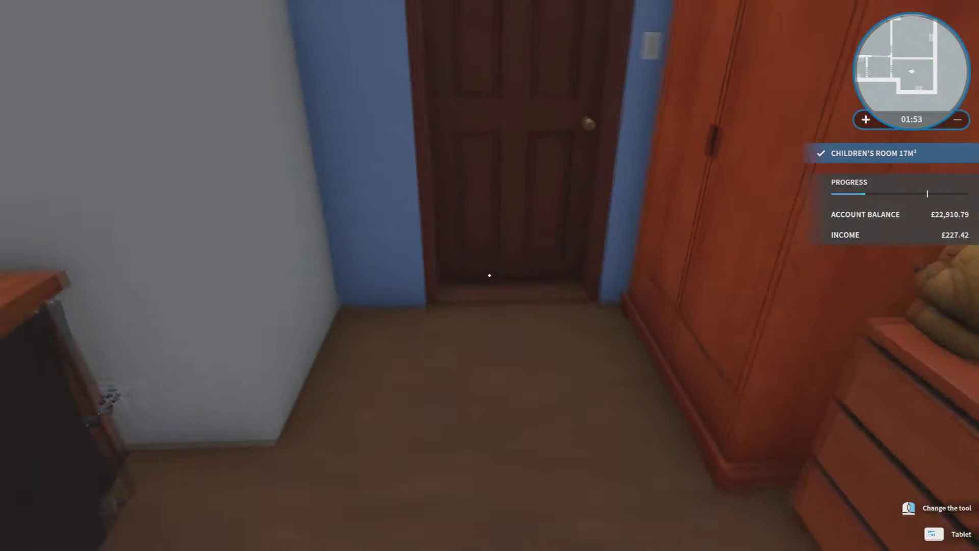
# Step: Walk from the children's room through the corridor, bathroom and living room into the bedroom
pyautogui.press('w')
pyautogui.press('e')
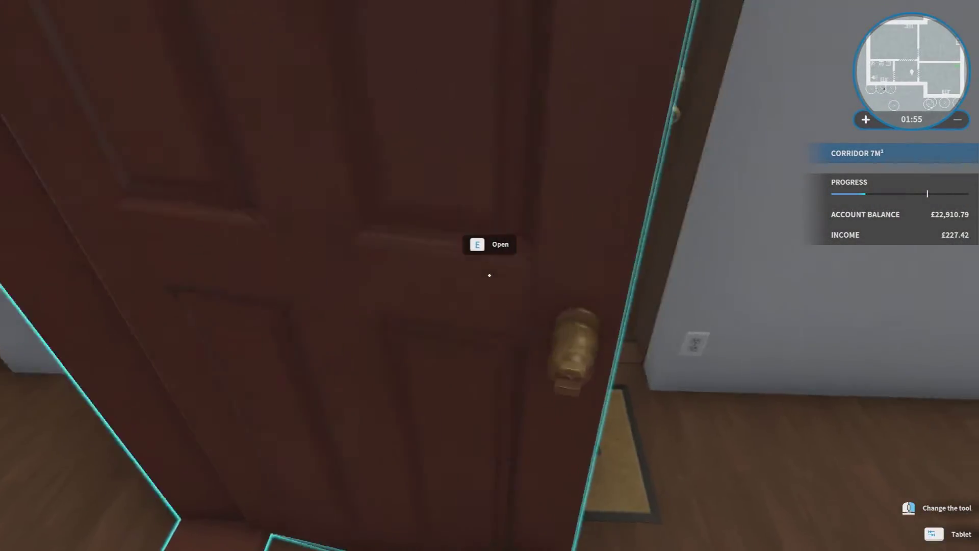
pyautogui.press('e')
pyautogui.press('w')
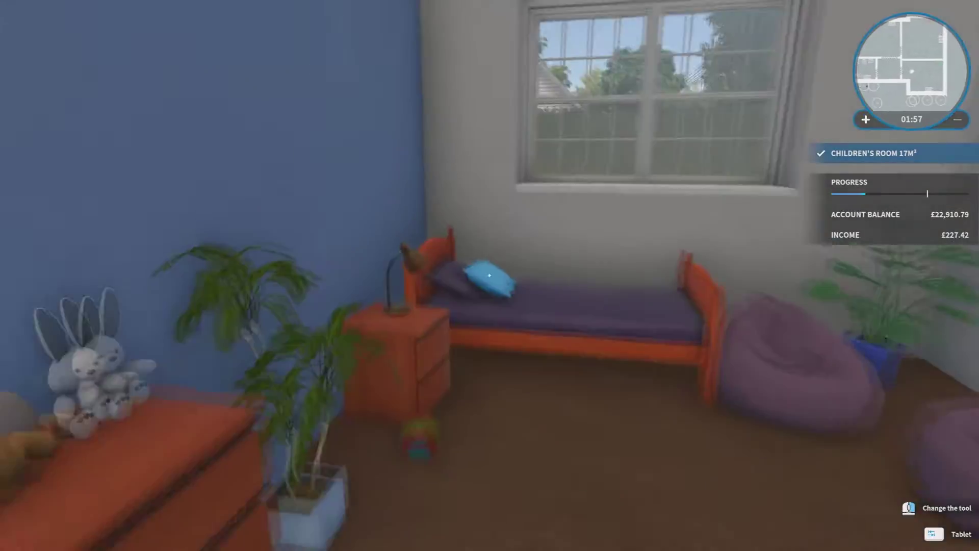
pyautogui.press('w')
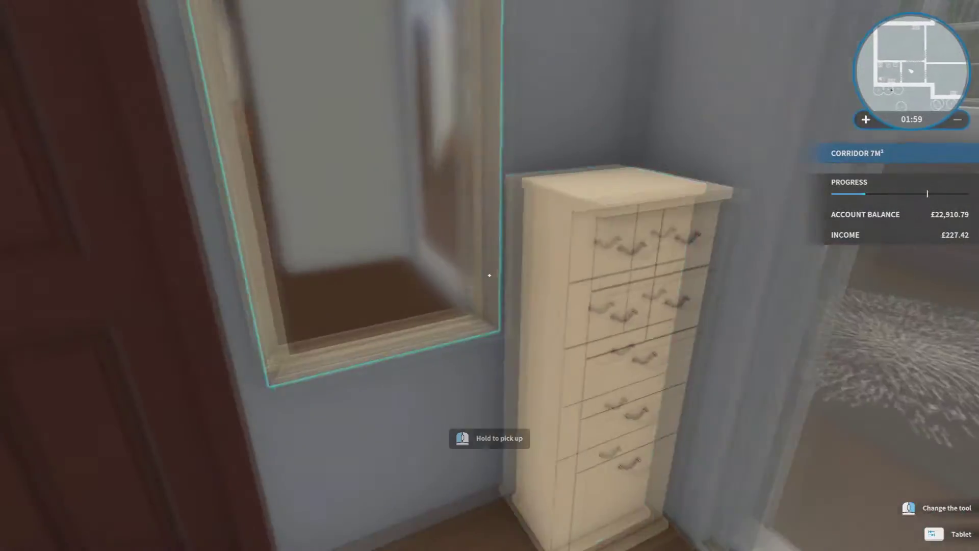
pyautogui.press('w')
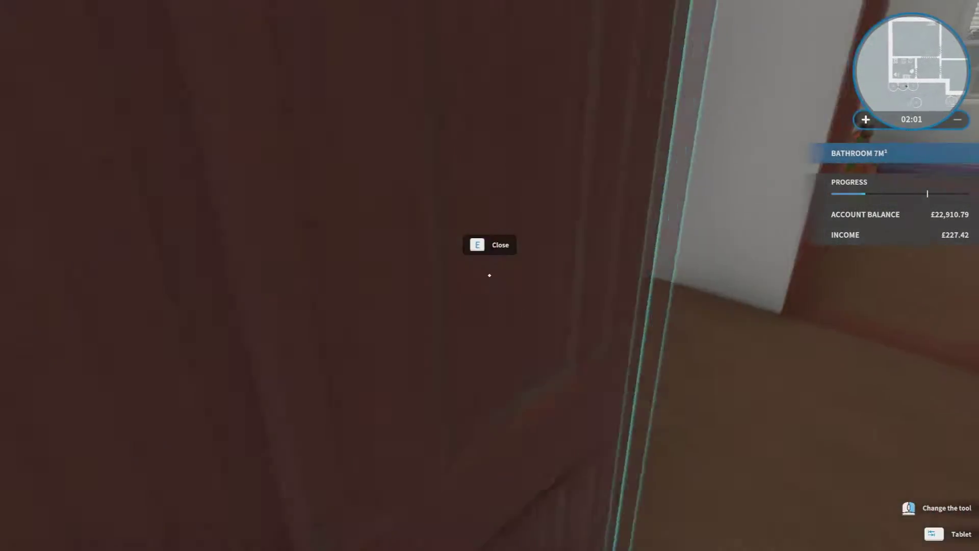
pyautogui.press('e')
pyautogui.press('e')
pyautogui.press('w')
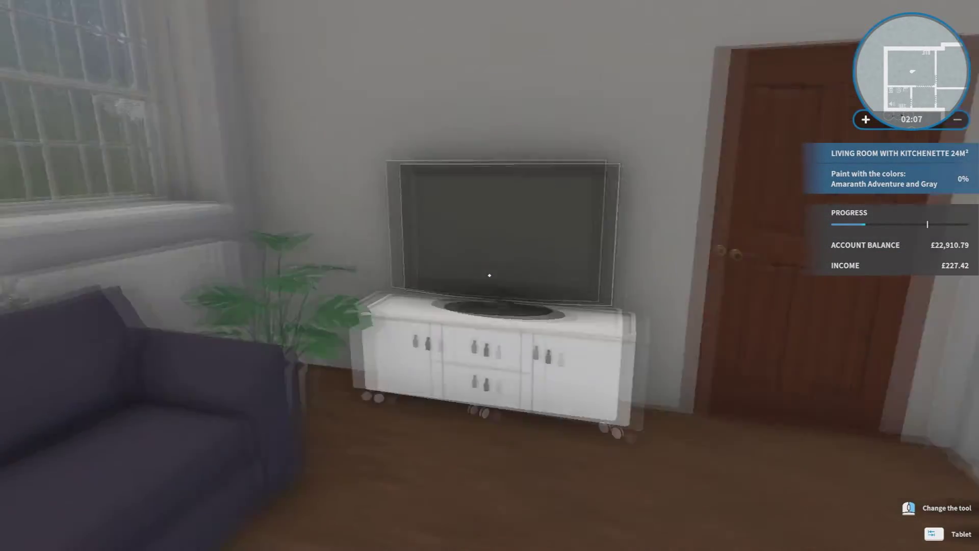
pyautogui.press('e')
pyautogui.press('w')
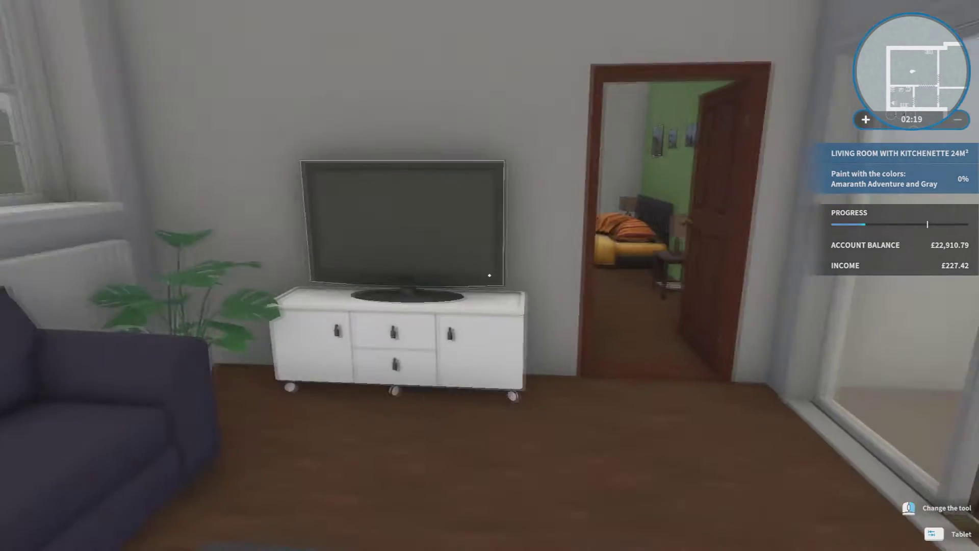
pyautogui.press('w')
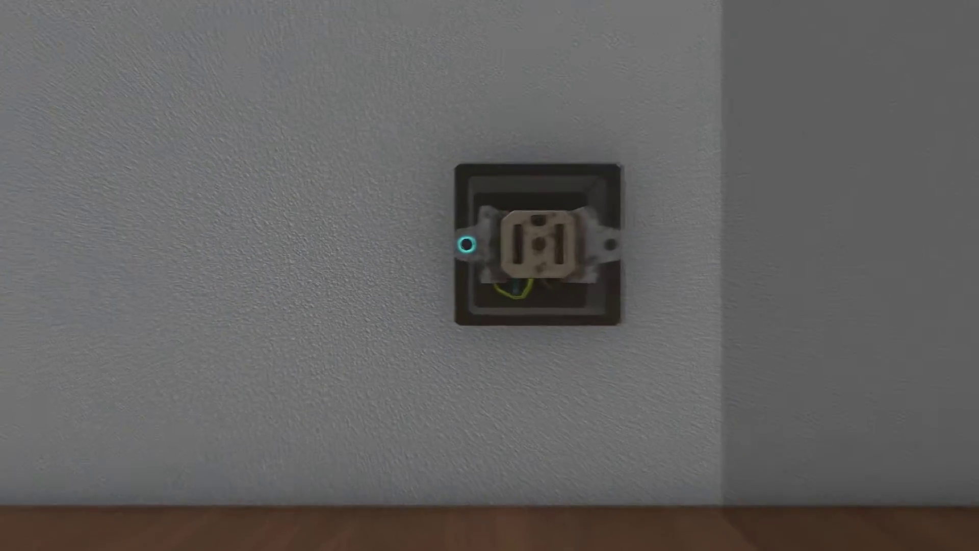
# Step: Unscrew the bedroom outlet and fit the green, green-yellow and brown wires into their slots
pyautogui.click(488, 239)
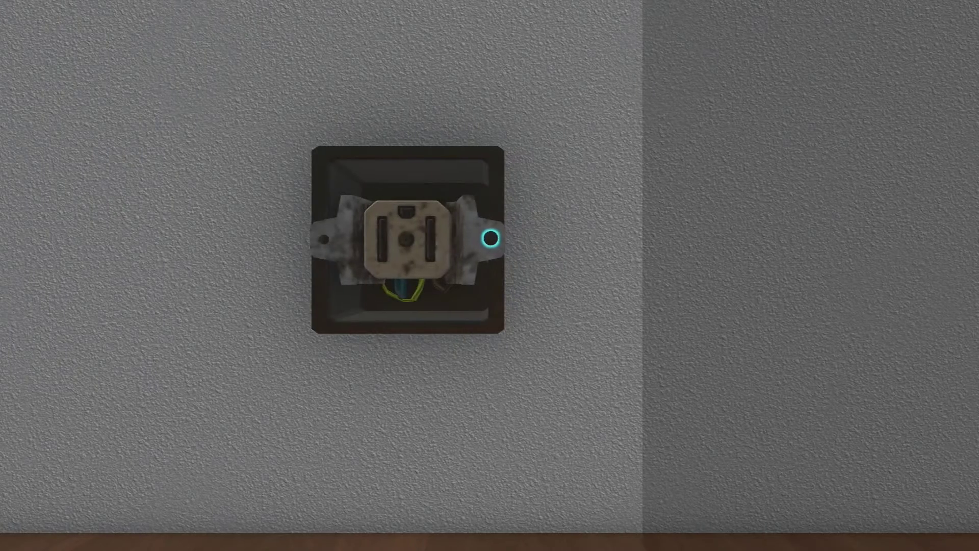
pyautogui.click(491, 239)
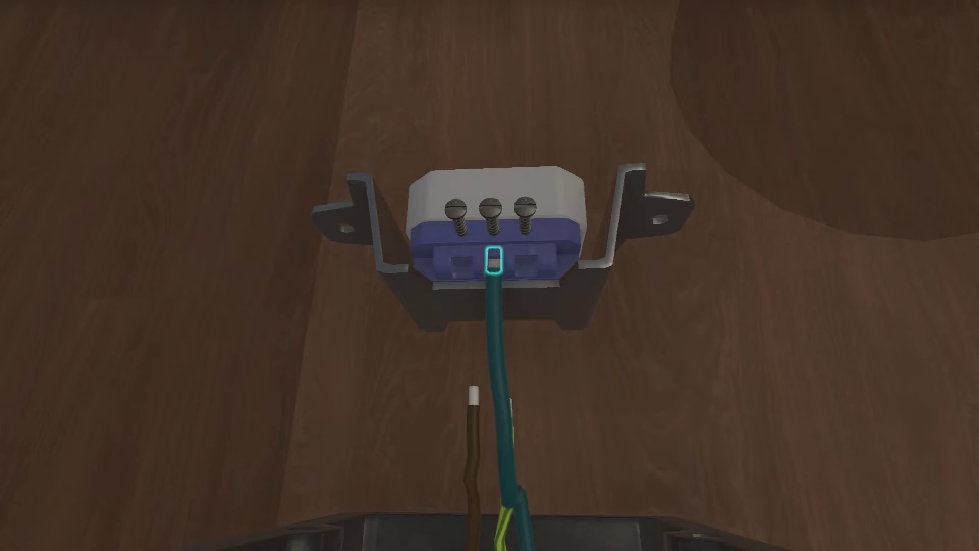
pyautogui.click(494, 261)
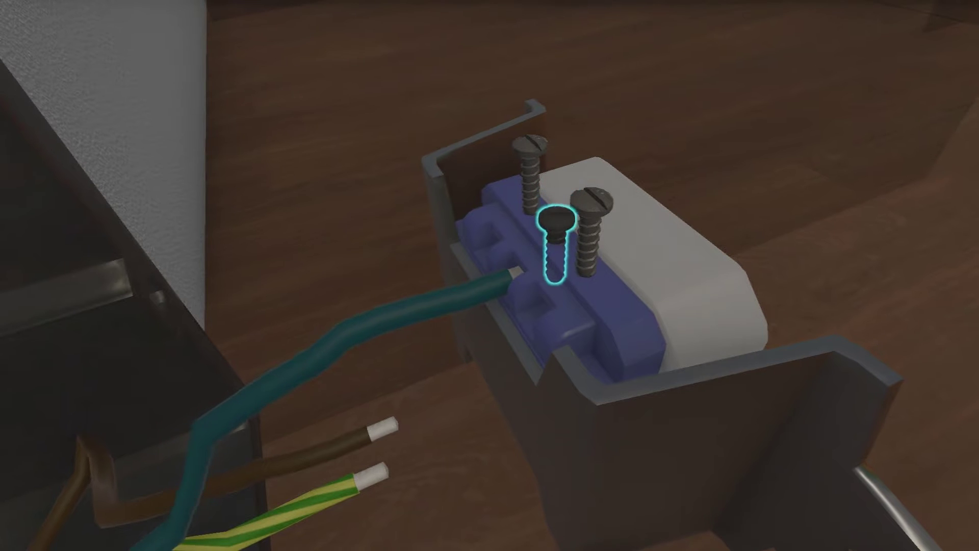
pyautogui.click(554, 256)
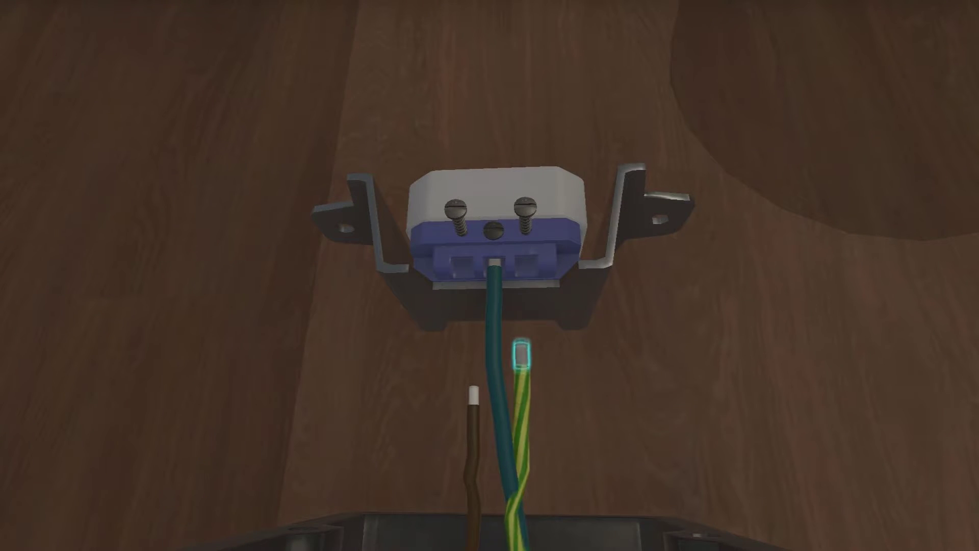
pyautogui.click(527, 267)
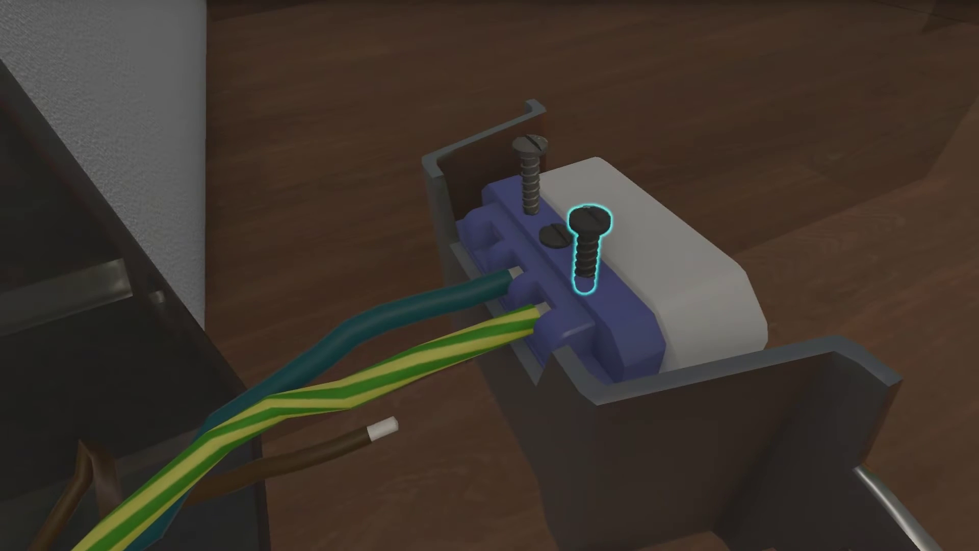
pyautogui.click(585, 258)
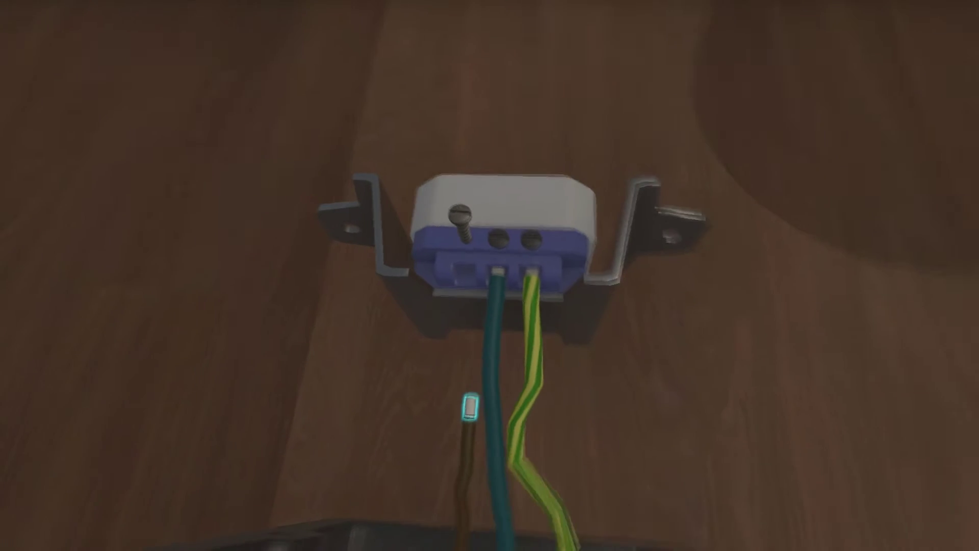
pyautogui.click(463, 265)
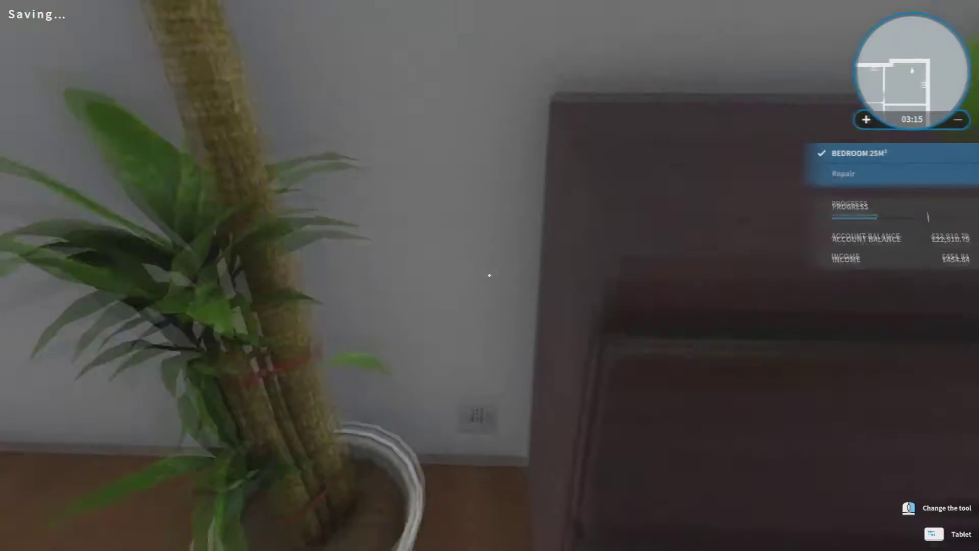
# Step: Walk from the bedroom into the living room with kitchenette and raise the tablet
pyautogui.press('w')
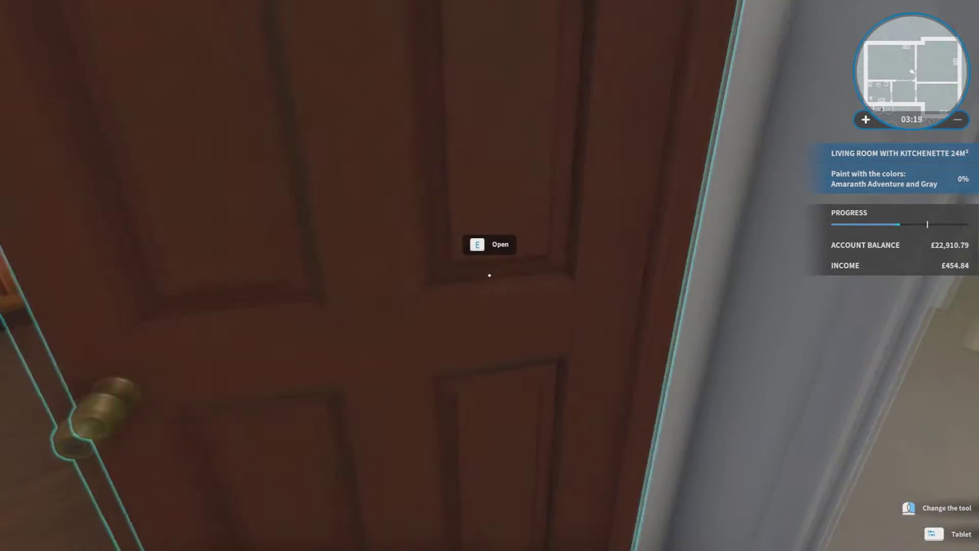
pyautogui.press('e')
pyautogui.press('e')
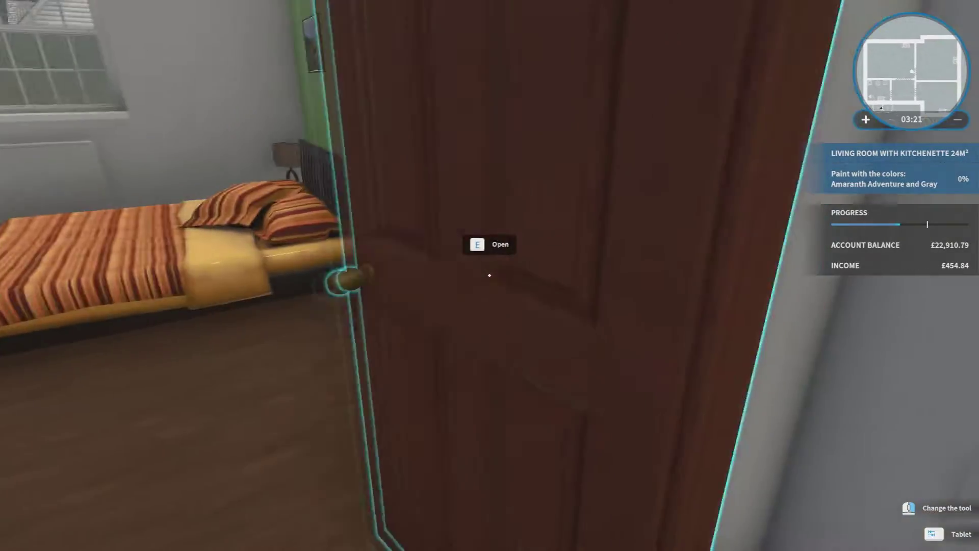
pyautogui.press('Tab')
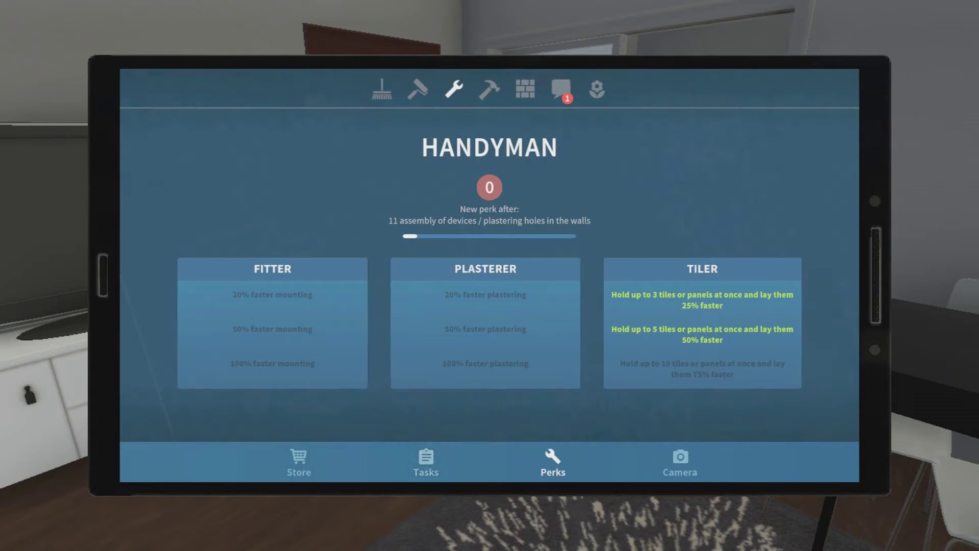
# Step: Buy Amaranth Adventure paint from the task list, place the can and load the roller
pyautogui.click(441, 462)
pyautogui.click(479, 172)
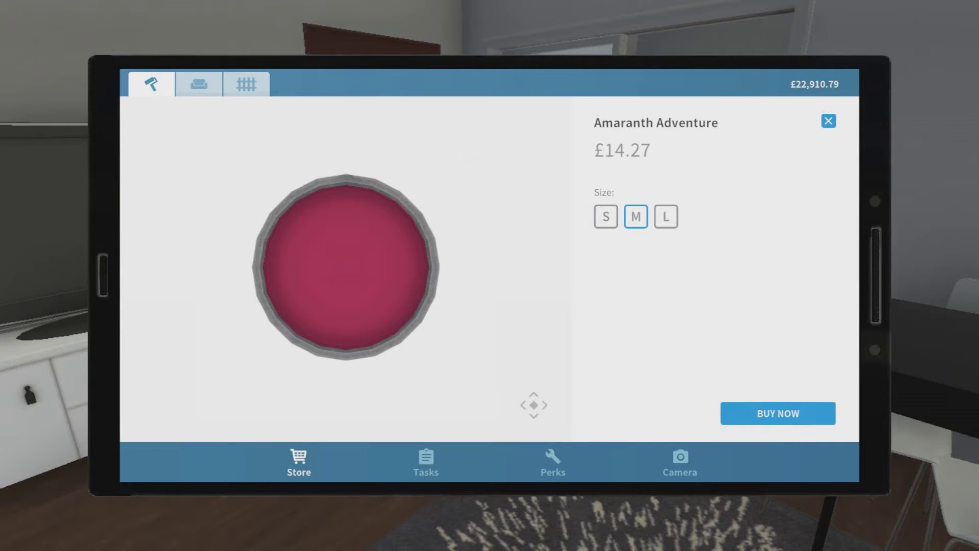
pyautogui.click(795, 416)
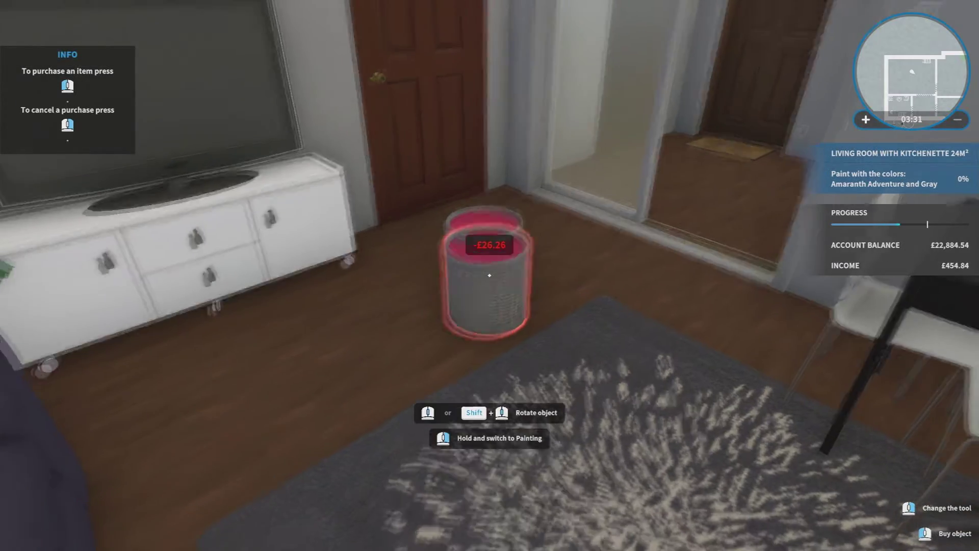
pyautogui.click(490, 275)
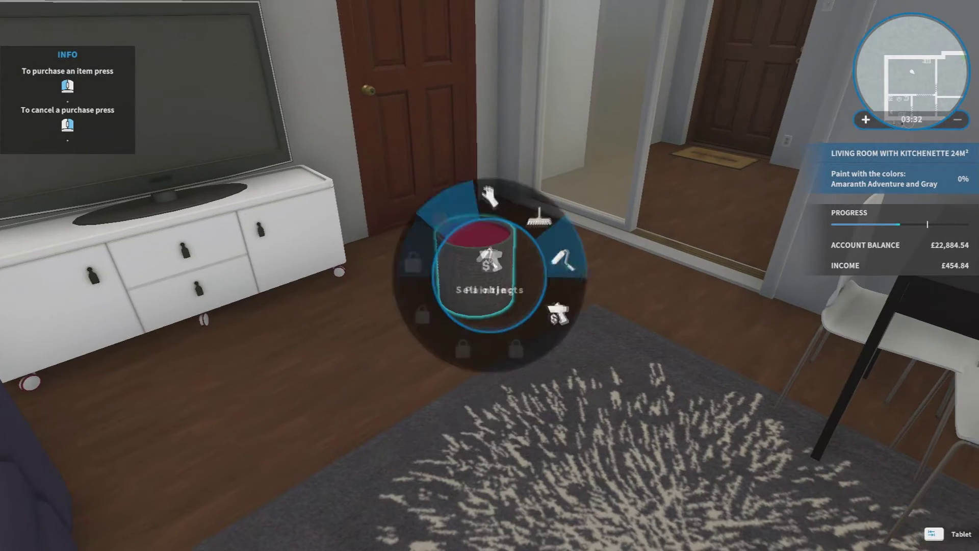
pyautogui.press('Tab')
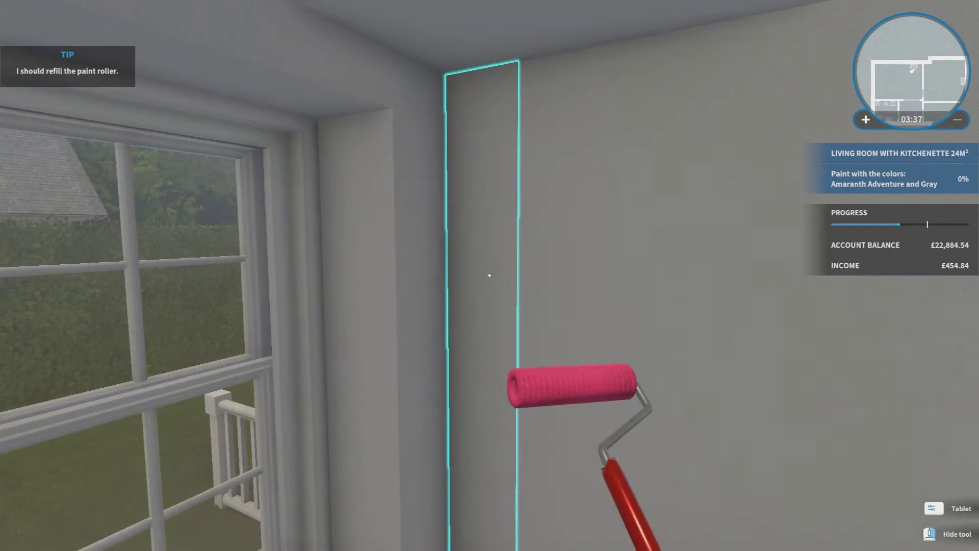
# Step: Roll Amaranth Adventure onto the strips by the window, above the TV and around the door
pyautogui.click(490, 275)
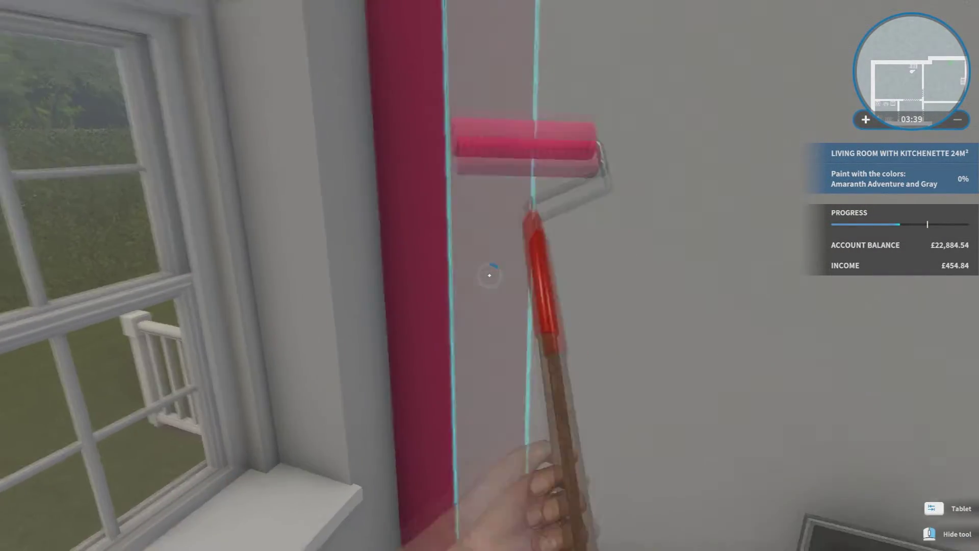
pyautogui.click(490, 276)
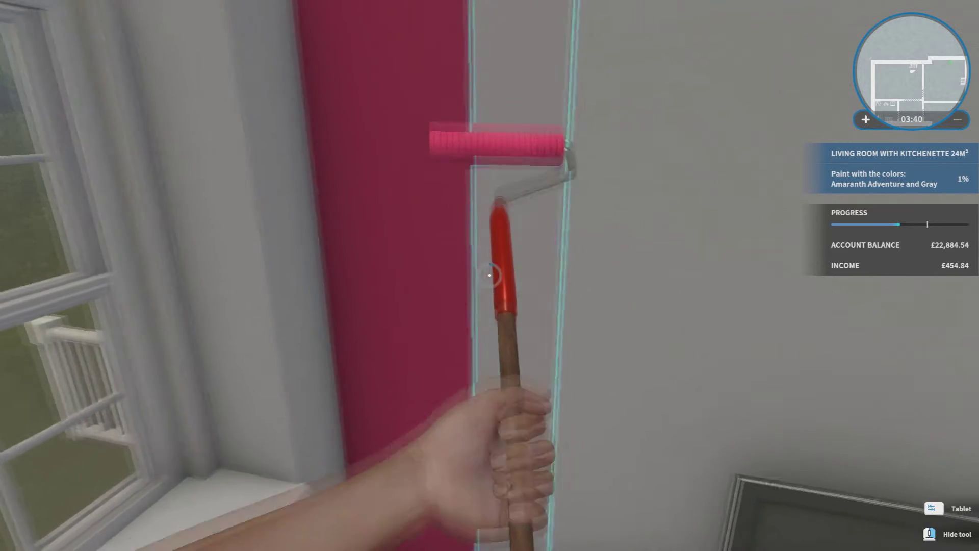
pyautogui.click(490, 276)
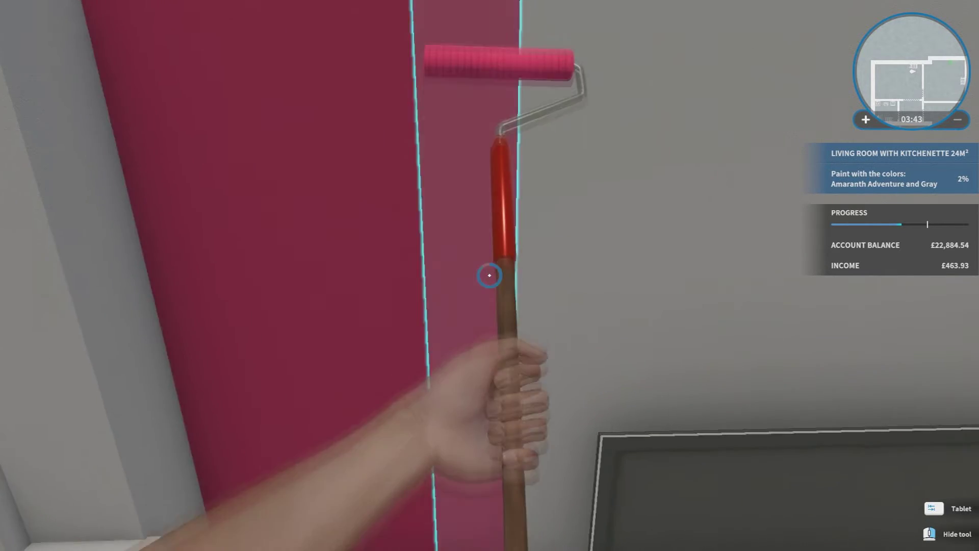
pyautogui.click(489, 276)
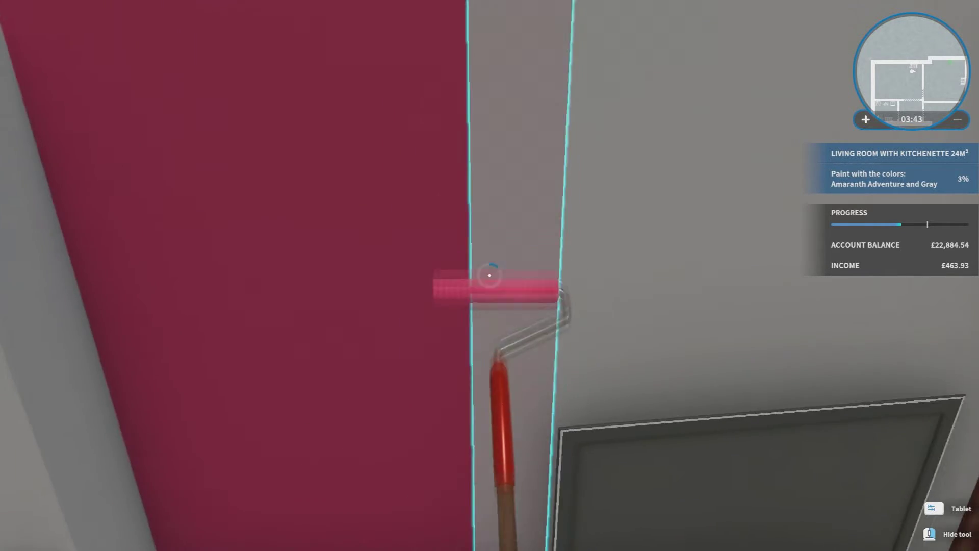
pyautogui.click(489, 276)
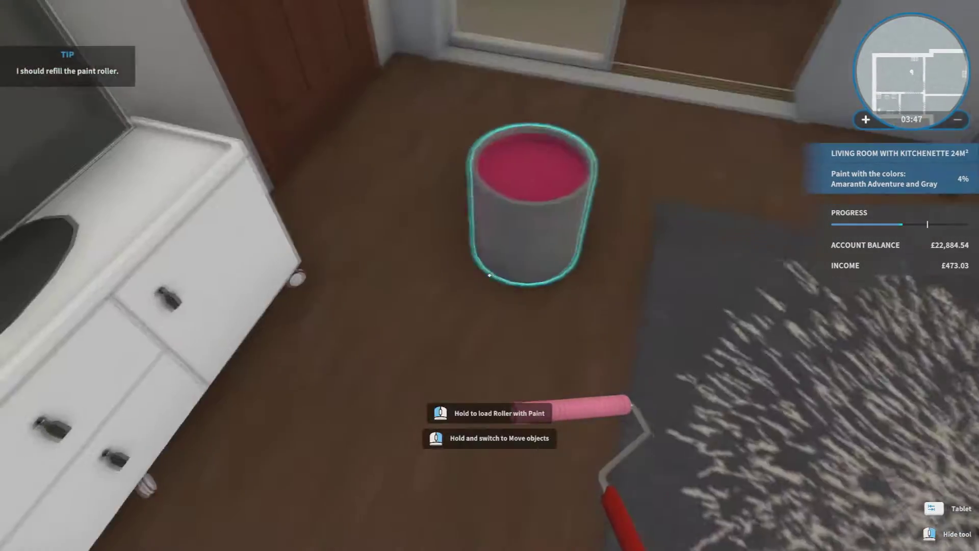
pyautogui.click(489, 276)
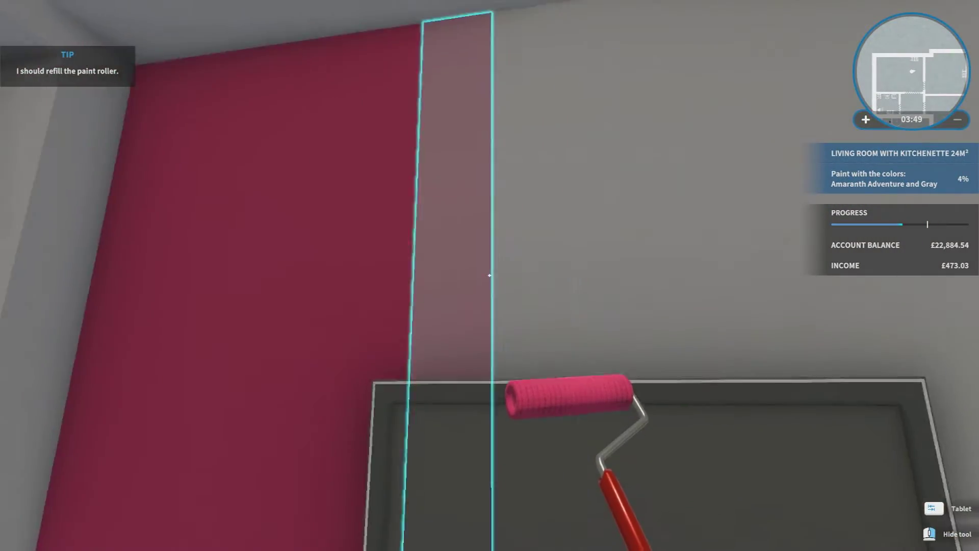
pyautogui.click(489, 275)
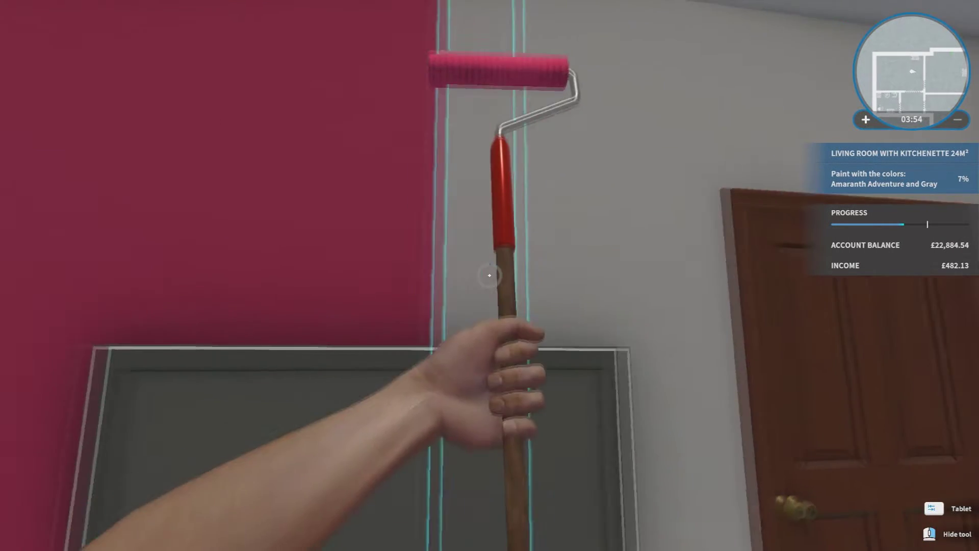
pyautogui.click(489, 276)
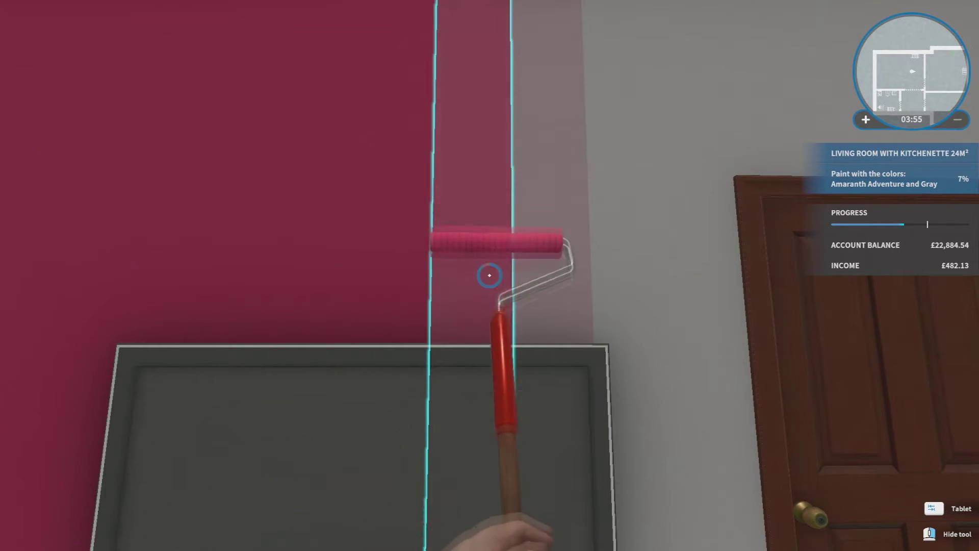
pyautogui.click(490, 276)
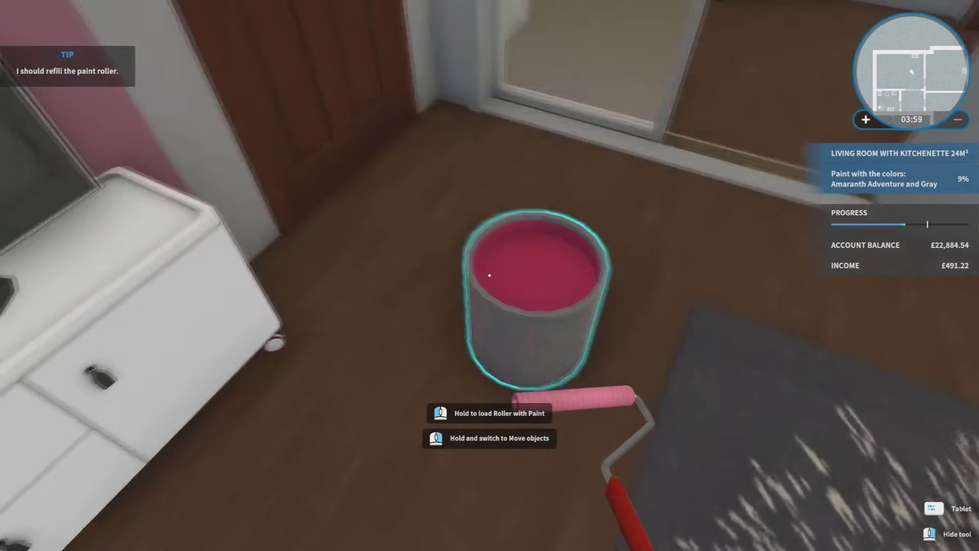
pyautogui.click(490, 275)
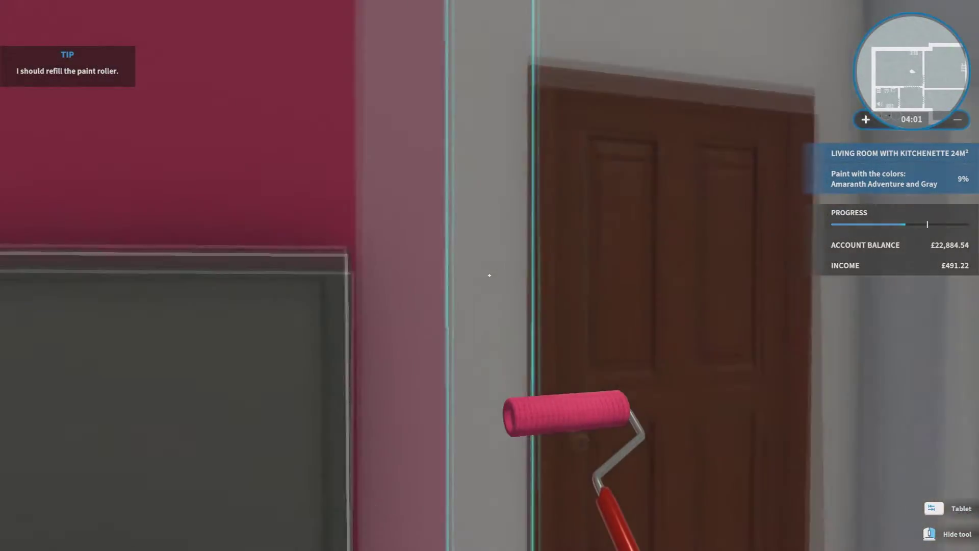
pyautogui.click(489, 276)
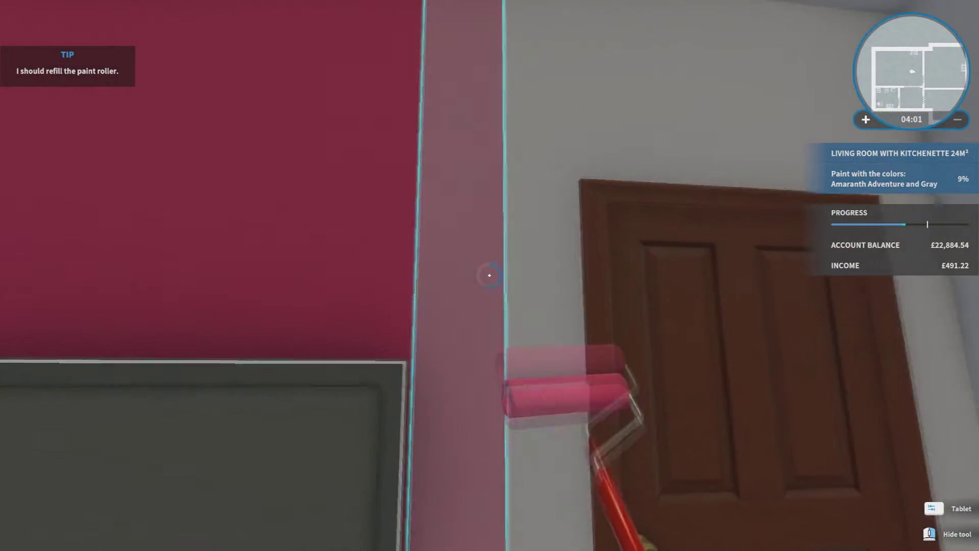
pyautogui.click(490, 276)
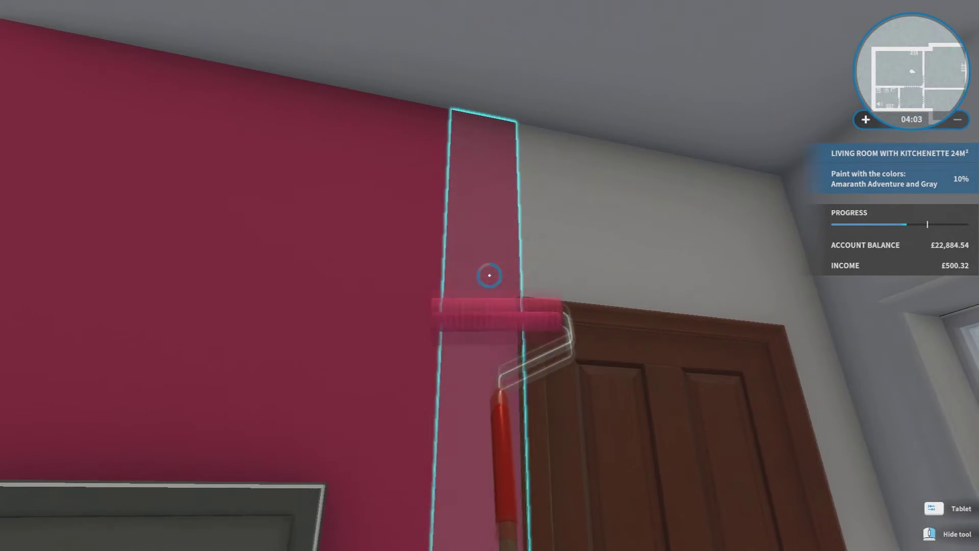
pyautogui.click(491, 275)
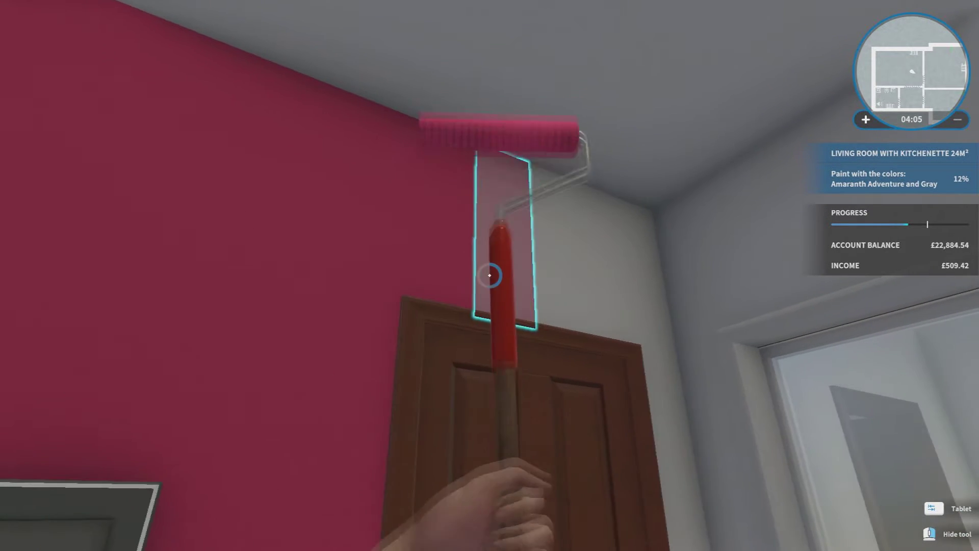
pyautogui.click(490, 276)
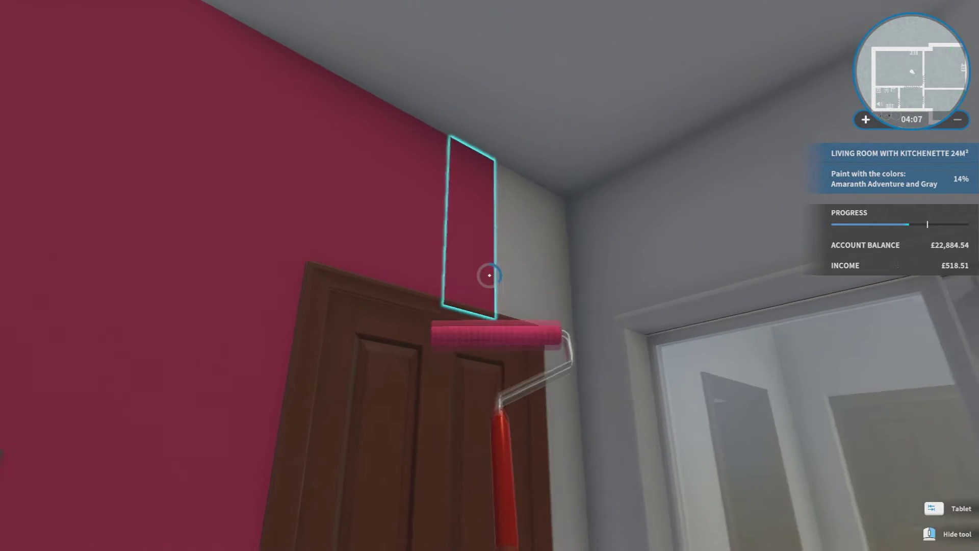
pyautogui.click(490, 276)
pyautogui.click(490, 274)
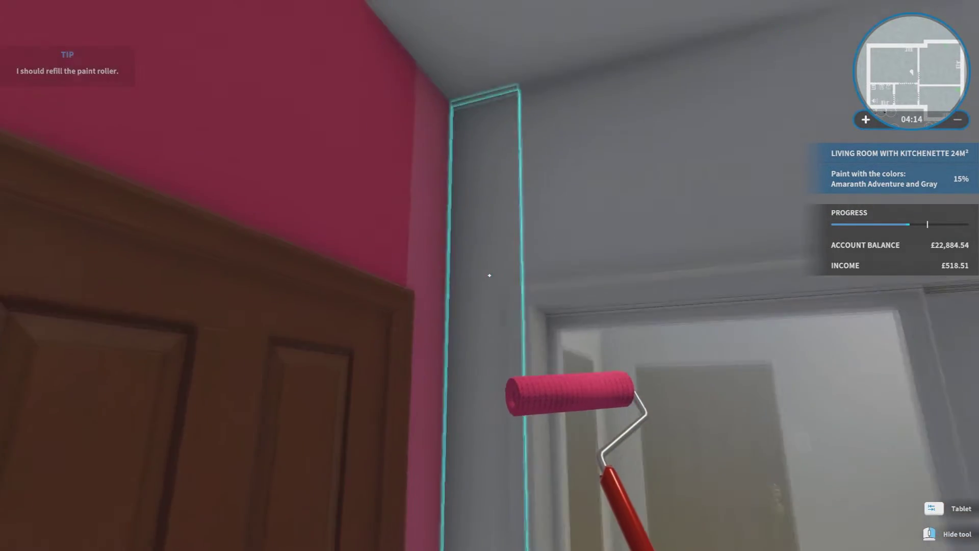
# Step: Paint the strips beside and above the sliding doorway, reaching 26% and a new skill point
pyautogui.click(490, 274)
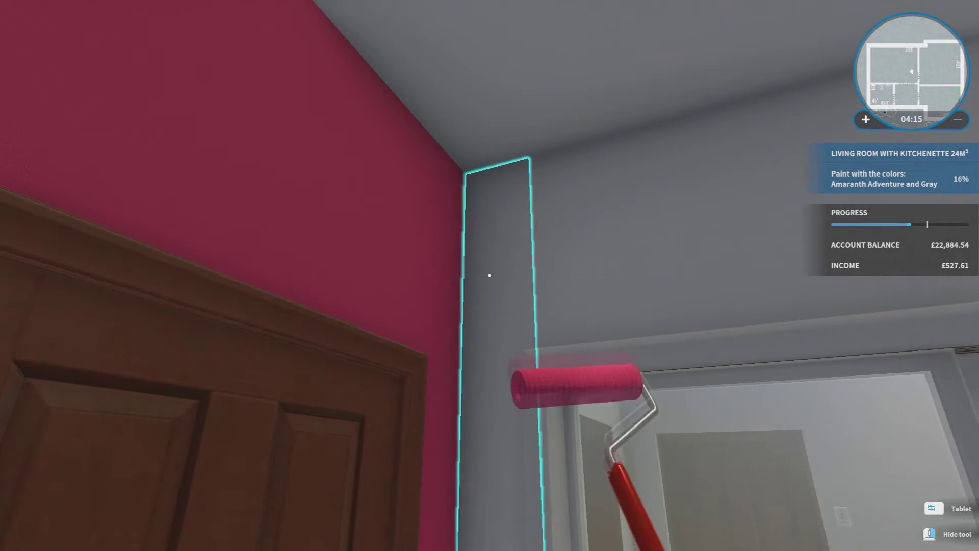
pyautogui.click(490, 274)
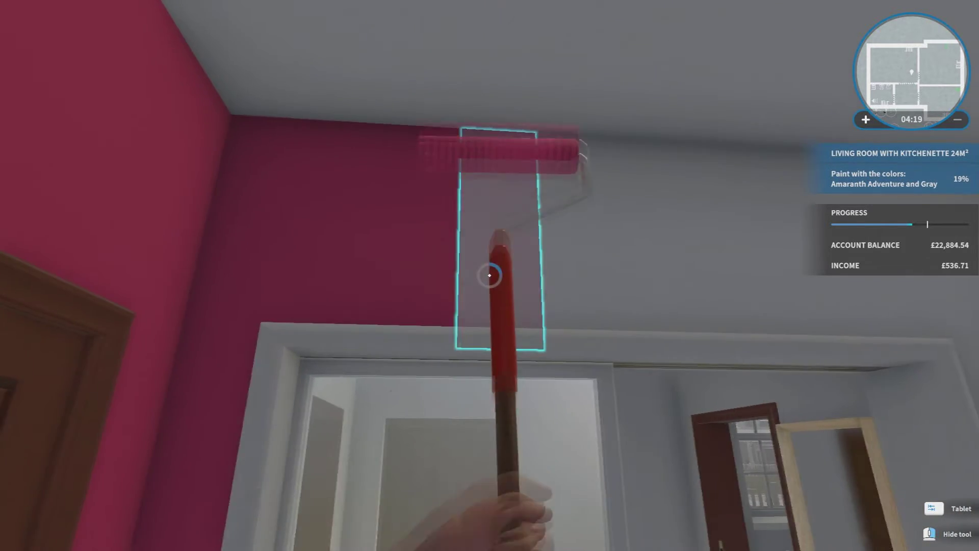
pyautogui.click(489, 274)
pyautogui.click(489, 275)
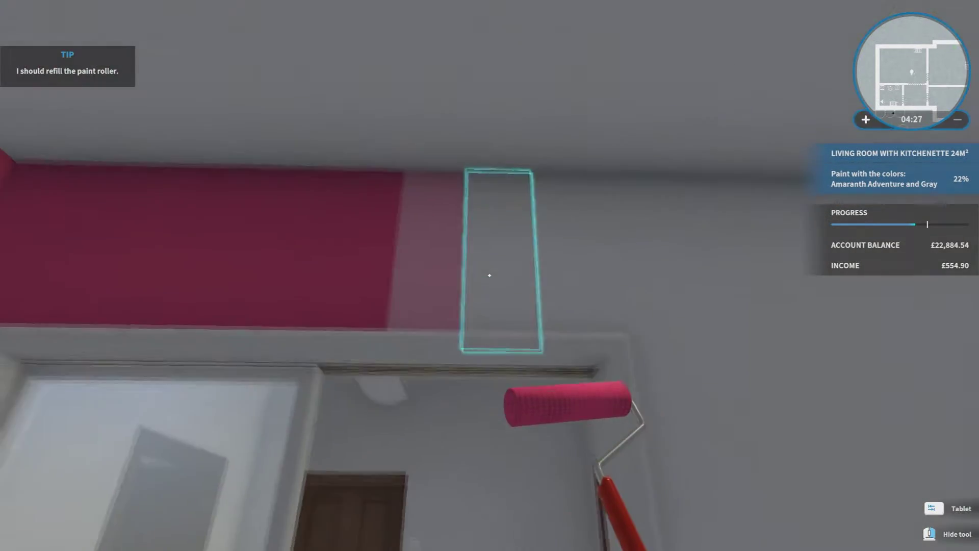
pyautogui.click(489, 274)
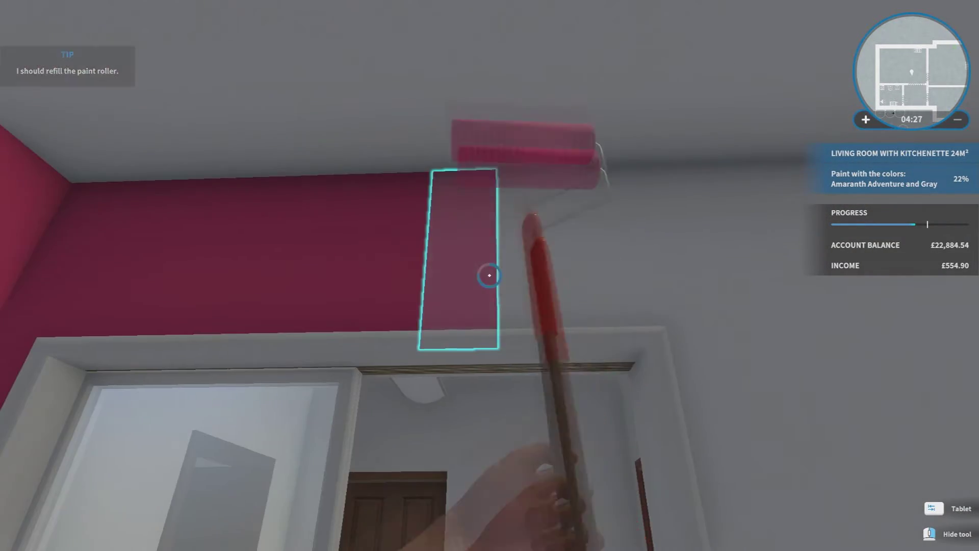
pyautogui.click(489, 274)
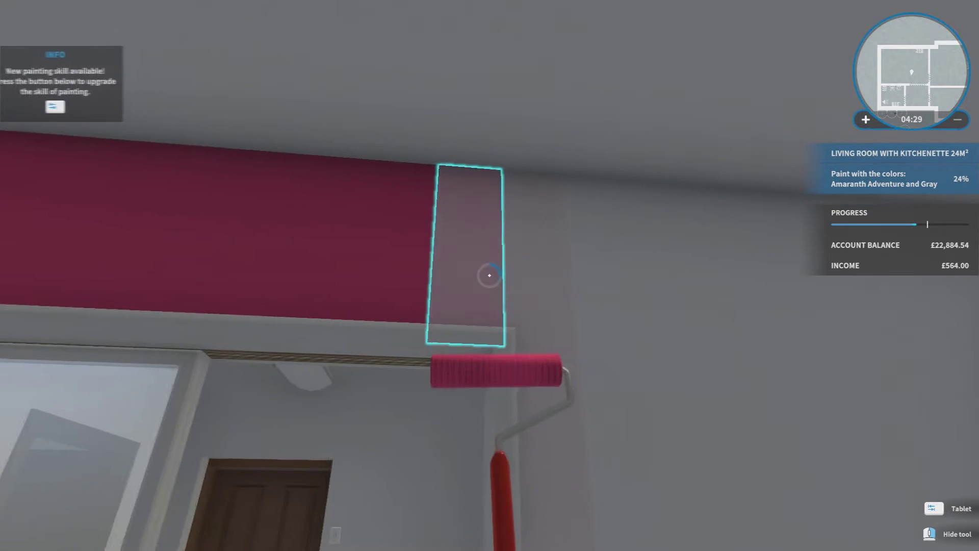
pyautogui.click(489, 275)
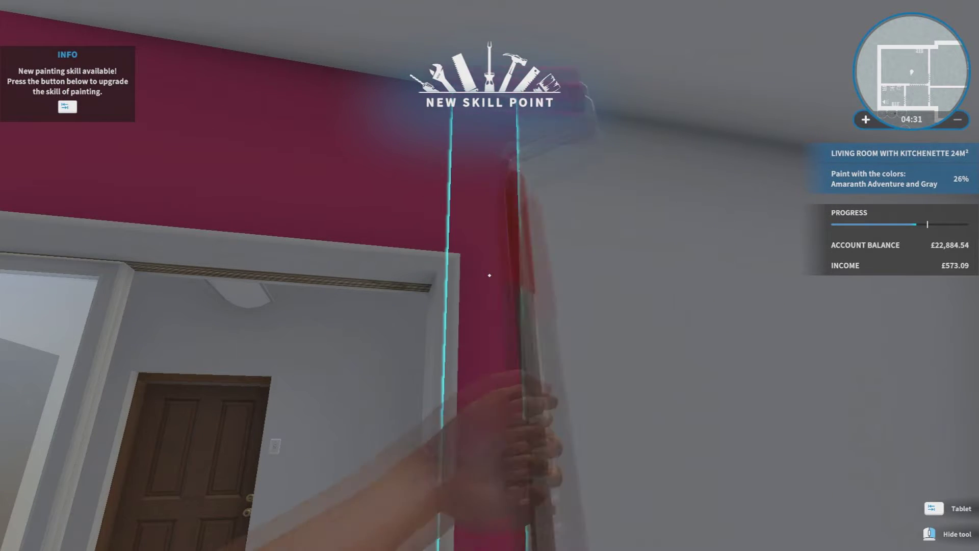
pyautogui.press('Tab')
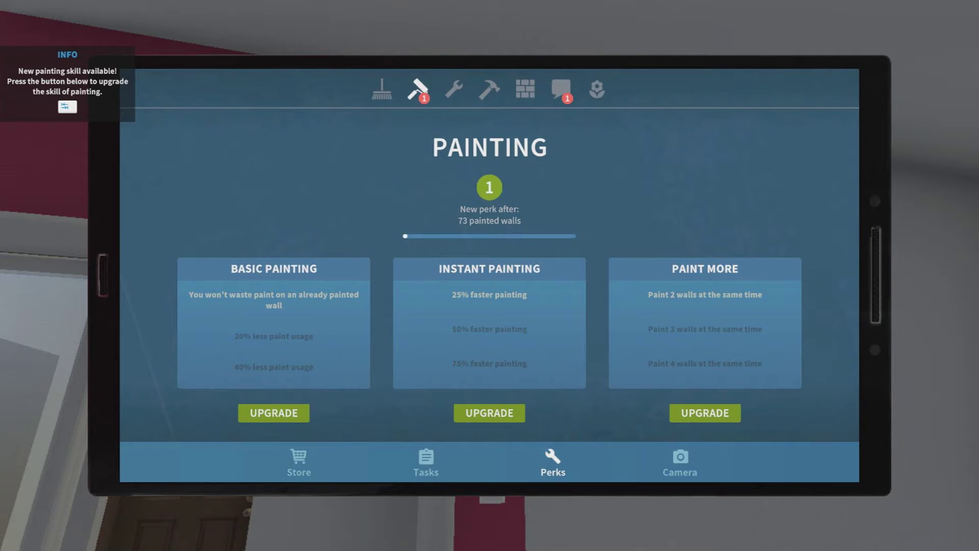
pyautogui.press('Tab')
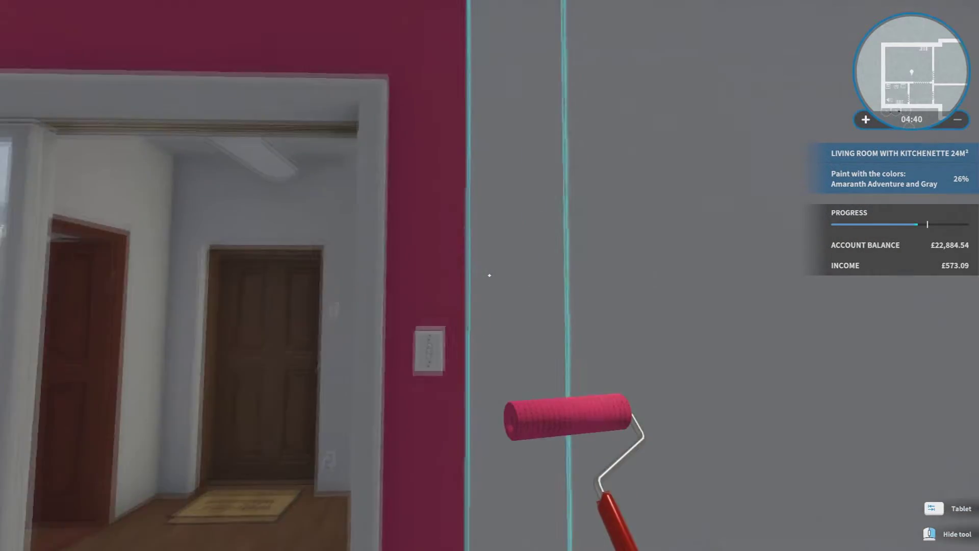
# Step: Paint the grey wall strips beside and above the fridge in Amaranth Adventure
pyautogui.click(490, 275)
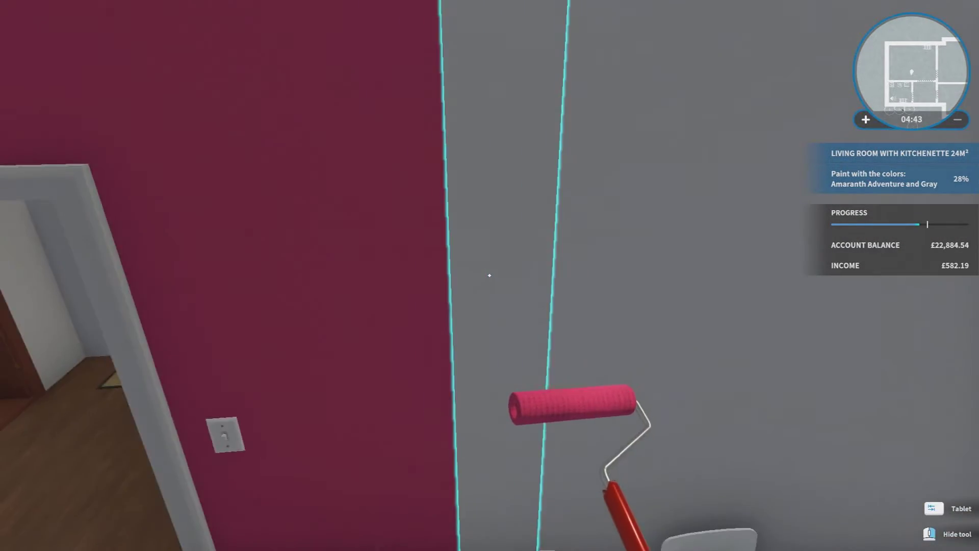
pyautogui.click(490, 275)
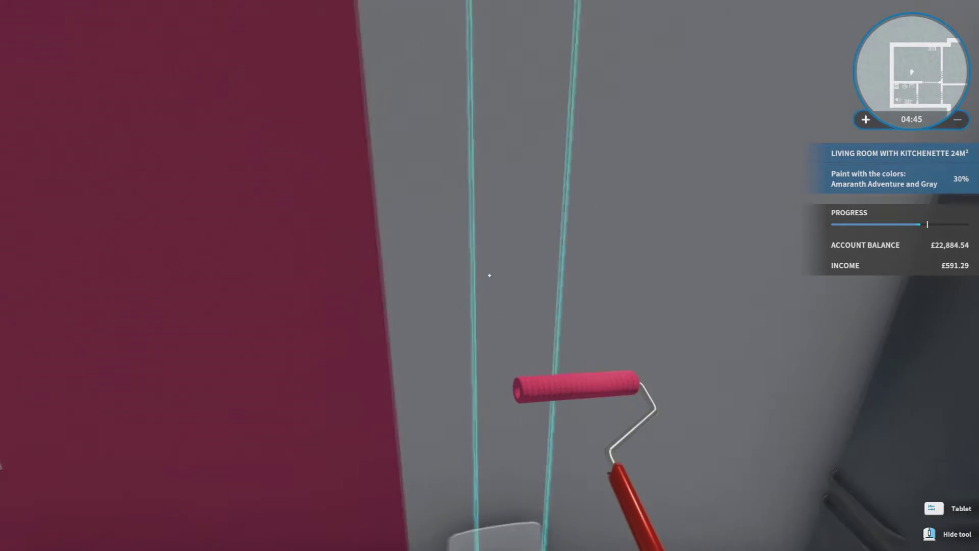
pyautogui.click(490, 275)
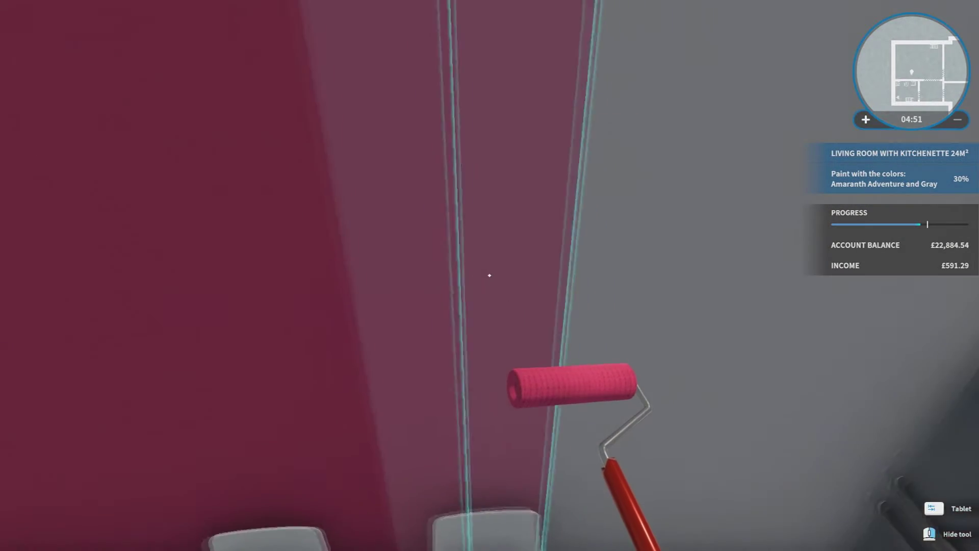
pyautogui.click(490, 274)
pyautogui.click(490, 274)
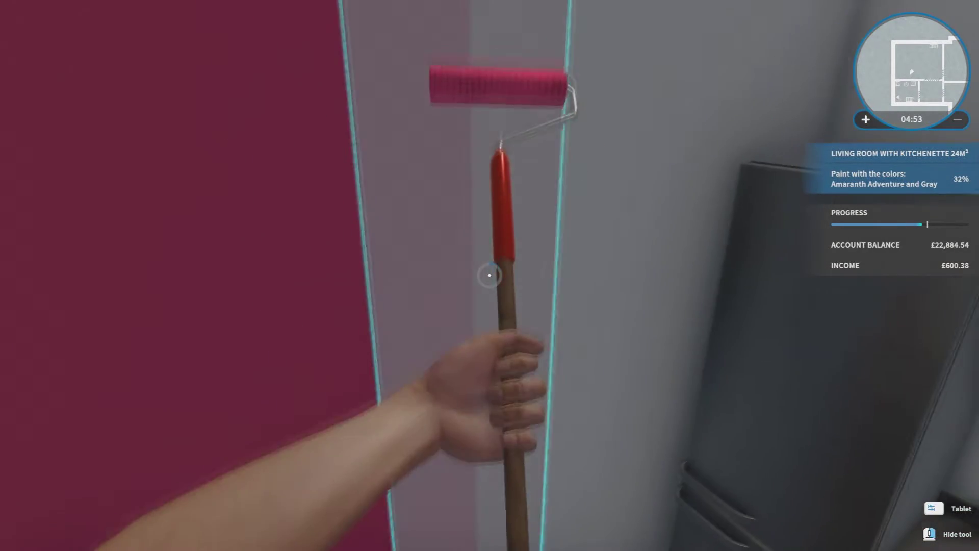
pyautogui.click(489, 275)
pyautogui.press('s')
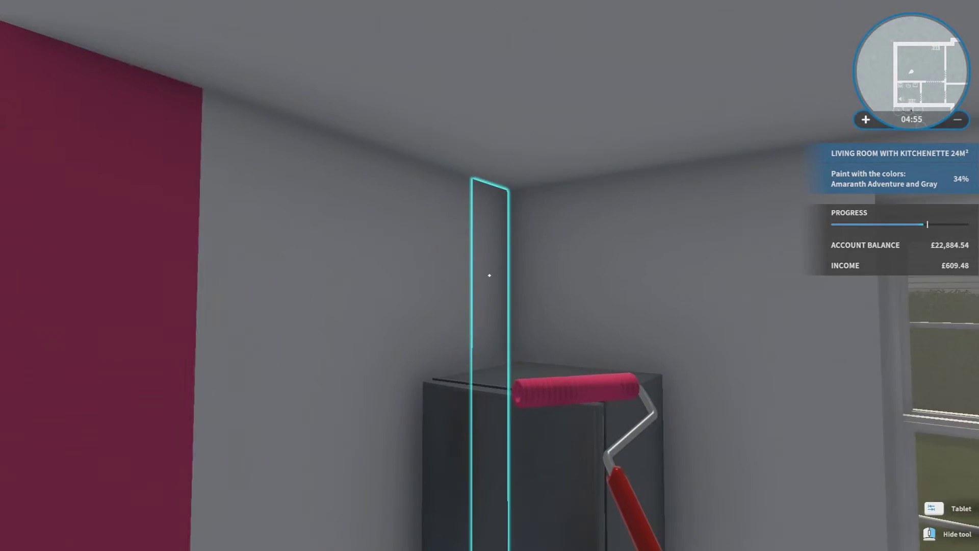
pyautogui.click(490, 274)
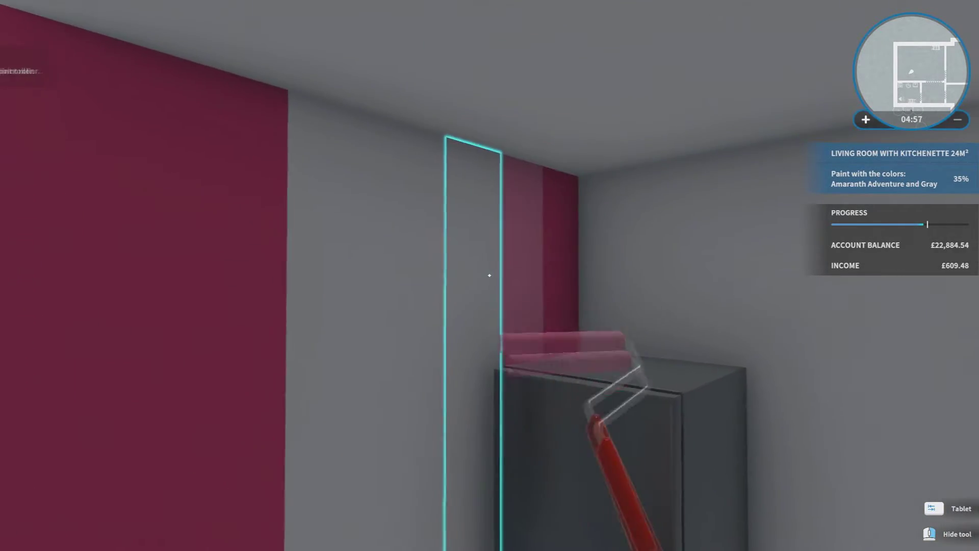
# Step: Refill the roller at the bucket and paint more strips, lifting the task to 39%
pyautogui.press('w')
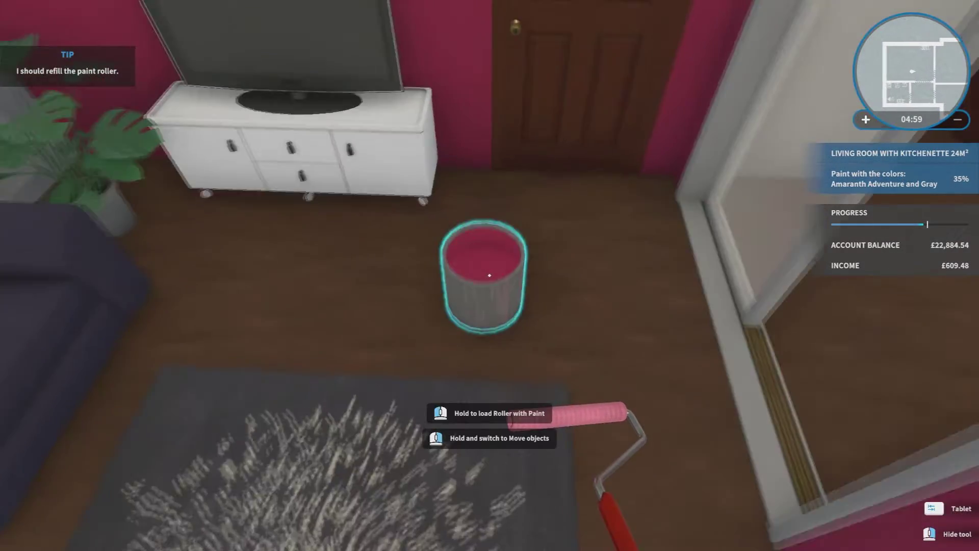
pyautogui.click(490, 274)
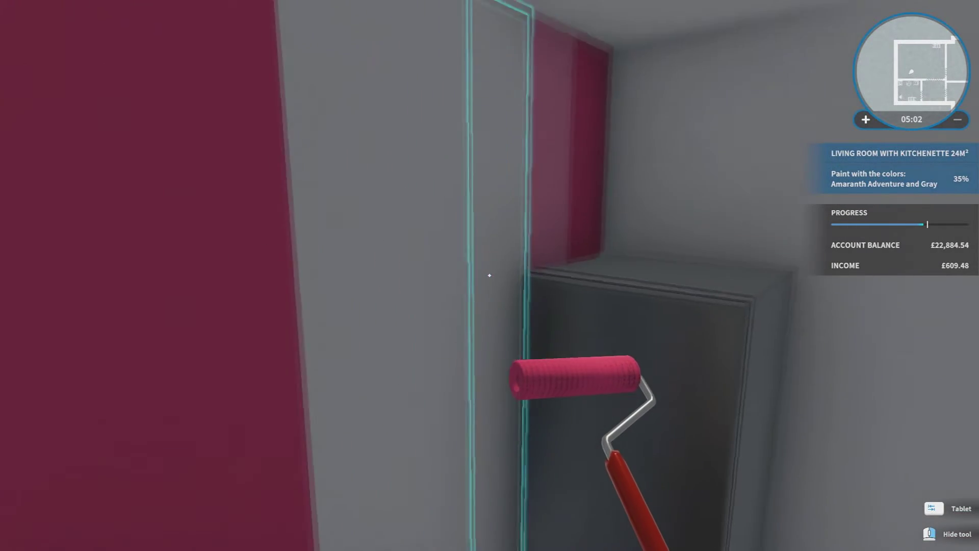
pyautogui.click(489, 275)
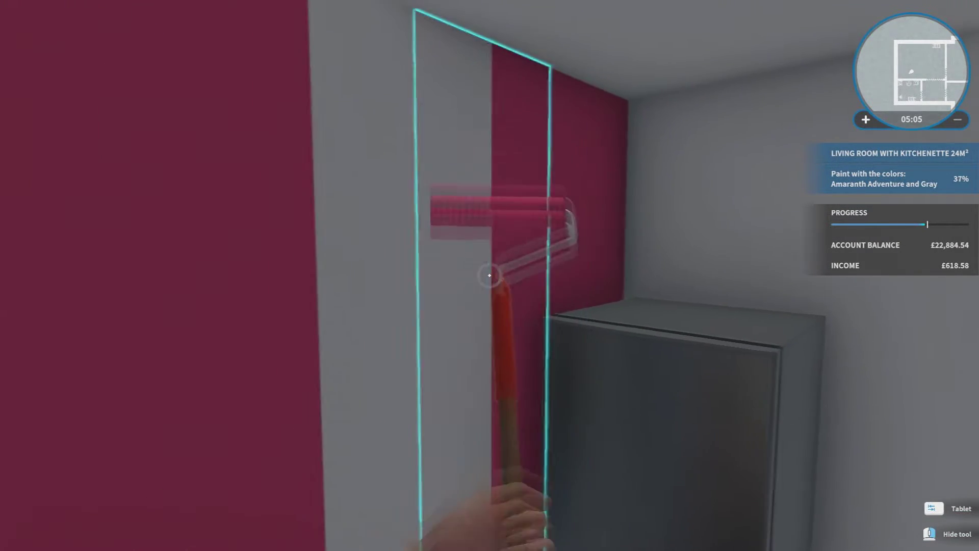
pyautogui.click(489, 275)
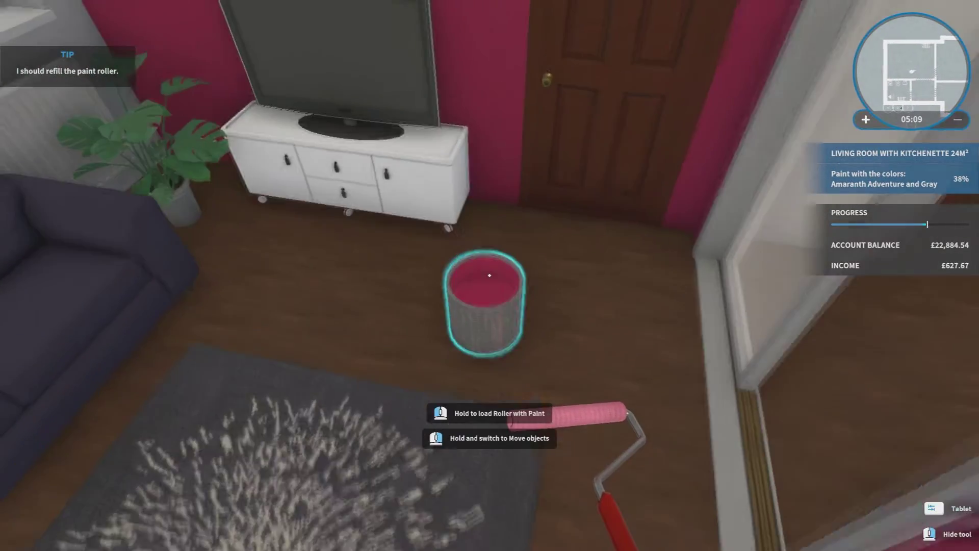
pyautogui.click(490, 275)
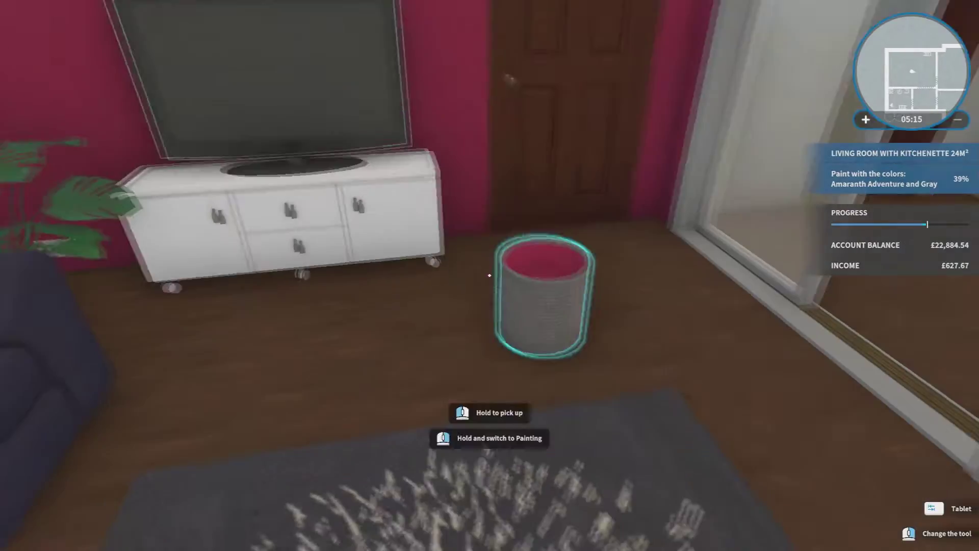
# Step: Sell the amaranth bucket, then buy and place a bucket of Gray paint
pyautogui.rightClick(490, 274)
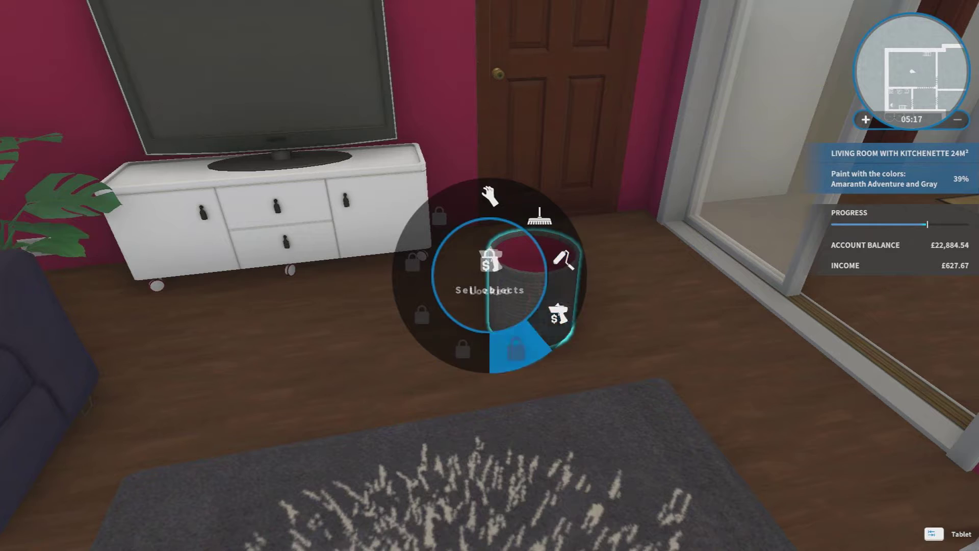
pyautogui.click(490, 275)
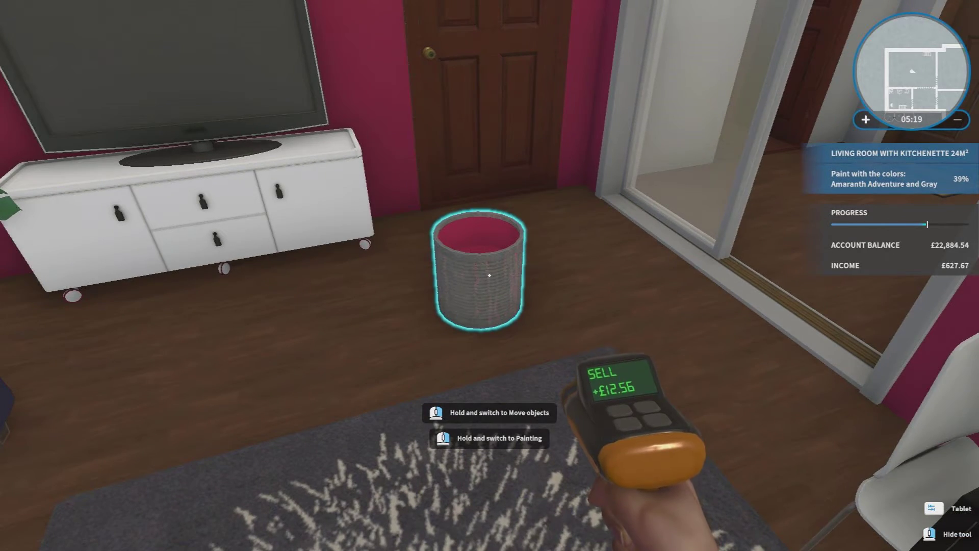
pyautogui.press('Tab')
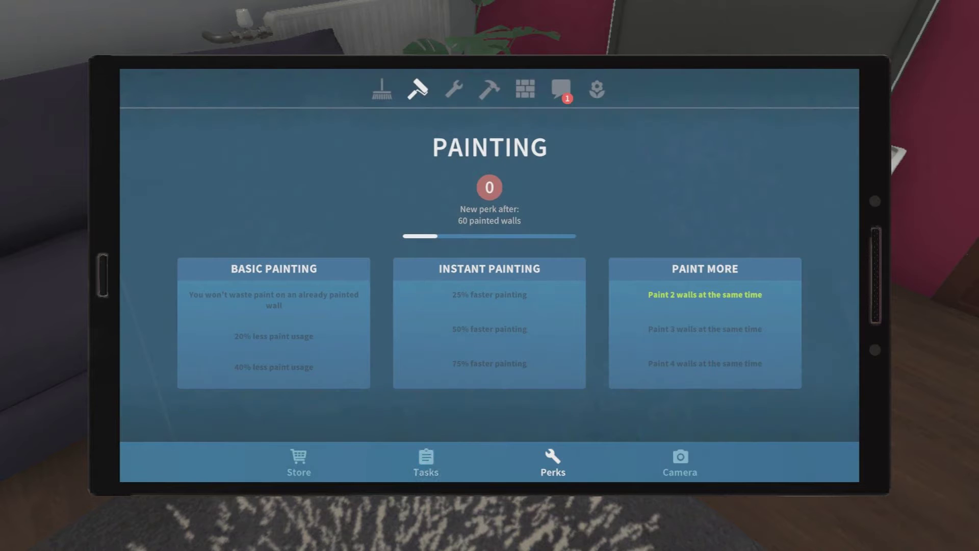
pyautogui.click(401, 474)
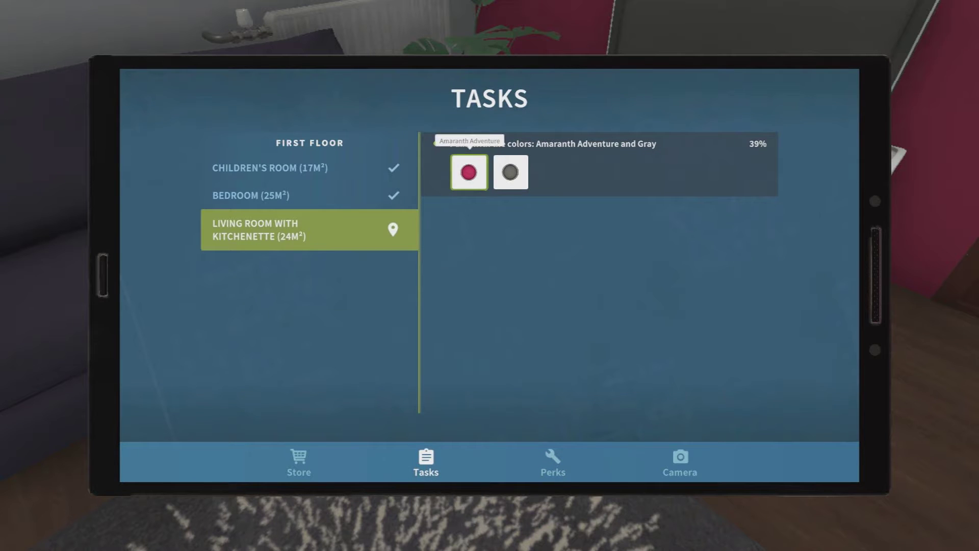
pyautogui.click(510, 173)
pyautogui.click(791, 413)
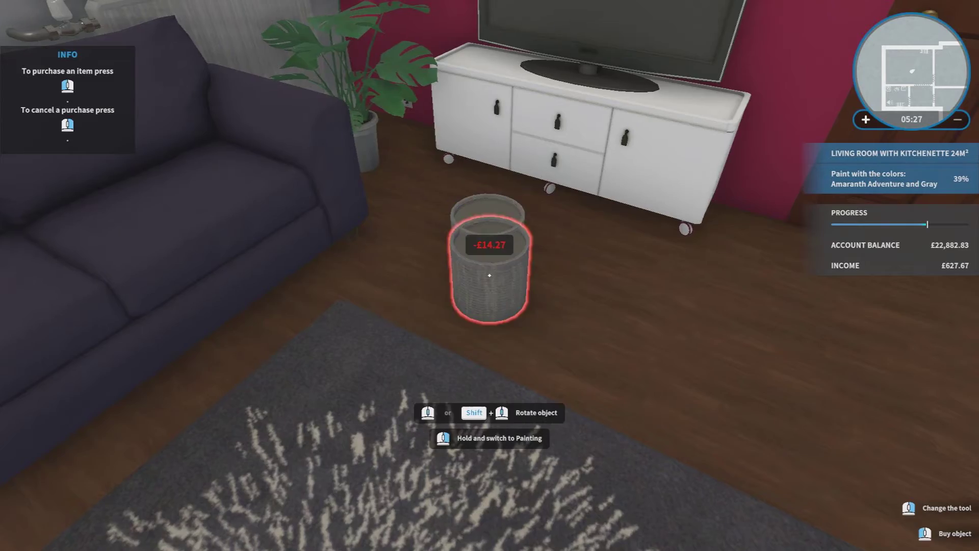
pyautogui.click(489, 276)
# Step: Paint the strip above the fridge Gray, bringing the task to 41%
pyautogui.rightClick(490, 276)
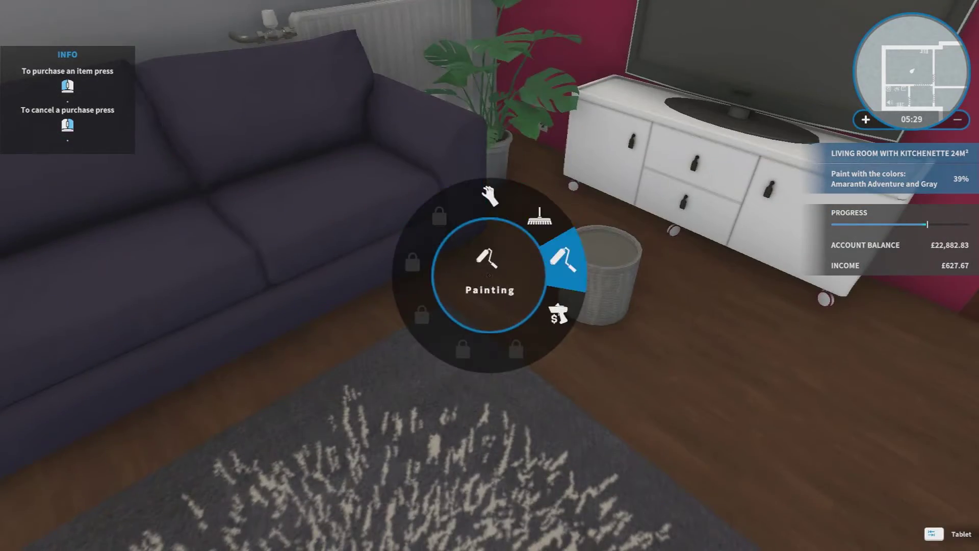
pyautogui.click(489, 276)
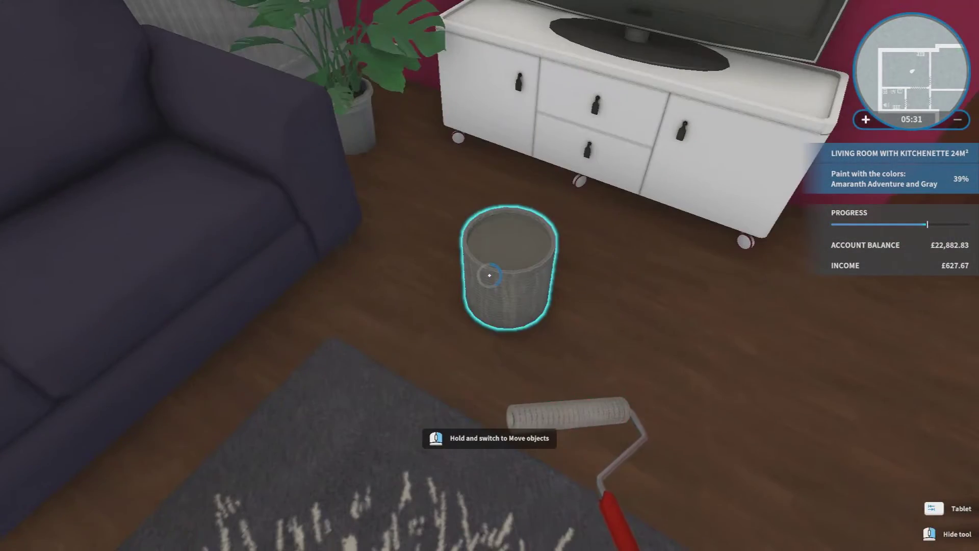
pyautogui.press('w')
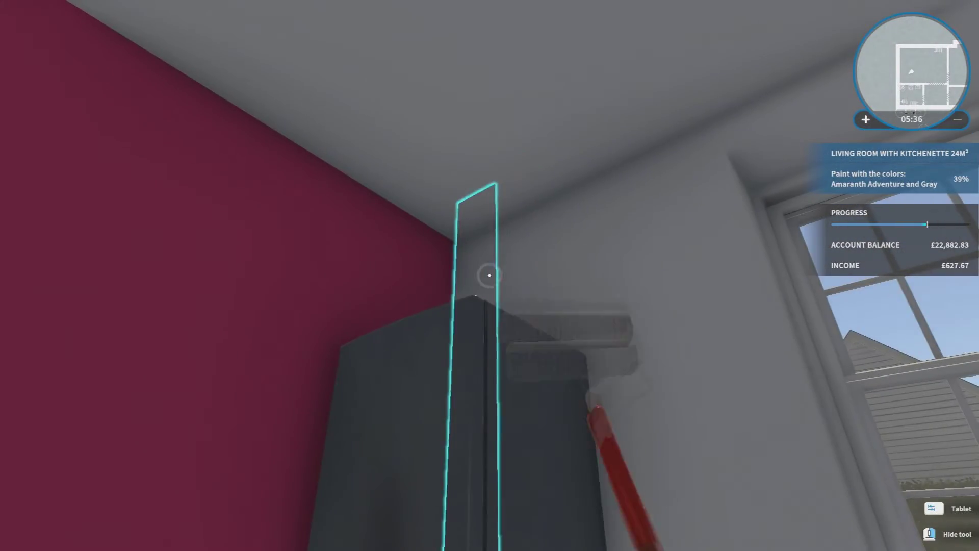
pyautogui.click(490, 275)
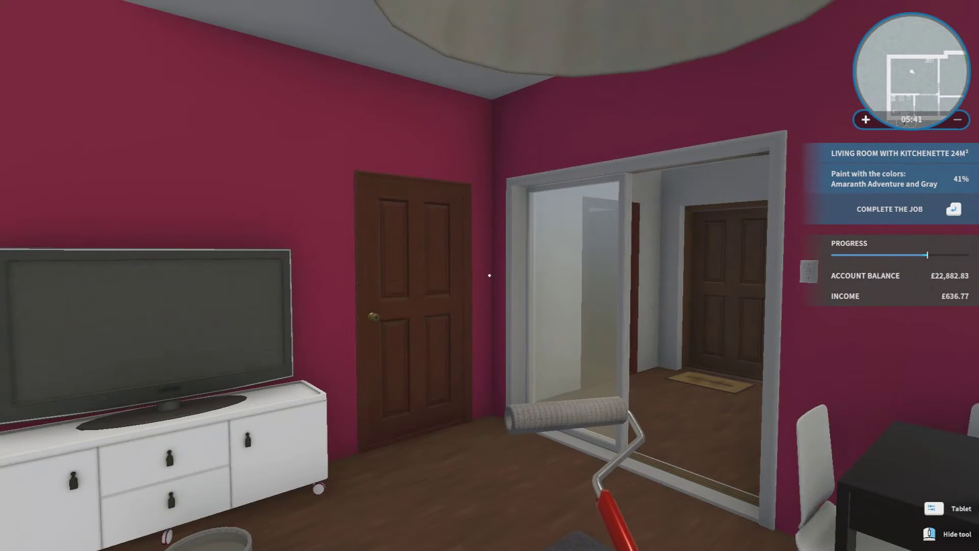
# Step: End the living room painting job early, confirming completion, and return home
pyautogui.press('Return')
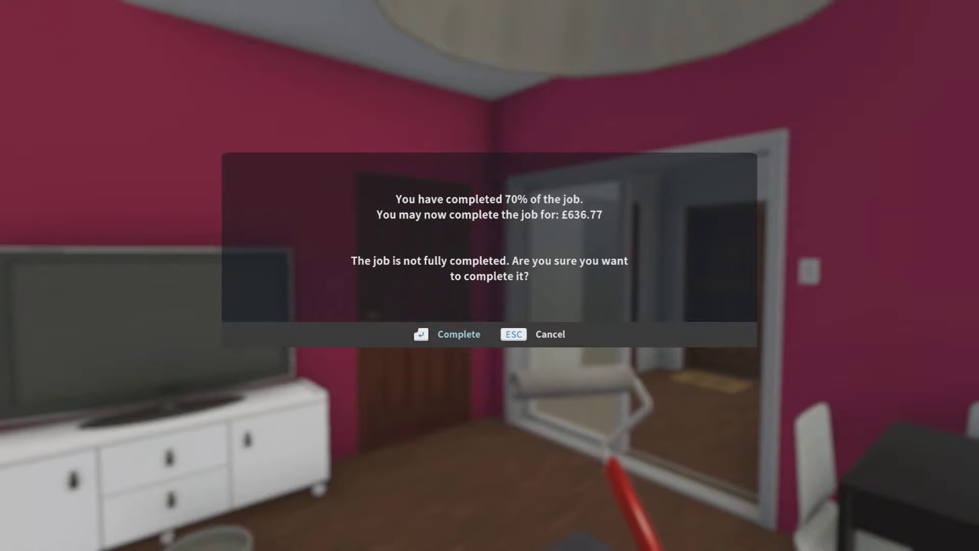
pyautogui.press('Return')
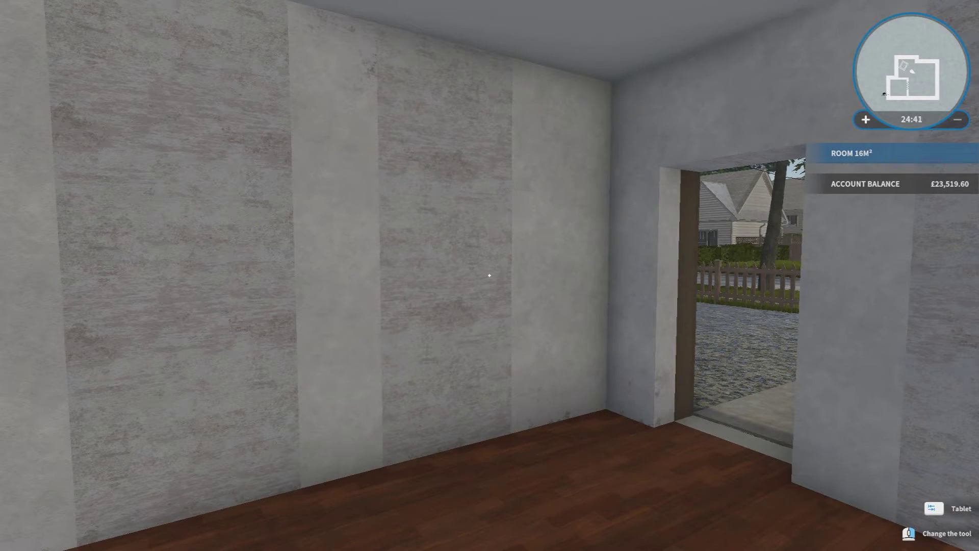
# Step: Compare wood finishes on the Sembian front door and buy it in Brazil nut (£247.89)
pyautogui.press('w')
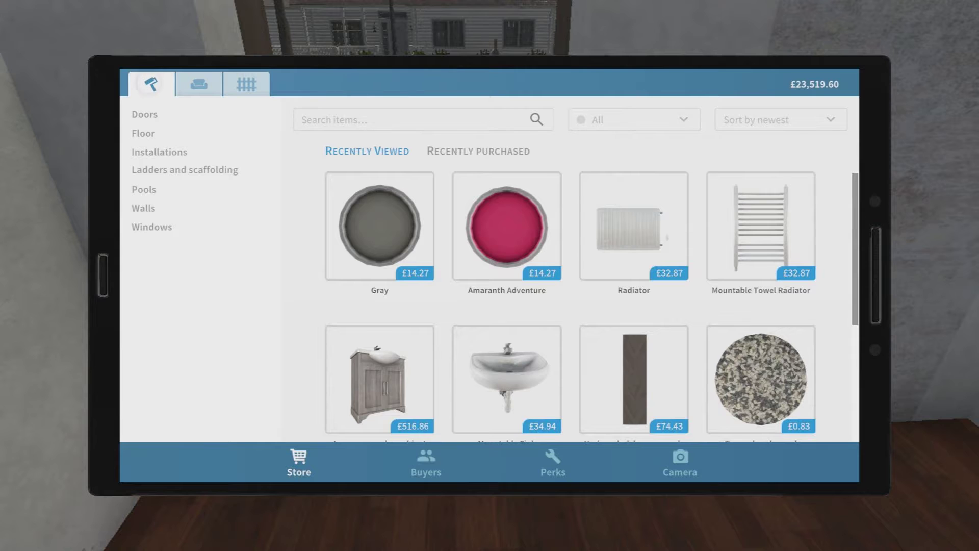
pyautogui.click(144, 116)
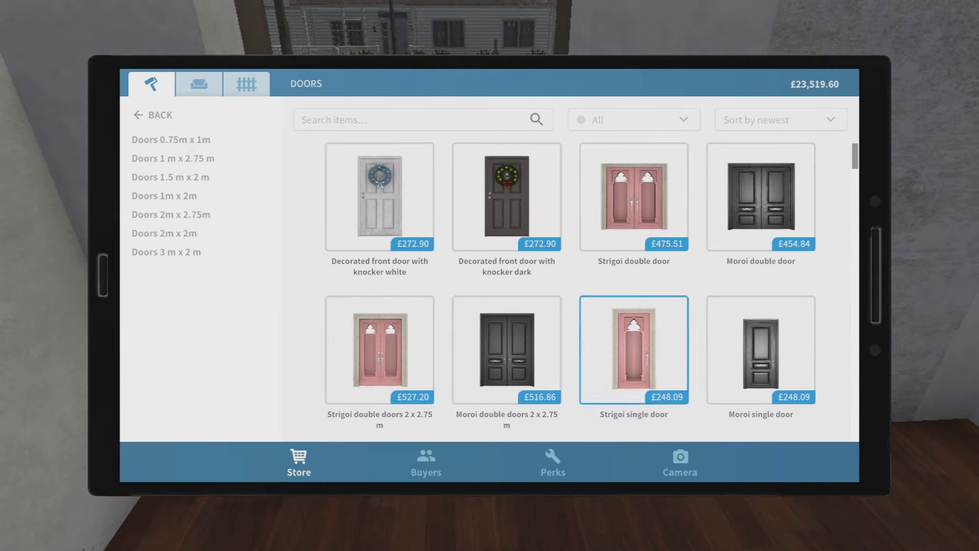
pyautogui.scroll(-2, 571, 291)
pyautogui.scroll(-1, 571, 291)
pyautogui.scroll(-1, 571, 291)
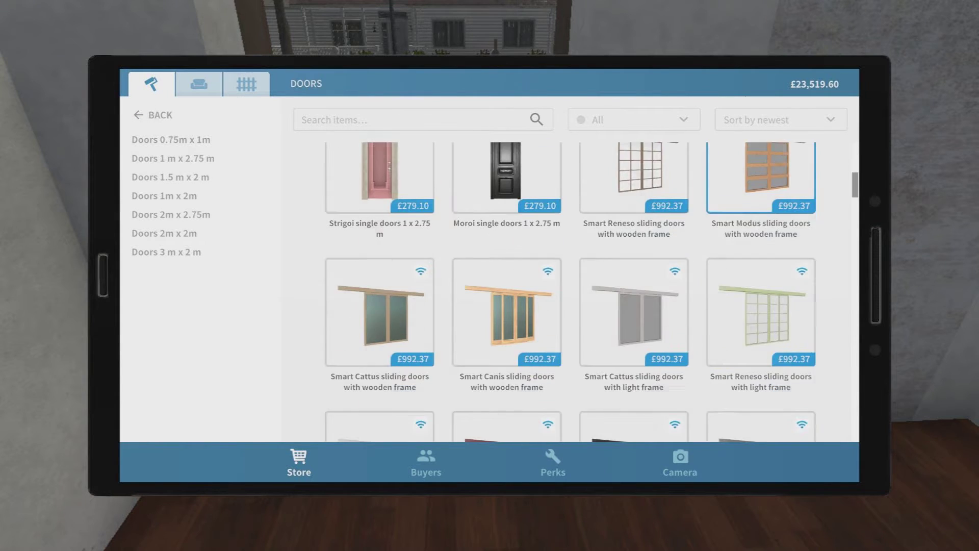
pyautogui.scroll(-2, 570, 291)
pyautogui.scroll(-2, 570, 291)
pyautogui.scroll(-2, 569, 290)
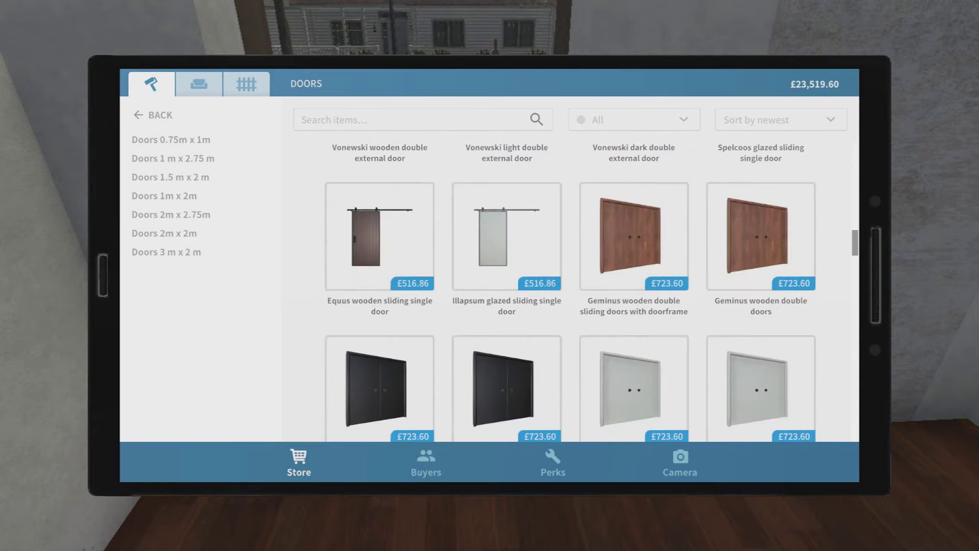
pyautogui.scroll(-2, 570, 291)
pyautogui.scroll(-2, 762, 261)
pyautogui.scroll(-2, 761, 261)
pyautogui.scroll(-2, 761, 260)
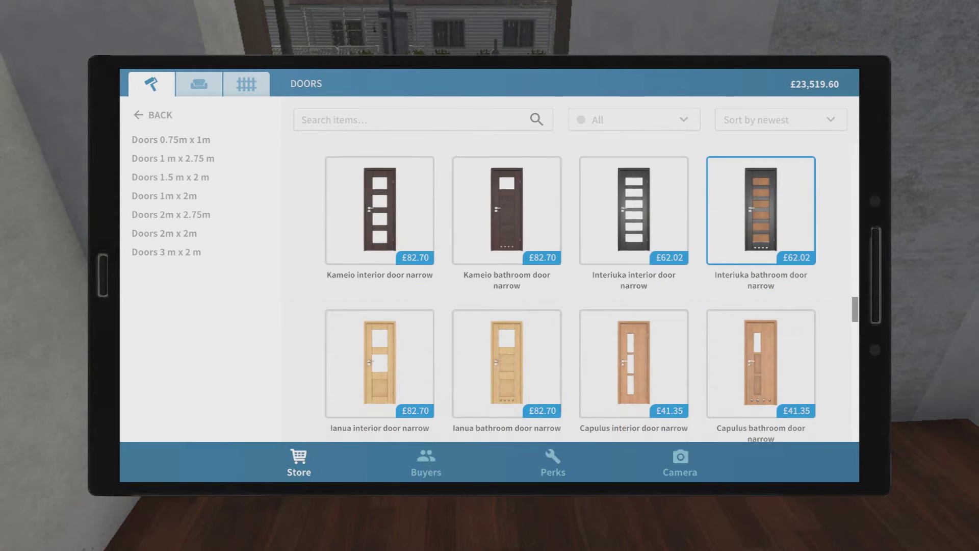
pyautogui.scroll(-2, 761, 260)
pyautogui.scroll(-2, 762, 261)
pyautogui.scroll(-2, 761, 260)
pyautogui.scroll(-2, 761, 261)
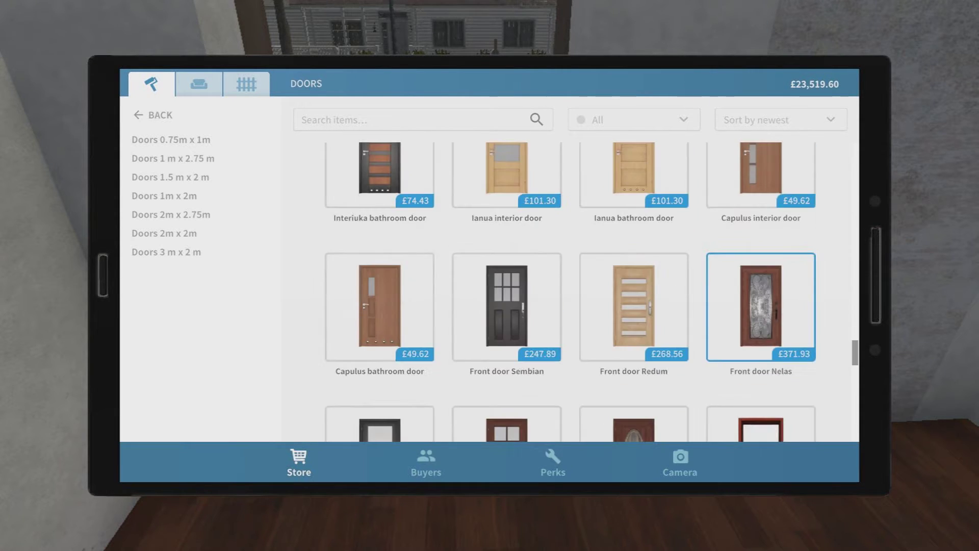
pyautogui.scroll(-2, 762, 260)
pyautogui.scroll(1, 762, 280)
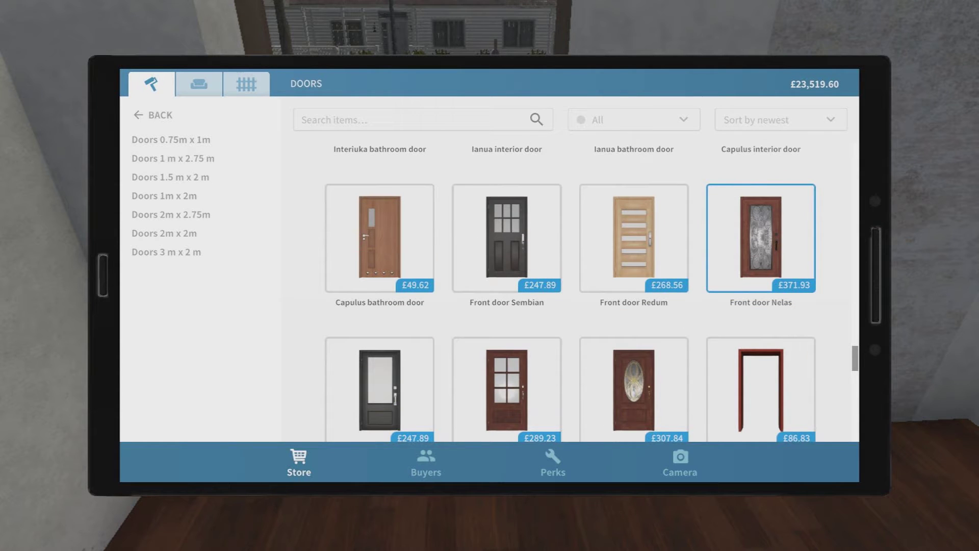
pyautogui.click(507, 238)
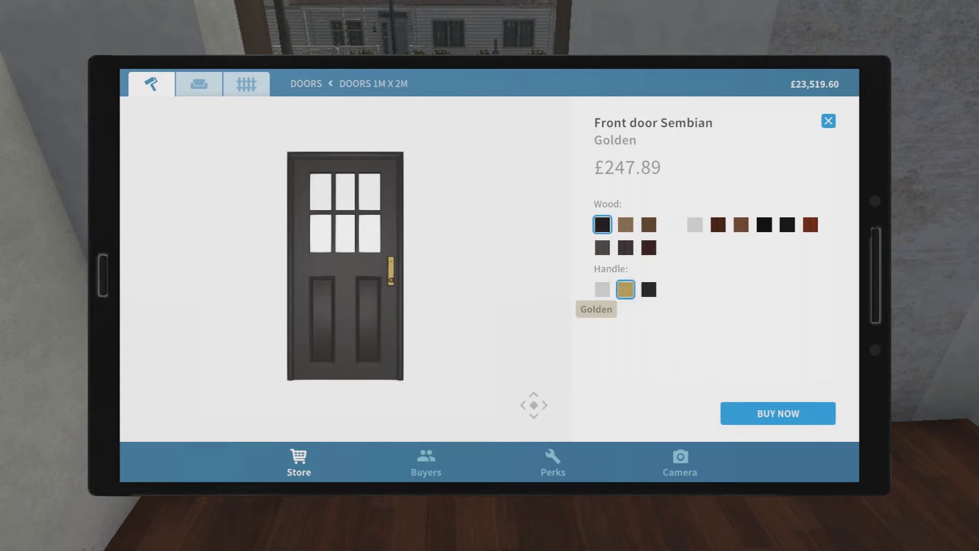
pyautogui.click(625, 226)
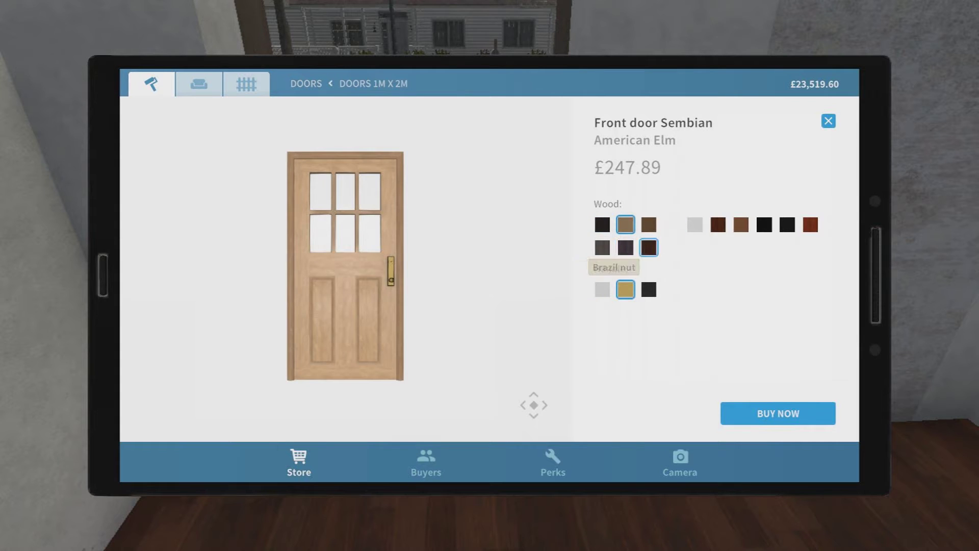
pyautogui.click(809, 225)
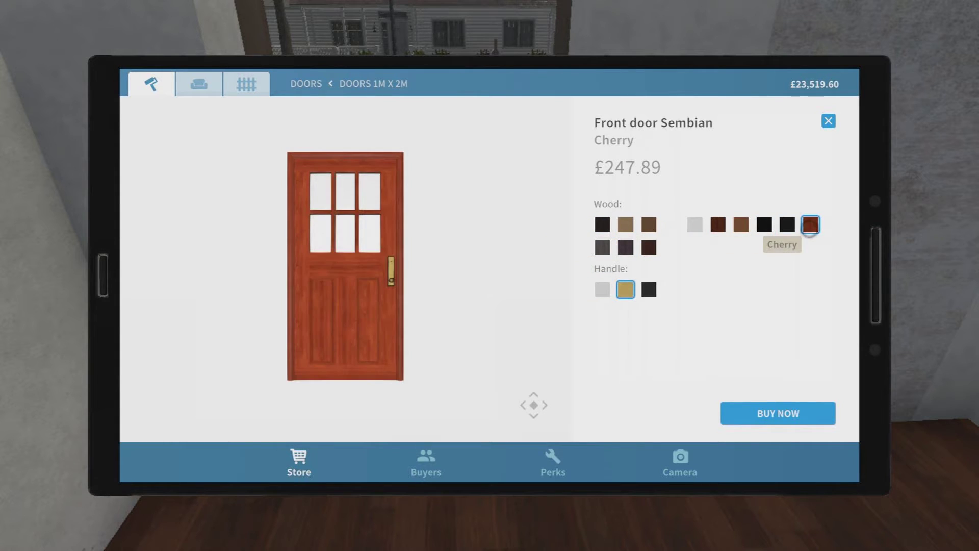
pyautogui.click(718, 224)
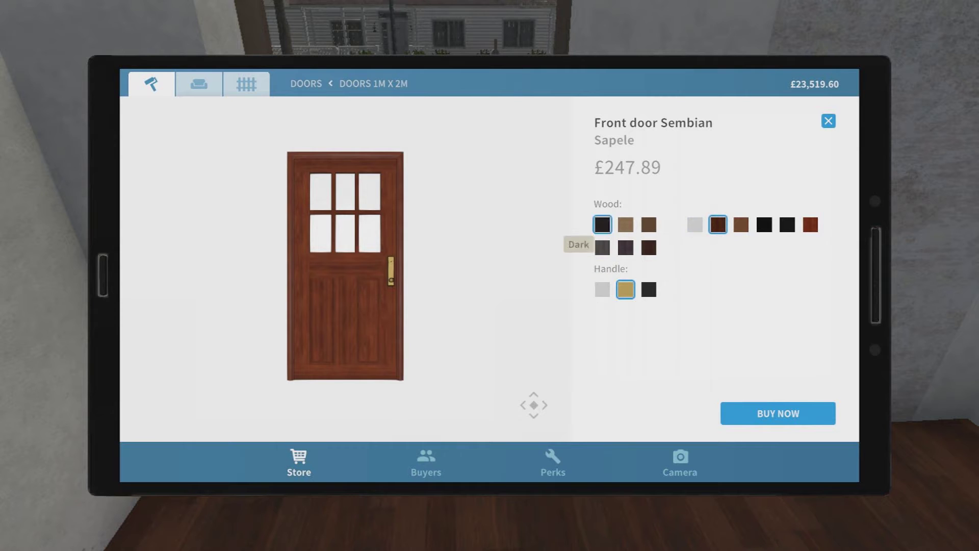
pyautogui.click(602, 225)
pyautogui.click(624, 247)
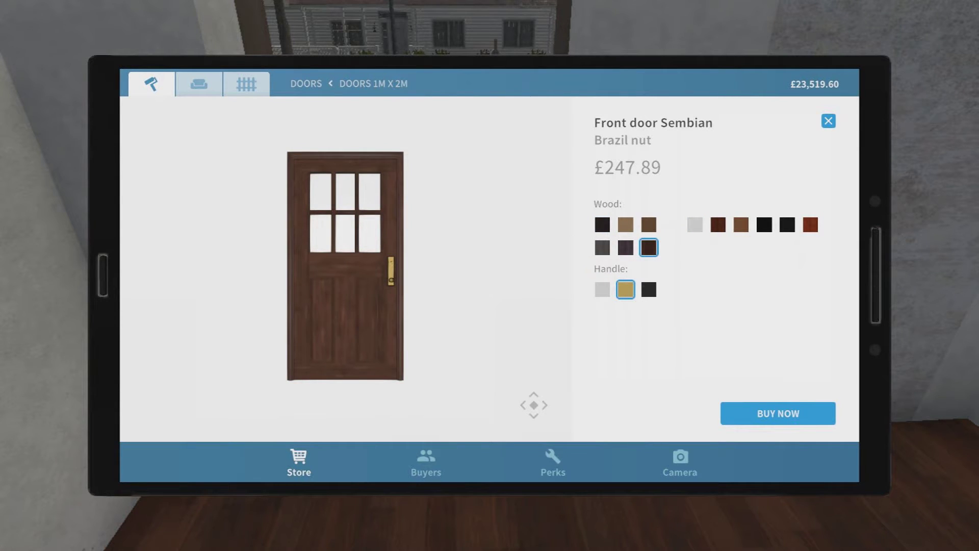
pyautogui.click(753, 414)
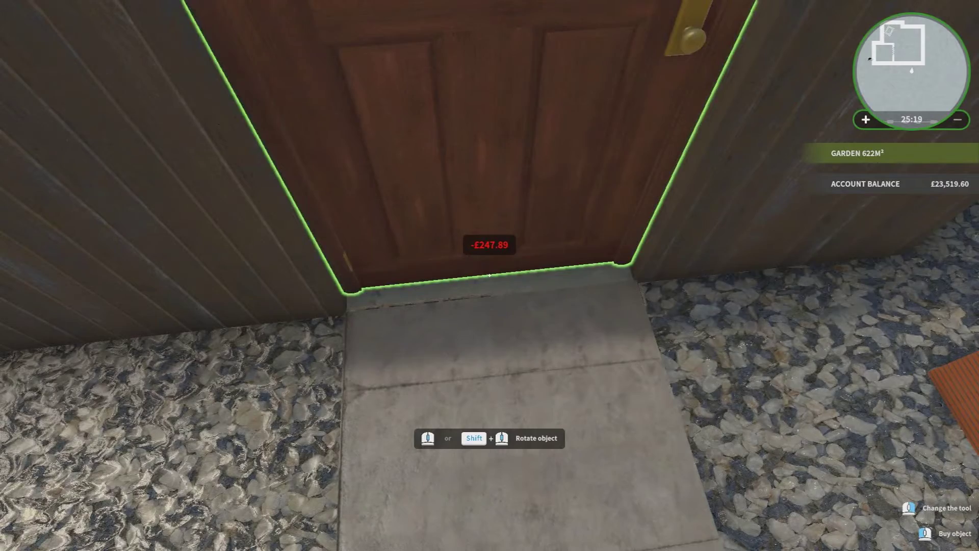
# Step: Place the Sembian door in the garden doorway and walk through it to test
pyautogui.click(489, 276)
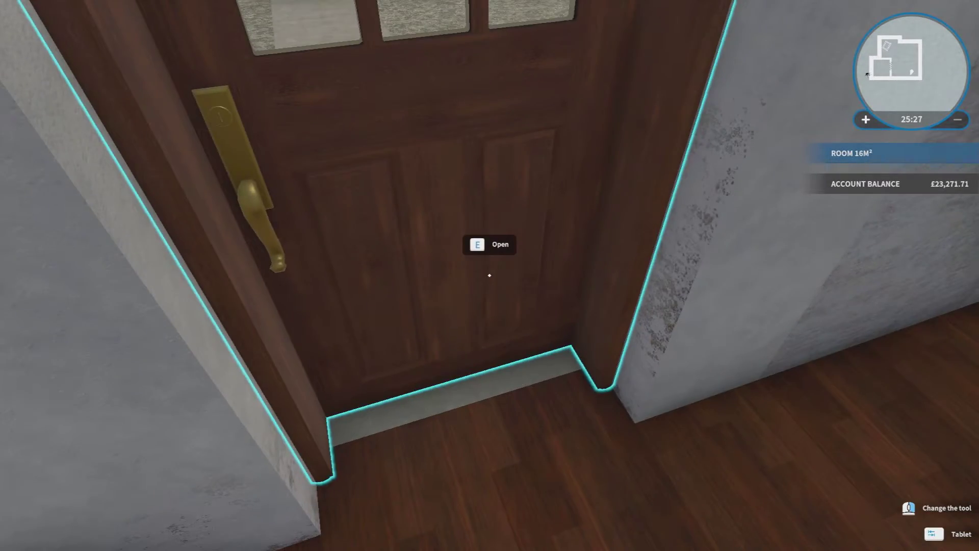
pyautogui.press('Tab')
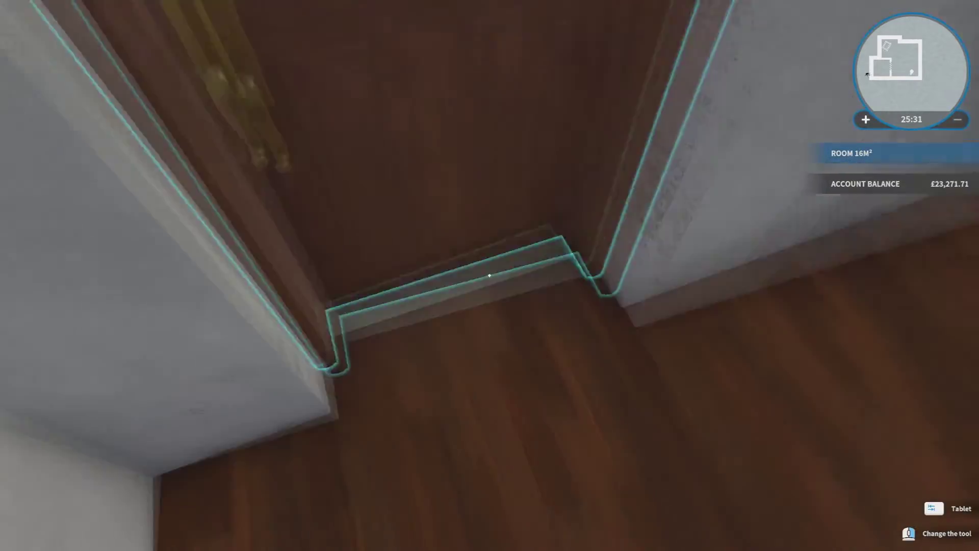
pyautogui.press('e')
pyautogui.press('w')
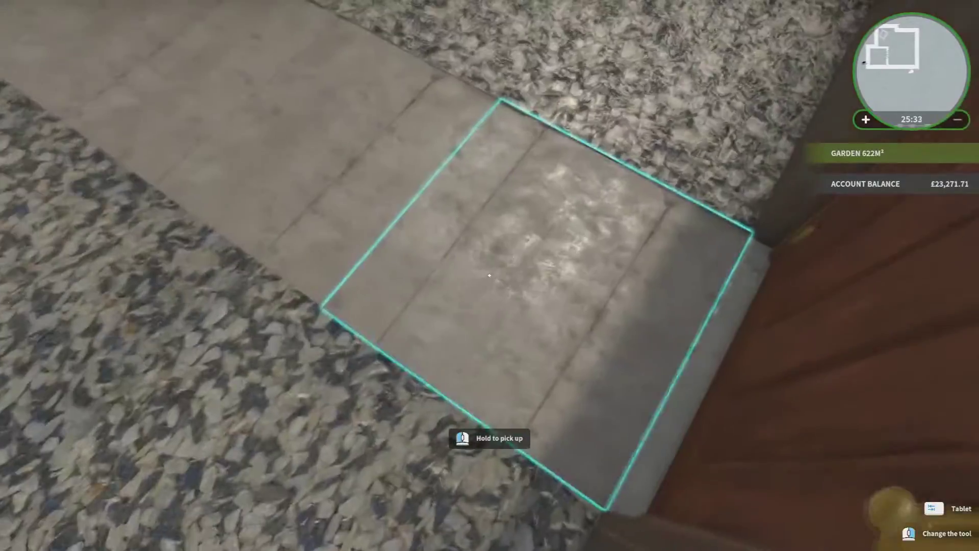
pyautogui.press('e')
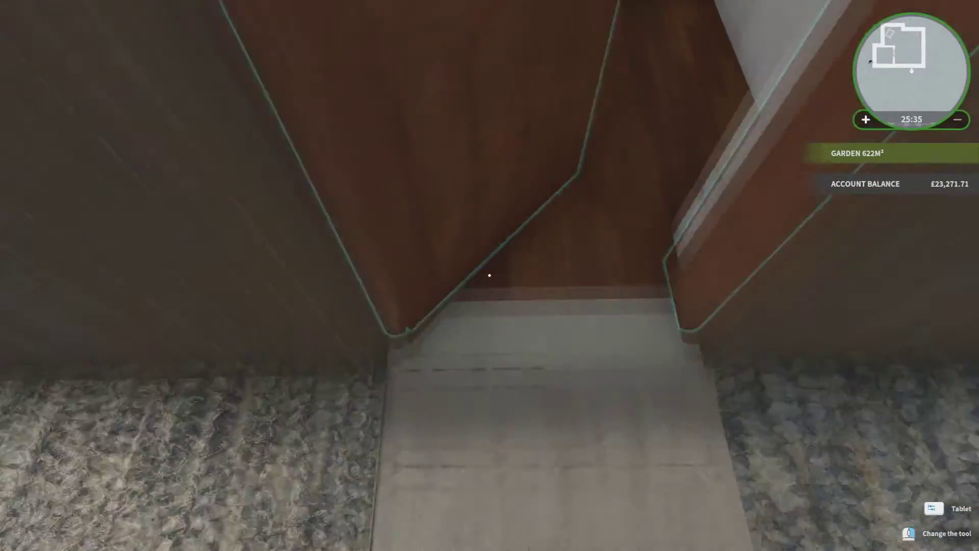
pyautogui.press('w')
pyautogui.press('w')
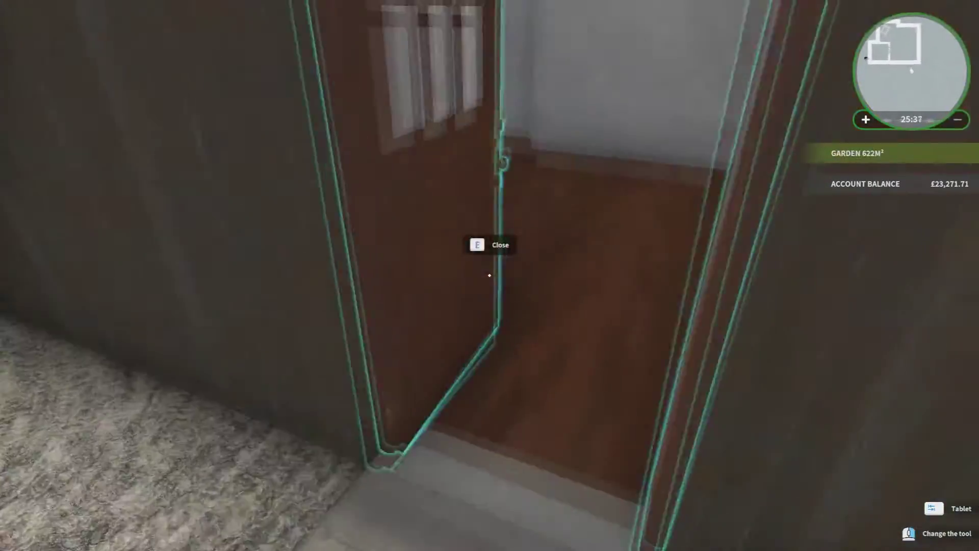
pyautogui.press('w')
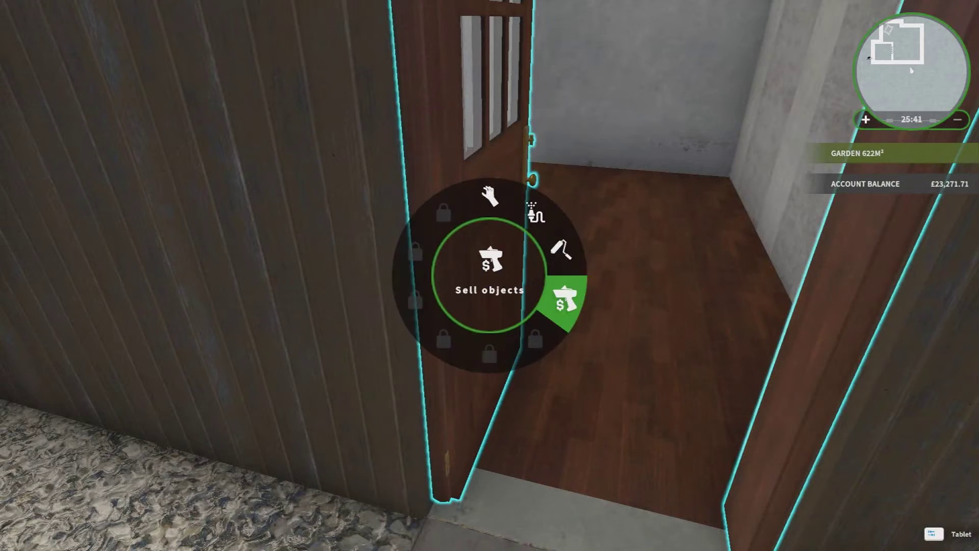
# Step: Sell and rebuy the Sembian door, then reinstall it between the garden and room
pyautogui.press('Tab')
pyautogui.press('w')
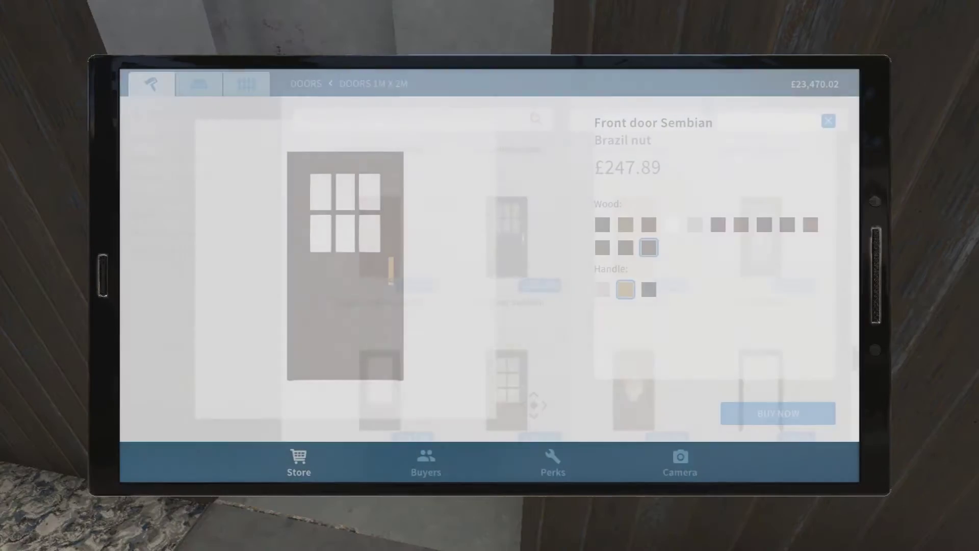
pyautogui.press('Tab')
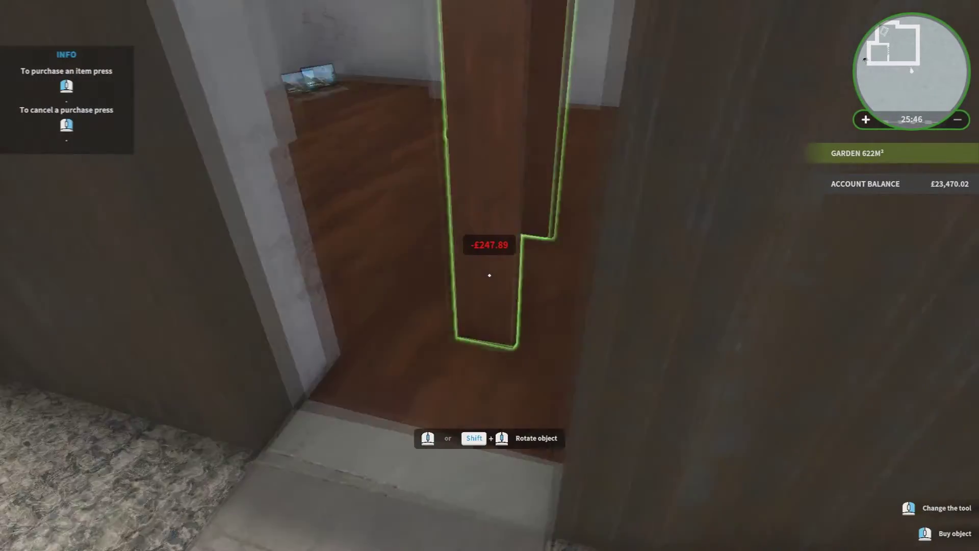
pyautogui.press('w')
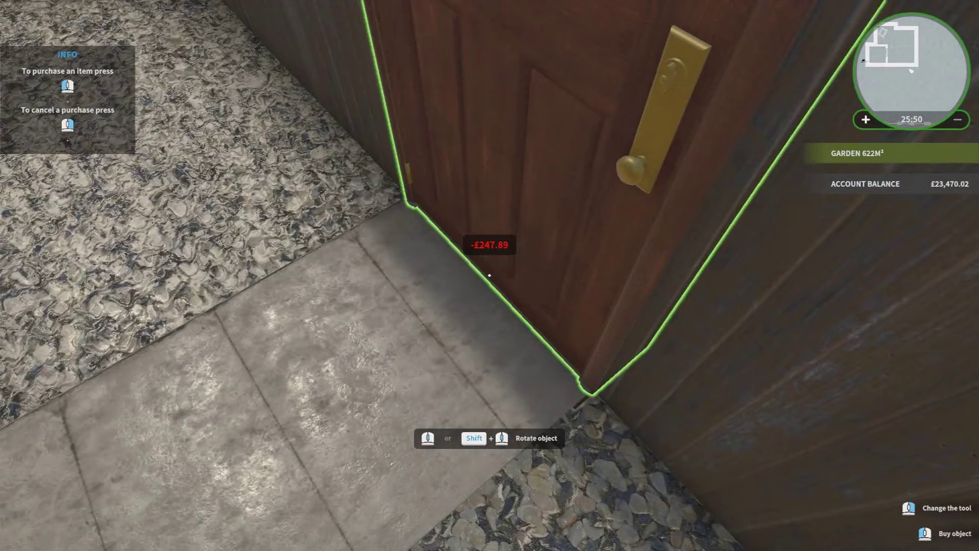
pyautogui.click(490, 275)
pyautogui.press('w')
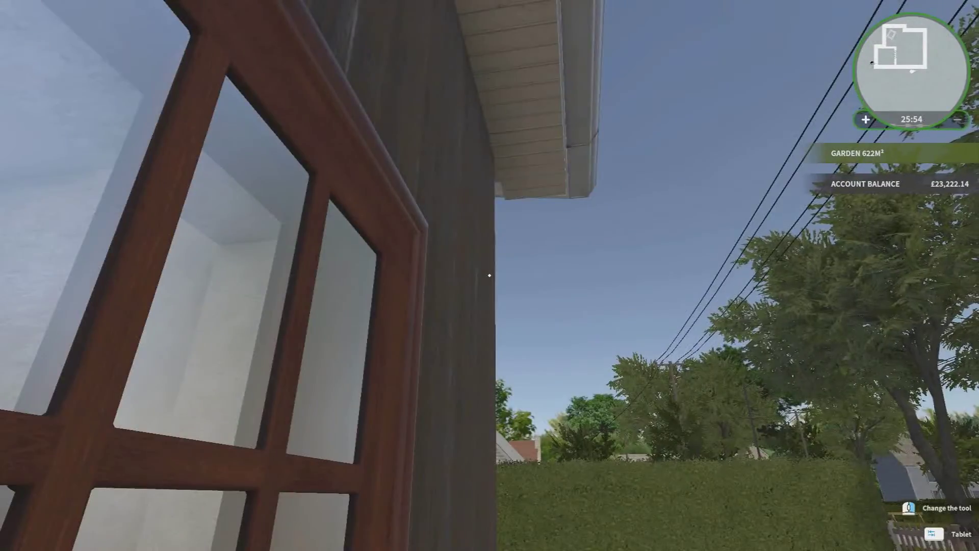
pyautogui.press('e')
pyautogui.press('w')
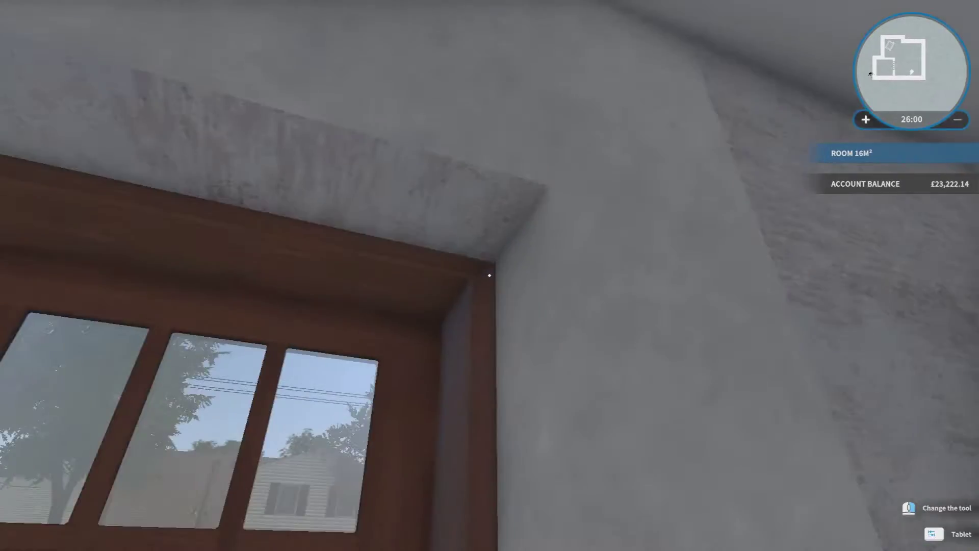
pyautogui.press('Tab')
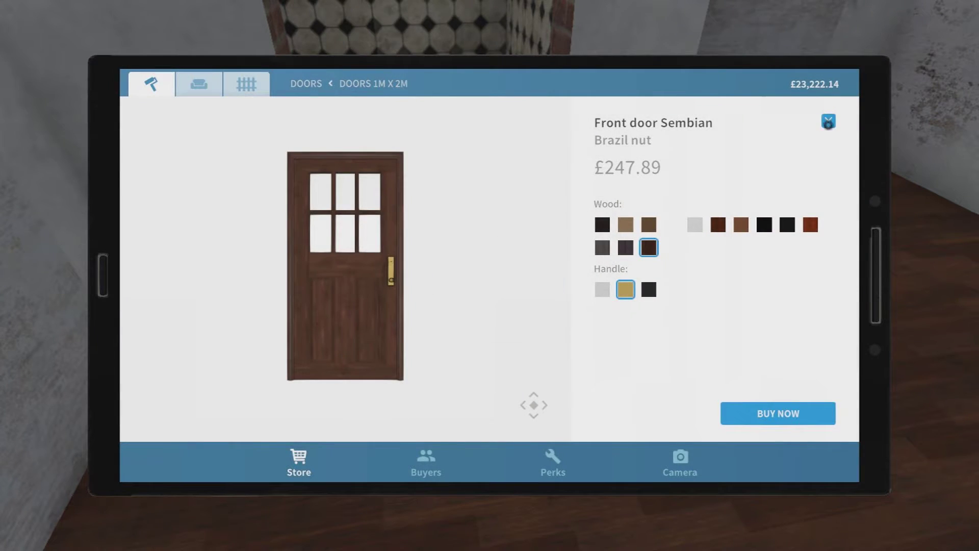
# Step: Compare the WERU Ebony door, then buy the WERU Mahogany internal door (£181.73)
pyautogui.press('Escape')
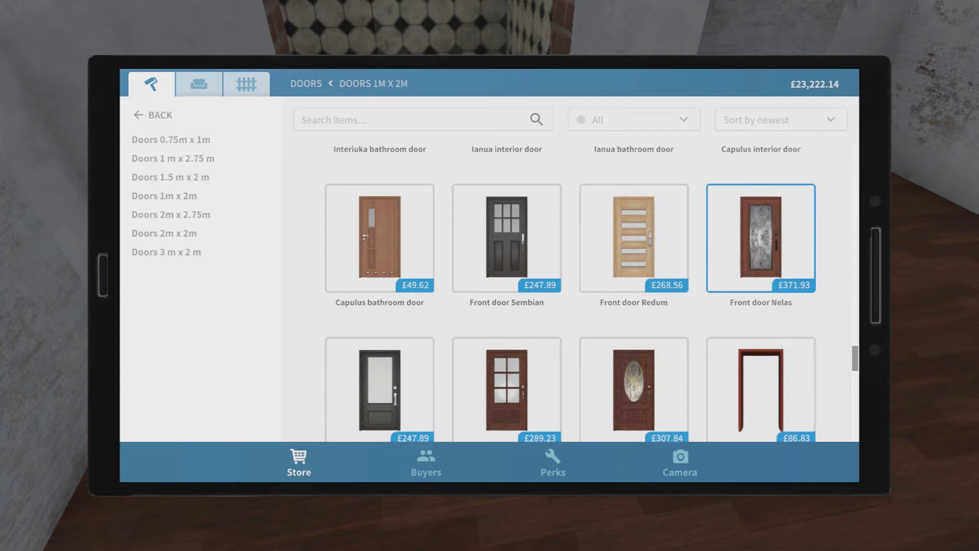
pyautogui.scroll(-4, 761, 246)
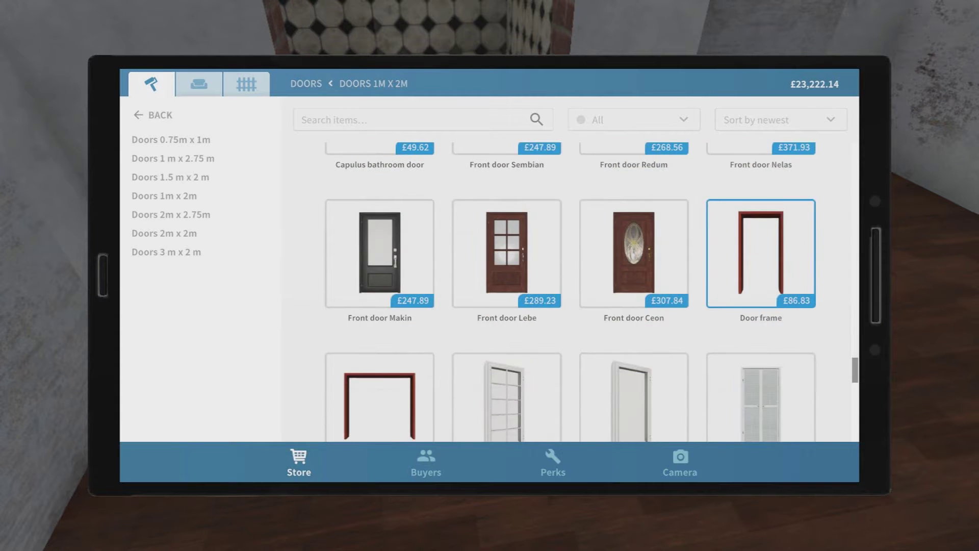
pyautogui.scroll(-1, 761, 245)
pyautogui.scroll(-3, 761, 245)
pyautogui.scroll(-3, 761, 244)
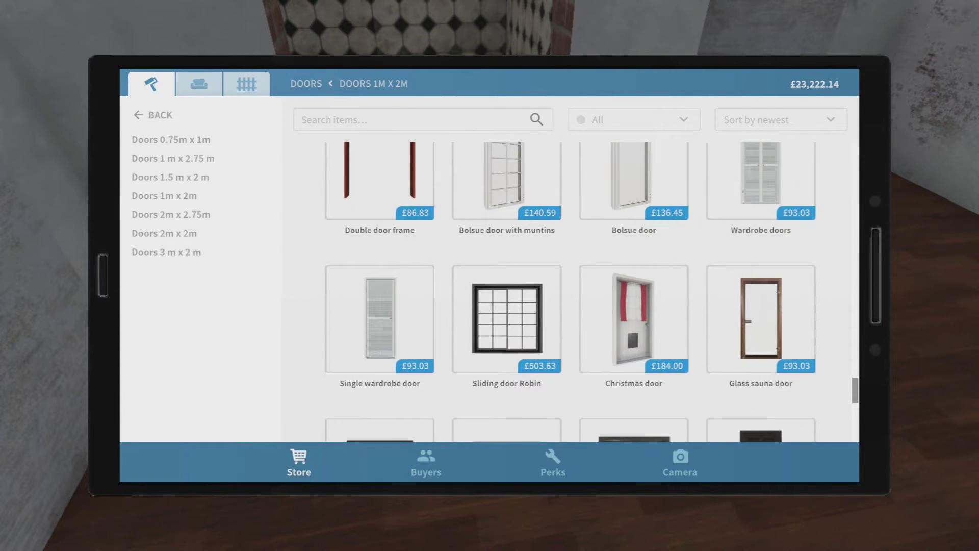
pyautogui.scroll(-2, 761, 245)
pyautogui.scroll(-2, 762, 244)
pyautogui.scroll(-2, 761, 245)
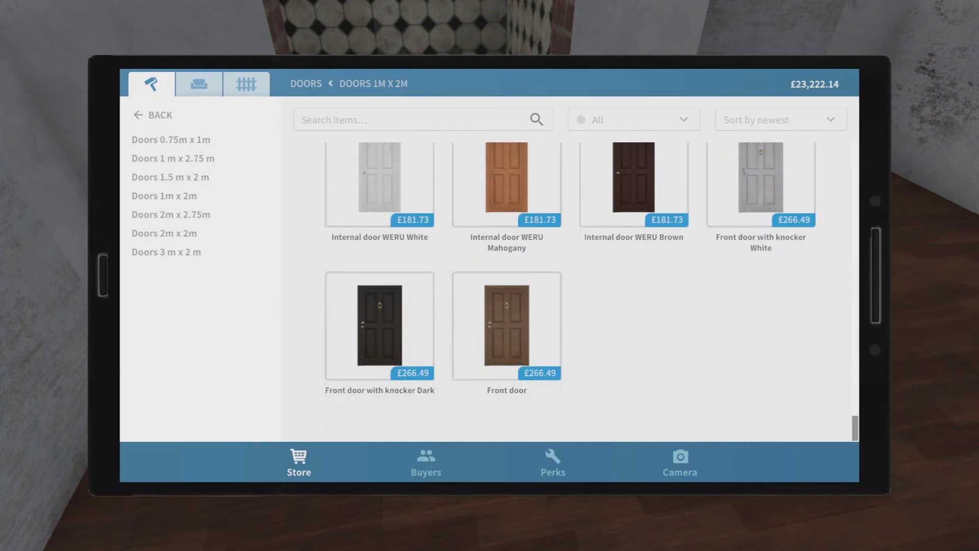
pyautogui.scroll(2, 762, 245)
pyautogui.scroll(3, 761, 245)
pyautogui.scroll(-2, 761, 303)
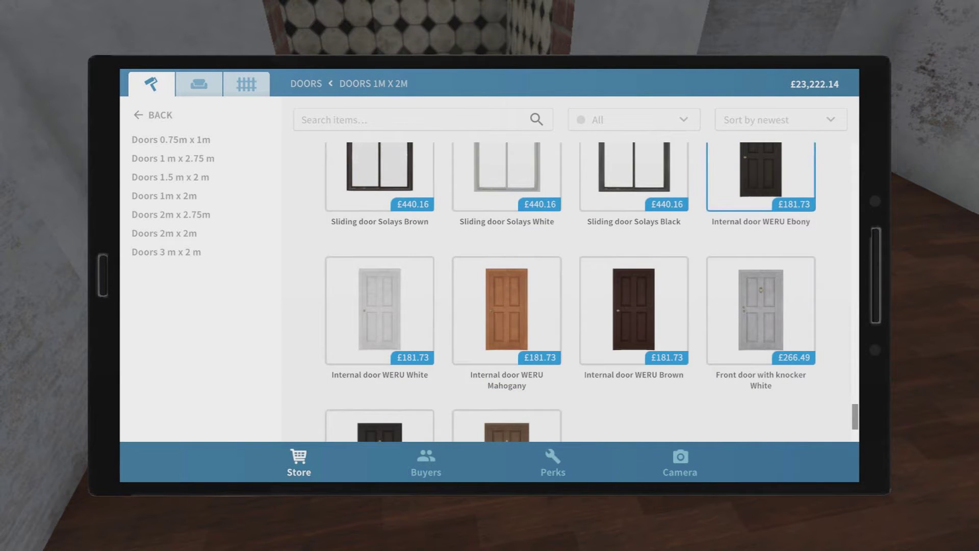
pyautogui.click(761, 176)
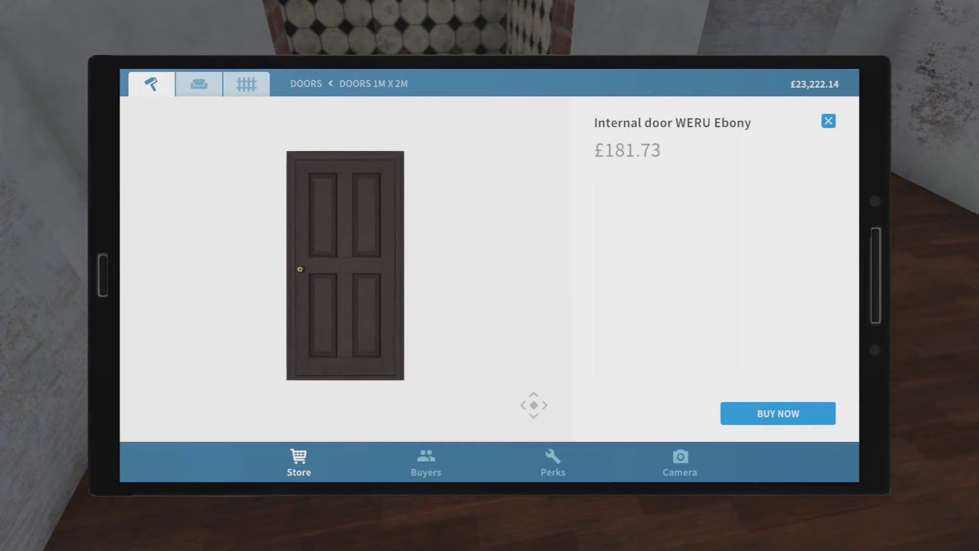
pyautogui.click(828, 122)
pyautogui.scroll(-1, 506, 309)
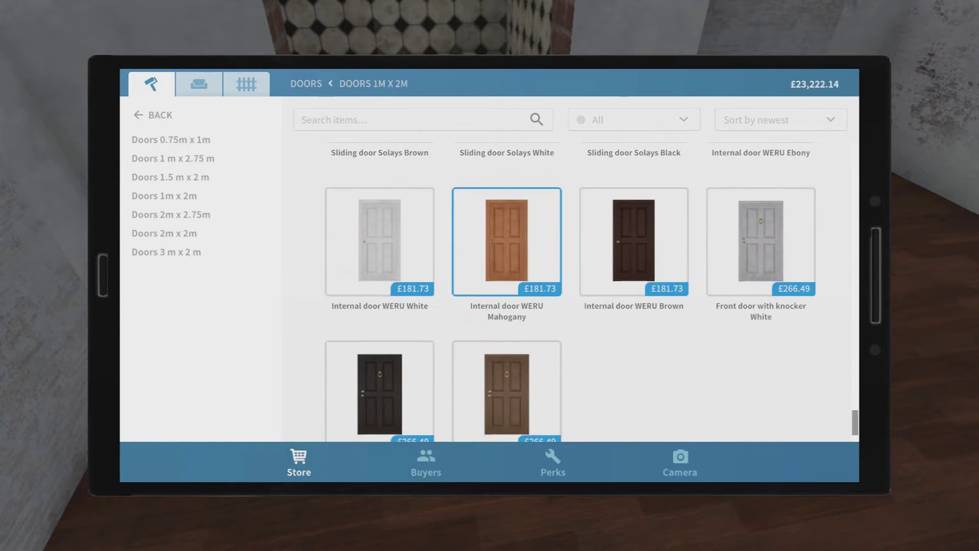
pyautogui.scroll(-1, 507, 241)
pyautogui.scroll(2, 633, 276)
pyautogui.click(507, 276)
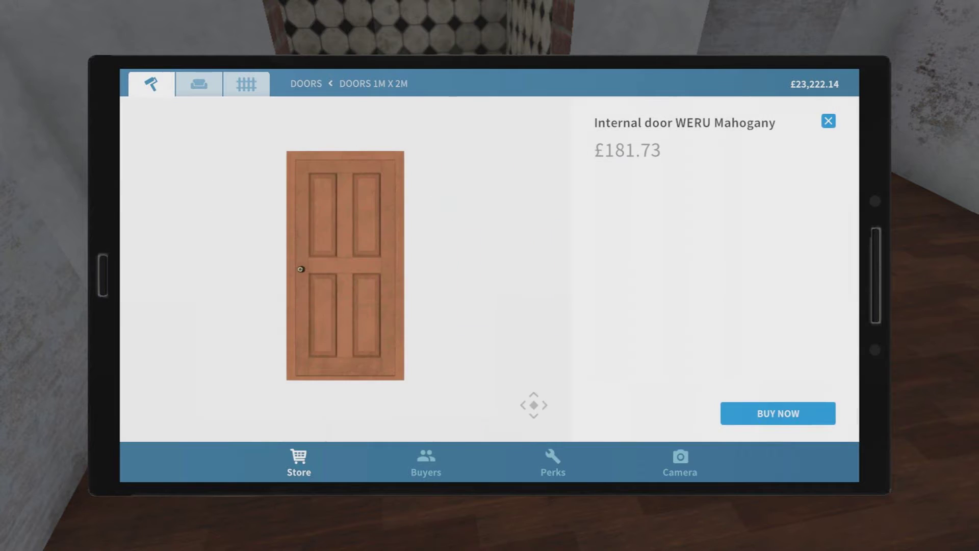
pyautogui.click(778, 413)
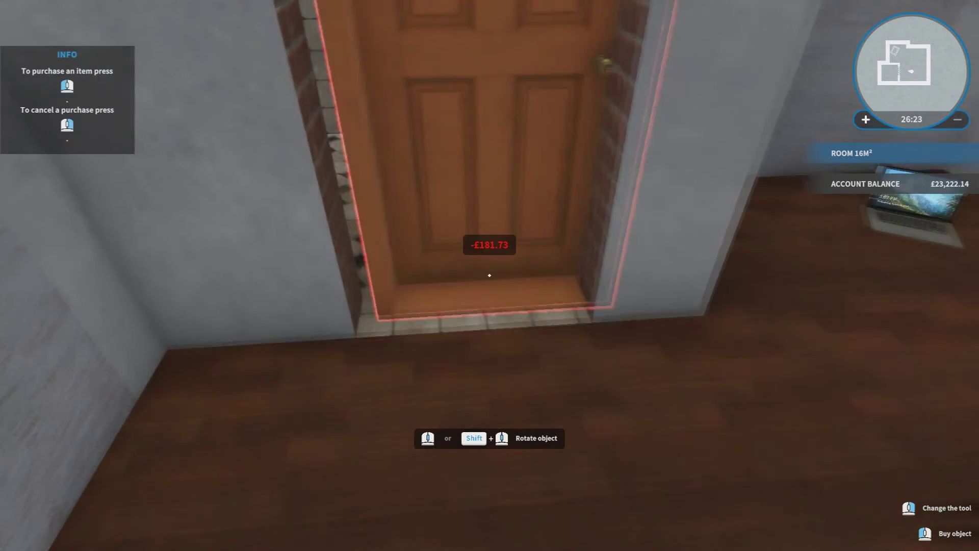
# Step: Fit the WERU Mahogany door in the tiled bathroom doorway, then walk through and back
pyautogui.press('w')
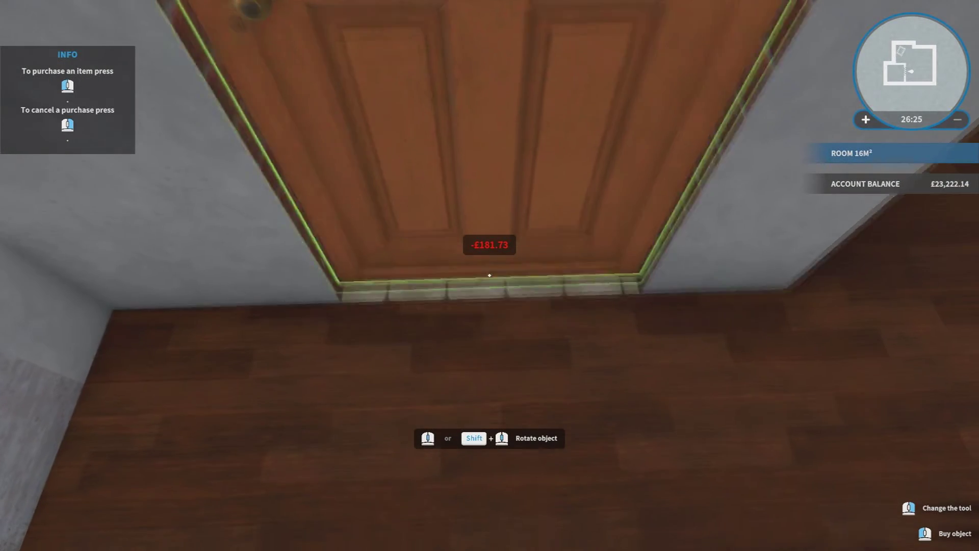
pyautogui.click(489, 275)
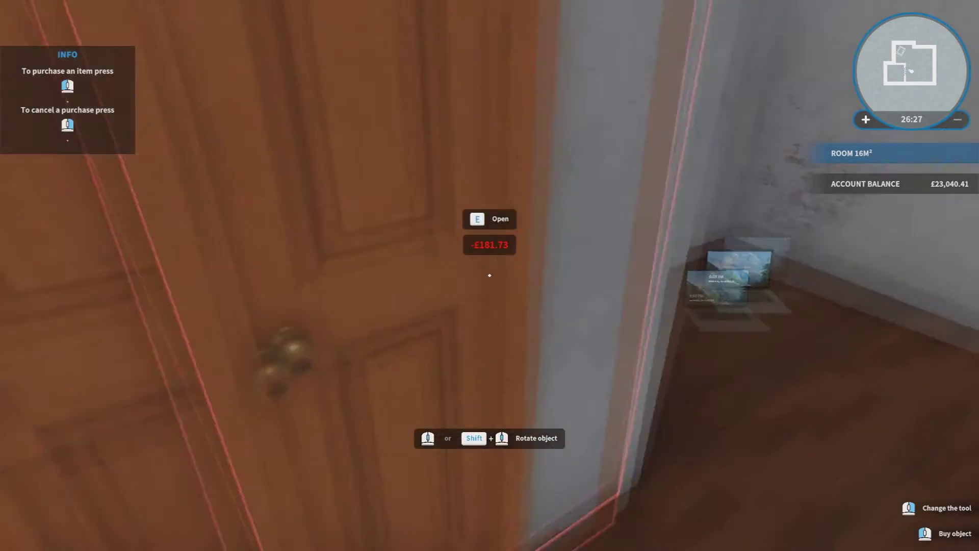
pyautogui.press('e')
pyautogui.press('w')
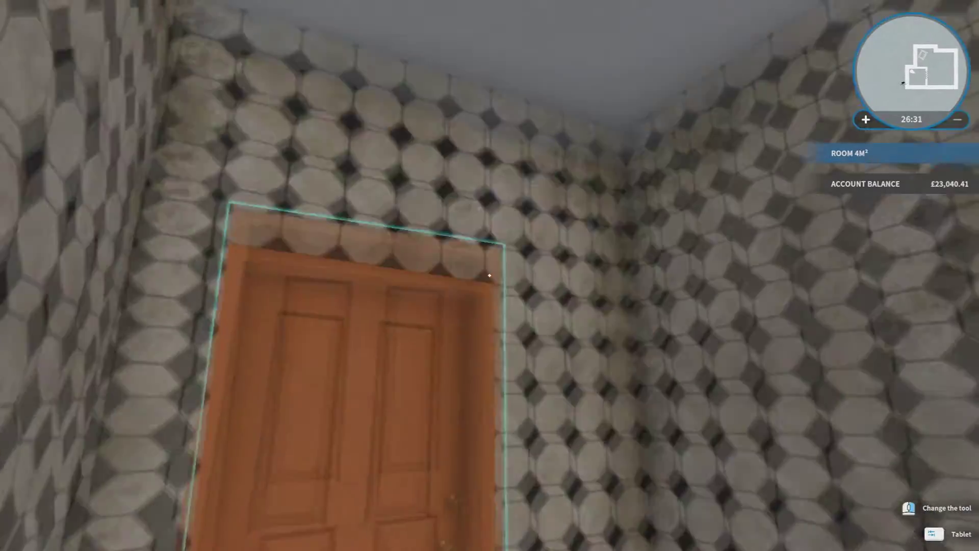
pyautogui.press('w')
pyautogui.press('w')
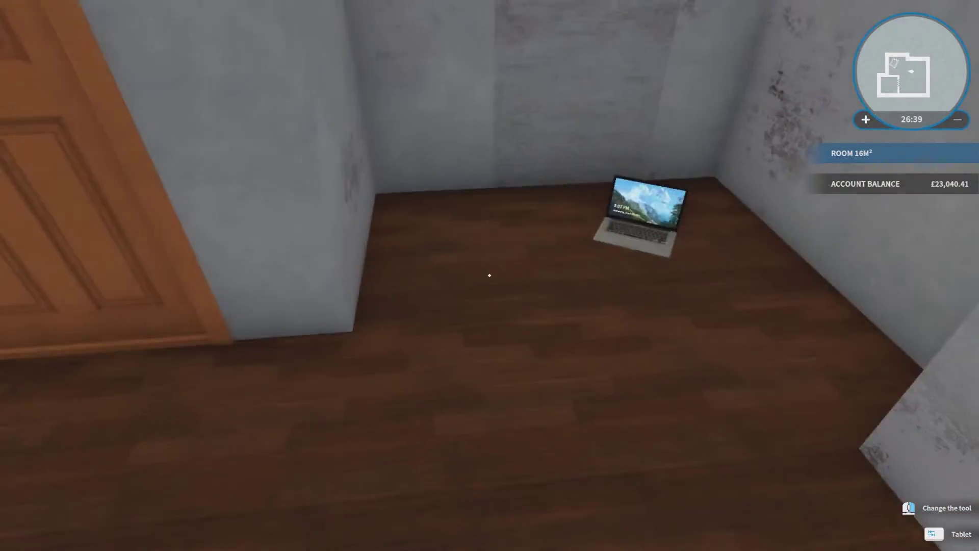
# Step: Step out into the garden and try spraying water with the garden hose
pyautogui.press('e')
pyautogui.press('w')
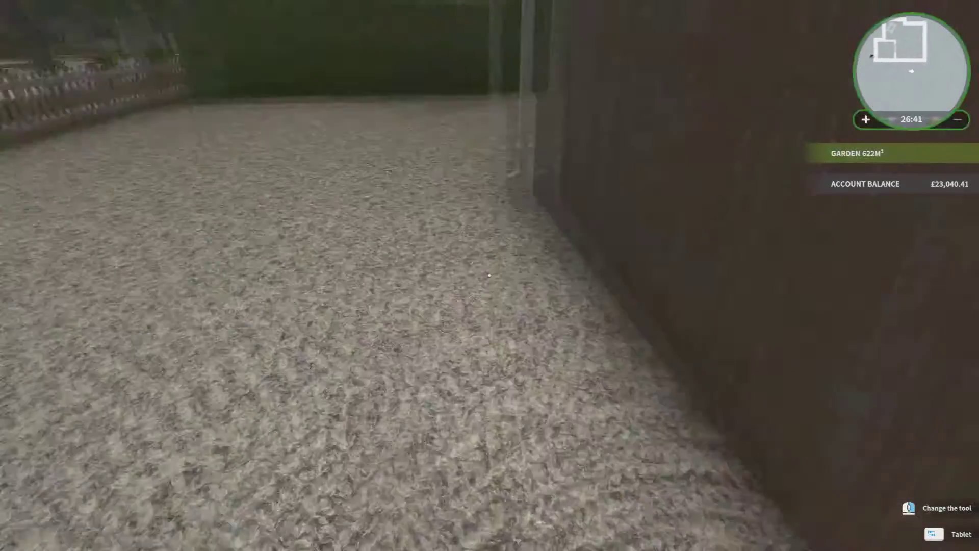
pyautogui.press('w')
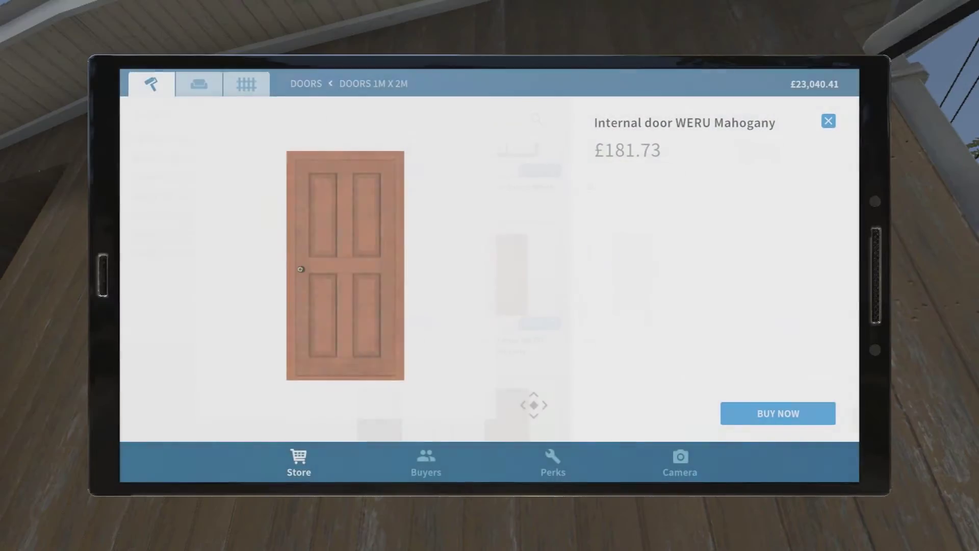
pyautogui.press('Tab')
pyautogui.middleClick(490, 275)
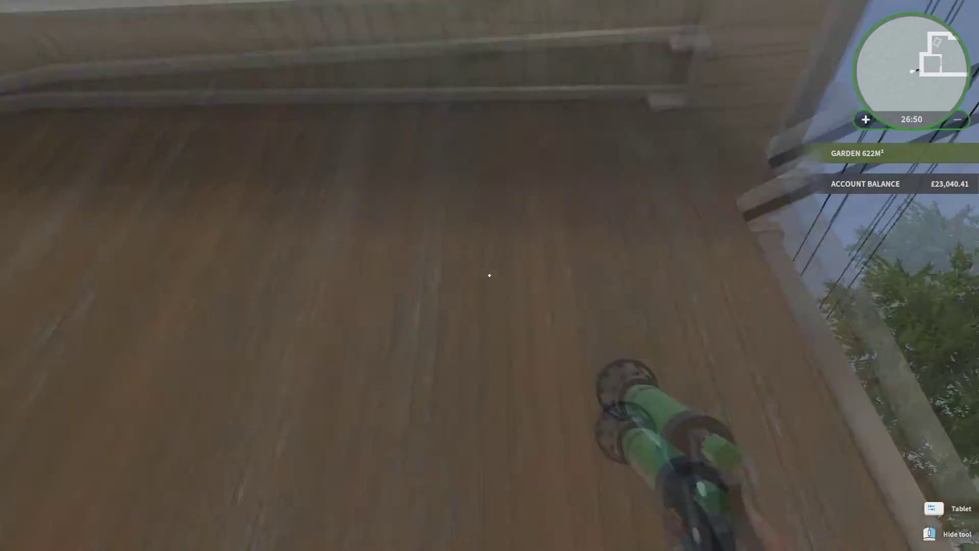
pyautogui.click(489, 276)
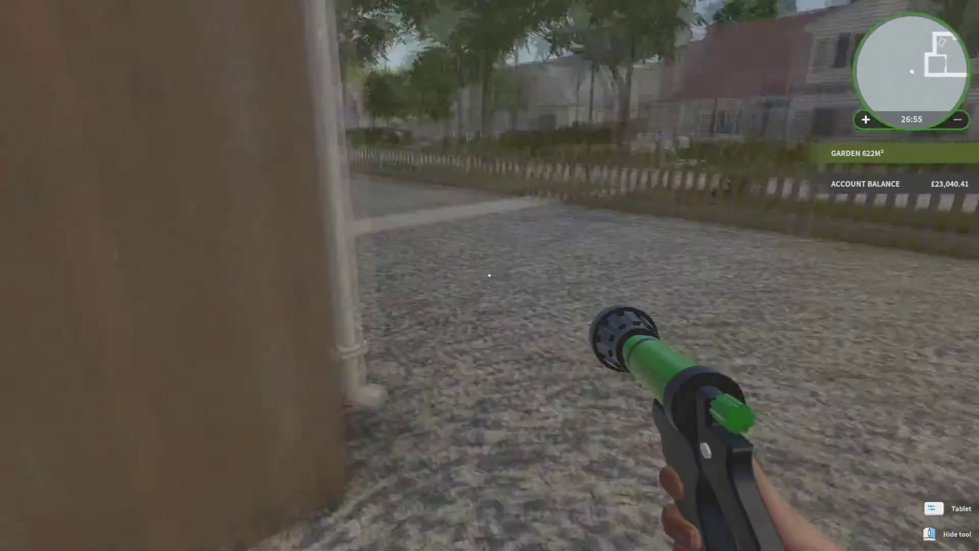
# Step: Walk back into the 16 m² room and bring up the tablet store catalogue
pyautogui.press('w')
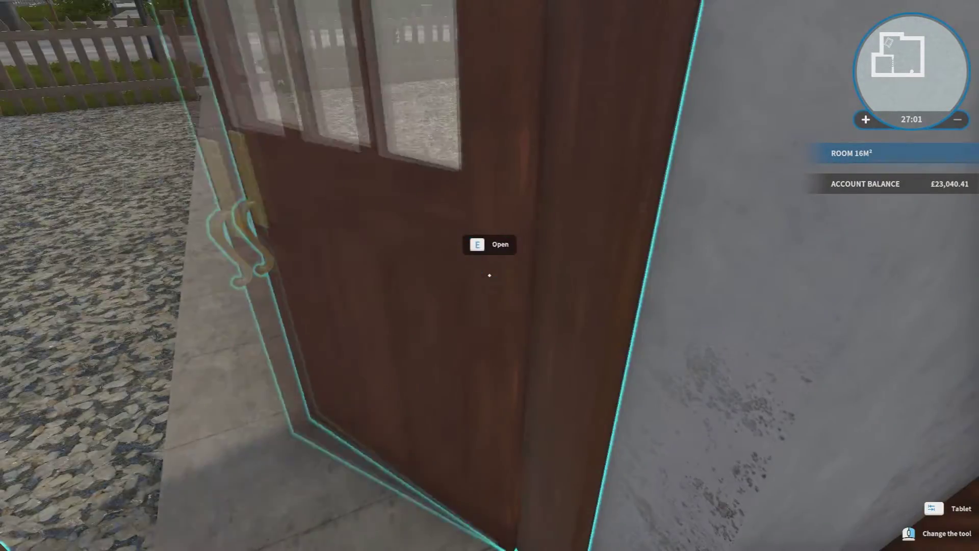
pyautogui.press('w')
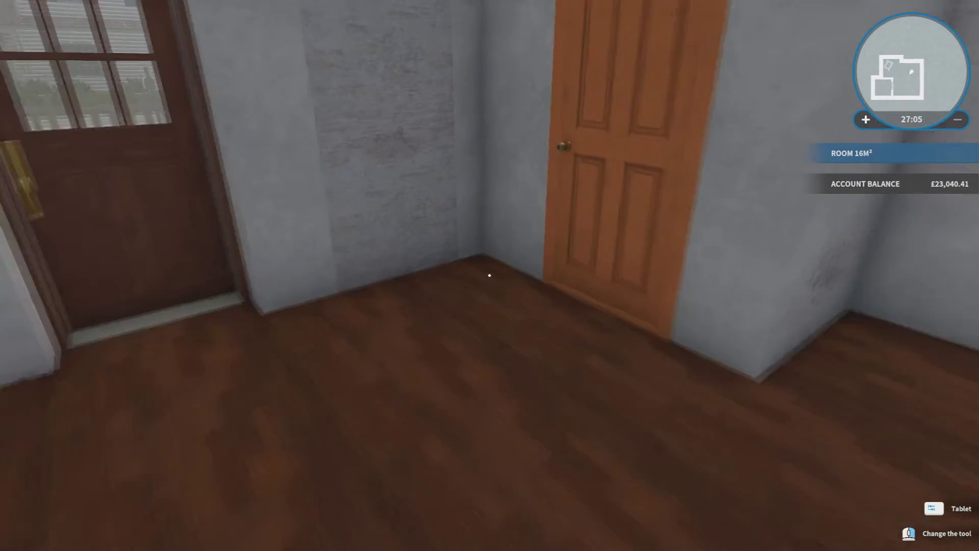
pyautogui.press('w')
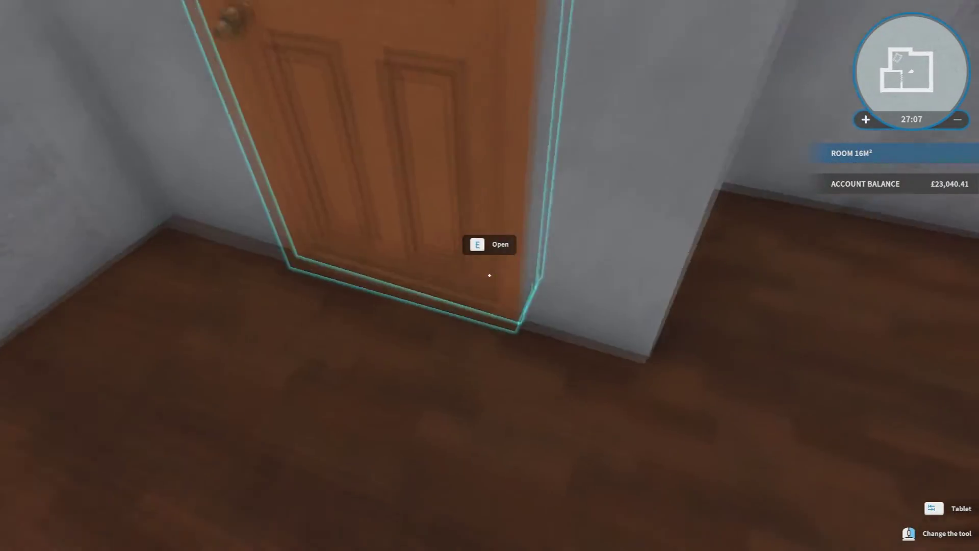
pyautogui.press('Tab')
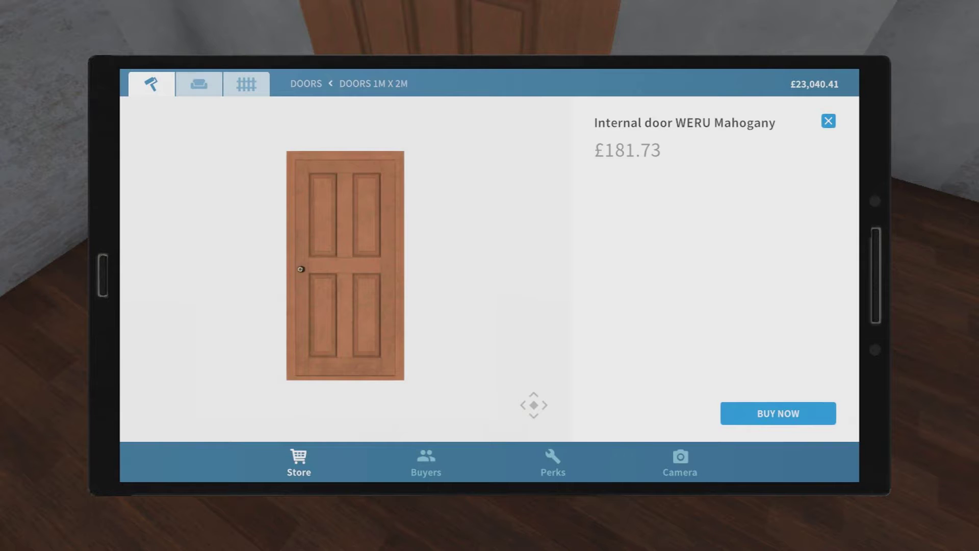
pyautogui.click(156, 91)
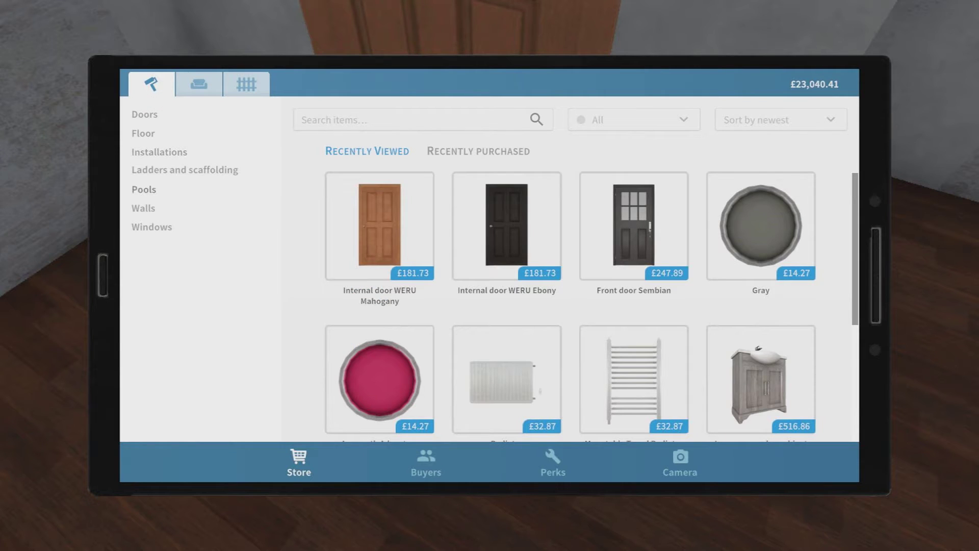
pyautogui.scroll(-3, 592, 307)
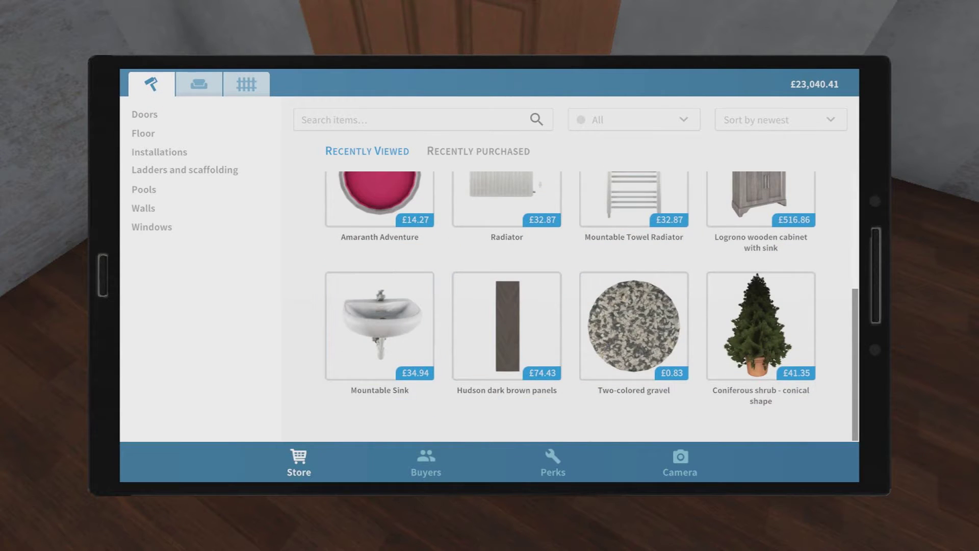
# Step: Buy Milky Way wall paint in size L from Walls > Paint (balance £23,014.02)
pyautogui.click(144, 208)
pyautogui.click(155, 158)
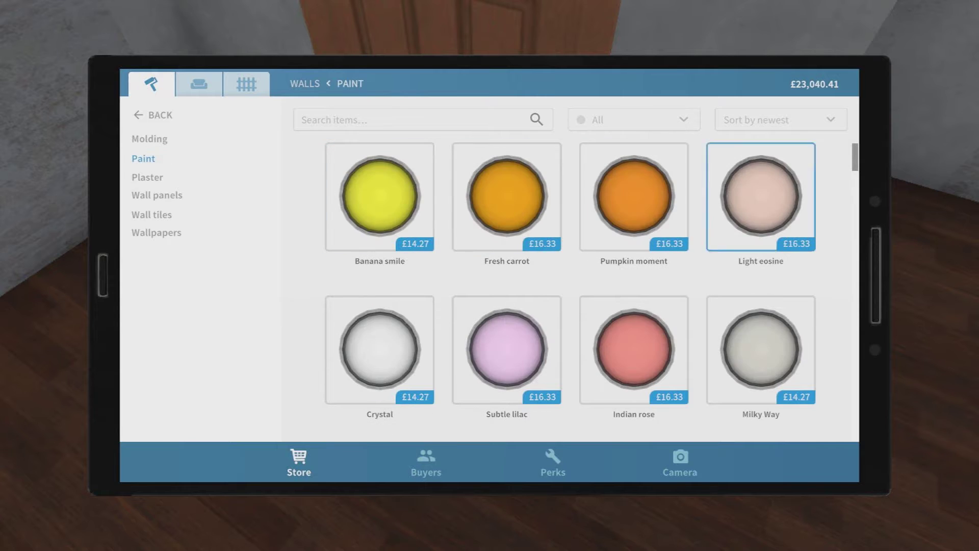
pyautogui.scroll(-1, 761, 306)
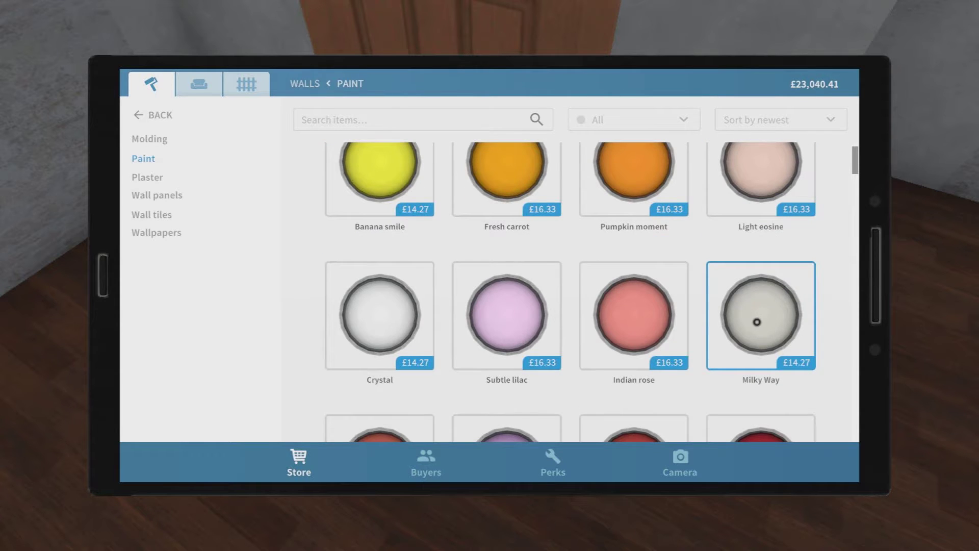
pyautogui.click(756, 322)
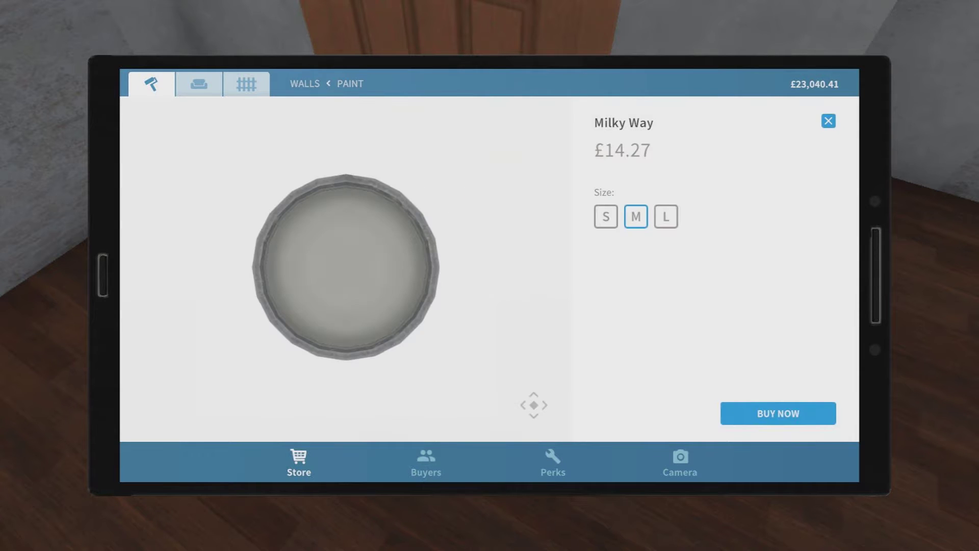
pyautogui.click(663, 217)
pyautogui.click(777, 414)
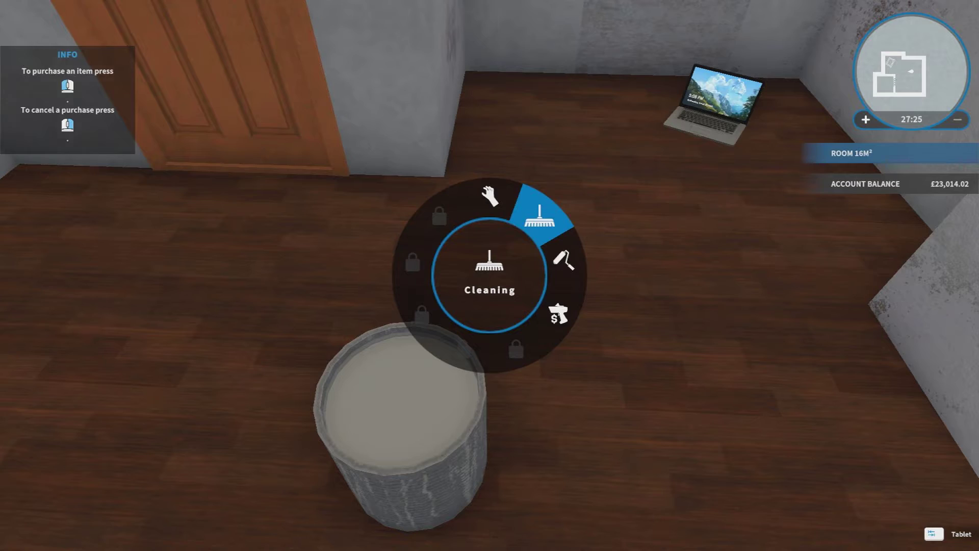
# Step: Roll Milky Way paint beside the door, on the window reveal and above the window
pyautogui.click(489, 276)
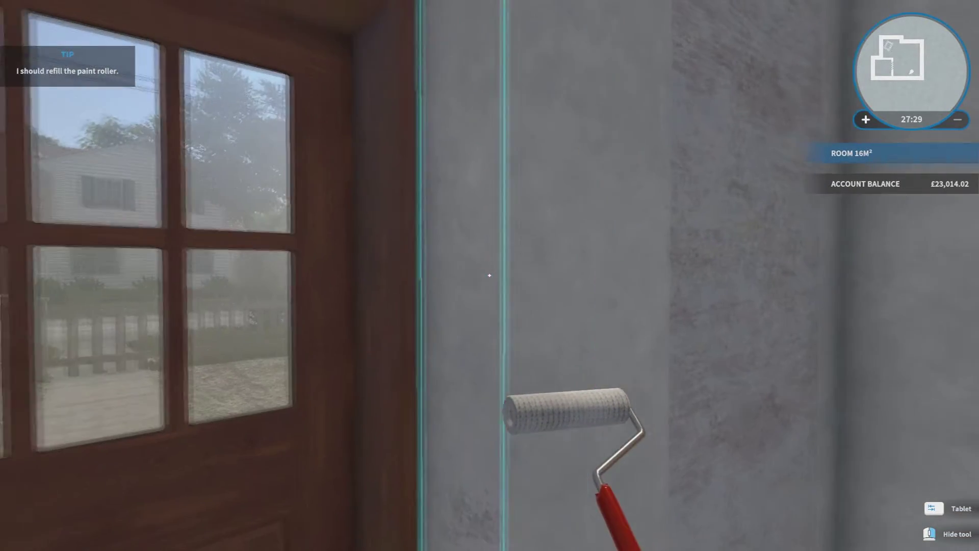
pyautogui.click(490, 276)
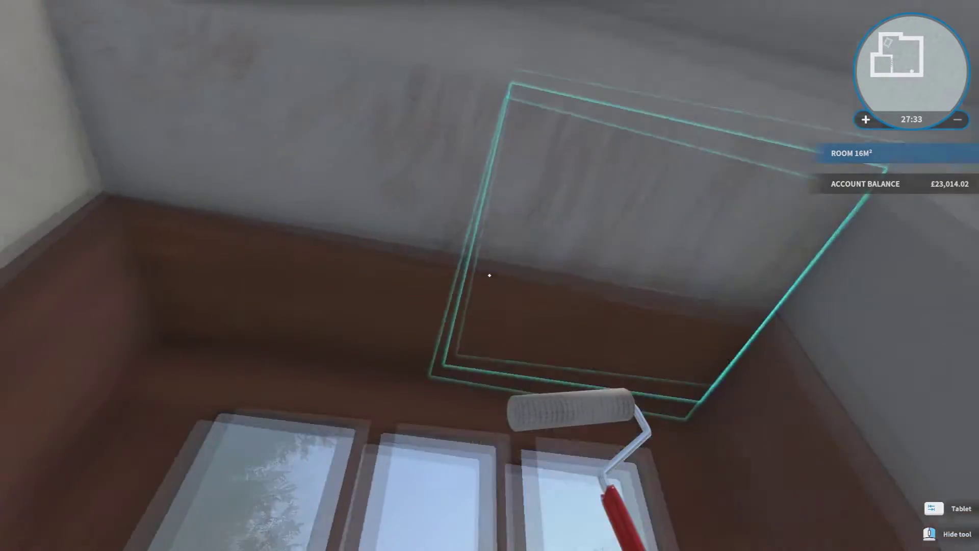
pyautogui.click(490, 276)
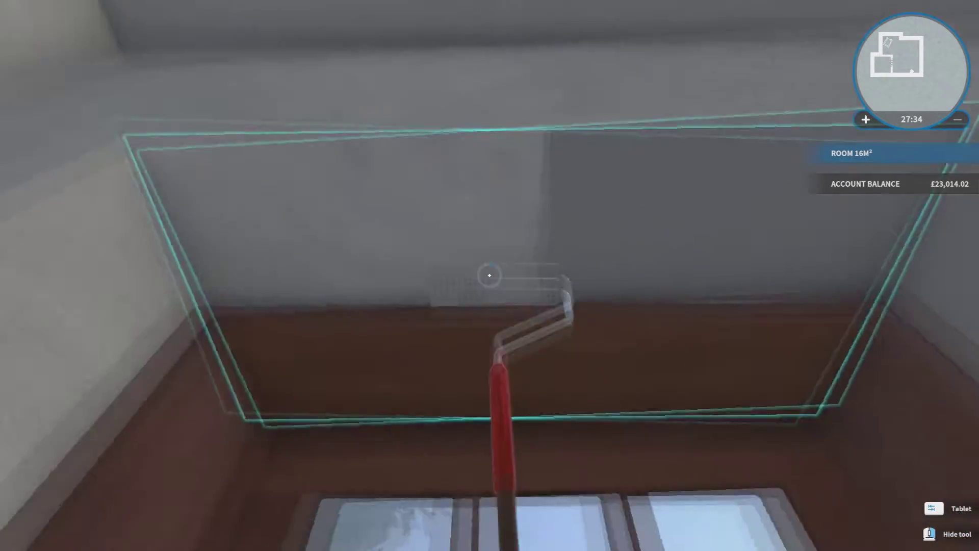
pyautogui.click(489, 276)
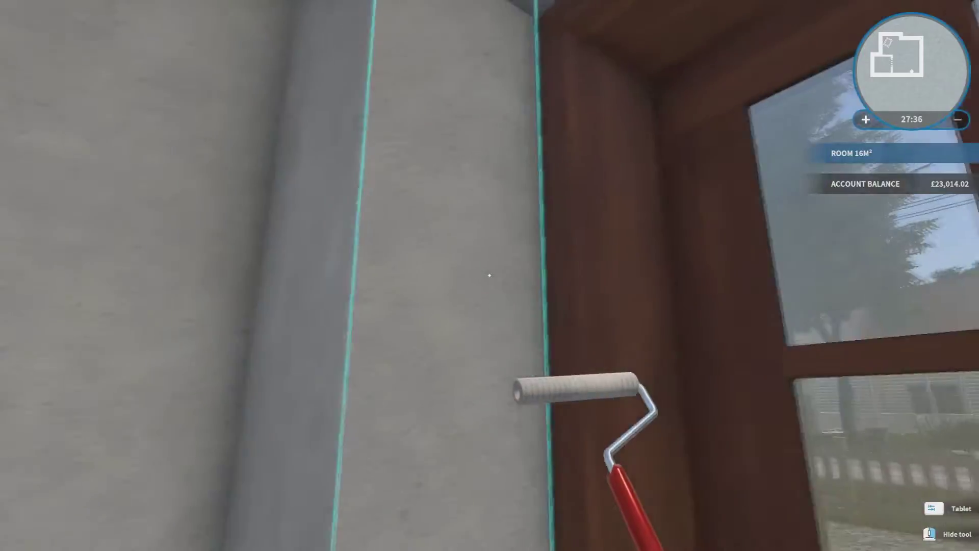
pyautogui.click(489, 276)
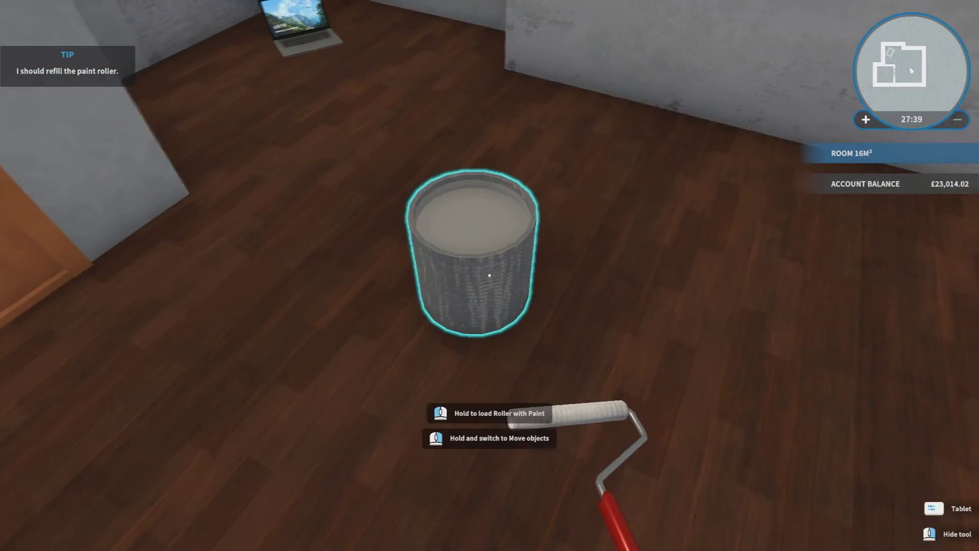
pyautogui.click(490, 275)
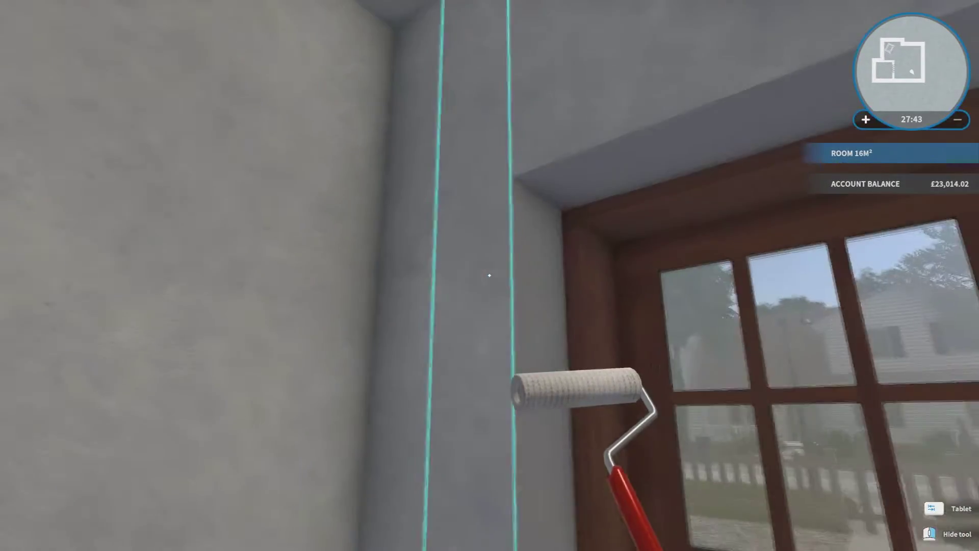
pyautogui.click(489, 276)
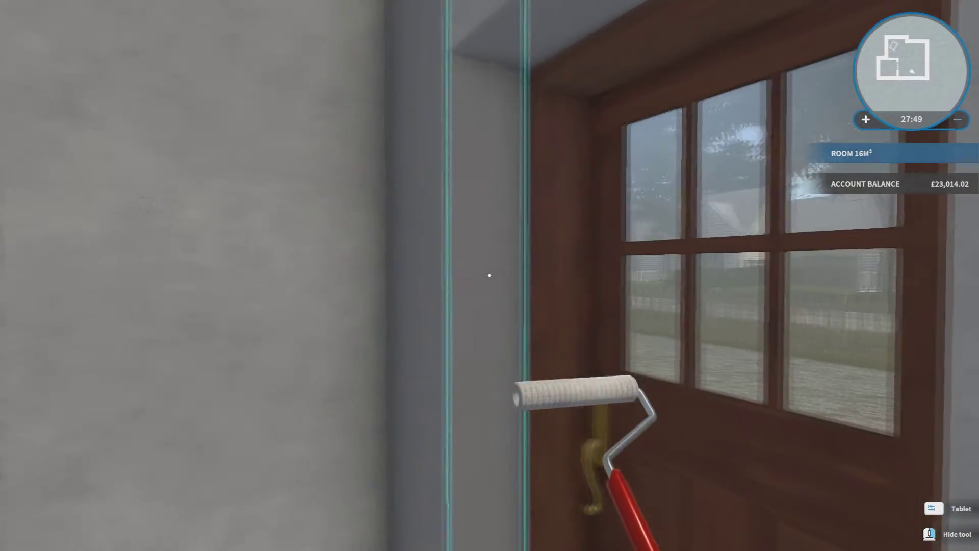
pyautogui.click(490, 275)
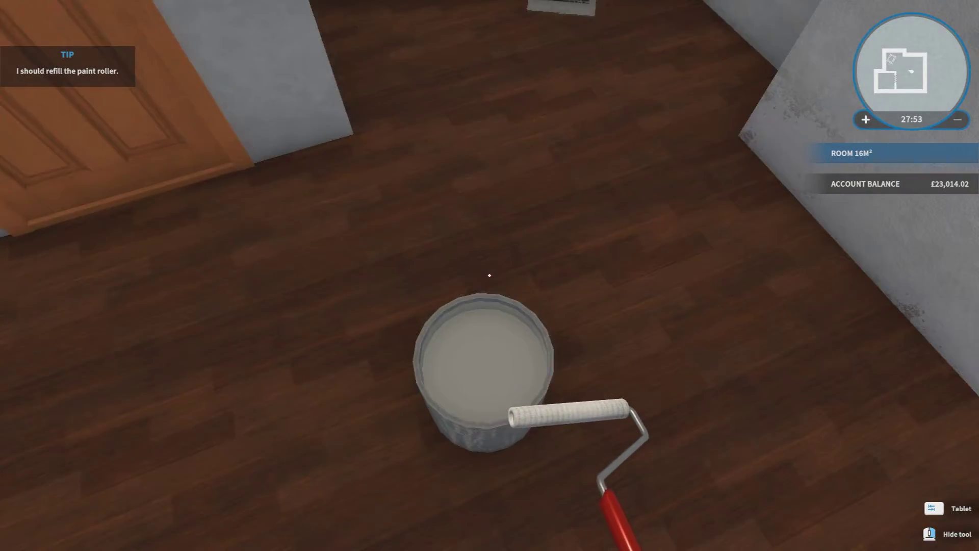
pyautogui.click(489, 276)
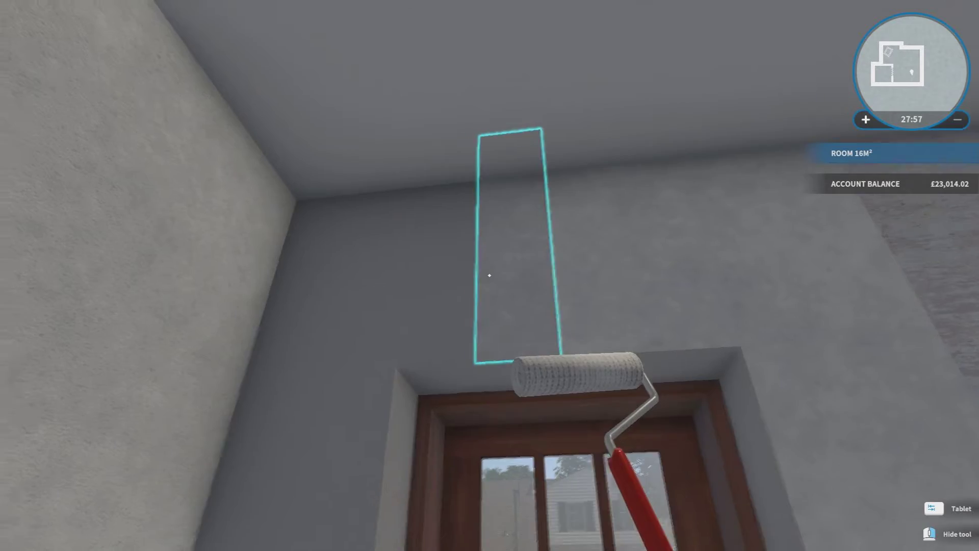
pyautogui.click(490, 275)
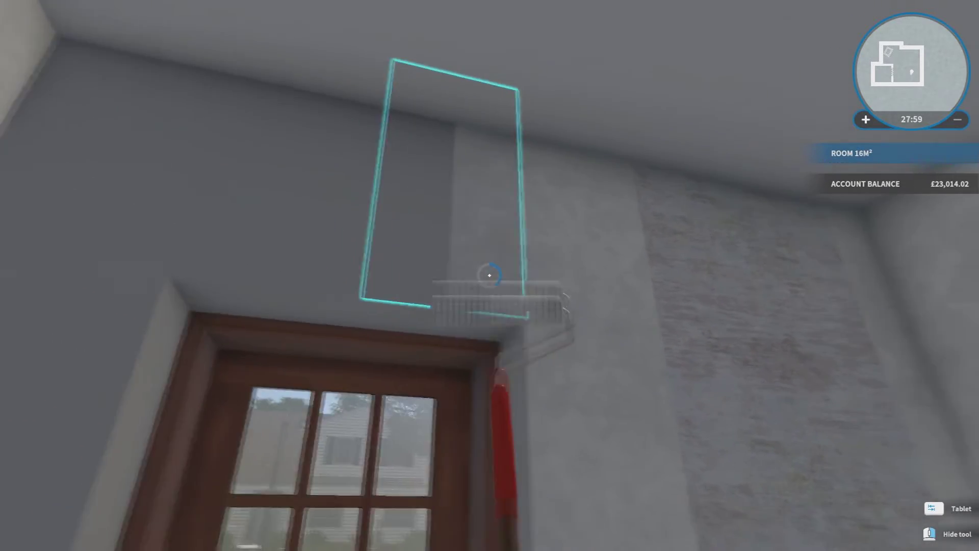
pyautogui.click(490, 275)
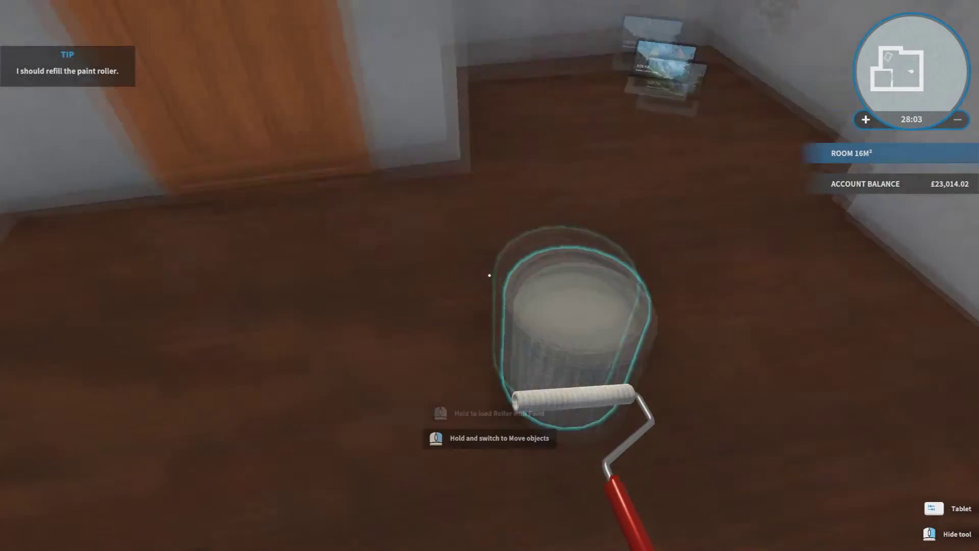
# Step: Paint the outlined strips beside the front door, reloading the roller from the can
pyautogui.click(490, 276)
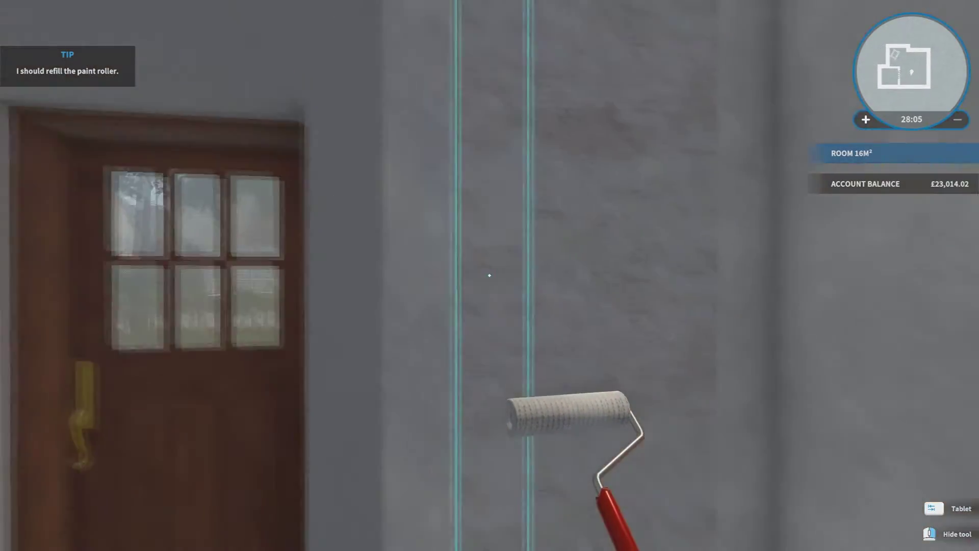
pyautogui.click(490, 275)
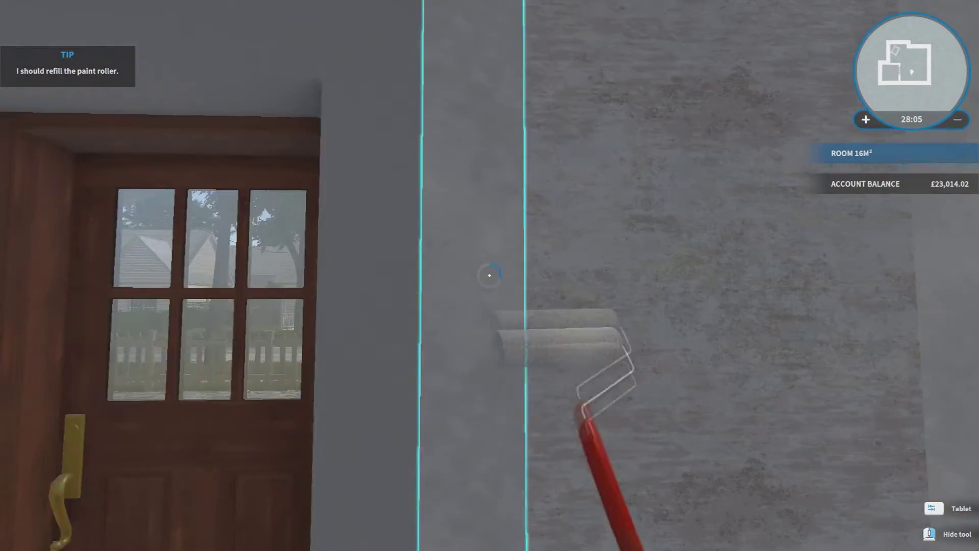
pyautogui.click(490, 276)
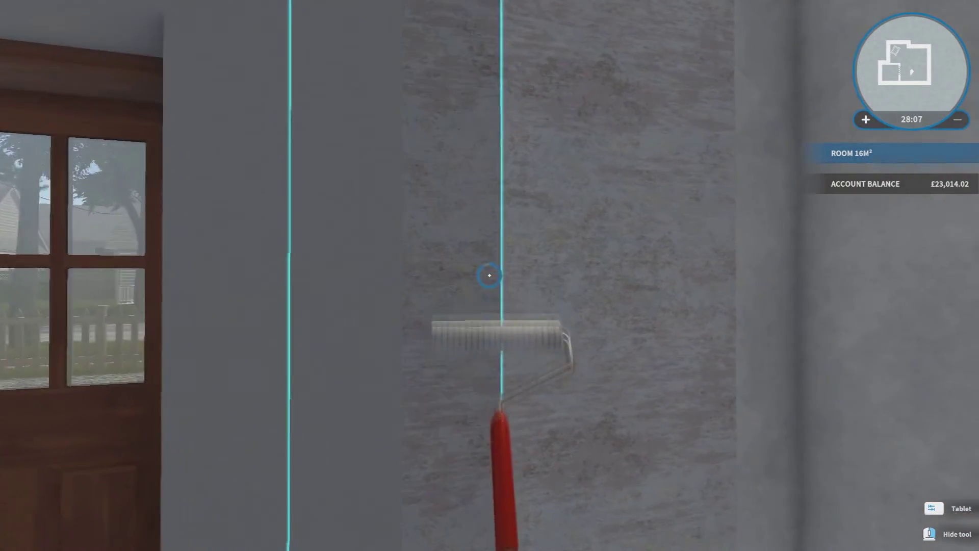
pyautogui.click(489, 276)
pyautogui.click(489, 275)
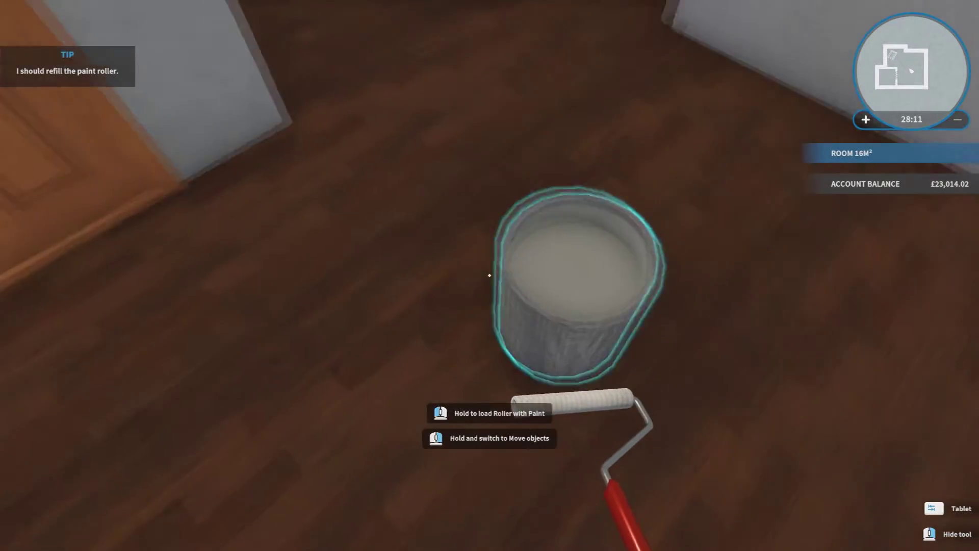
pyautogui.click(490, 276)
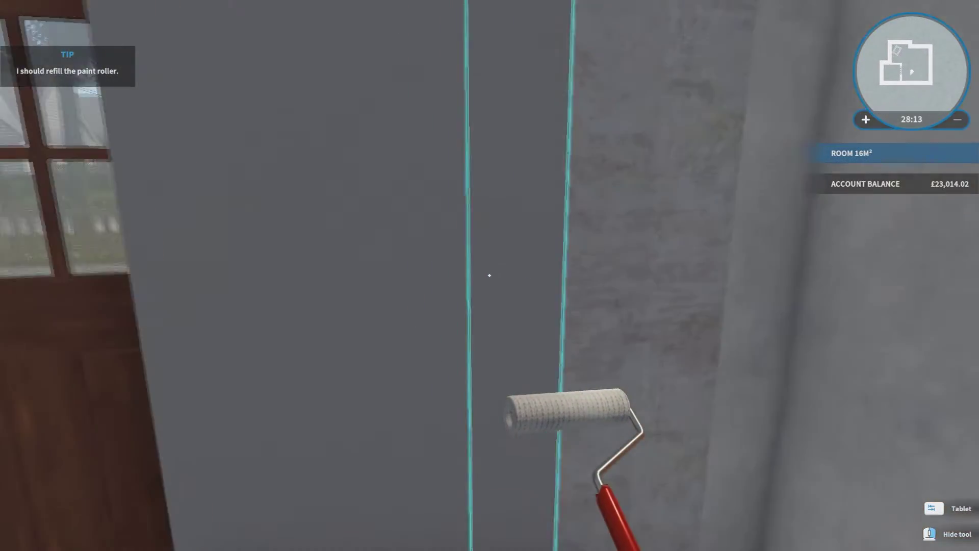
pyautogui.click(489, 276)
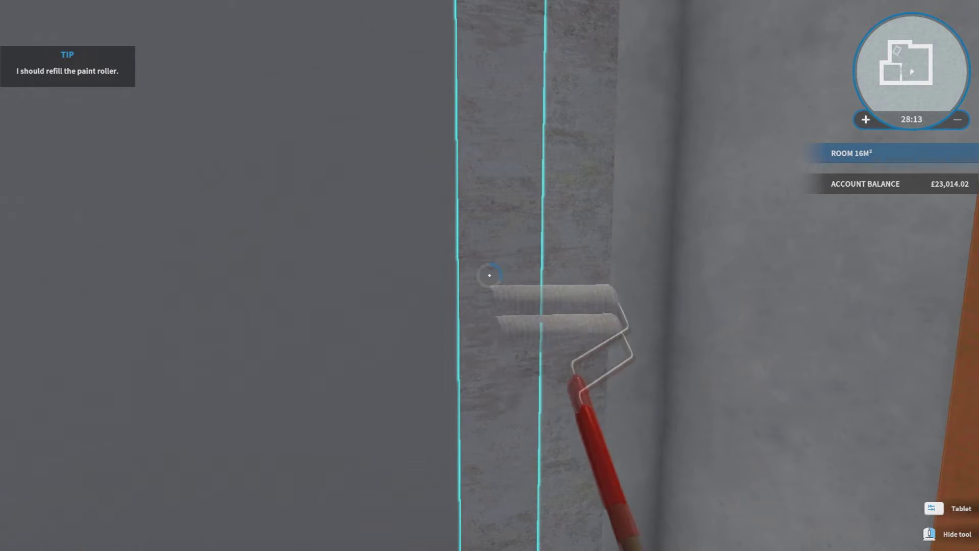
pyautogui.click(490, 276)
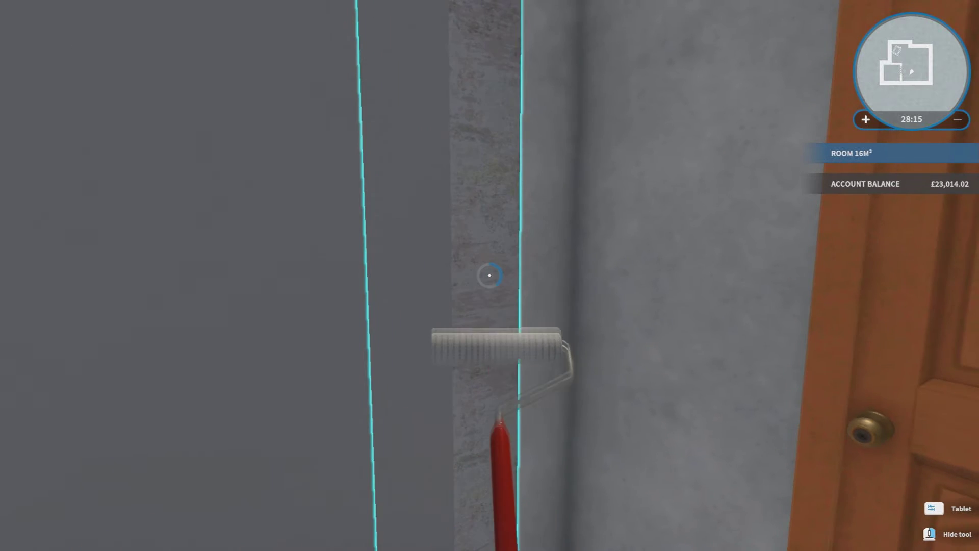
pyautogui.click(490, 275)
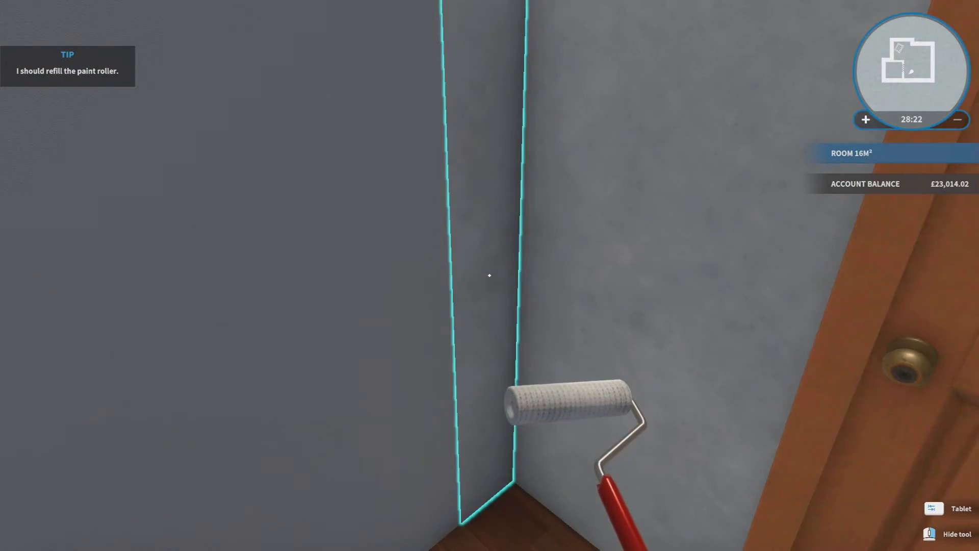
pyautogui.click(490, 276)
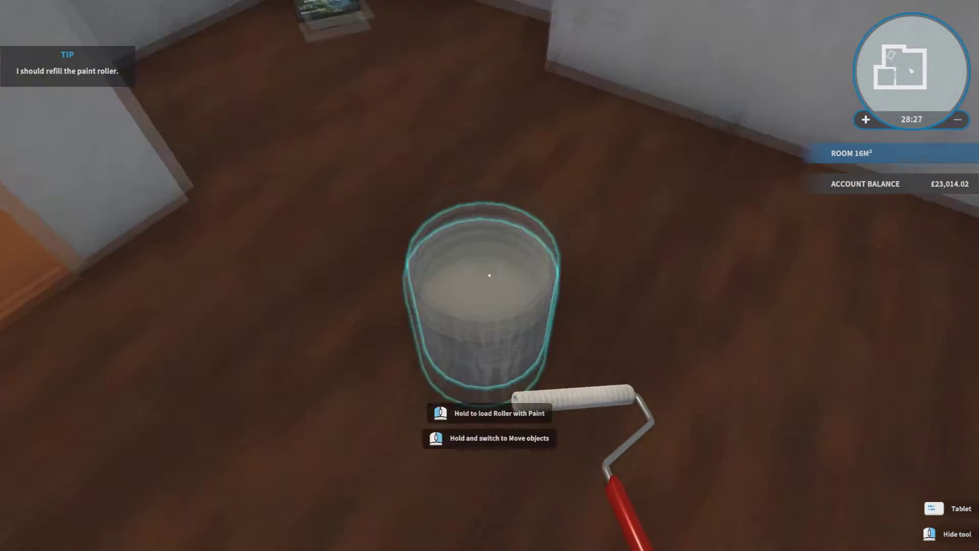
pyautogui.click(489, 276)
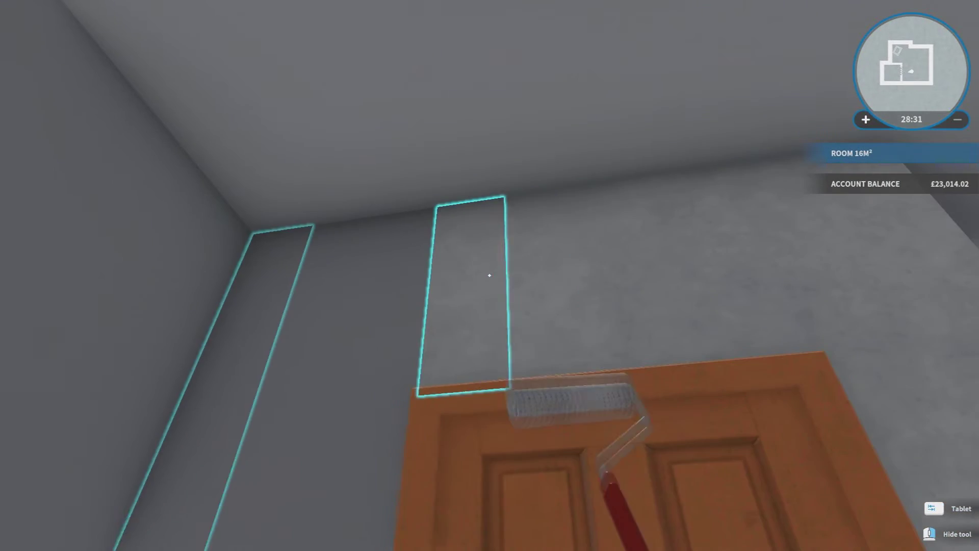
# Step: Roll Milky Way onto the strips above and beside the door, then reload the roller
pyautogui.moveTo(490, 276); pyautogui.dragTo(490, 275)
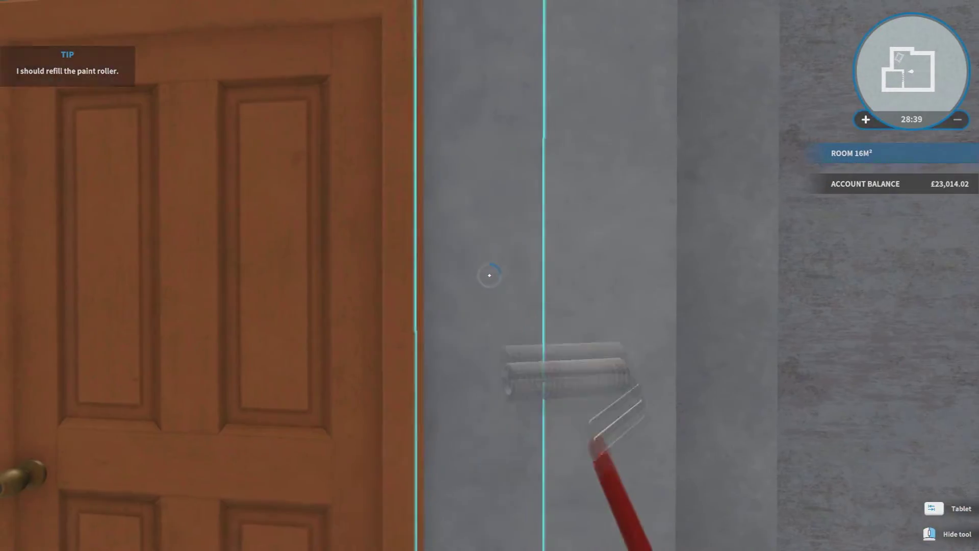
pyautogui.moveTo(489, 276); pyautogui.dragTo(489, 275)
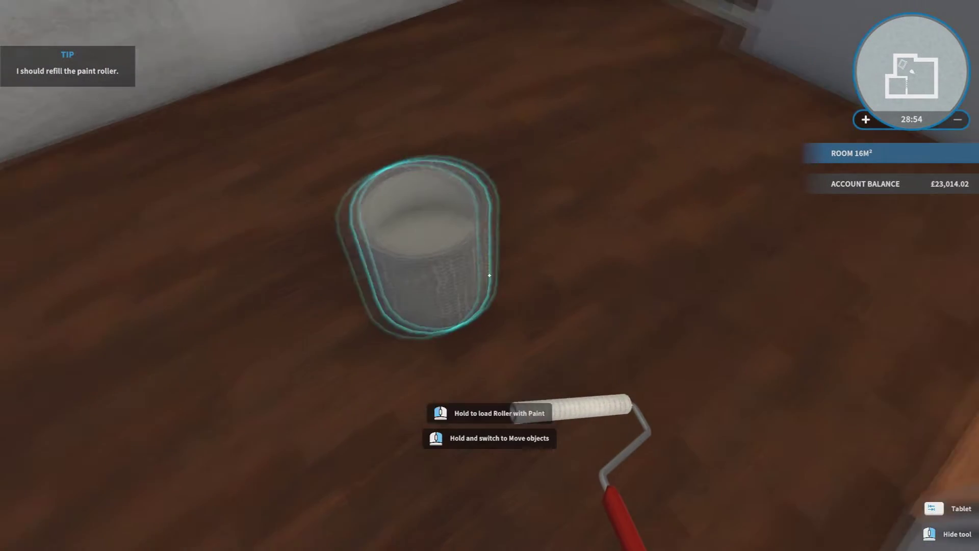
pyautogui.moveTo(489, 275); pyautogui.dragTo(490, 275)
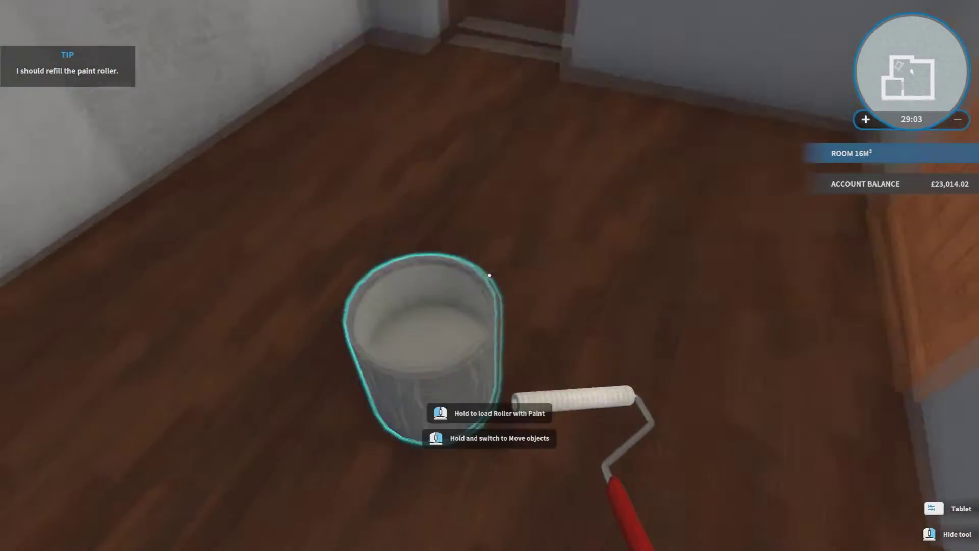
pyautogui.moveTo(490, 276); pyautogui.dragTo(490, 276)
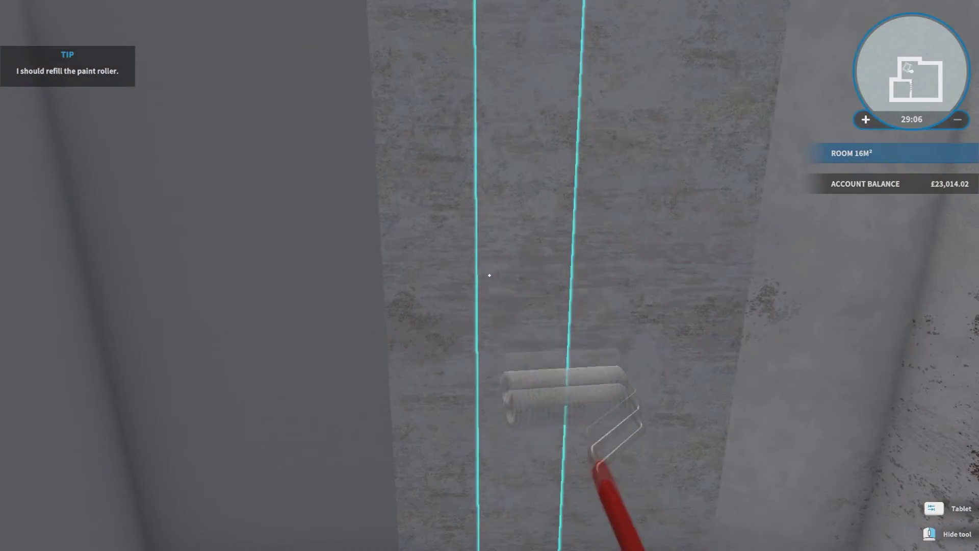
# Step: Paint the stained corner strips and nearby outlined wall strips, refilling the roller
pyautogui.moveTo(490, 276); pyautogui.dragTo(490, 276)
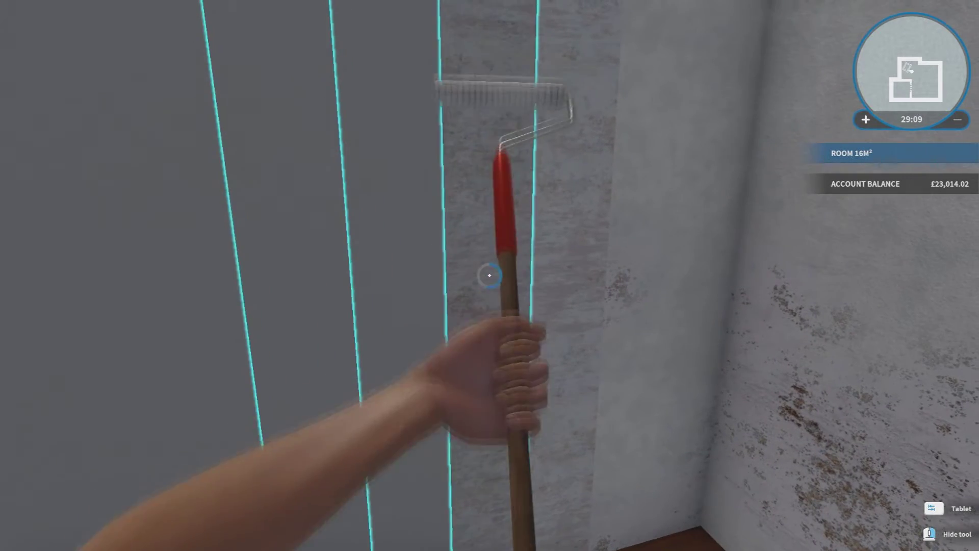
pyautogui.moveTo(490, 276); pyautogui.dragTo(490, 275)
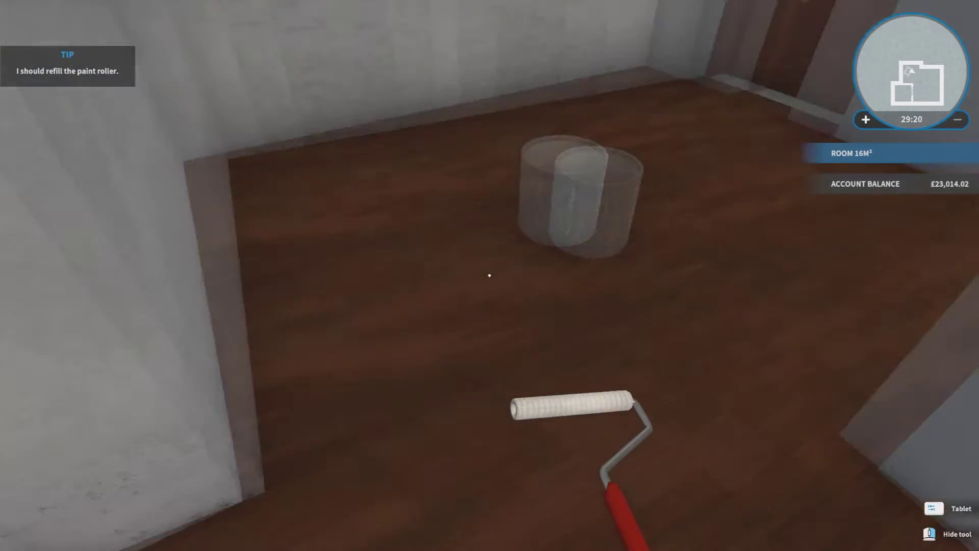
pyautogui.moveTo(490, 275); pyautogui.dragTo(490, 276)
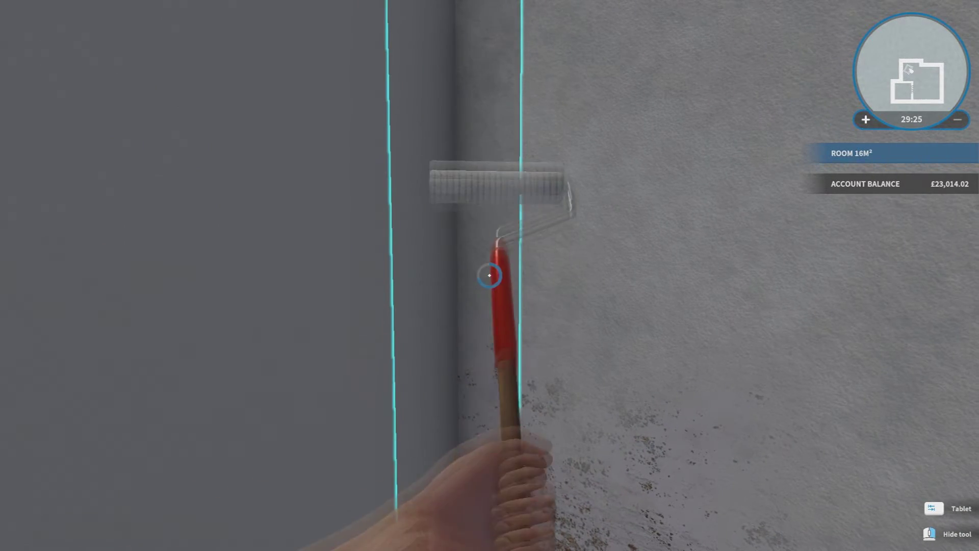
pyautogui.moveTo(489, 275); pyautogui.dragTo(490, 275)
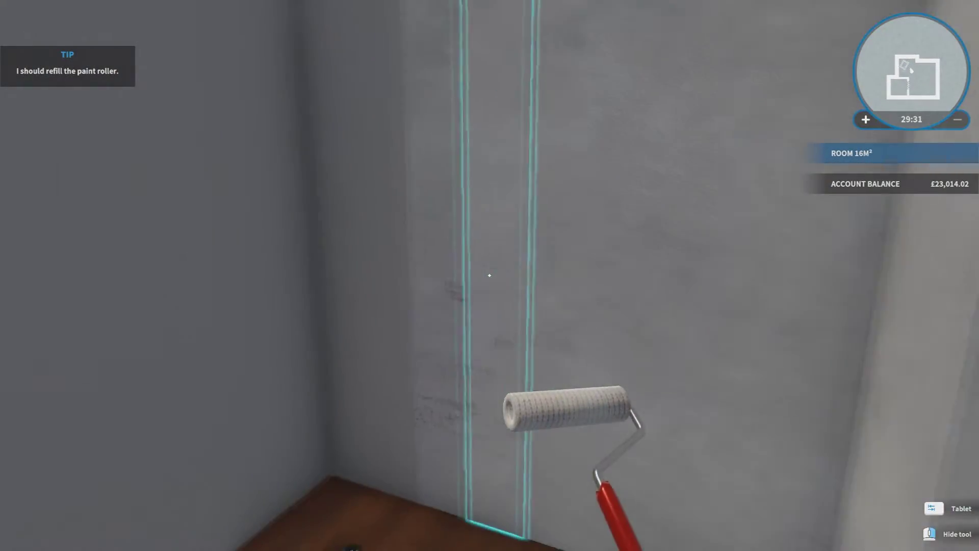
pyautogui.moveTo(490, 276); pyautogui.dragTo(490, 276)
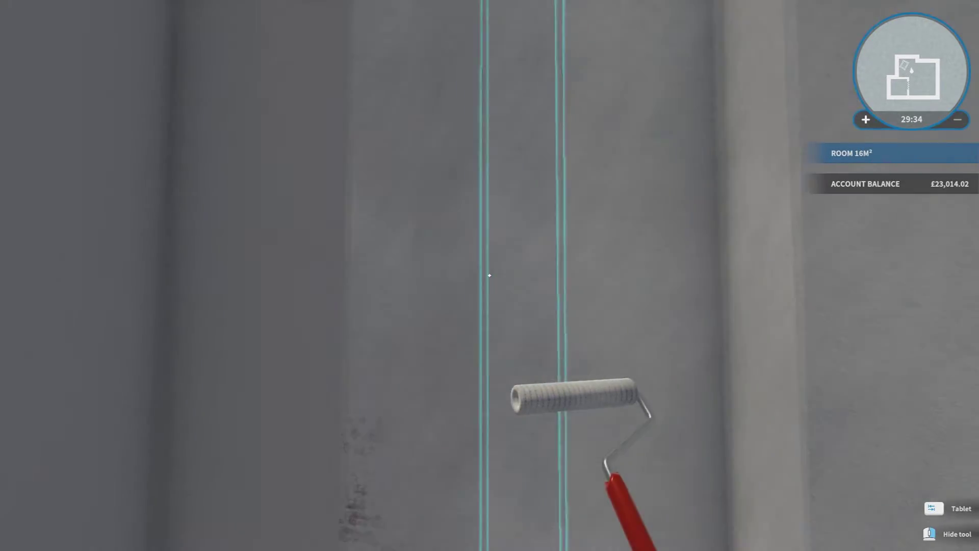
pyautogui.moveTo(490, 275); pyautogui.dragTo(490, 275)
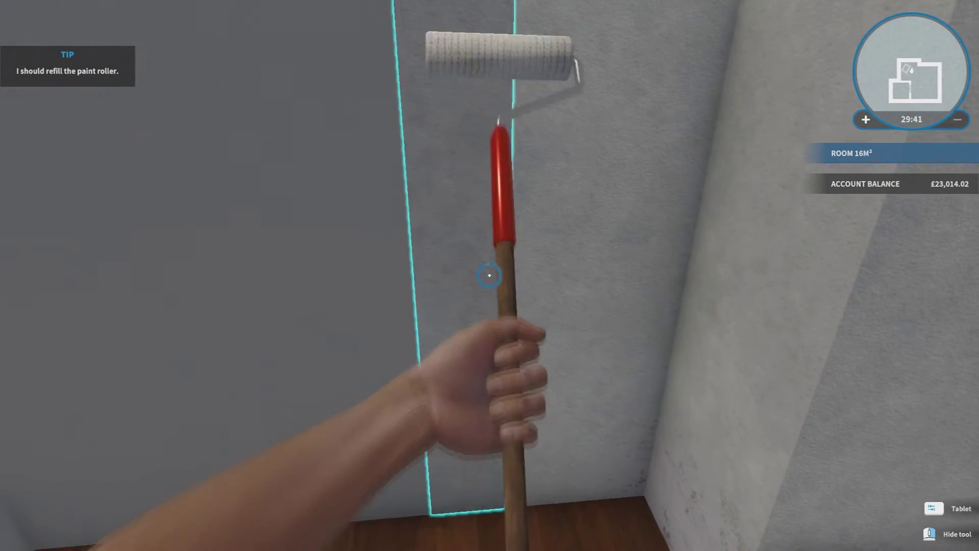
pyautogui.moveTo(490, 275); pyautogui.dragTo(490, 276)
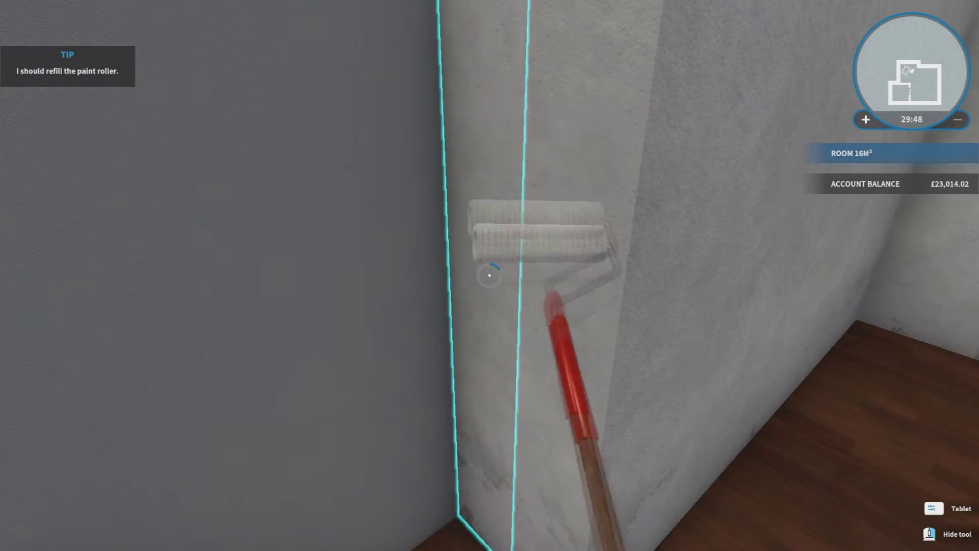
pyautogui.moveTo(490, 275); pyautogui.dragTo(490, 276)
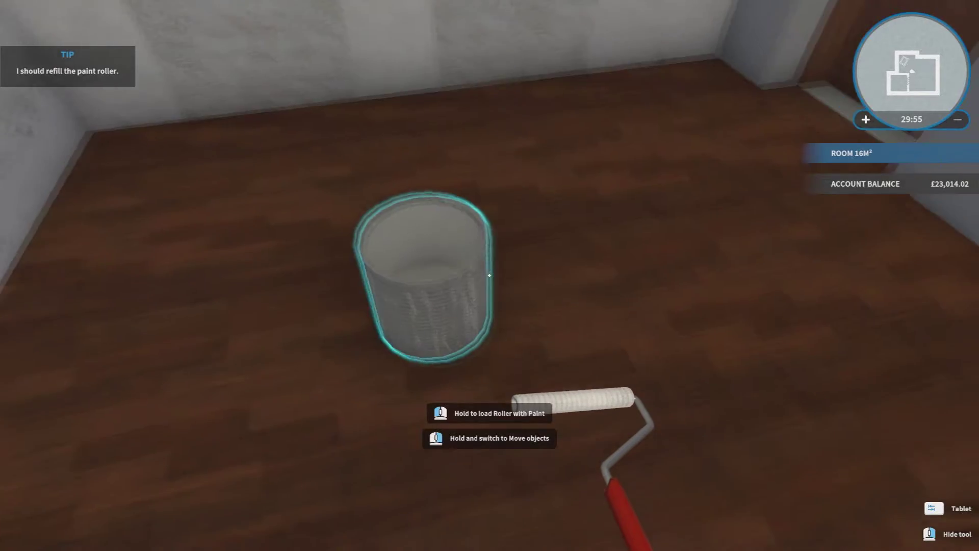
pyautogui.moveTo(491, 276); pyautogui.dragTo(489, 275)
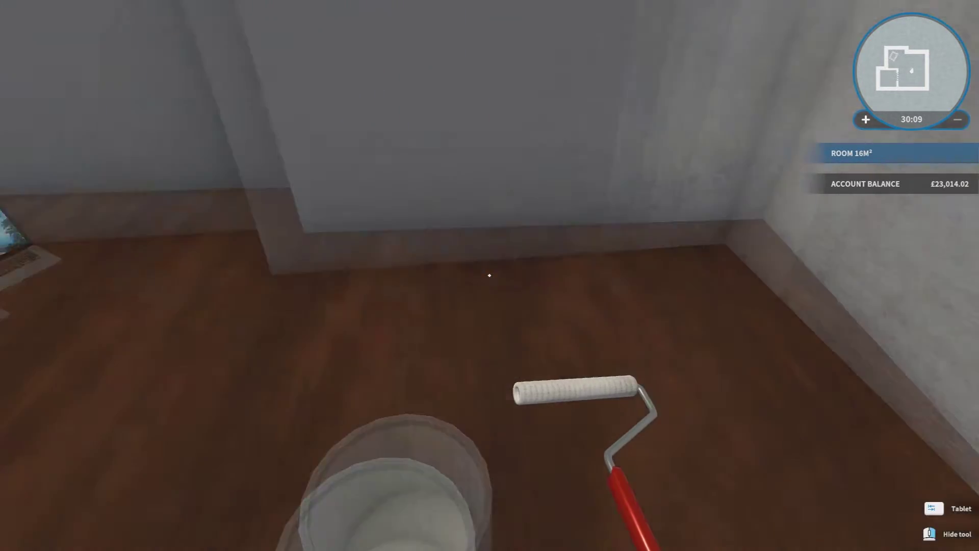
pyautogui.moveTo(490, 275); pyautogui.dragTo(490, 275)
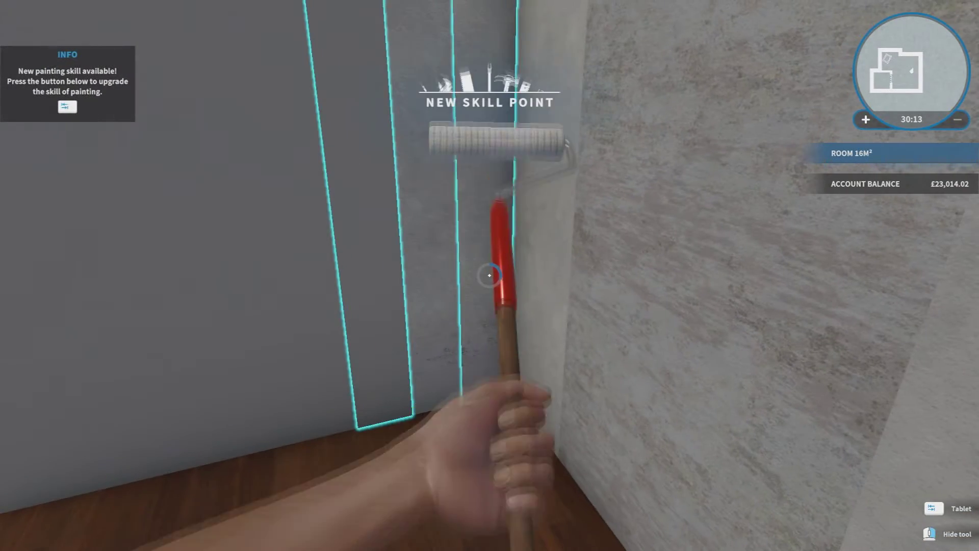
# Step: Check the painting skill upgrades, then paint the last outlined wall strip
pyautogui.press('Tab')
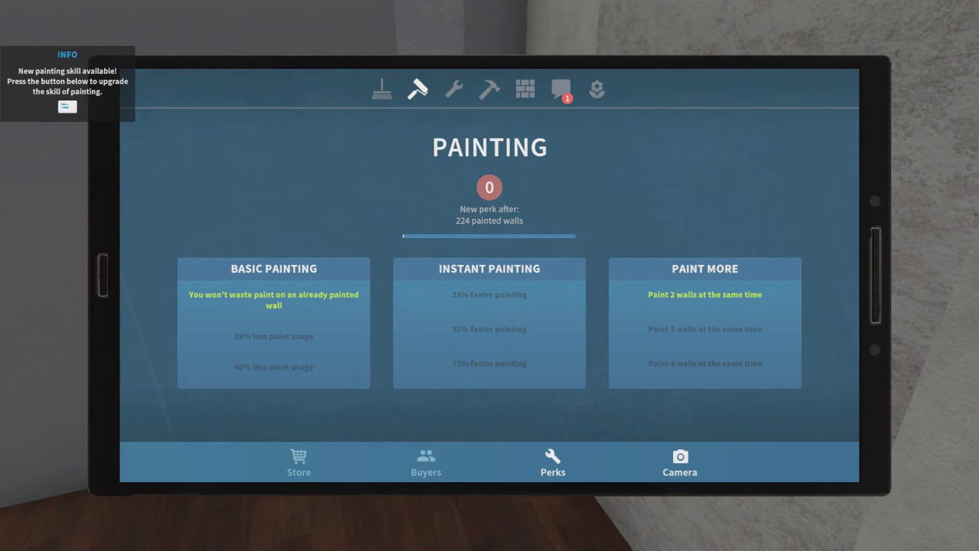
pyautogui.press('Tab')
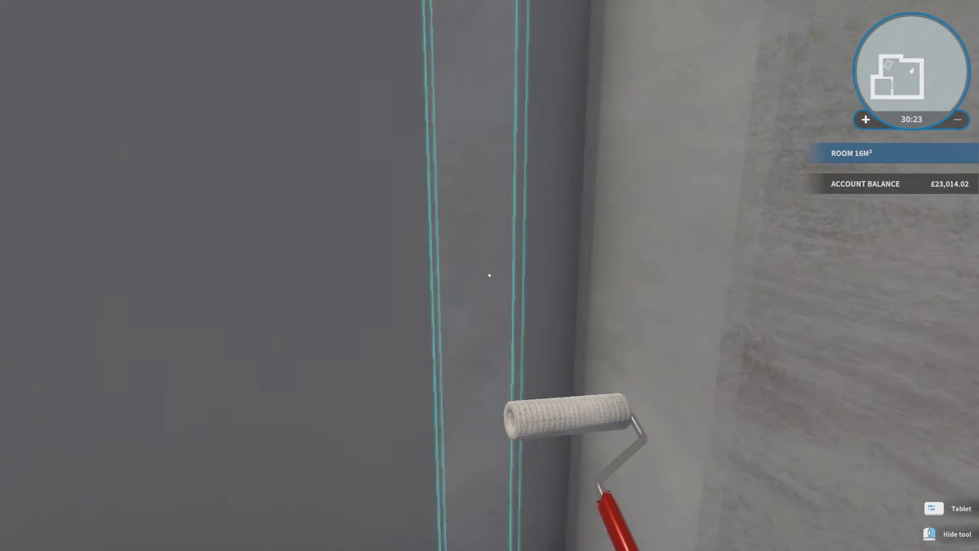
pyautogui.click(490, 275)
pyautogui.moveTo(491, 275); pyautogui.dragTo(490, 275)
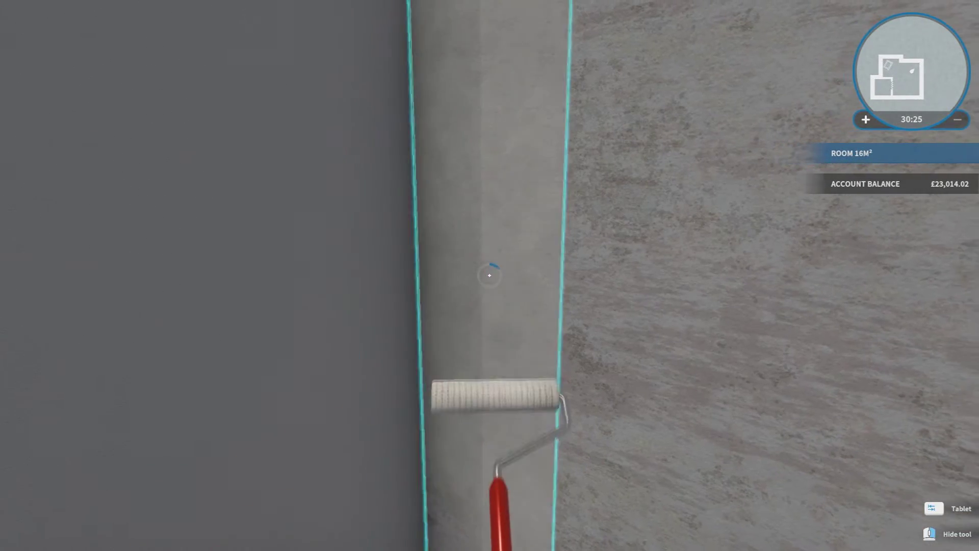
pyautogui.moveTo(490, 275); pyautogui.dragTo(490, 275)
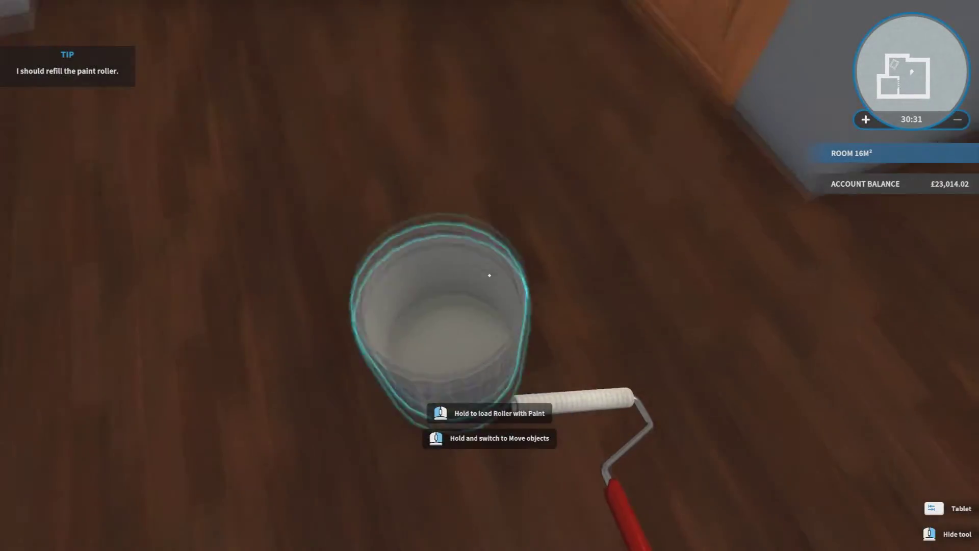
pyautogui.click(490, 275)
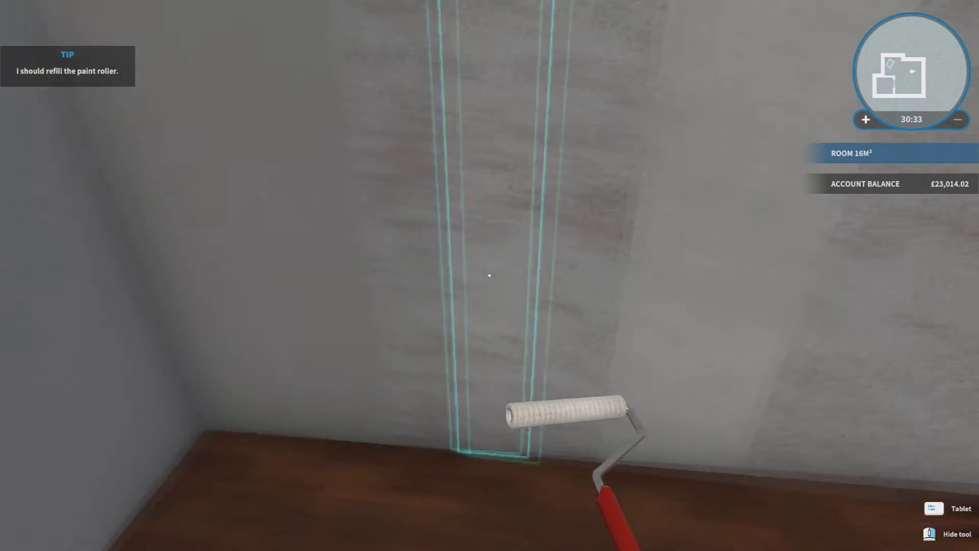
pyautogui.moveTo(490, 275); pyautogui.dragTo(490, 274)
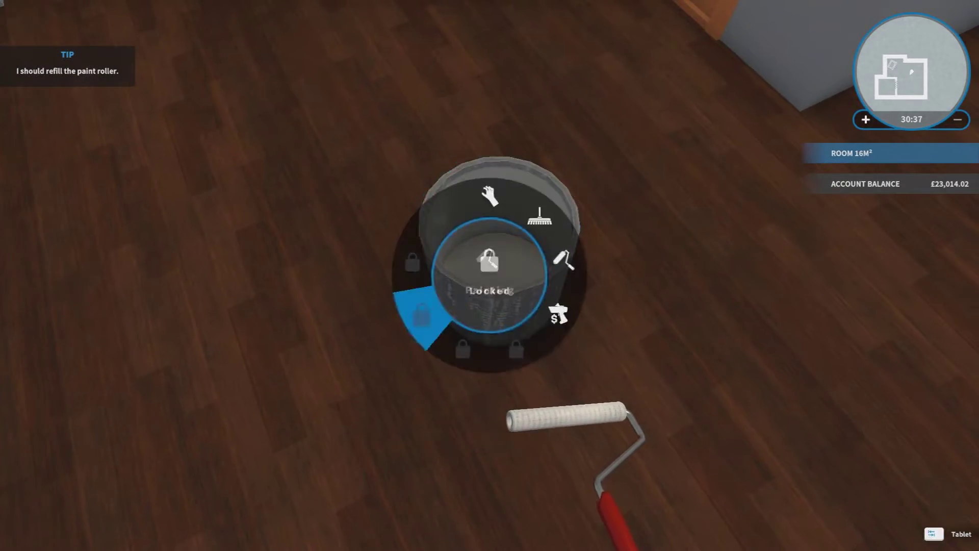
# Step: Look over the painting perks and buyers' details on the tablet
pyautogui.press('Tab')
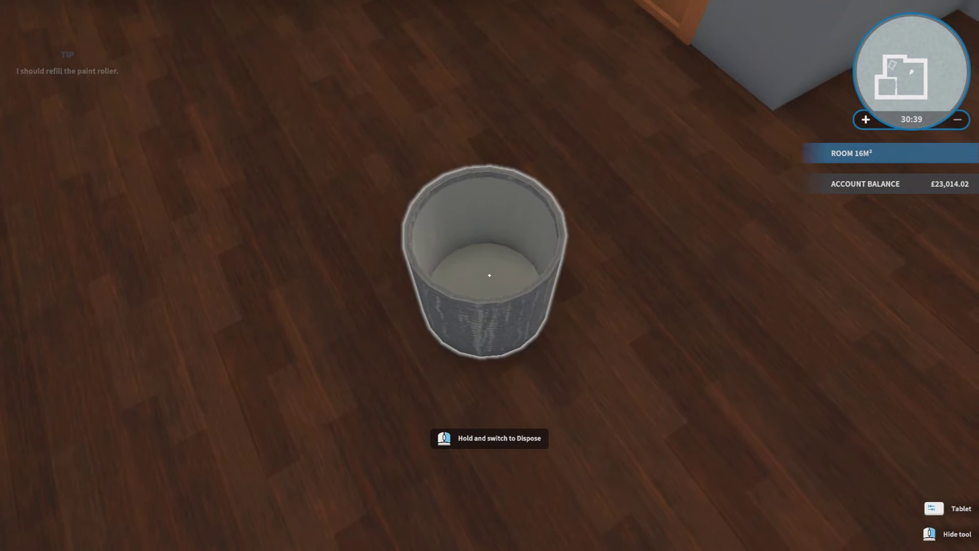
pyautogui.press('Tab')
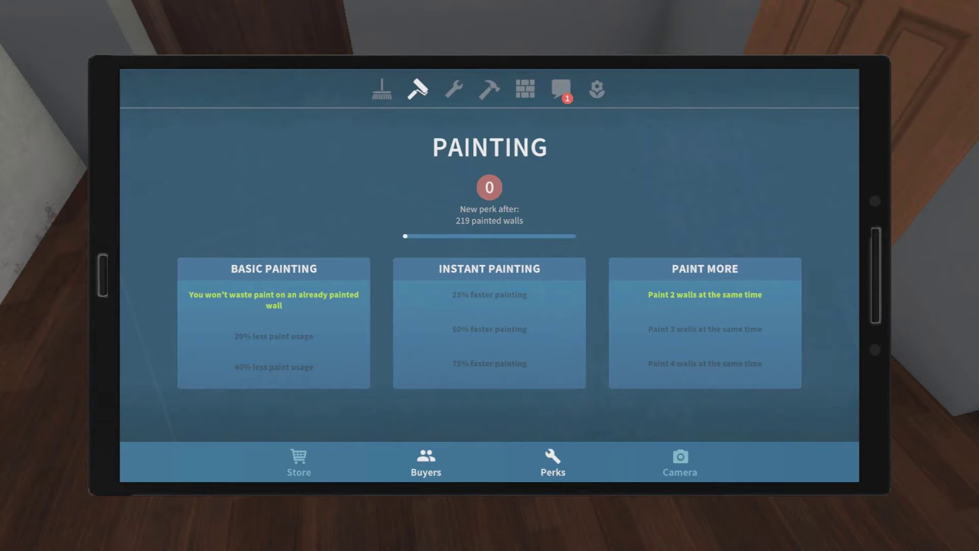
pyautogui.click(425, 462)
pyautogui.click(536, 465)
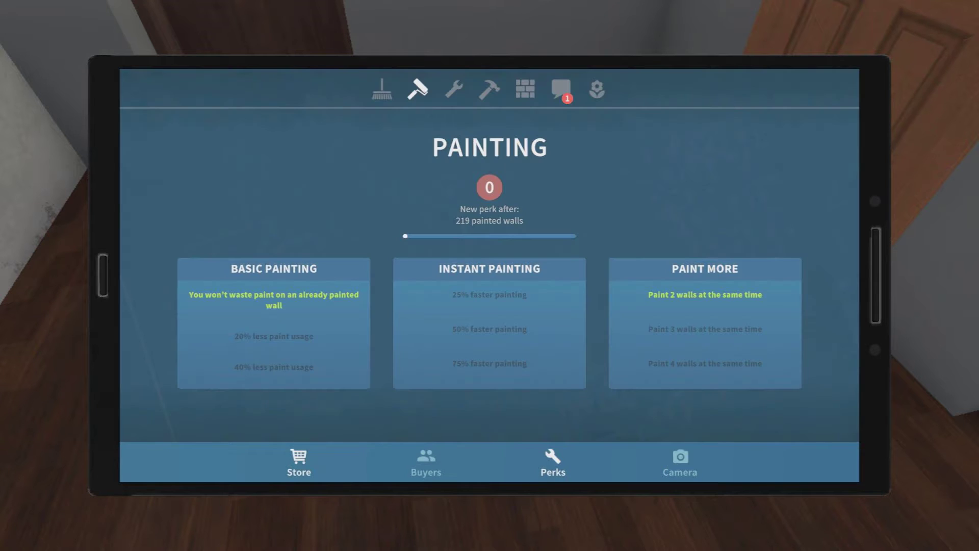
# Step: Buy a second Milky Way paint can, place it on the floor, and equip the roller
pyautogui.click(316, 473)
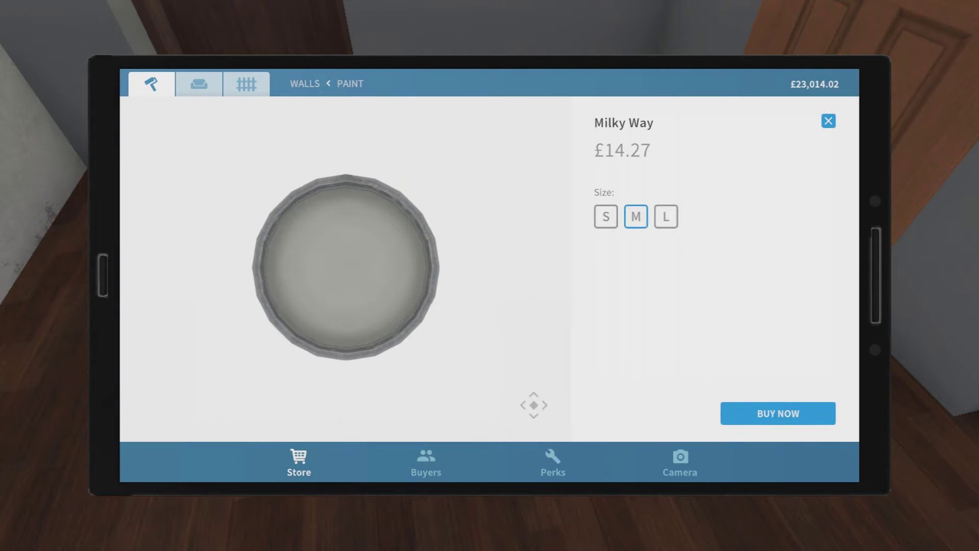
pyautogui.click(778, 413)
pyautogui.click(490, 275)
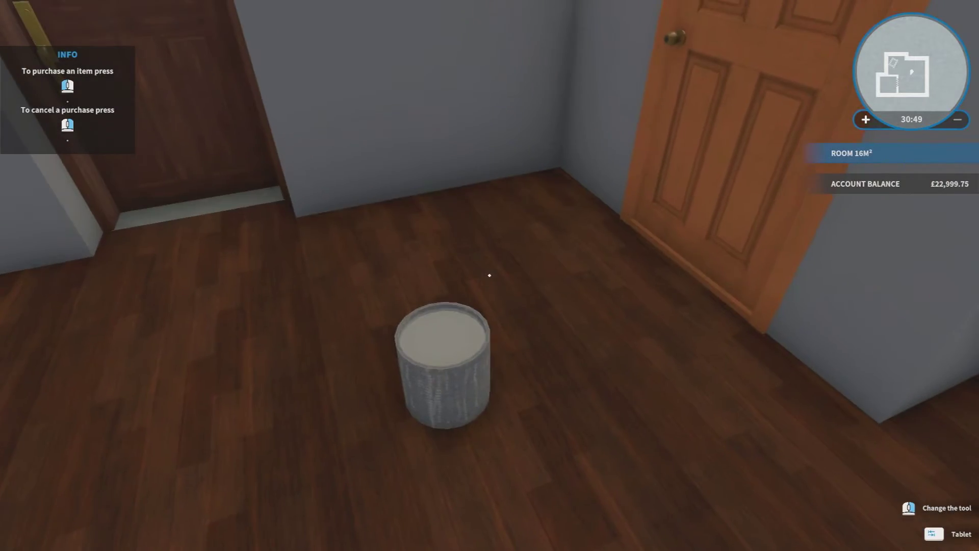
pyautogui.press('Tab')
pyautogui.press('Tab')
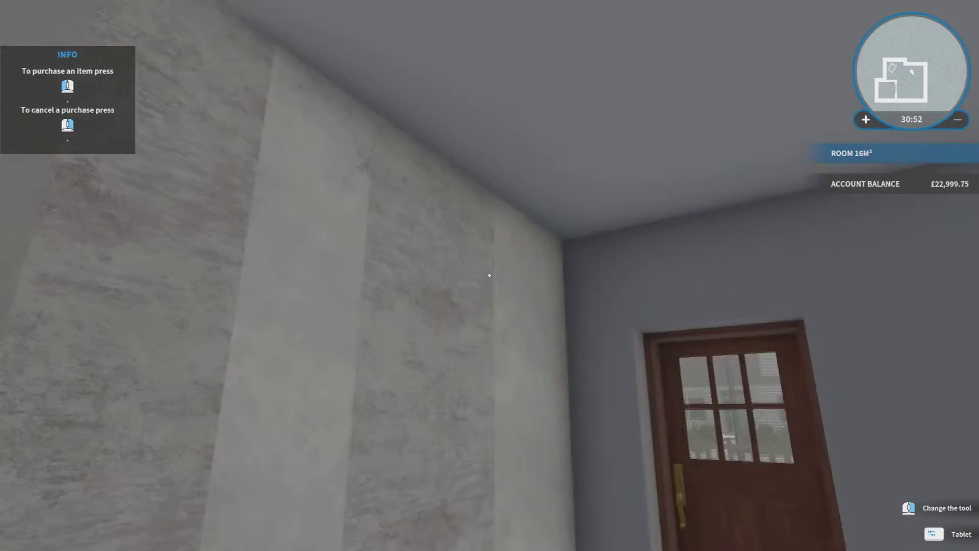
pyautogui.rightClick(490, 276)
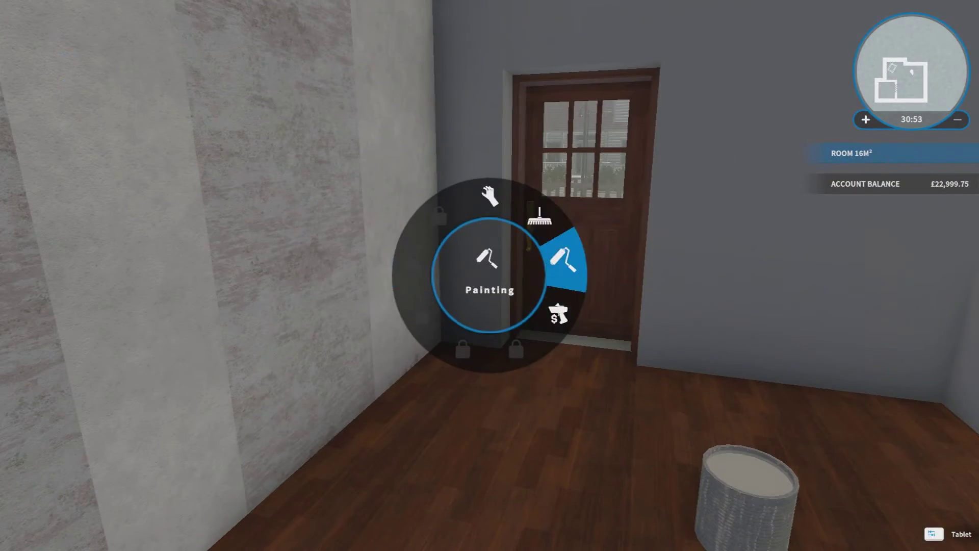
pyautogui.click(490, 275)
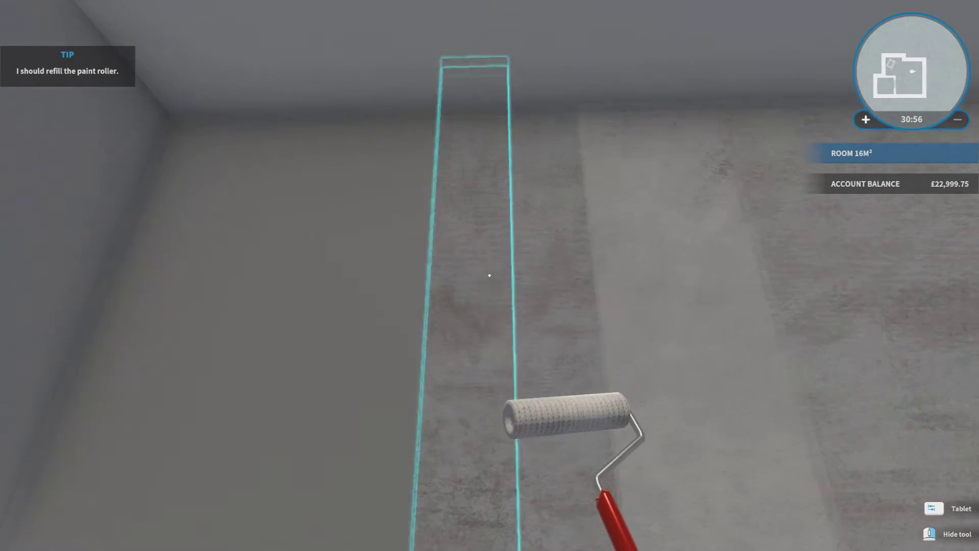
# Step: Roll Milky Way grey over the rough plaster strips beside the door, refilling three times
pyautogui.click(490, 275)
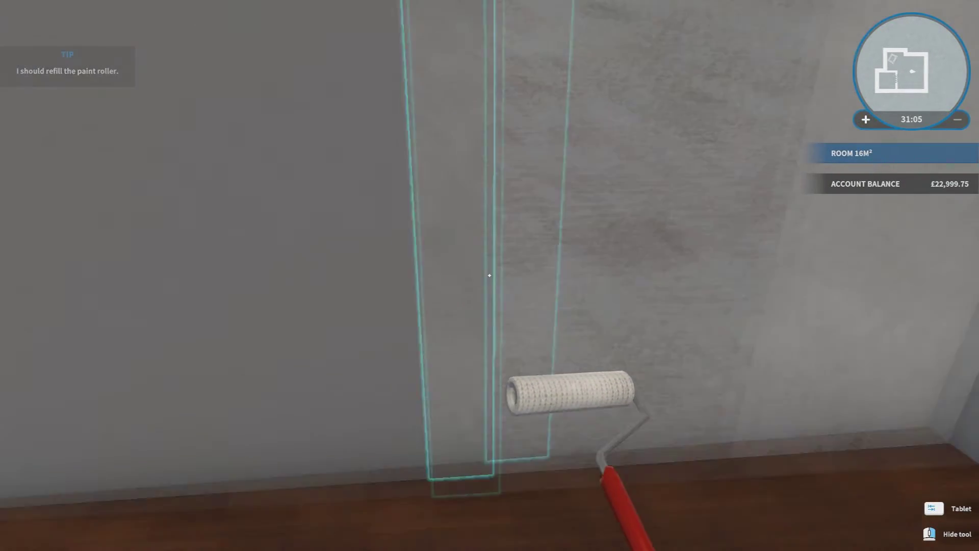
pyautogui.click(490, 276)
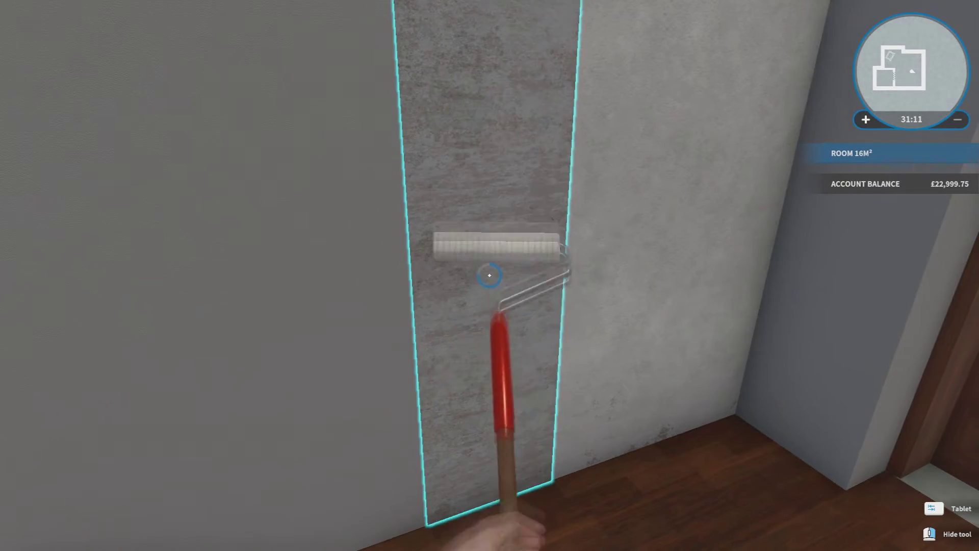
pyautogui.click(490, 276)
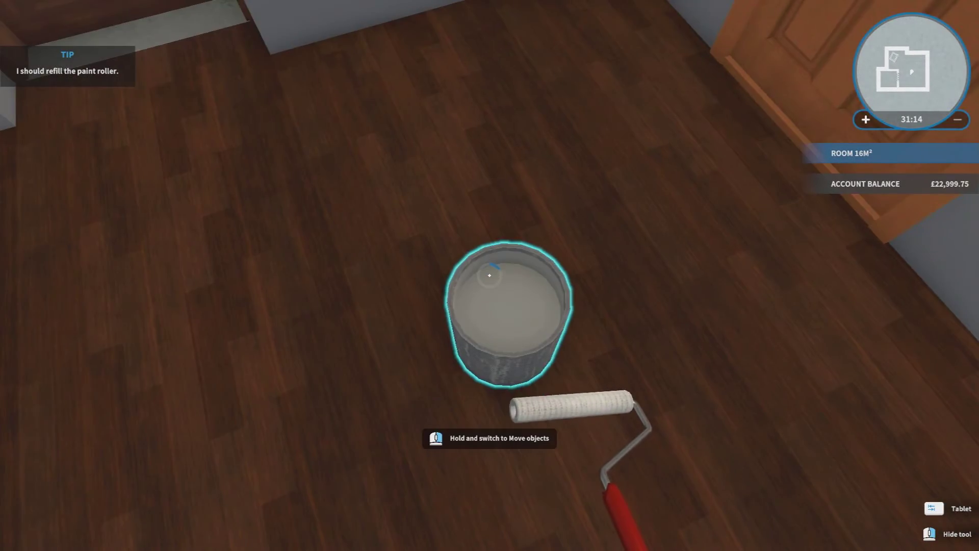
pyautogui.click(490, 276)
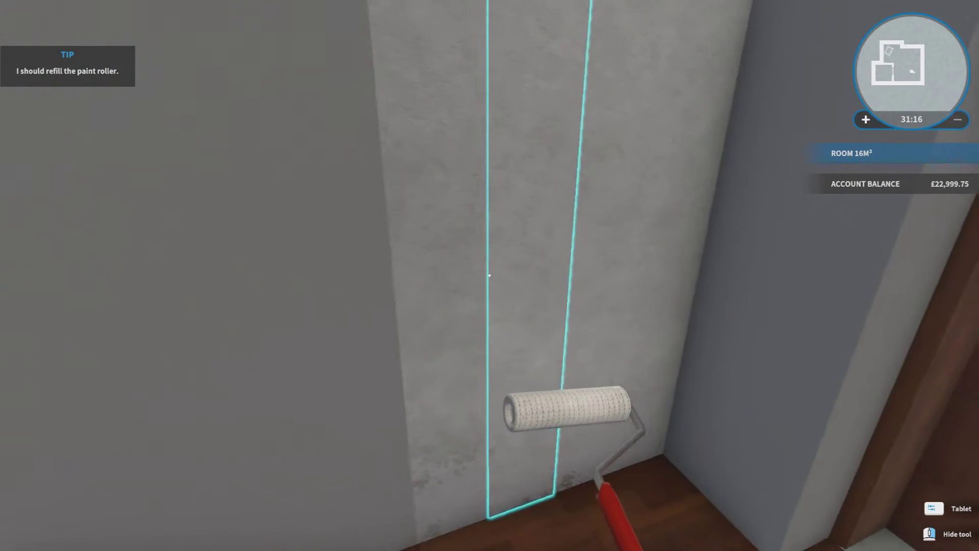
pyautogui.click(490, 276)
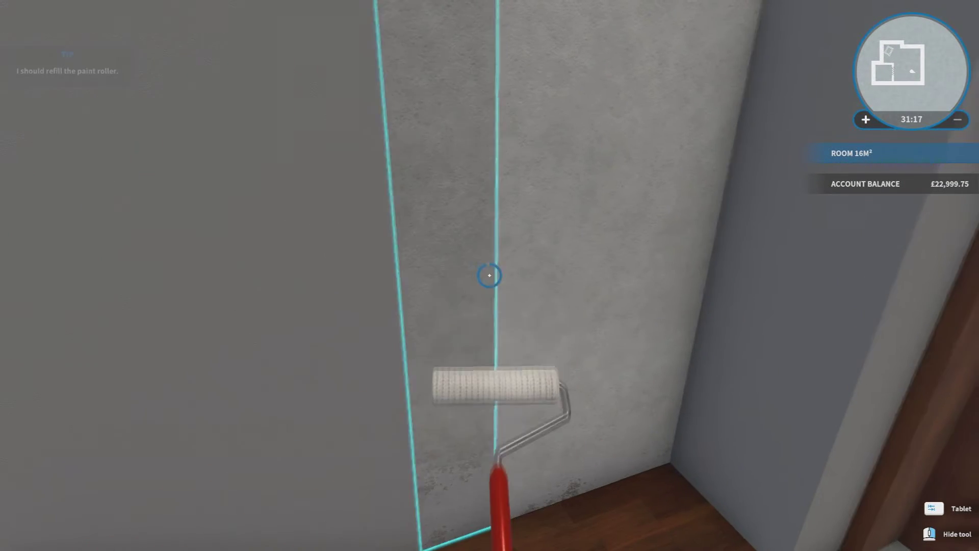
pyautogui.click(490, 275)
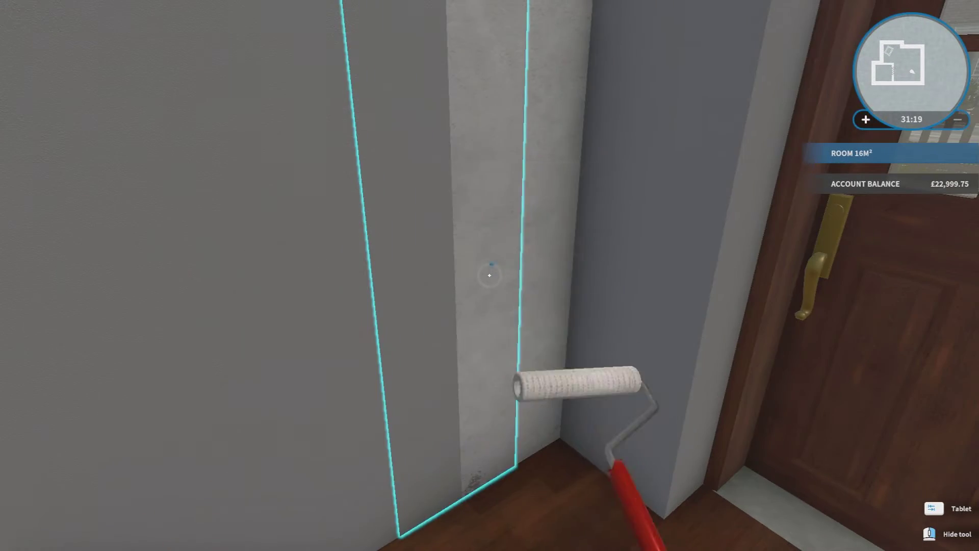
pyautogui.click(490, 275)
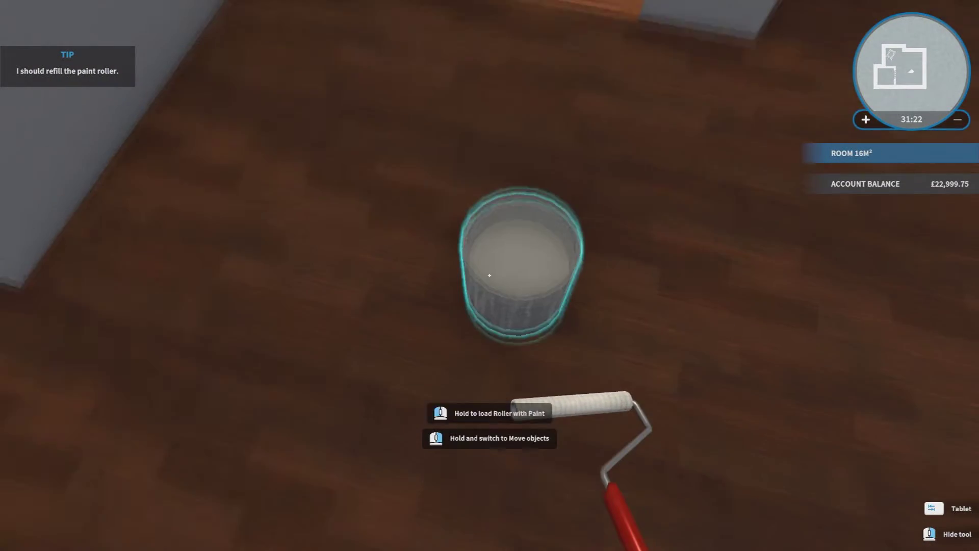
pyautogui.click(490, 276)
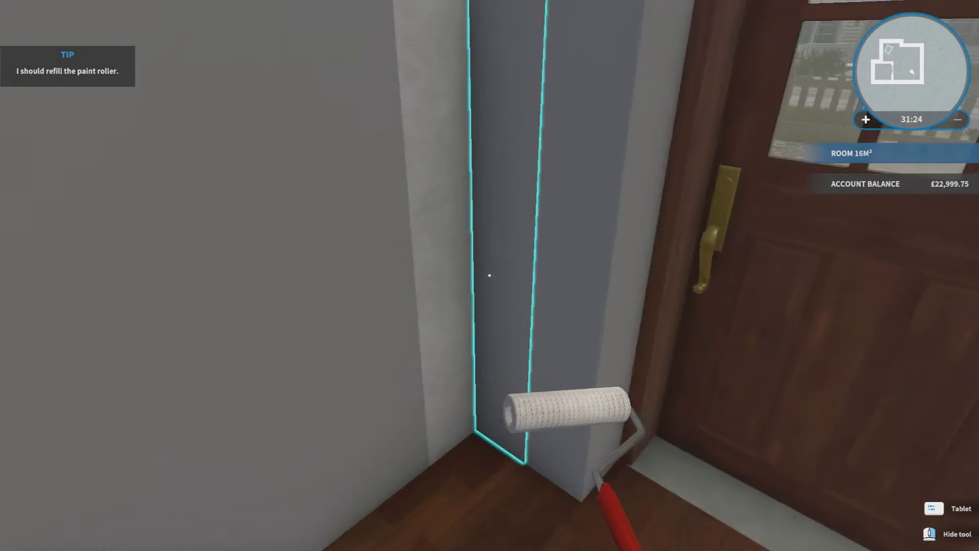
pyautogui.click(489, 276)
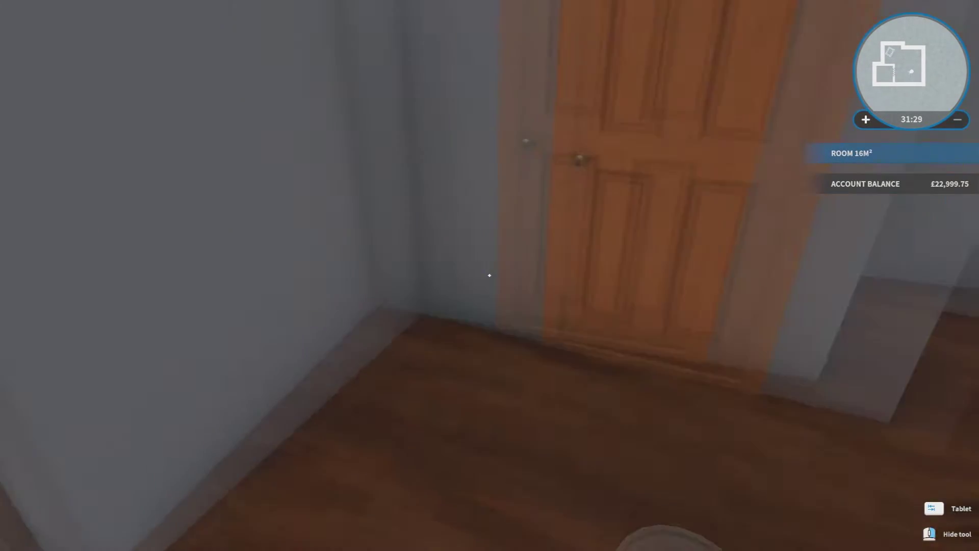
# Step: Buy the Hudson brown floor panels (£9.30) from the store's Floor panels section
pyautogui.press('q')
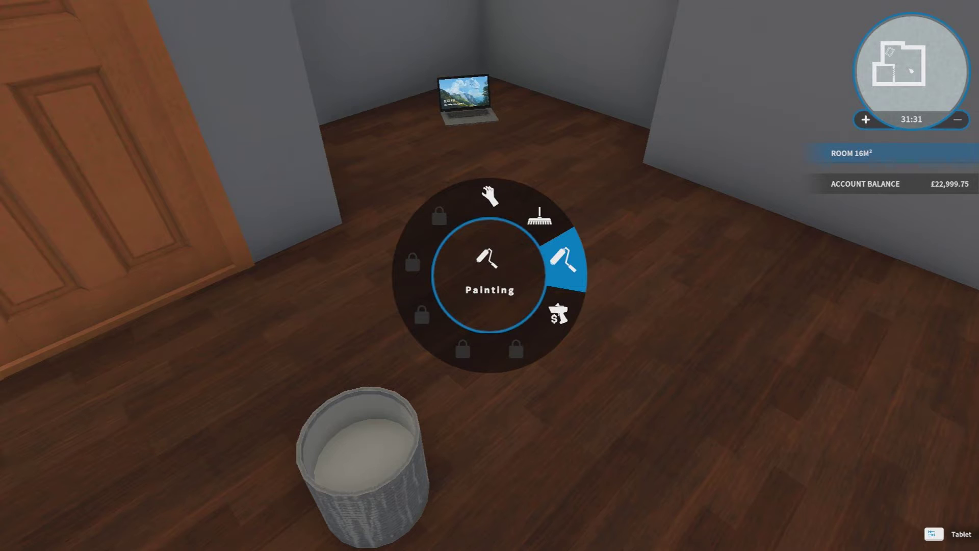
pyautogui.press('q')
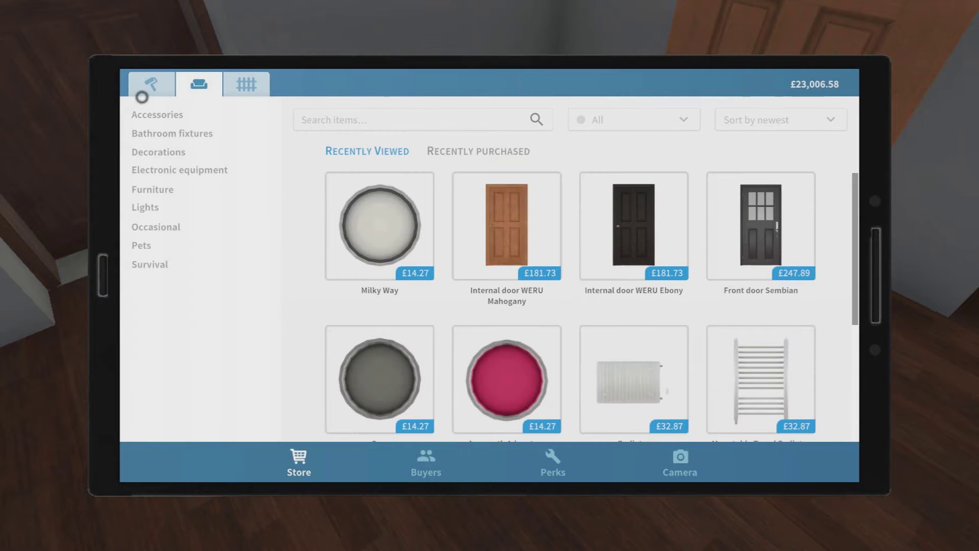
pyautogui.click(147, 135)
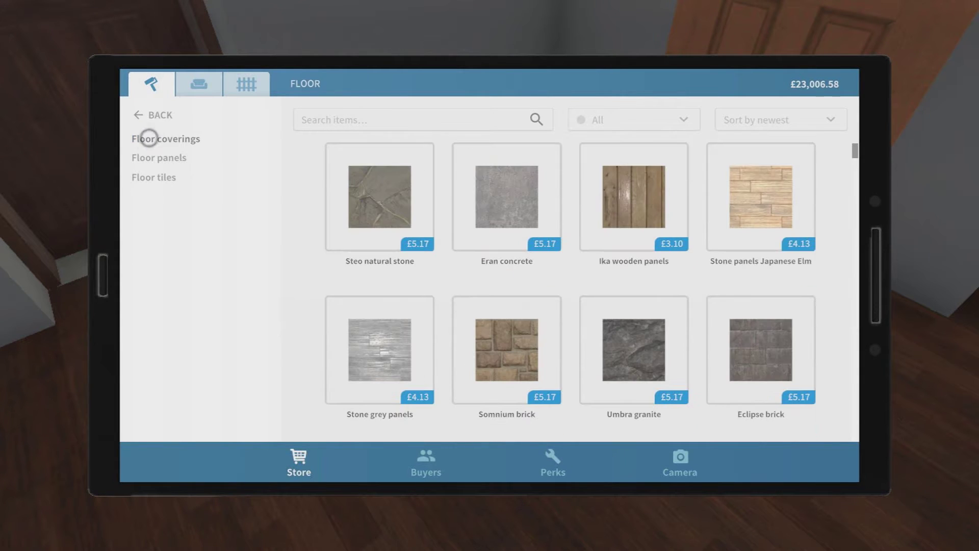
pyautogui.click(175, 142)
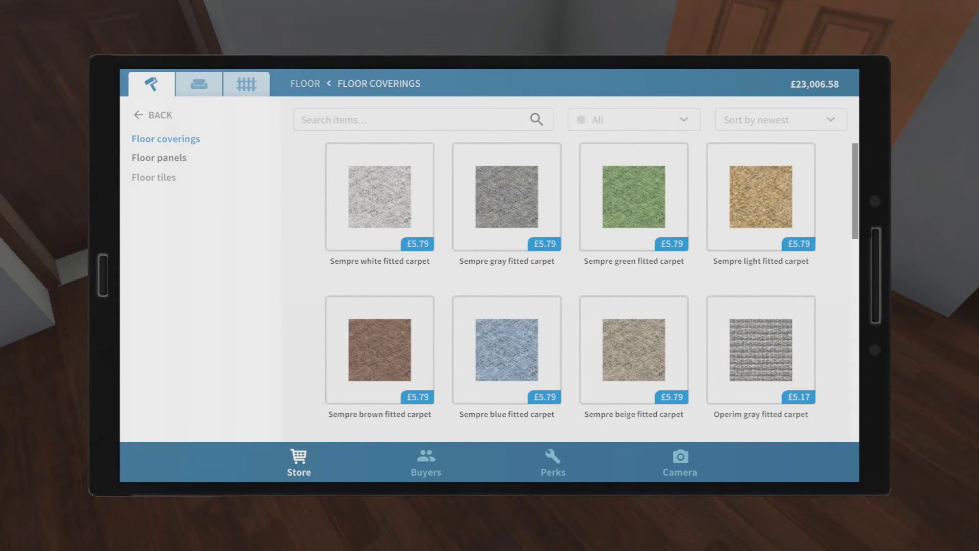
pyautogui.click(176, 159)
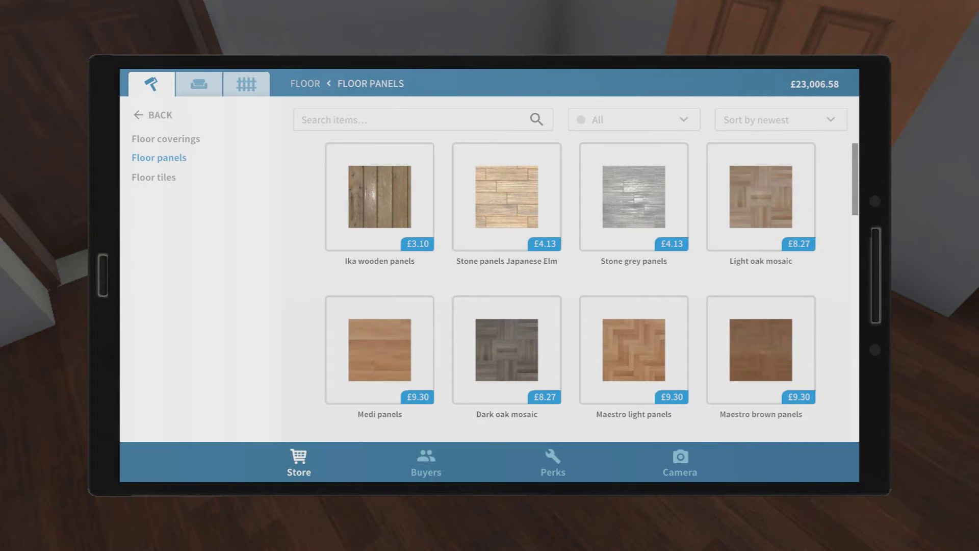
pyautogui.scroll(-1, 760, 345)
pyautogui.scroll(-2, 760, 345)
pyautogui.scroll(-1, 761, 344)
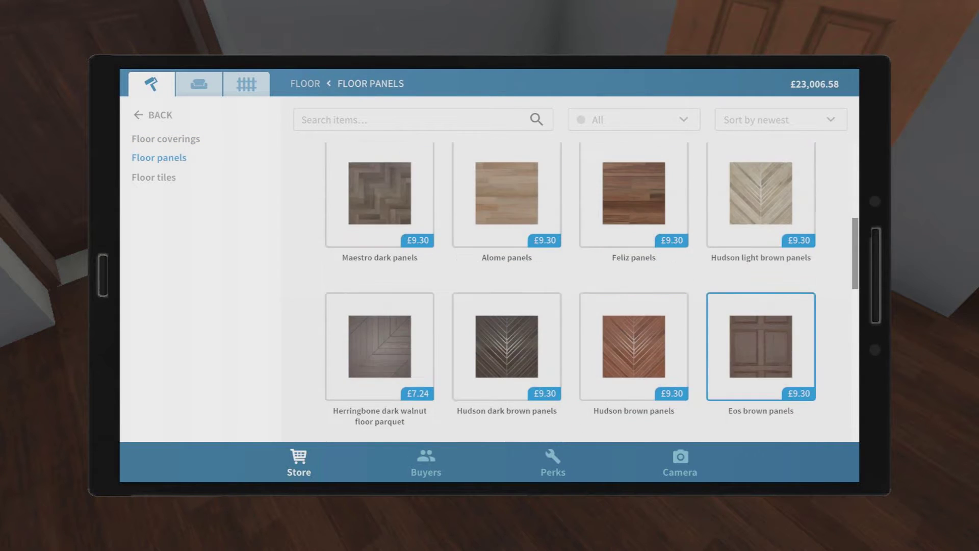
pyautogui.scroll(-2, 760, 306)
pyautogui.scroll(-1, 634, 253)
pyautogui.click(634, 252)
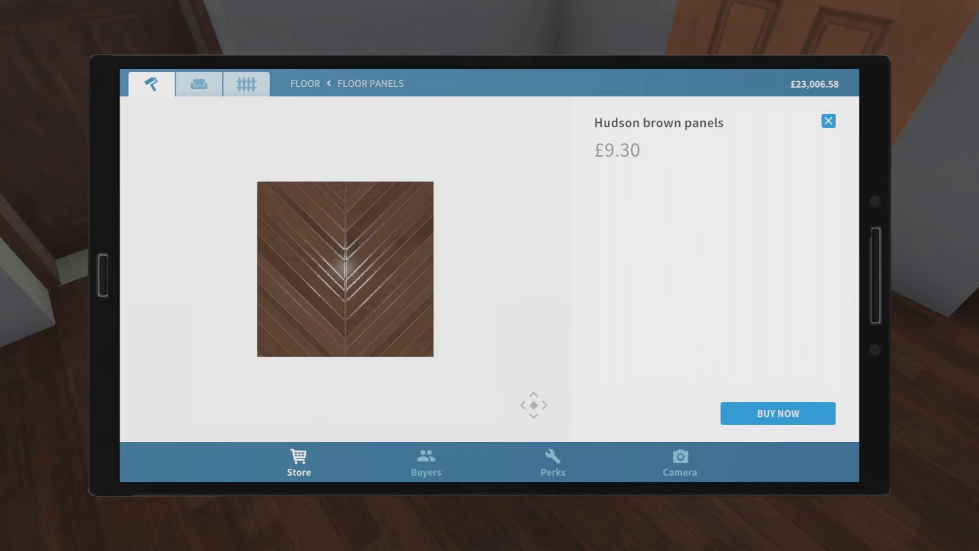
pyautogui.click(798, 418)
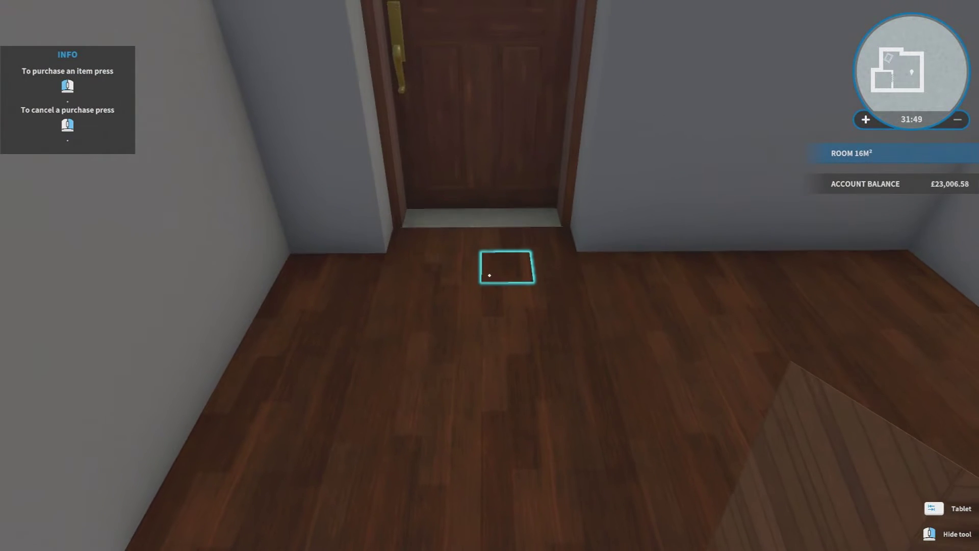
# Step: Lay herringbone brown panels over the entire 16 m² room floor, including the threshold
pyautogui.press('w')
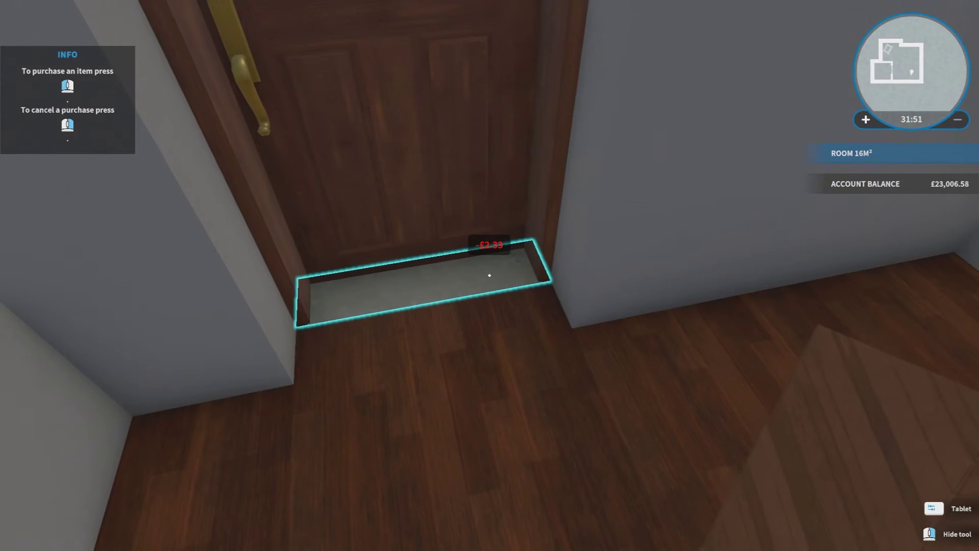
pyautogui.press('s')
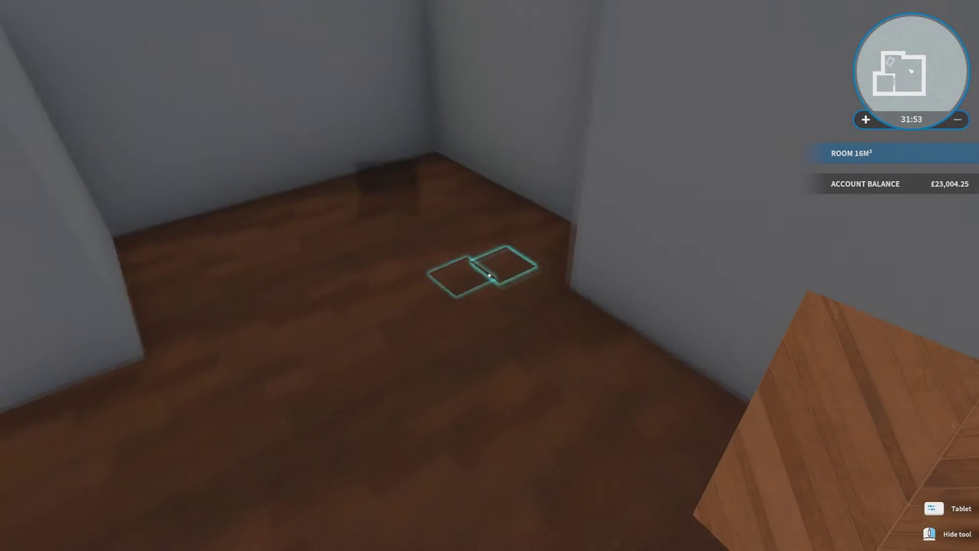
pyautogui.moveTo(490, 276); pyautogui.dragTo(490, 275)
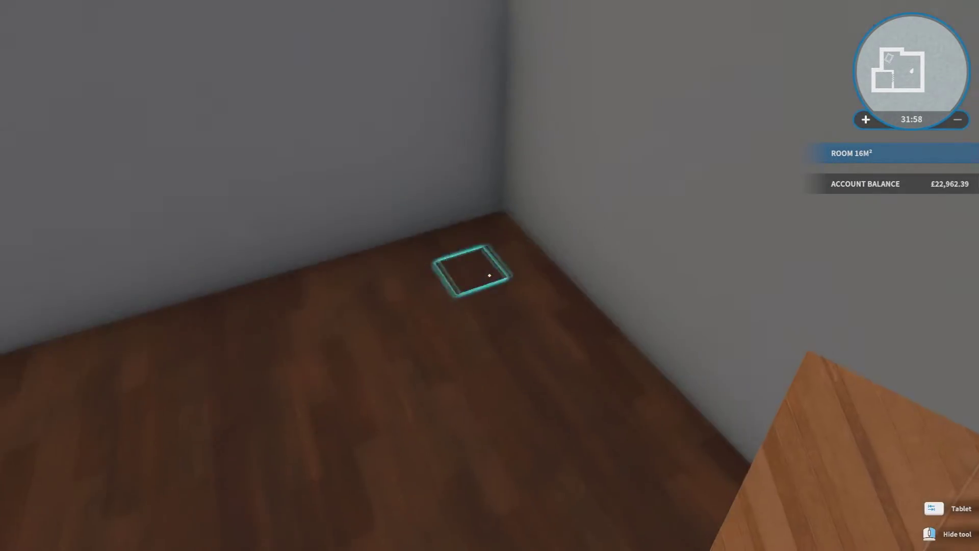
pyautogui.click(490, 276)
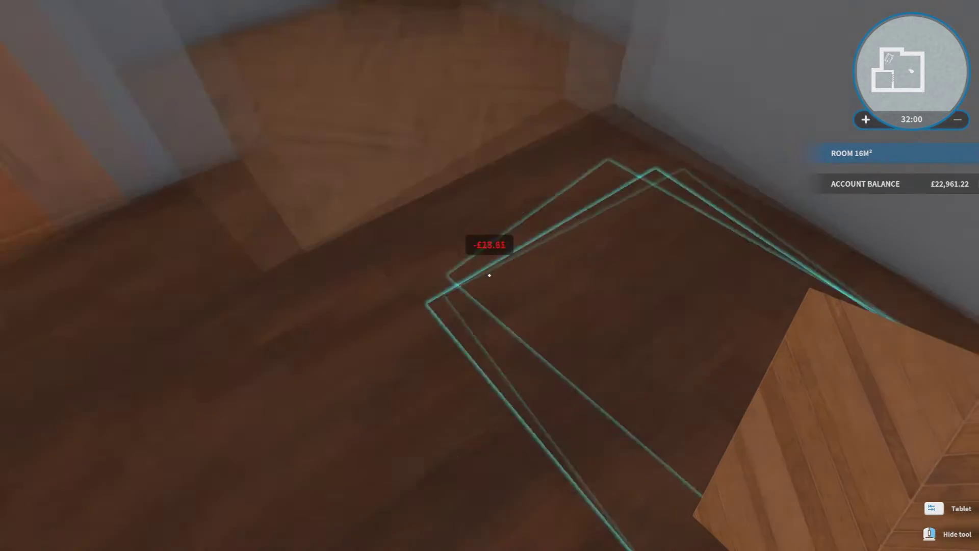
pyautogui.moveTo(490, 276); pyautogui.dragTo(490, 275)
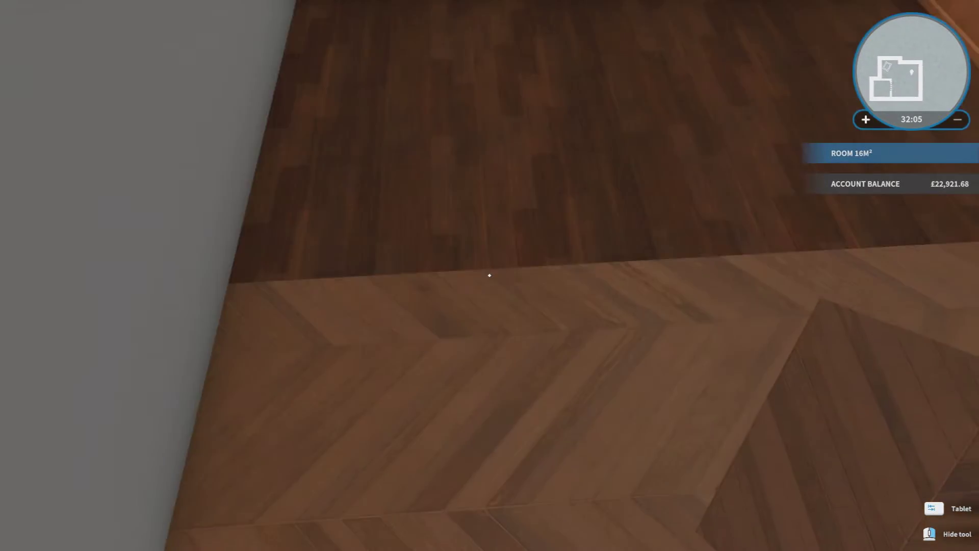
pyautogui.moveTo(490, 276); pyautogui.dragTo(490, 275)
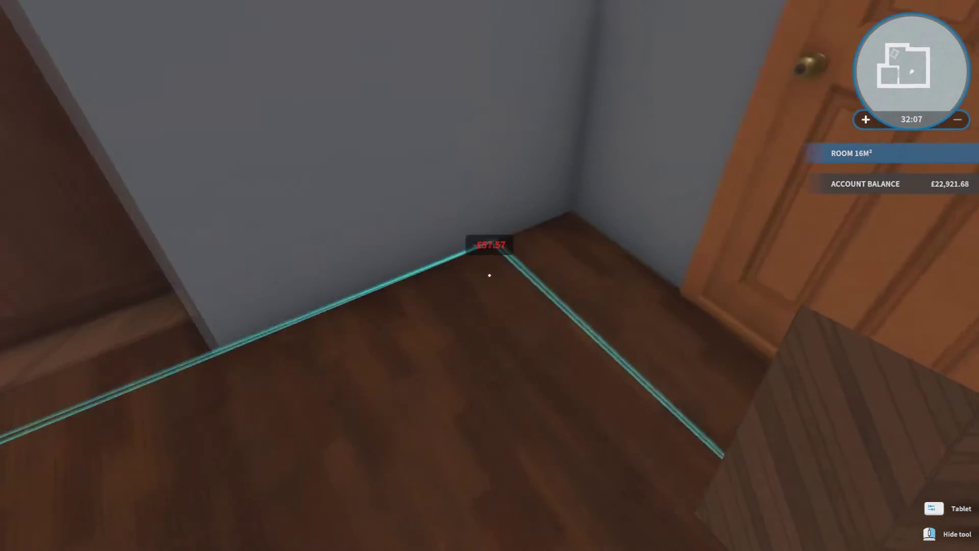
pyautogui.moveTo(489, 275); pyautogui.dragTo(490, 275)
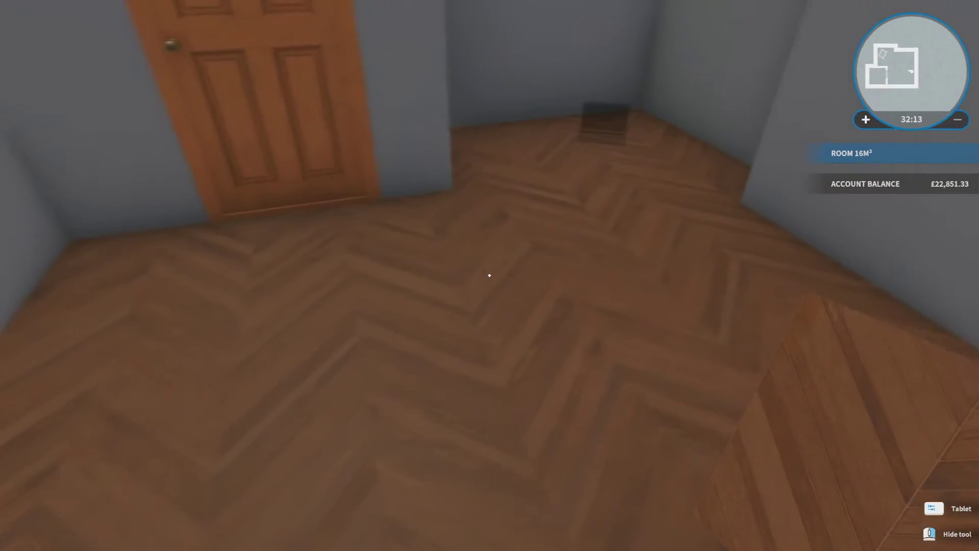
pyautogui.rightClick(490, 276)
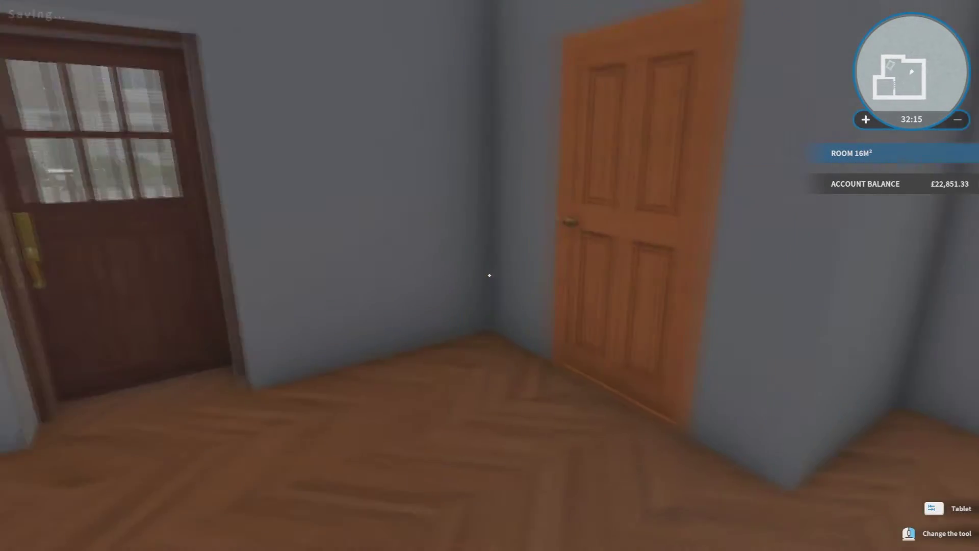
# Step: Step back to inspect the new floor and open the front door
pyautogui.press('s')
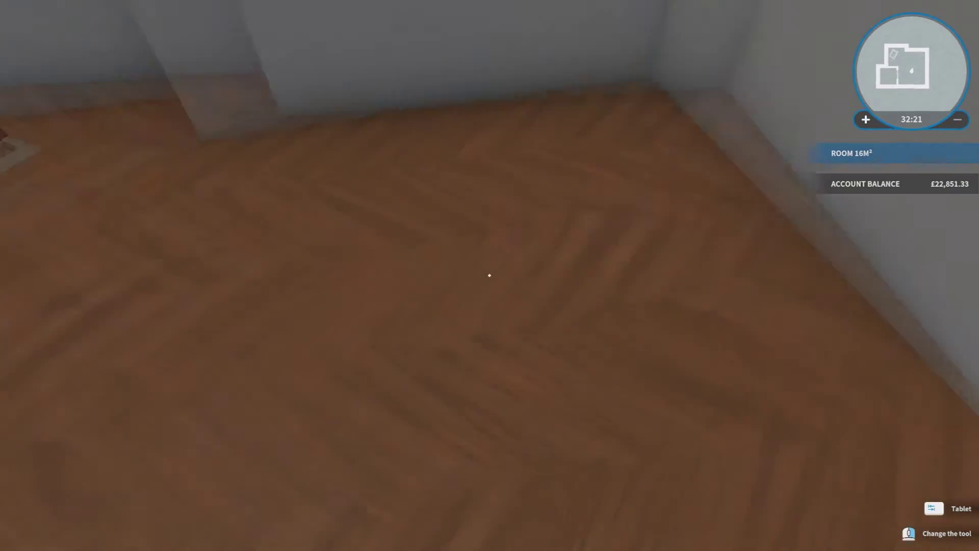
pyautogui.press('w')
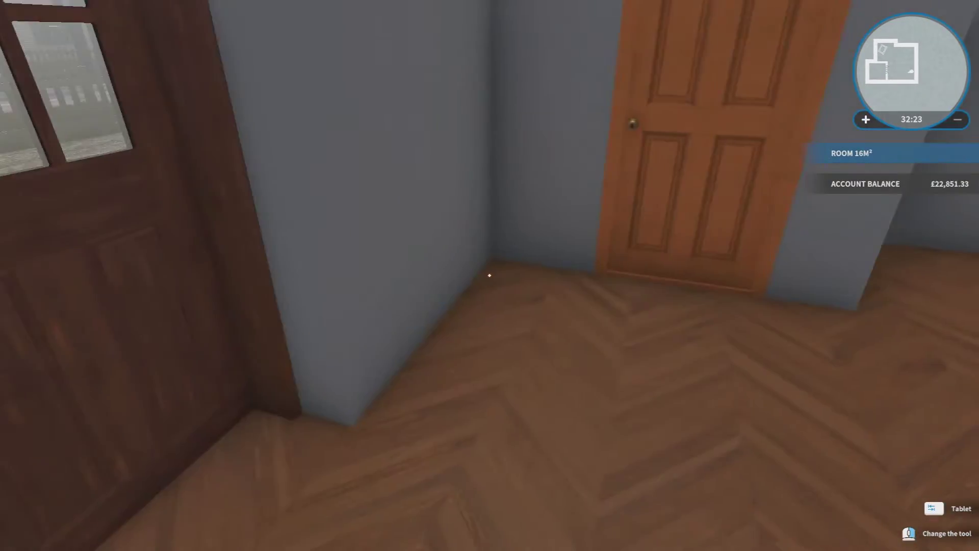
pyautogui.press('e')
# Step: Walk out to the garden, back through the room and into the bathroom
pyautogui.press('w')
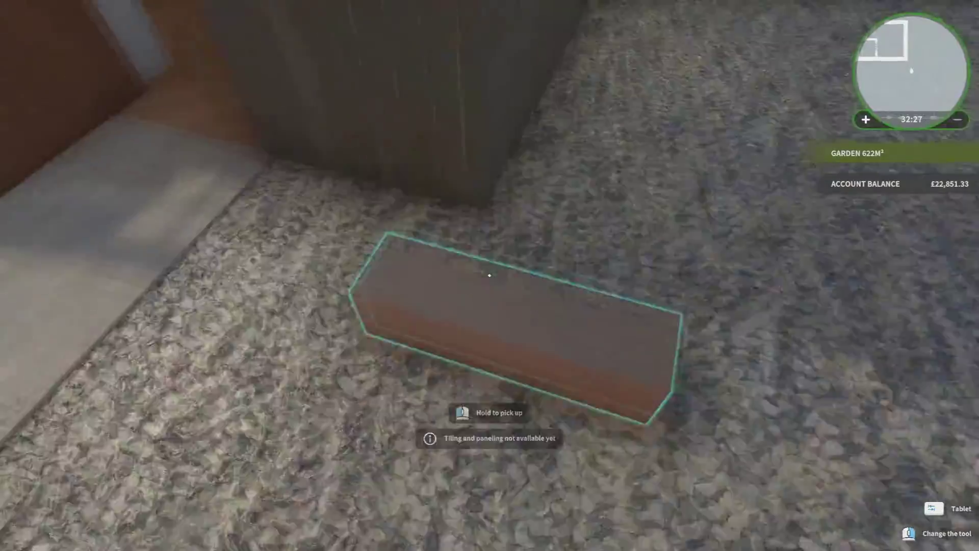
pyautogui.press('w')
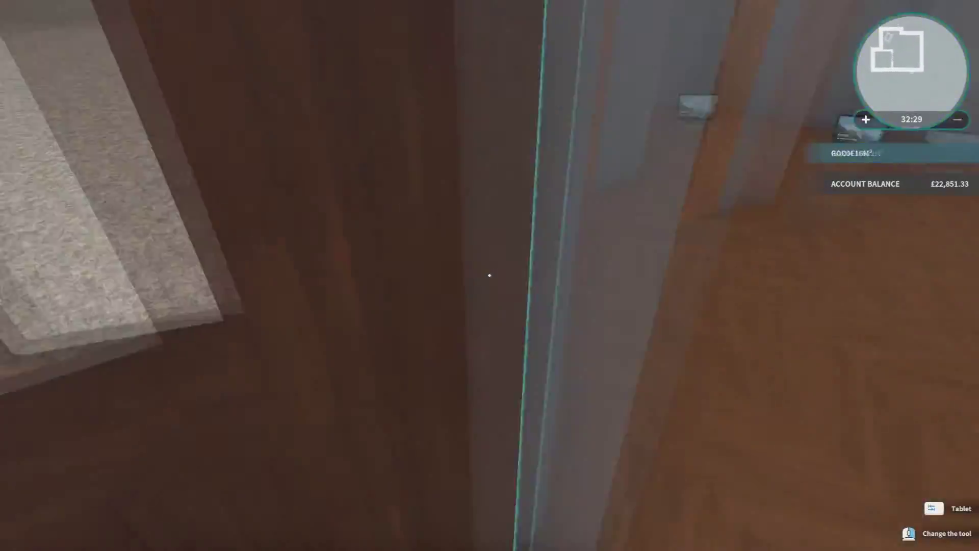
pyautogui.press('w')
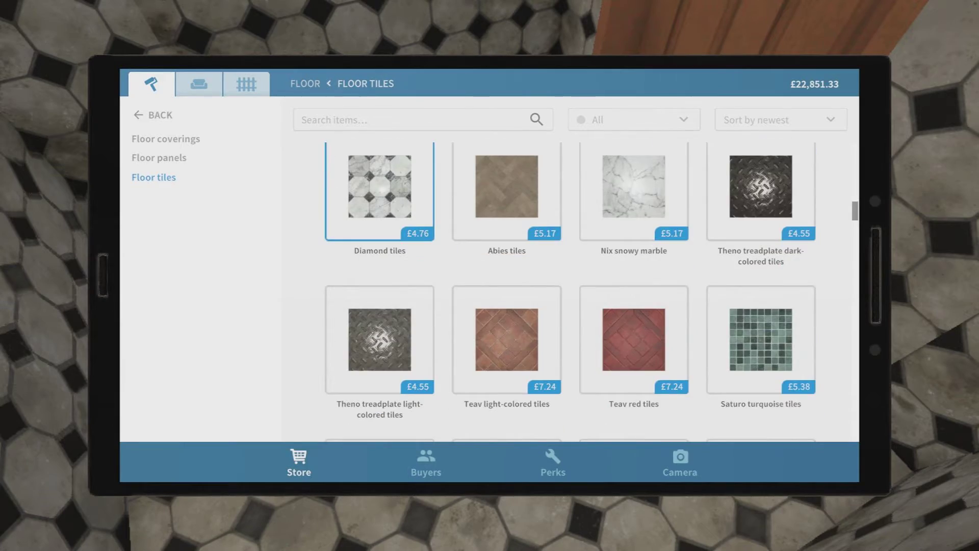
# Step: Tile the 4 m² bathroom floor with Diamond marble, then return to the grey room
pyautogui.click(778, 414)
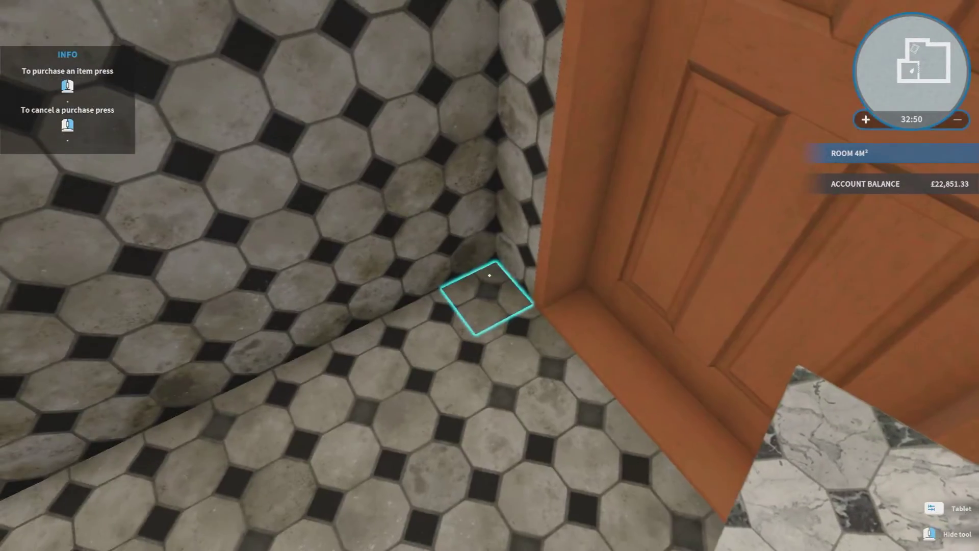
pyautogui.moveTo(490, 274); pyautogui.dragTo(490, 273)
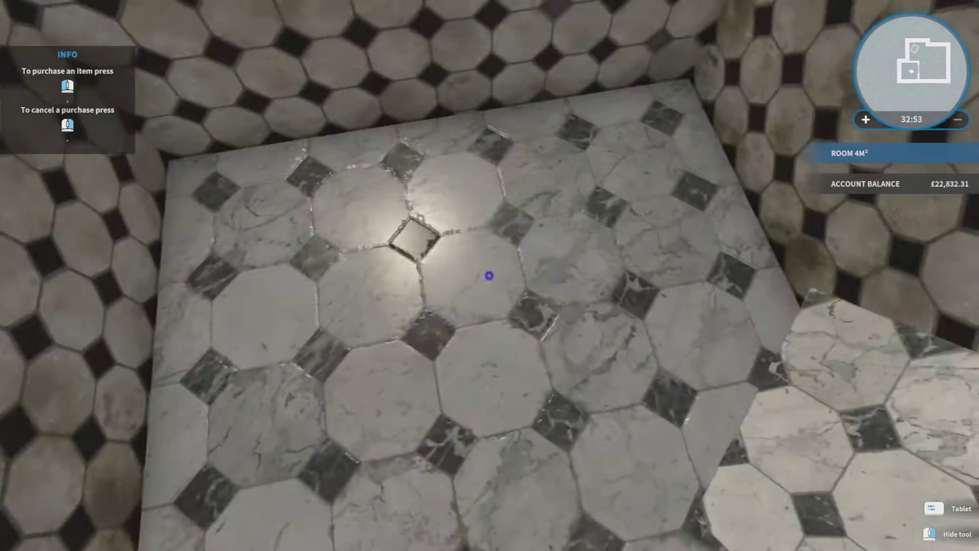
pyautogui.middleClick(490, 274)
pyautogui.press('e')
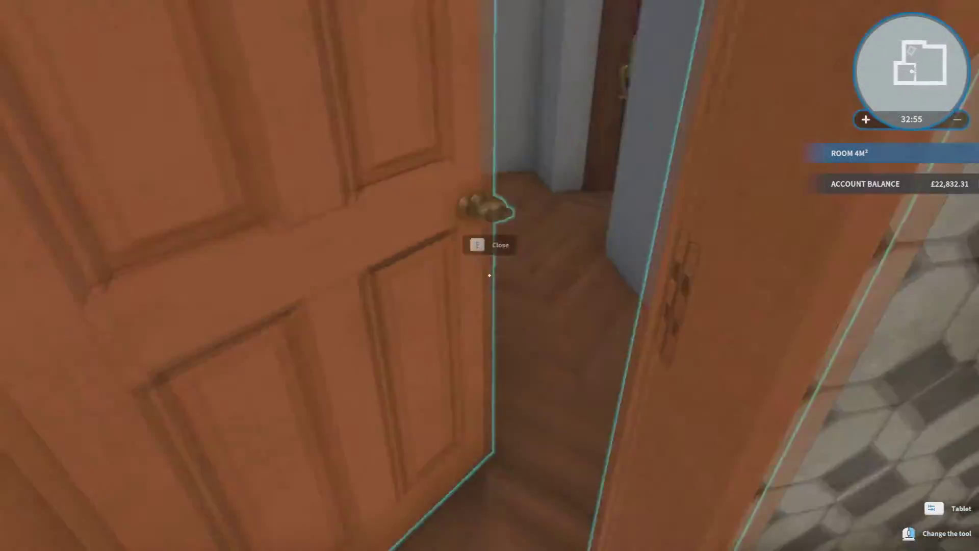
pyautogui.press('w')
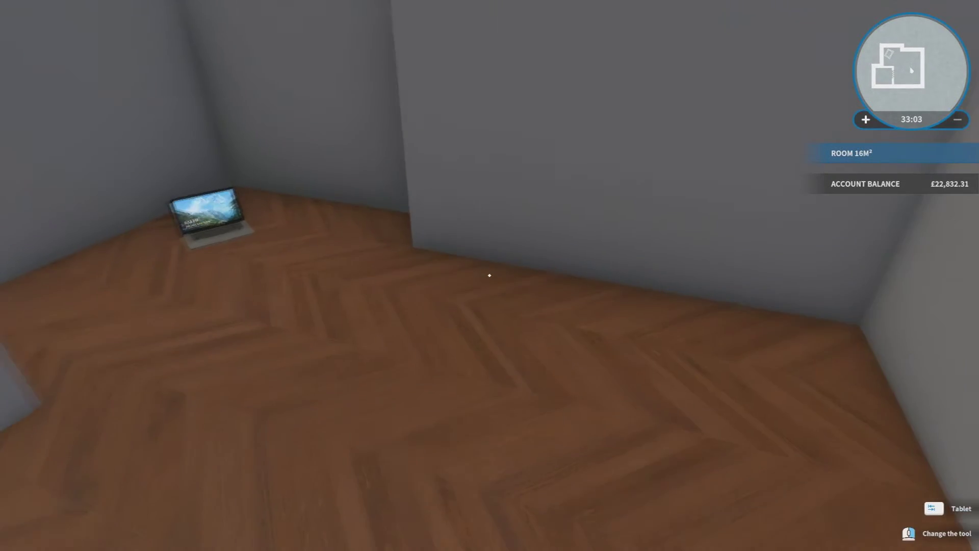
# Step: Browse the items in the store's Furniture > Bedroom category
pyautogui.press('Tab')
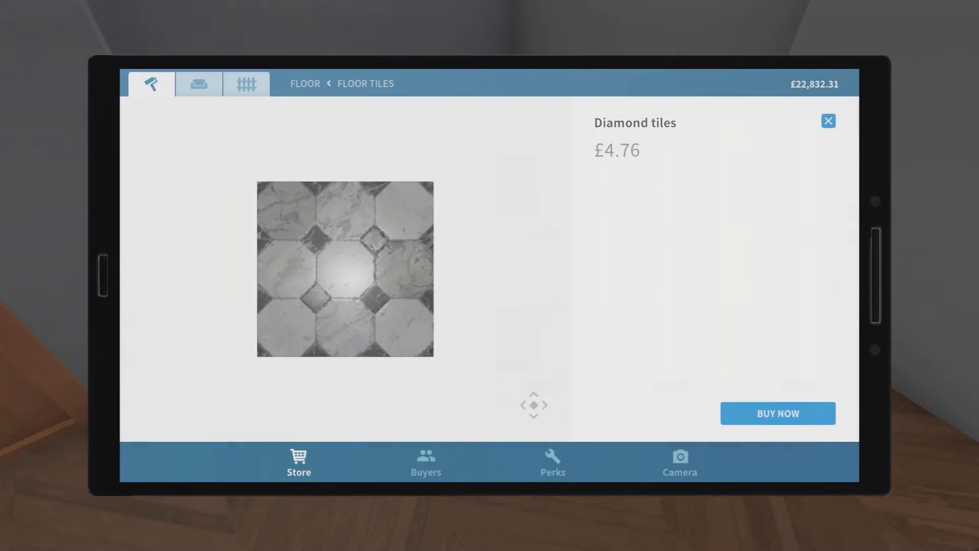
pyautogui.click(194, 81)
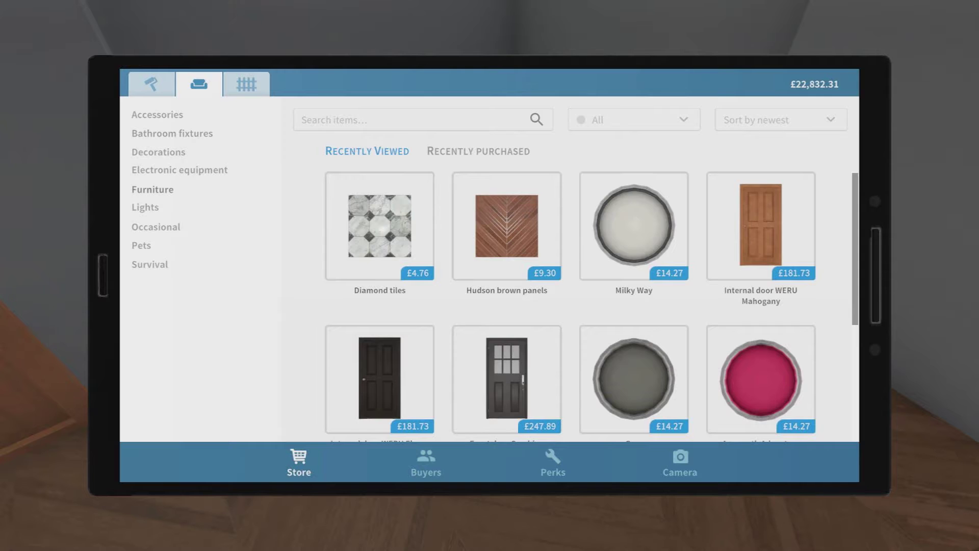
pyautogui.click(153, 189)
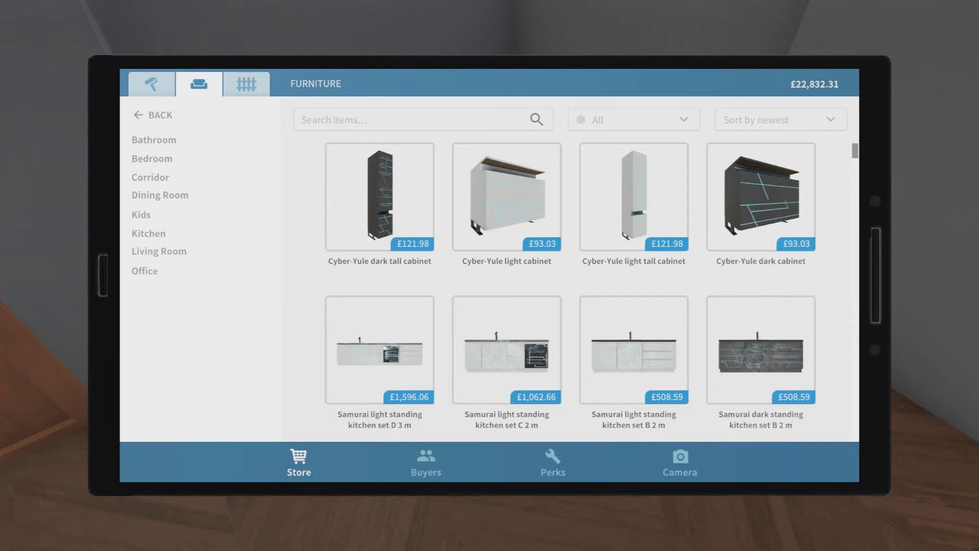
pyautogui.click(155, 156)
pyautogui.press('Down')
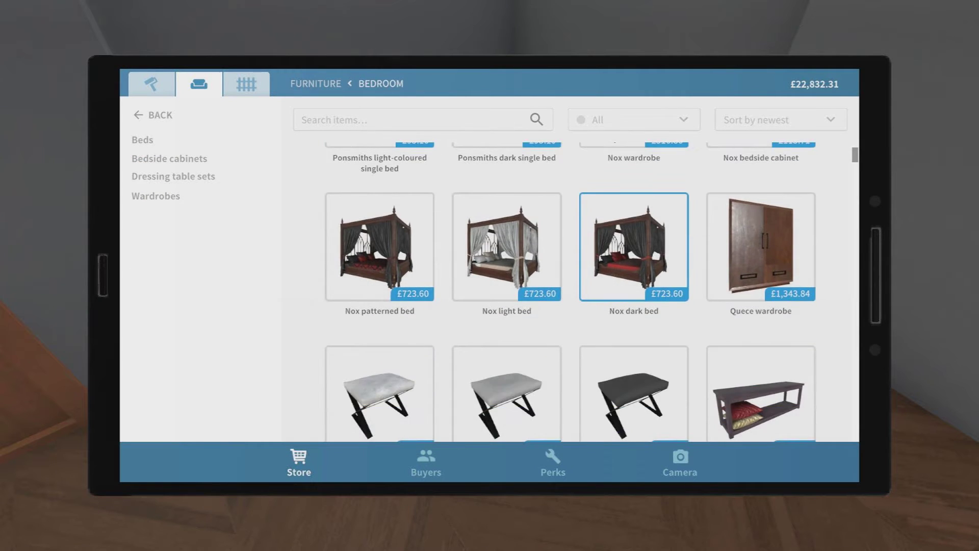
pyautogui.press('Down')
pyautogui.press('Right')
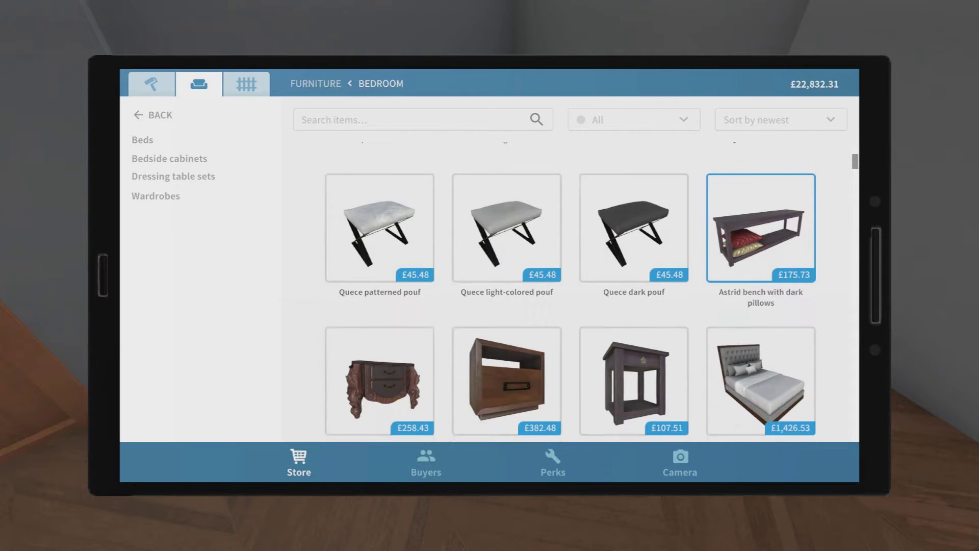
pyautogui.press('Down')
pyautogui.press('Down')
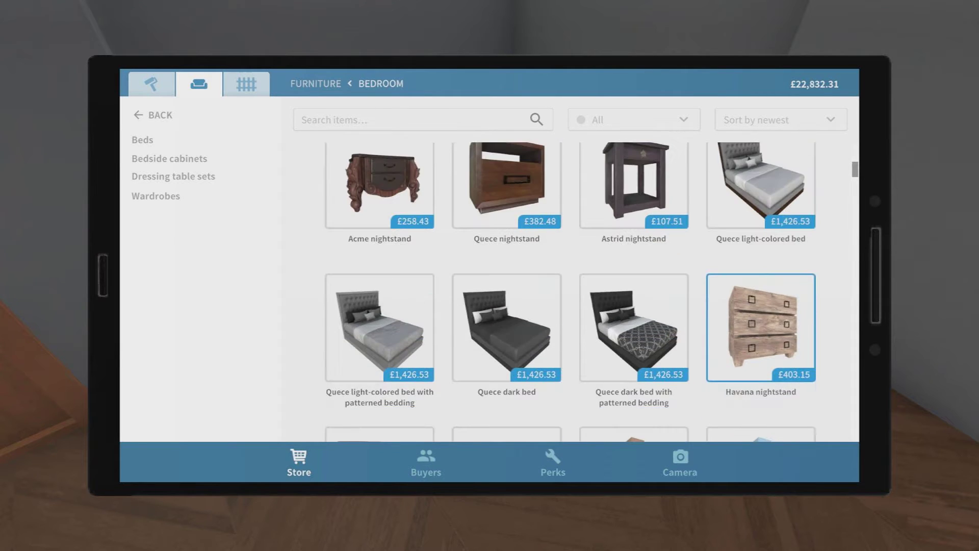
pyautogui.press('Down')
pyautogui.press('Down')
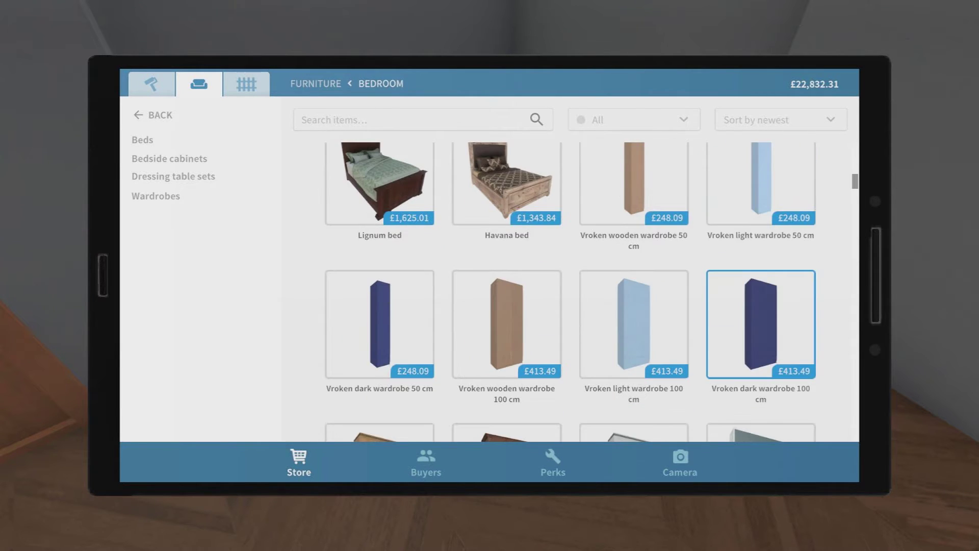
pyautogui.press('Down')
pyautogui.press('Down')
pyautogui.press('Down')
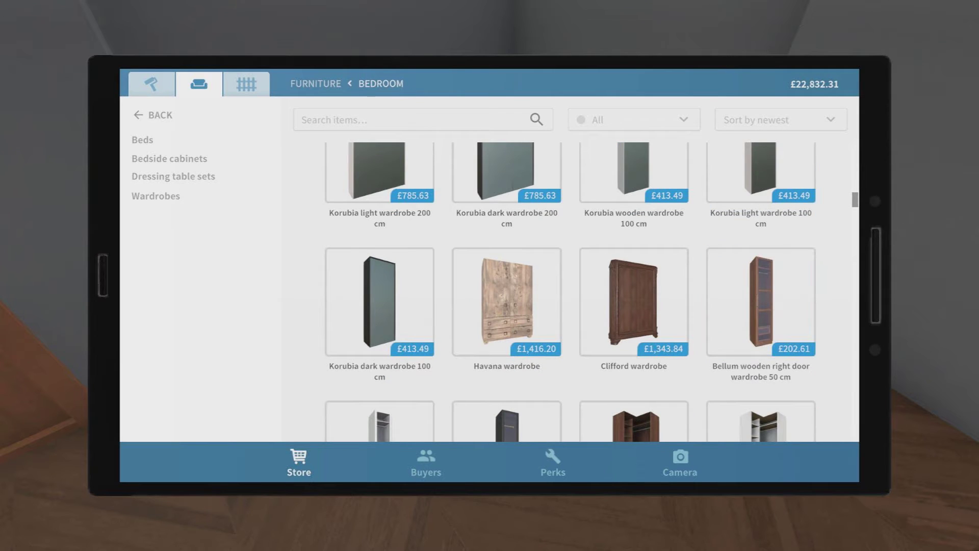
# Step: Filter to Beds and open the Single bed Jon page (£103.17)
pyautogui.click(141, 143)
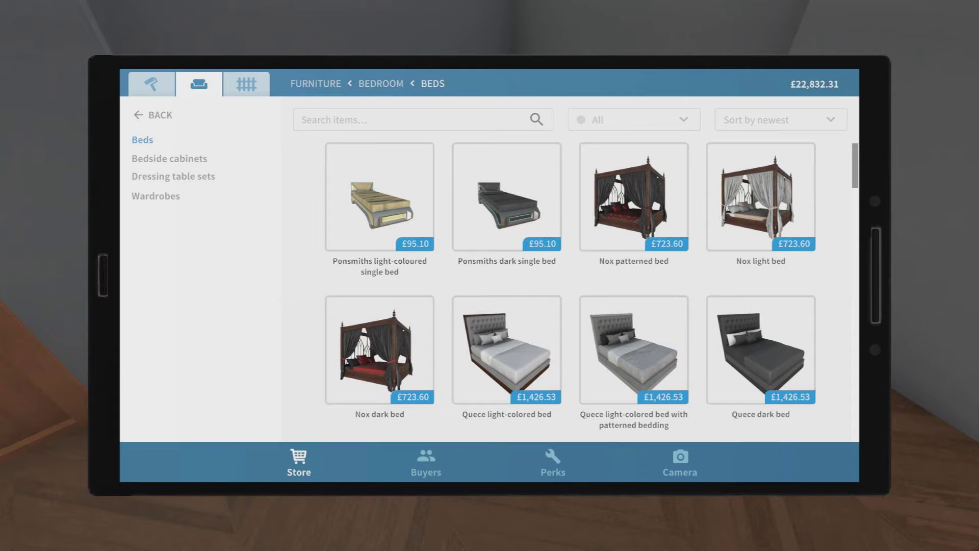
pyautogui.press('Down')
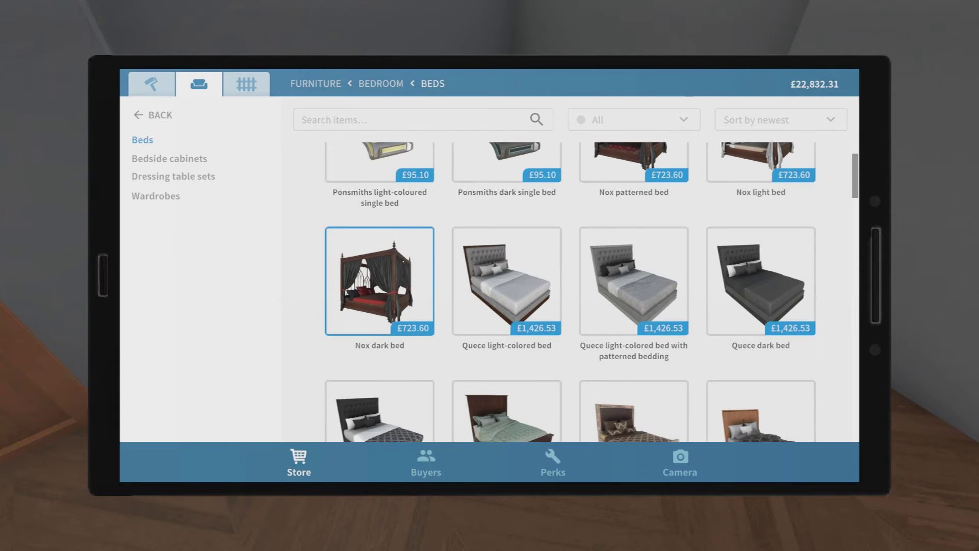
pyautogui.press('Right')
pyautogui.press('Right')
pyautogui.press('Right')
pyautogui.press('Down')
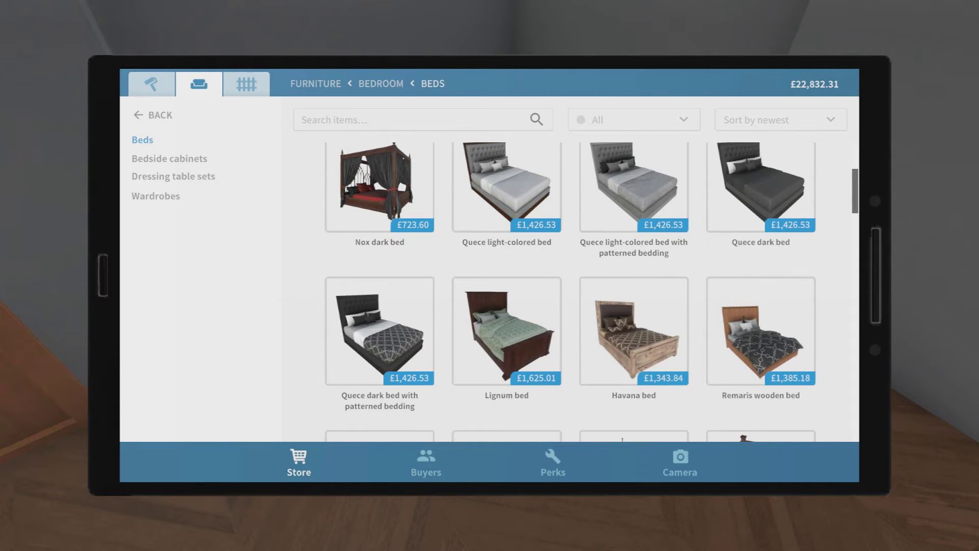
pyautogui.press('Down')
pyautogui.press('Down')
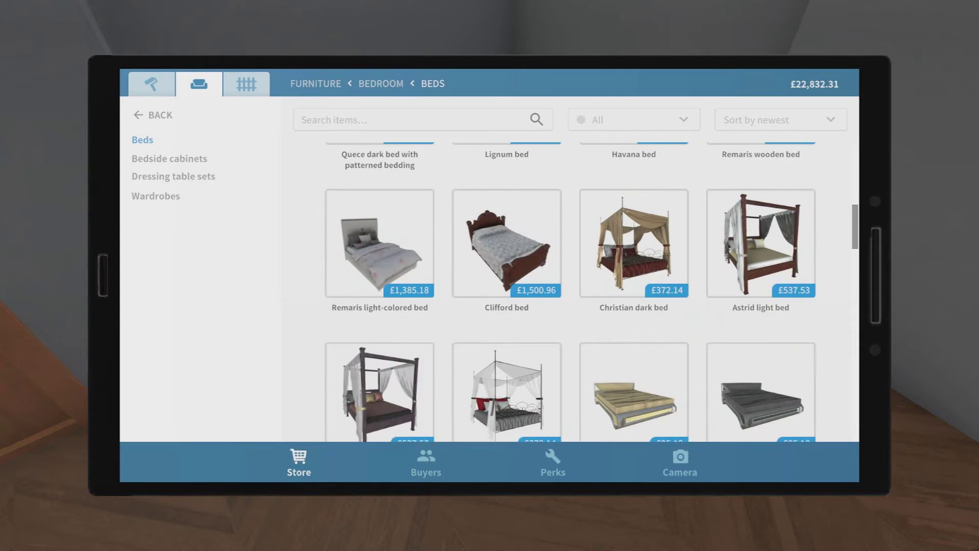
pyautogui.press('Down')
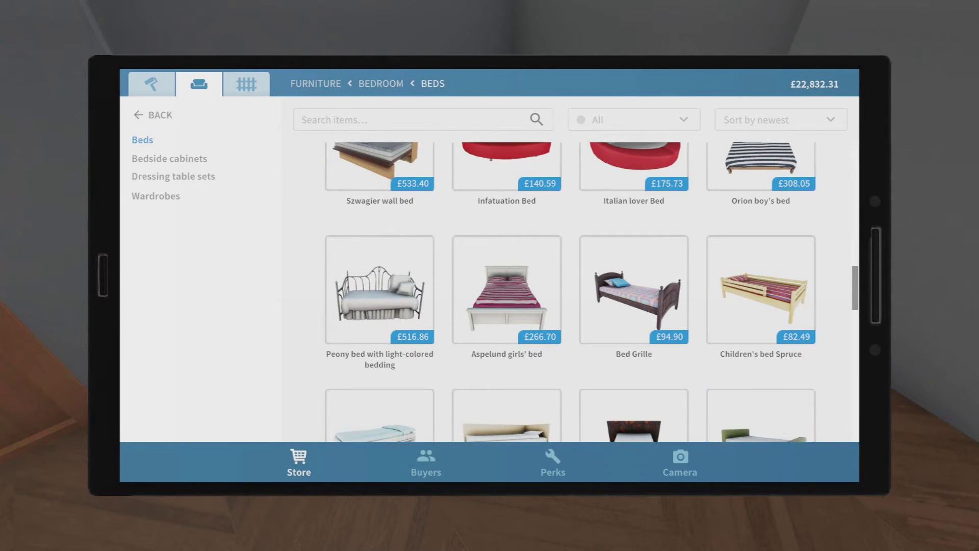
pyautogui.press('Down')
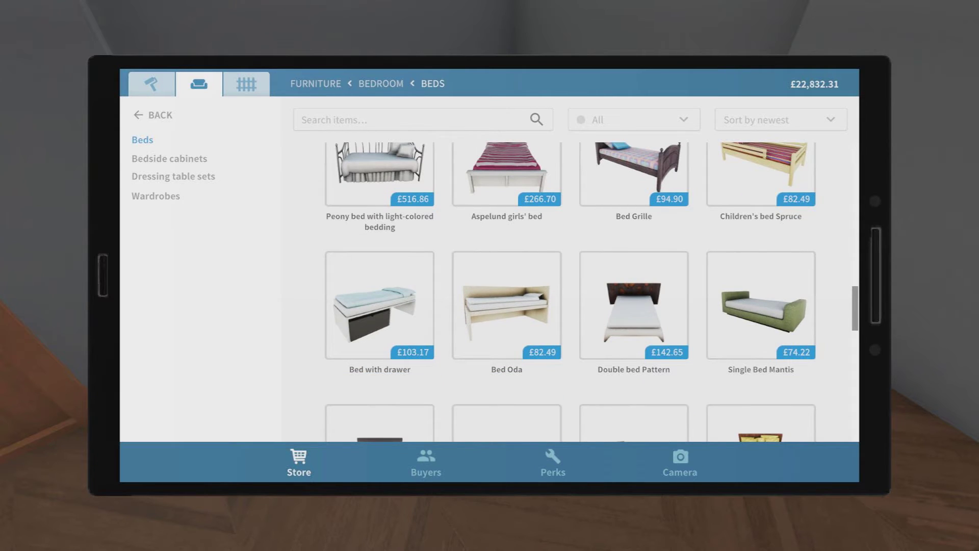
pyautogui.press('Down')
pyautogui.press('Down')
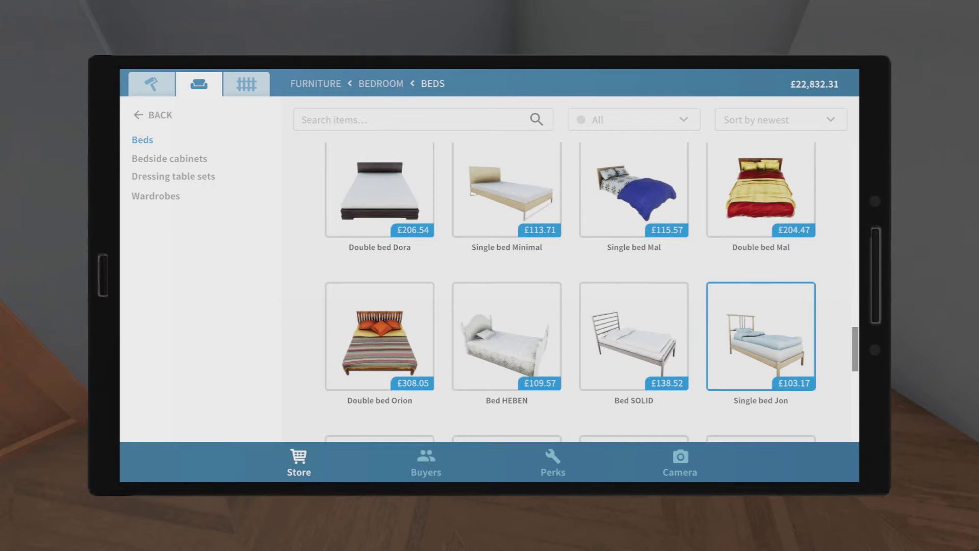
pyautogui.press('Return')
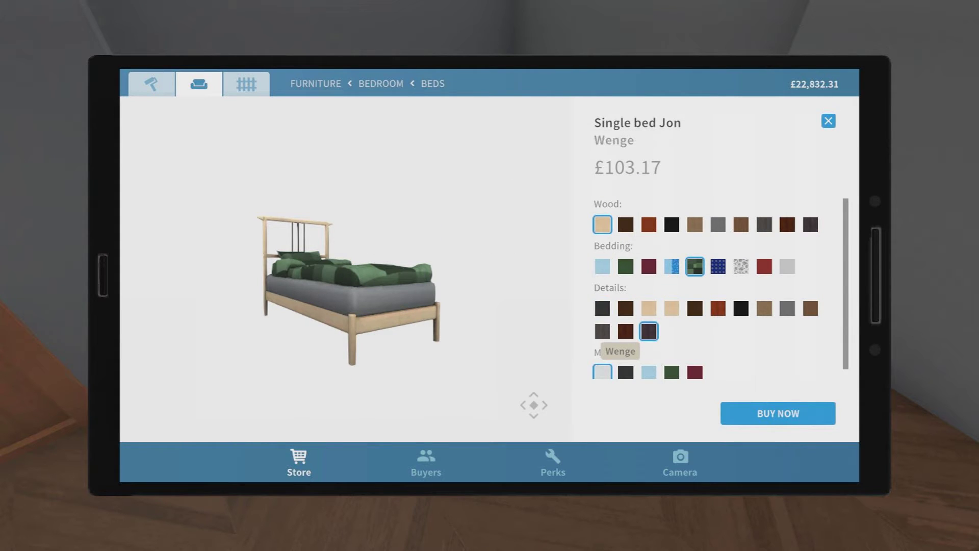
pyautogui.scroll(-1, 650, 331)
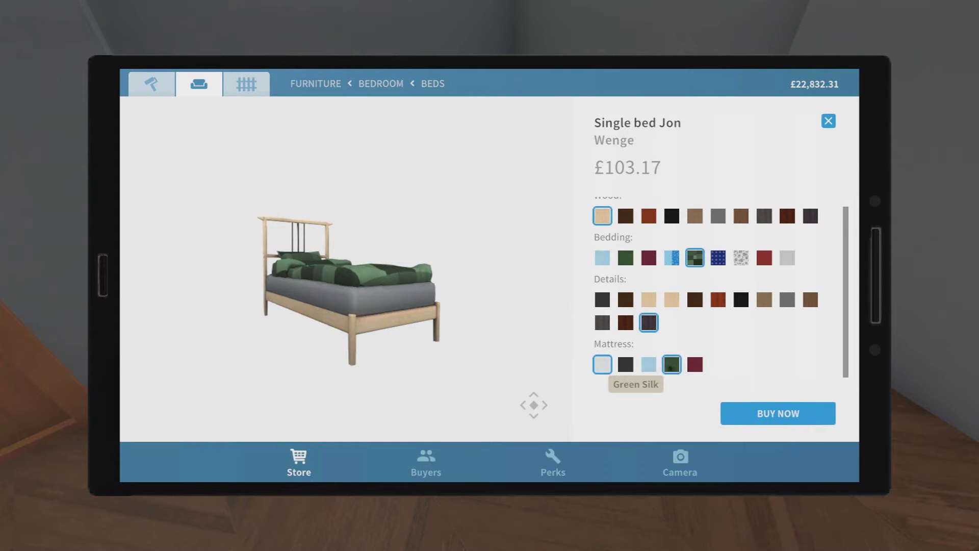
pyautogui.scroll(1, 694, 287)
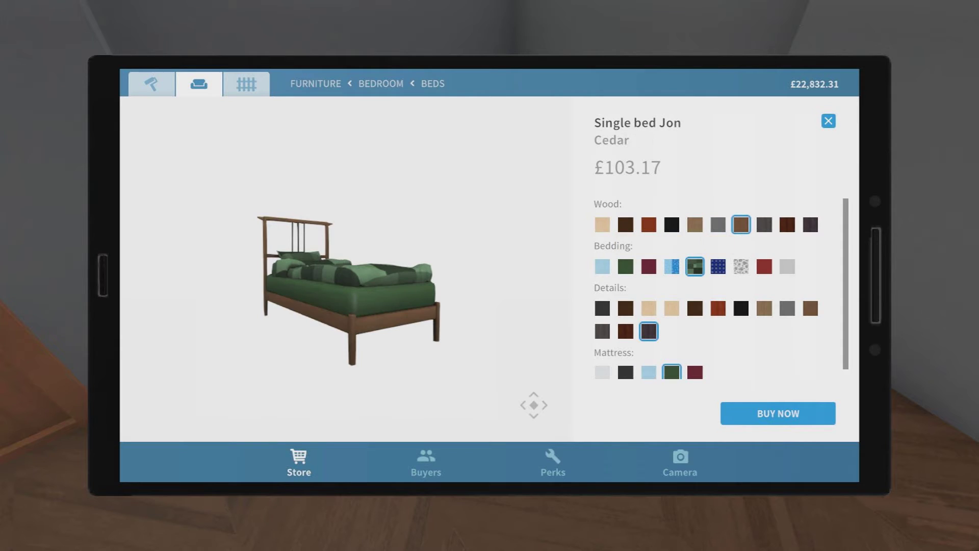
# Step: Buy the cedar Single bed Jon and place it against the bedroom wall
pyautogui.click(779, 414)
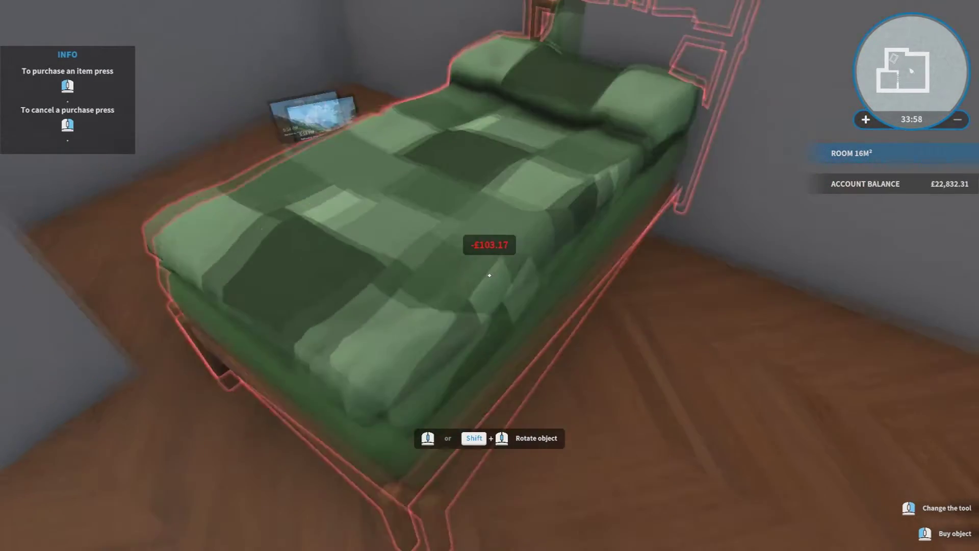
pyautogui.press('s')
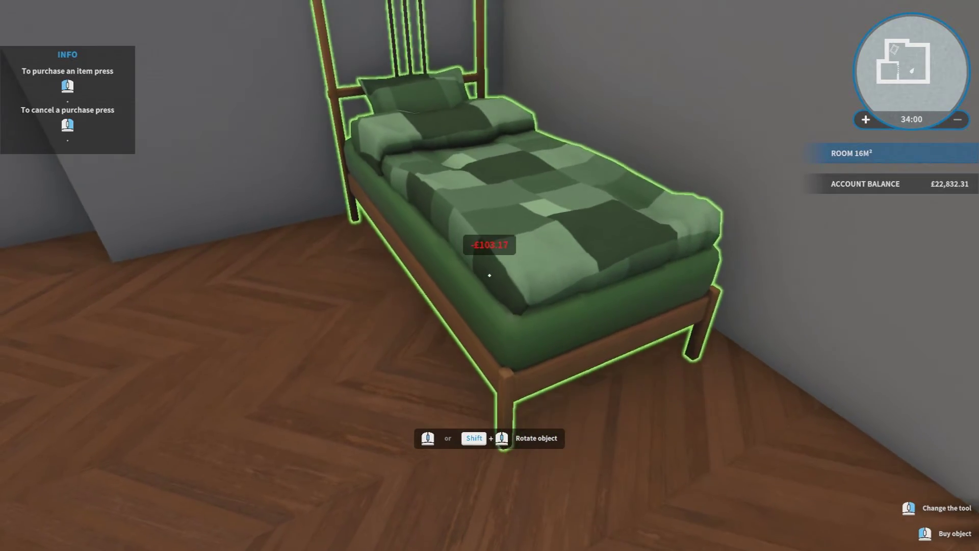
pyautogui.click(489, 275)
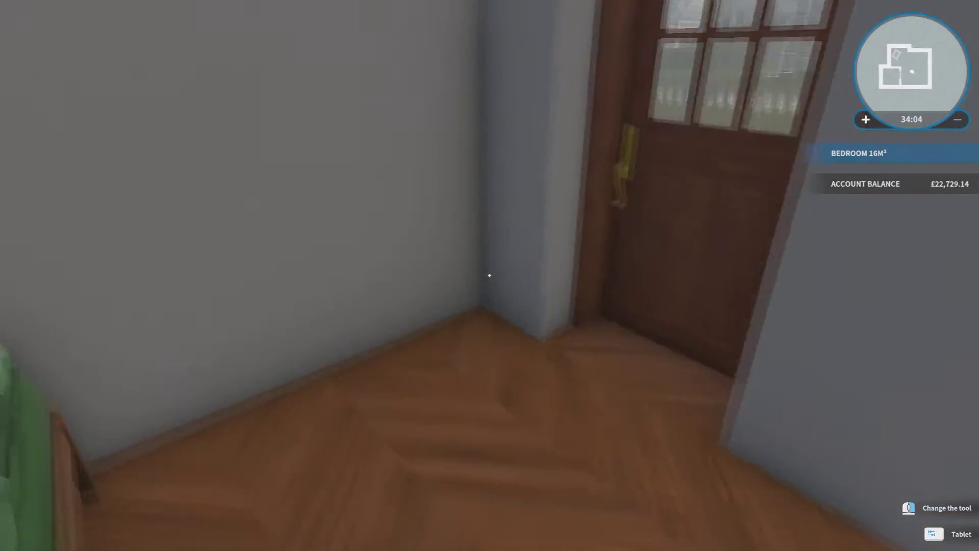
pyautogui.press('Tab')
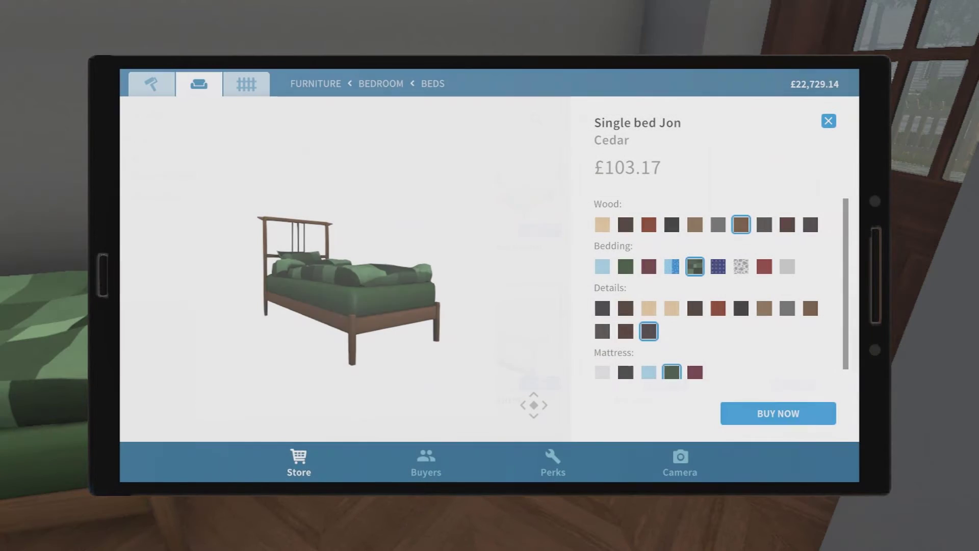
# Step: Browse the dressing table sets in the Bedroom furniture category
pyautogui.click(326, 85)
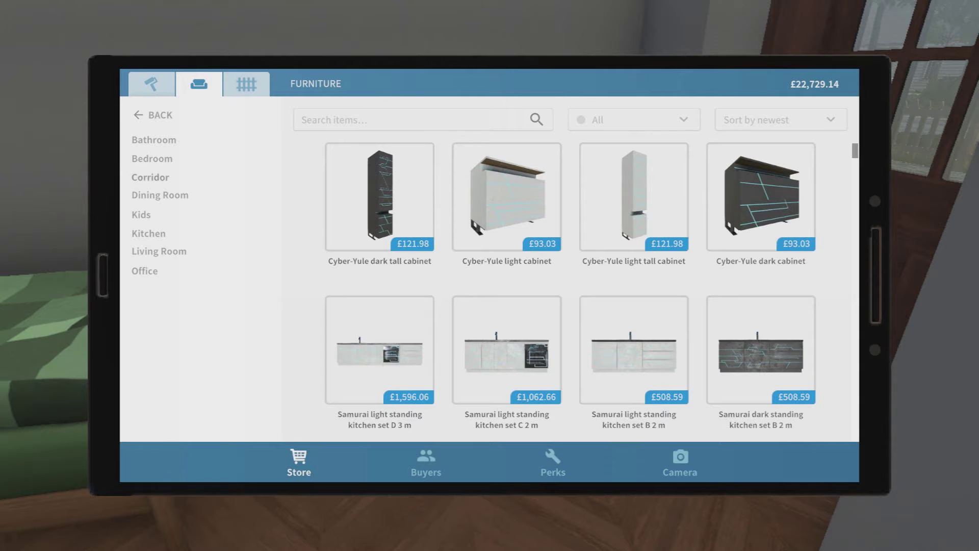
pyautogui.click(161, 157)
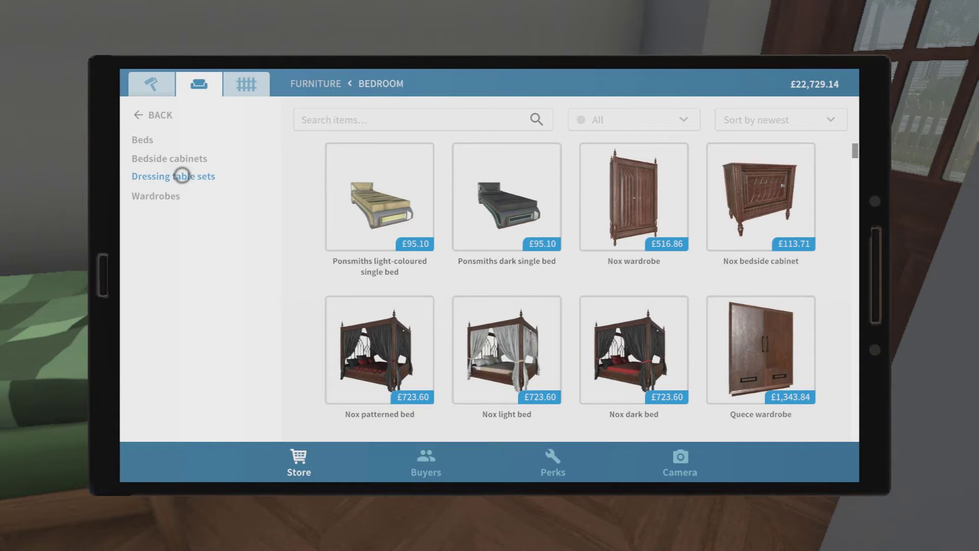
pyautogui.click(182, 176)
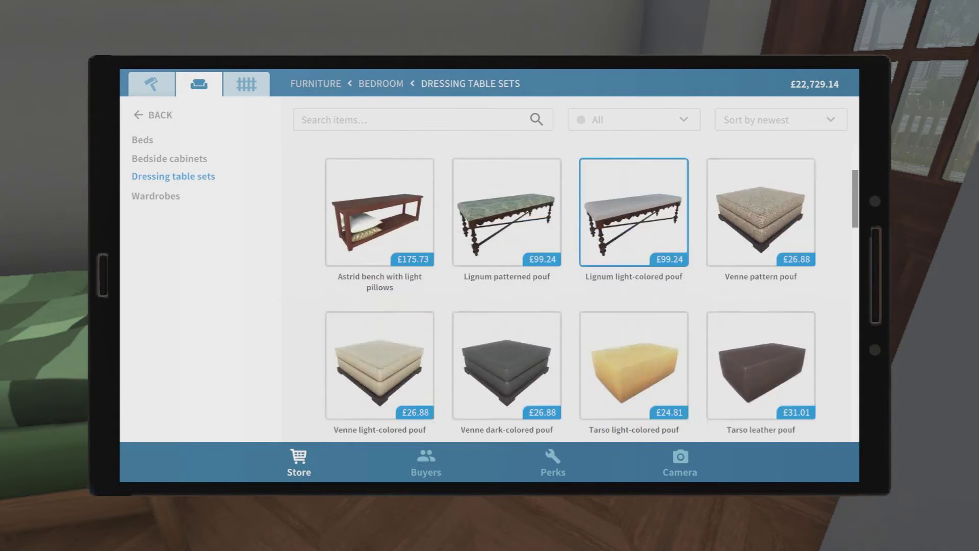
pyautogui.press('Down')
pyautogui.press('Down')
pyautogui.press('Down')
pyautogui.press('Down')
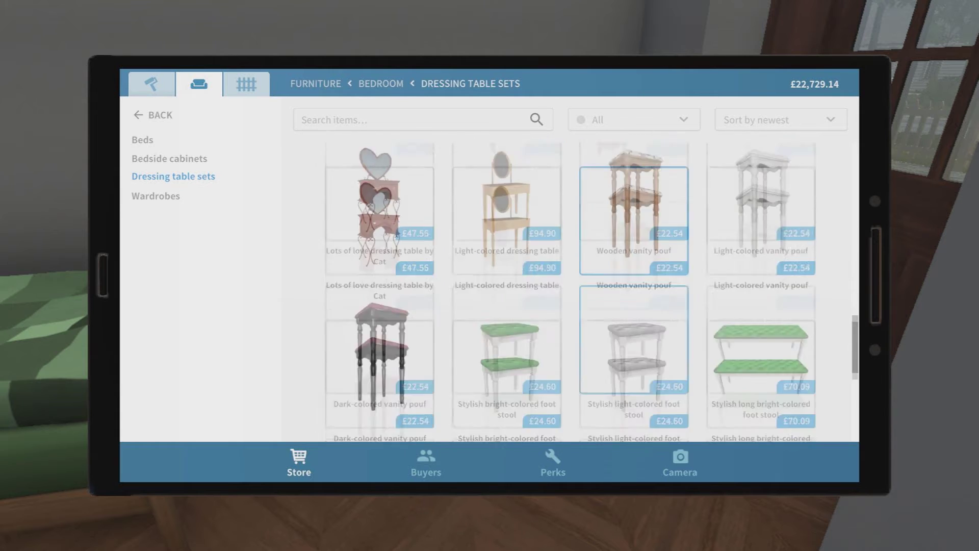
pyautogui.scroll(-5, 570, 290)
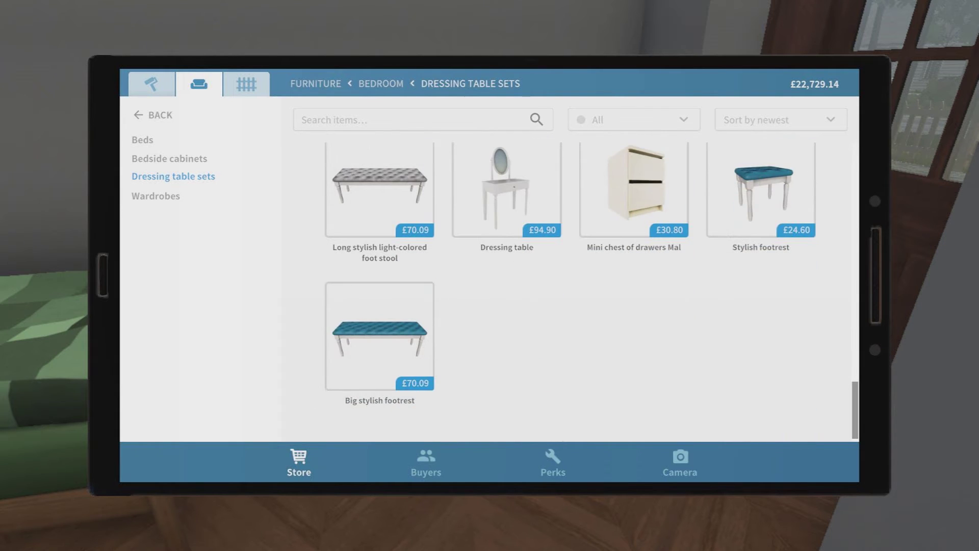
# Step: Switch to Bedside cabinets and open the Lignum nightstand page (£413.49)
pyautogui.click(193, 160)
pyautogui.press('Down')
pyautogui.press('Right')
pyautogui.press('Down')
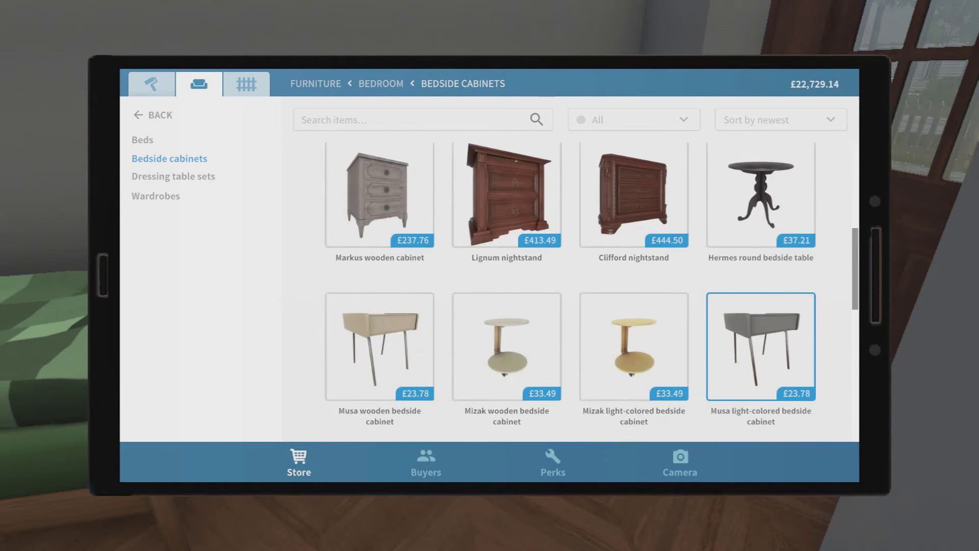
pyautogui.press('Up')
pyautogui.press('Left')
pyautogui.press('Left')
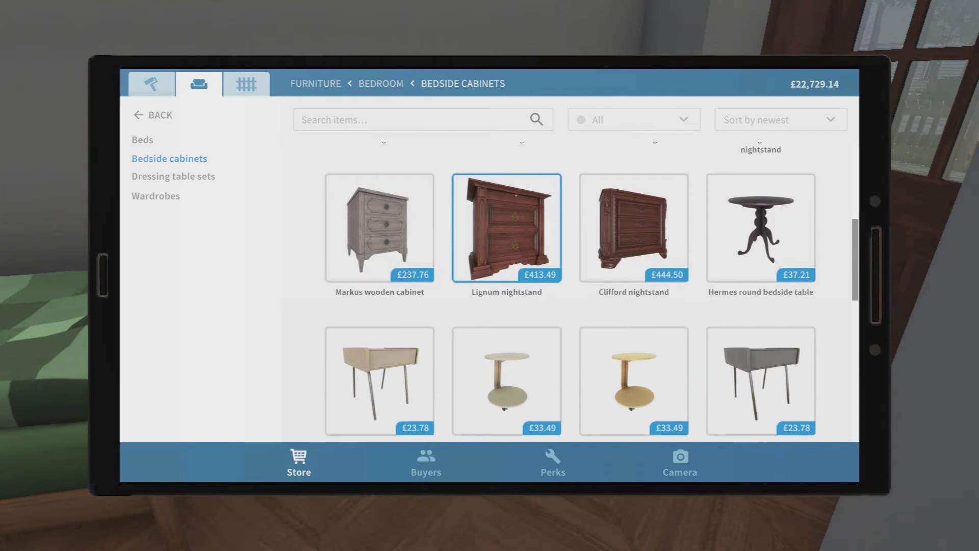
pyautogui.press('Return')
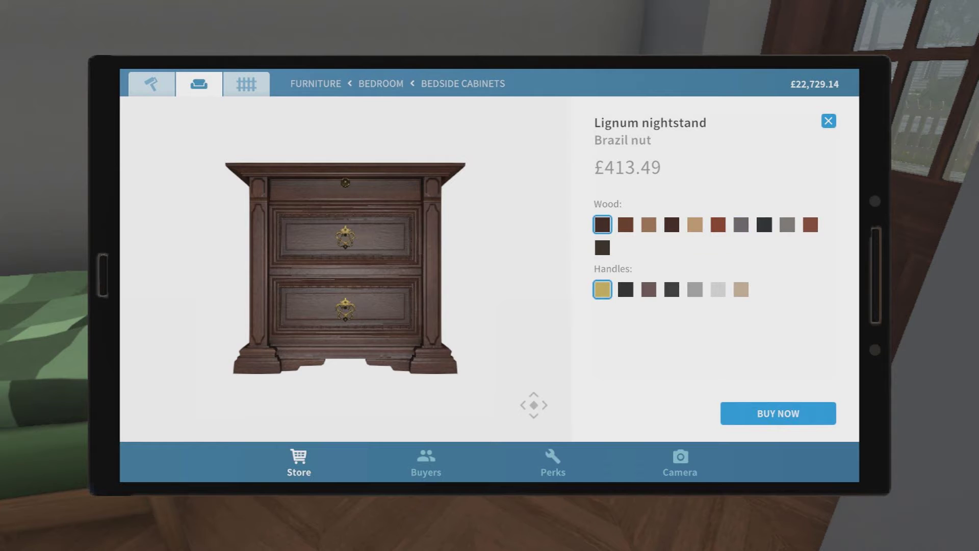
# Step: Buy the Lignum nightstand in Wenge wood and set it beside the bed
pyautogui.press('Return')
pyautogui.press('Down')
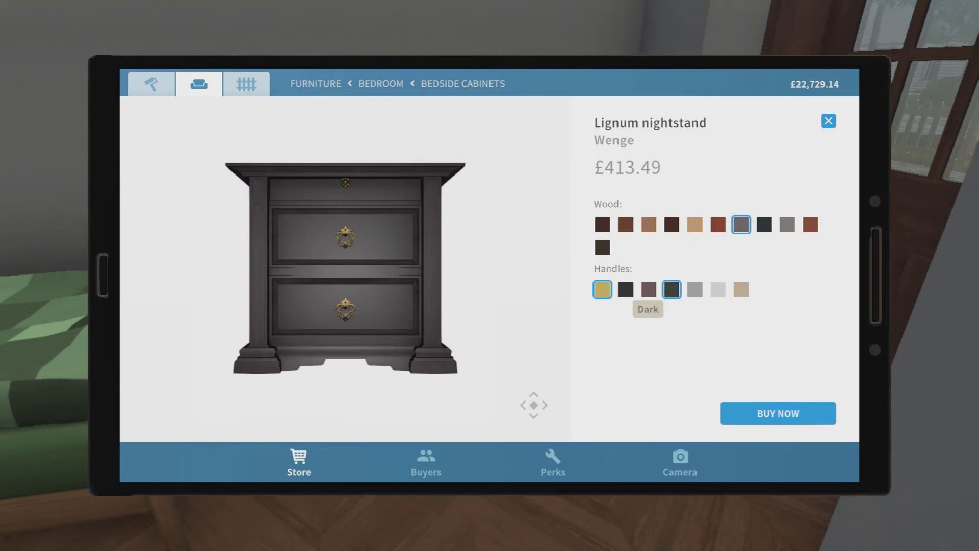
pyautogui.press('Return')
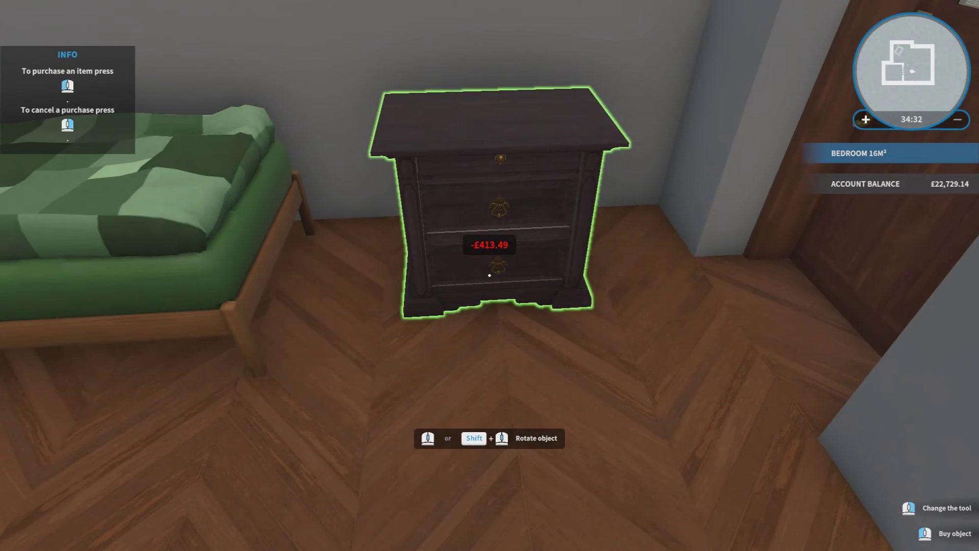
pyautogui.scroll(-3, 489, 275)
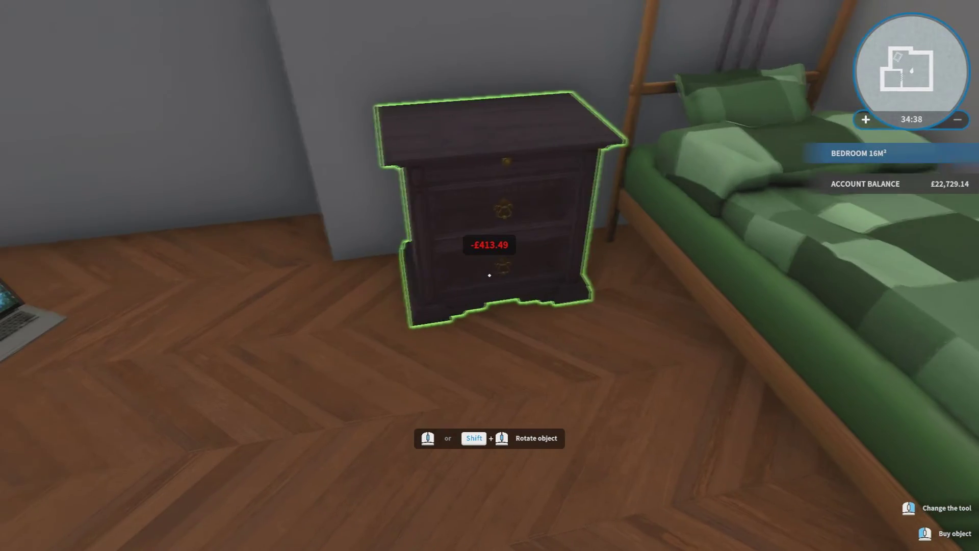
pyautogui.click(490, 275)
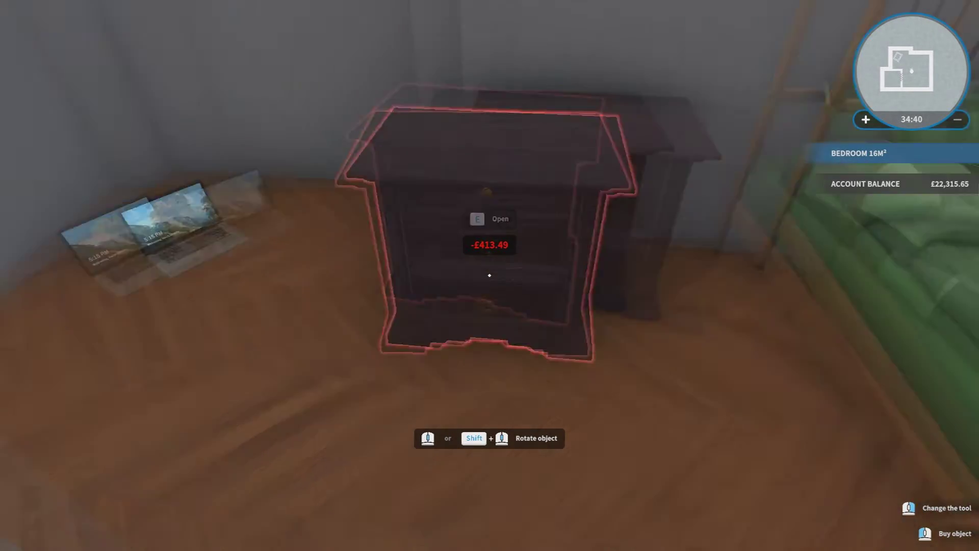
pyautogui.press('Tab')
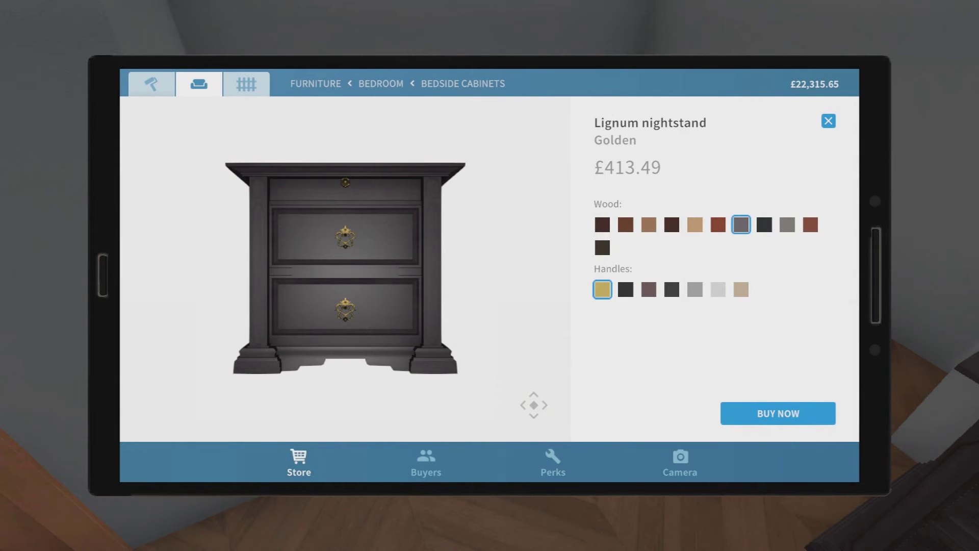
# Step: Browse bedside cabinets, dressing tables, wardrobes and dining tables in the furniture store
pyautogui.click(829, 120)
pyautogui.scroll(-5, 689, 306)
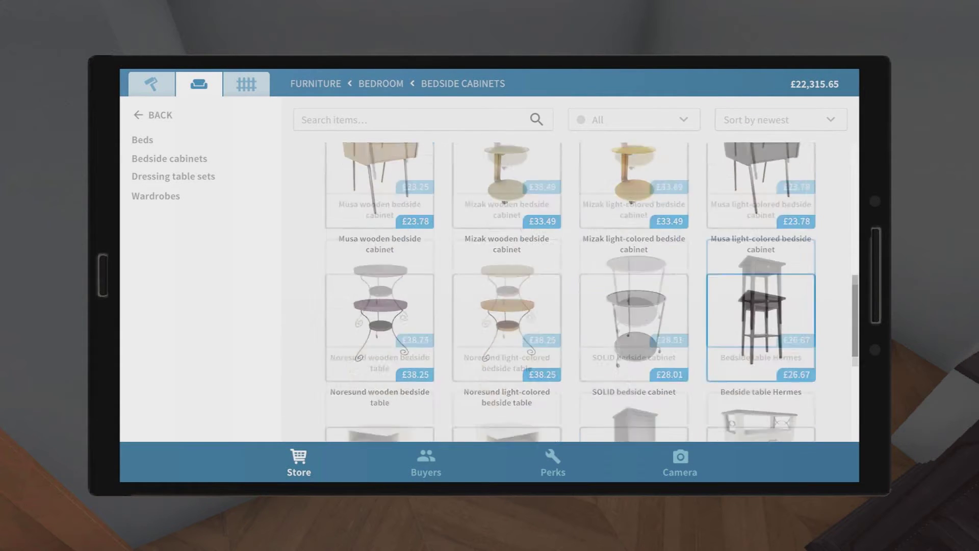
pyautogui.scroll(-5, 688, 306)
pyautogui.scroll(1, 634, 242)
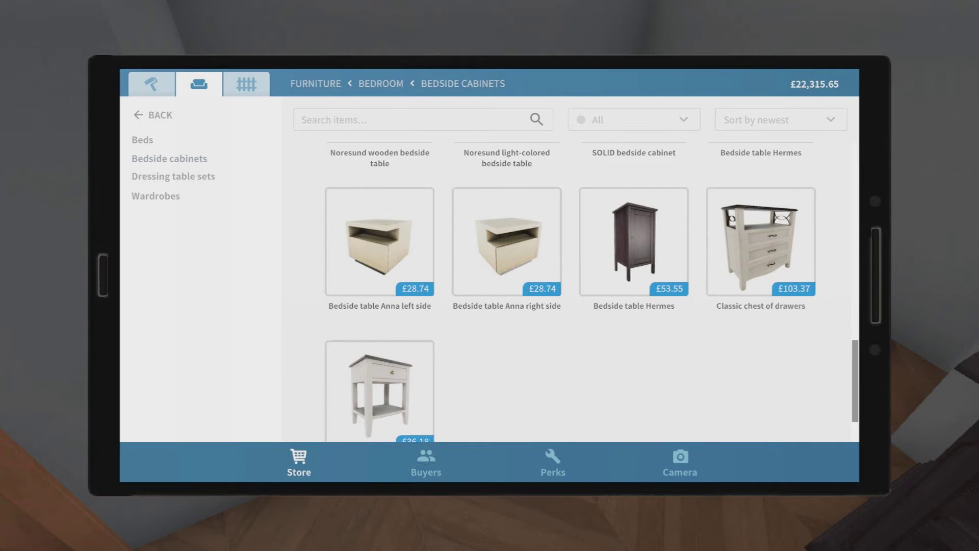
pyautogui.click(170, 158)
pyautogui.click(174, 177)
pyautogui.click(157, 196)
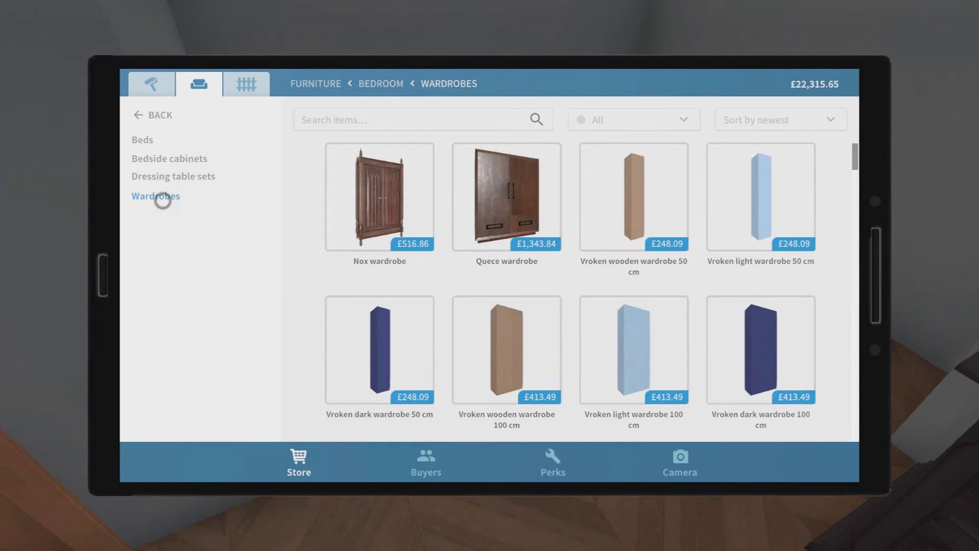
pyautogui.scroll(-3, 634, 343)
pyautogui.scroll(-3, 633, 343)
pyautogui.scroll(-3, 634, 343)
pyautogui.scroll(-3, 634, 343)
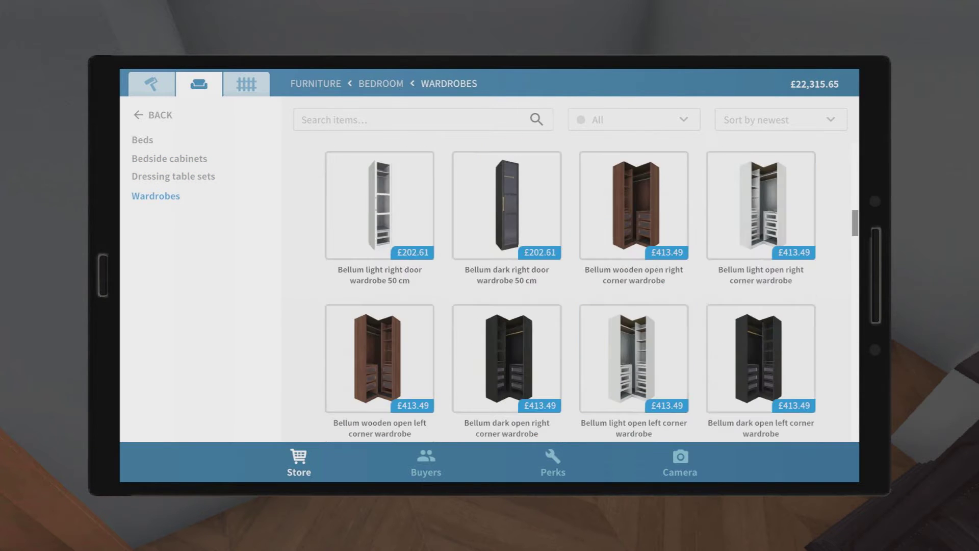
pyautogui.scroll(-3, 633, 343)
pyautogui.scroll(-3, 633, 343)
pyautogui.scroll(-4, 633, 343)
pyautogui.scroll(-3, 633, 342)
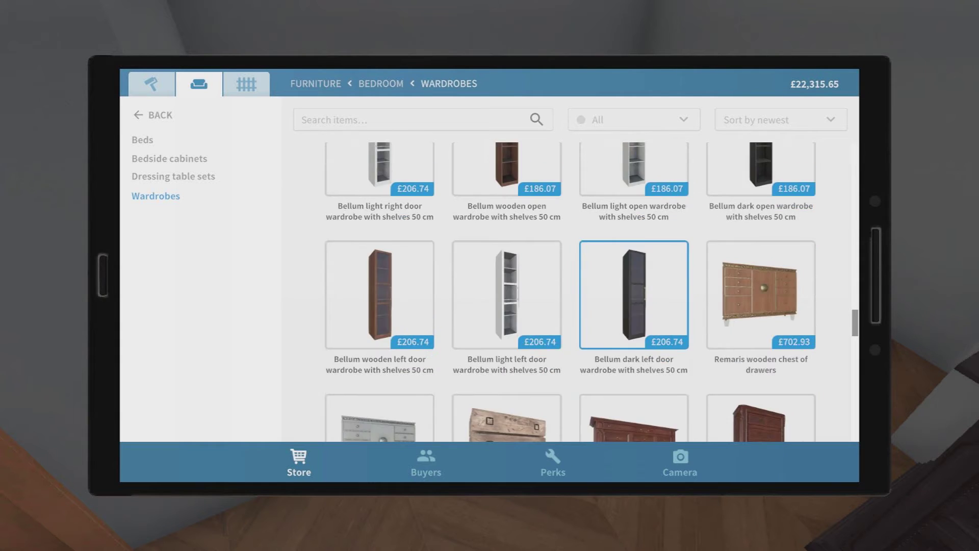
pyautogui.scroll(-3, 633, 343)
pyautogui.scroll(-1, 634, 343)
pyautogui.scroll(-1, 634, 344)
pyautogui.scroll(-3, 634, 343)
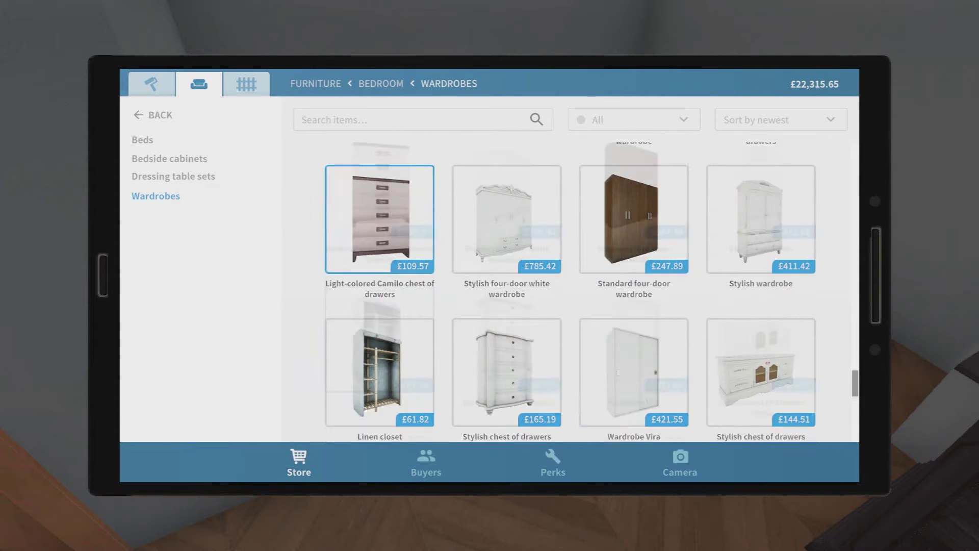
pyautogui.scroll(-3, 634, 342)
pyautogui.scroll(-3, 634, 343)
pyautogui.scroll(-2, 634, 342)
pyautogui.click(184, 84)
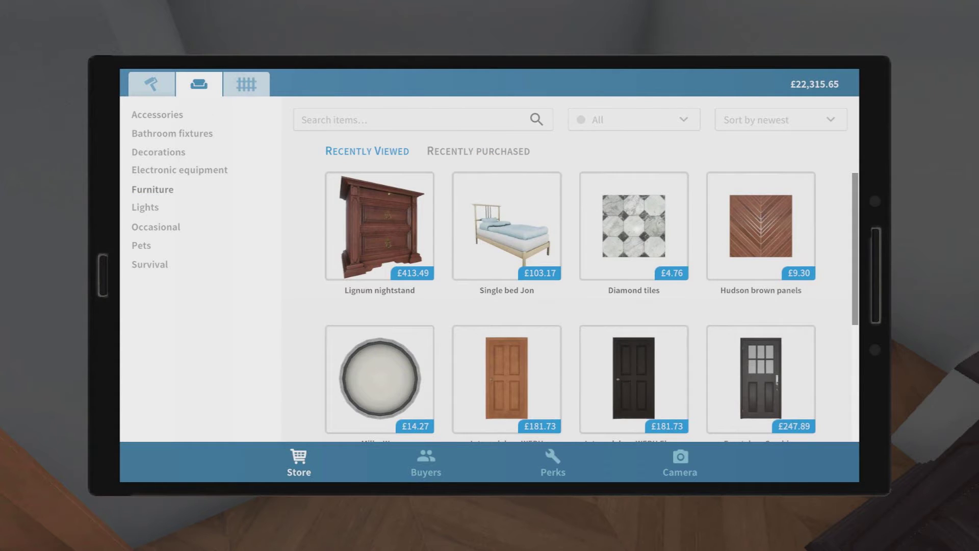
pyautogui.click(153, 188)
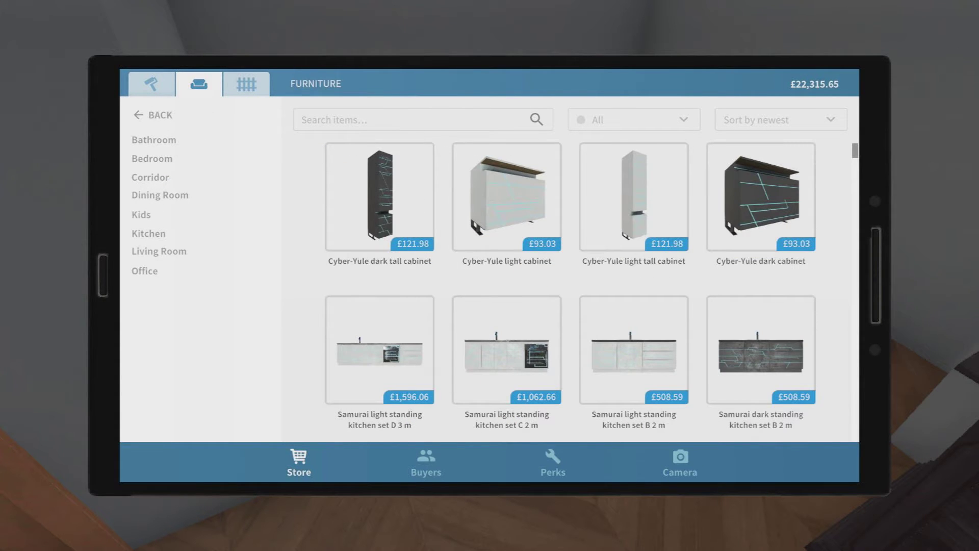
pyautogui.click(158, 197)
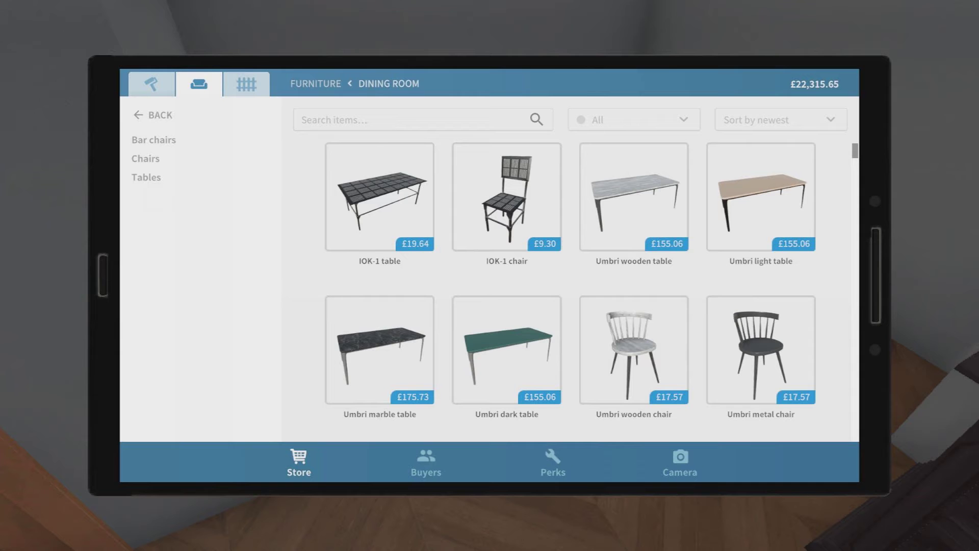
pyautogui.click(142, 181)
pyautogui.scroll(-2, 570, 291)
pyautogui.scroll(-5, 570, 291)
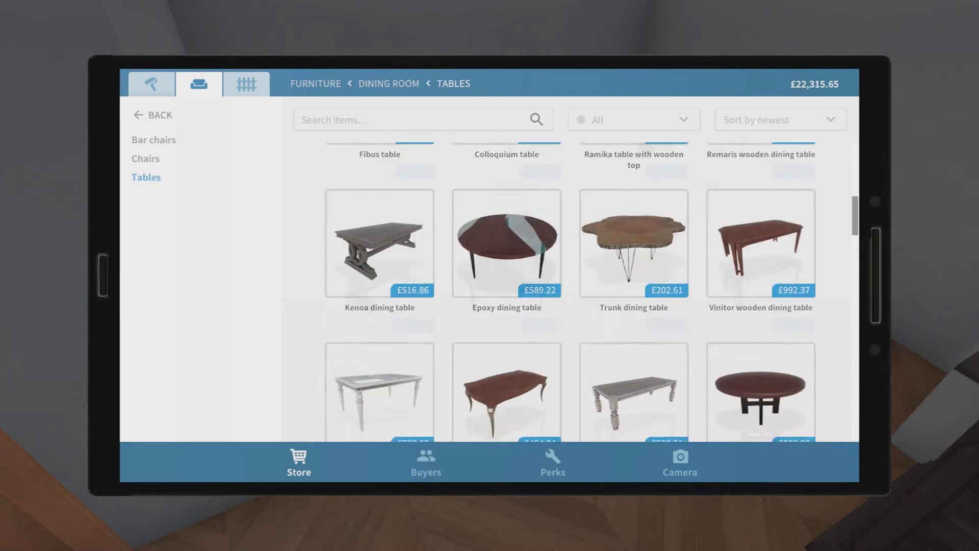
pyautogui.scroll(-3, 570, 291)
pyautogui.scroll(-2, 569, 291)
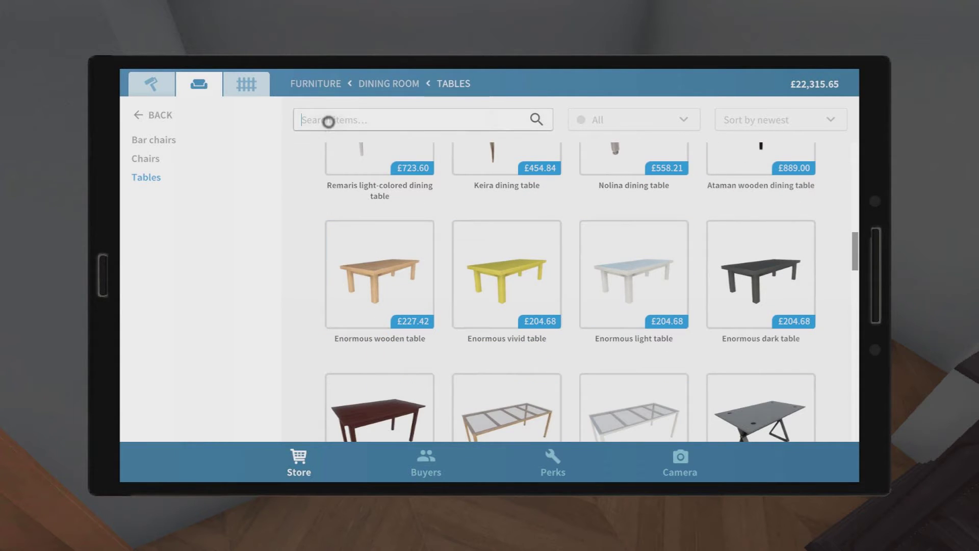
pyautogui.write('des')
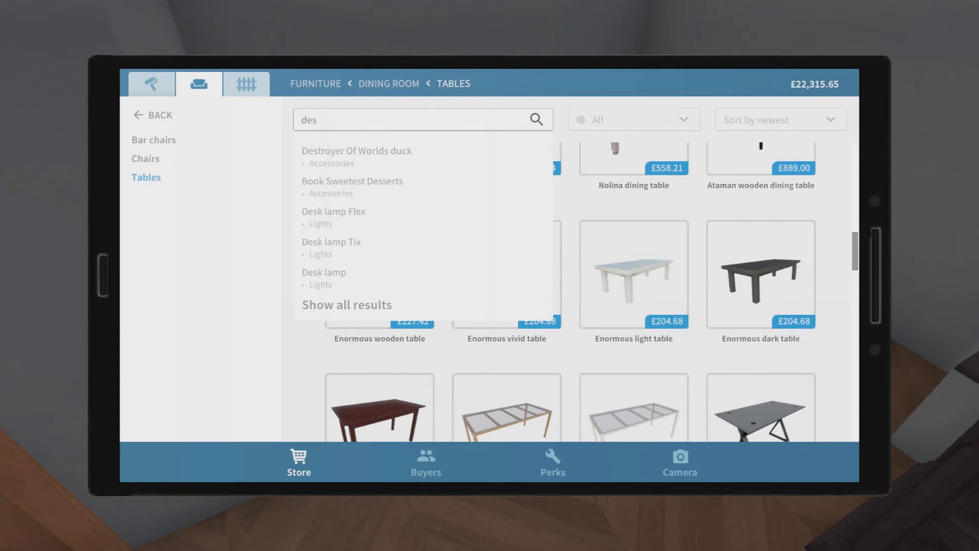
pyautogui.write('k')
# Step: Search 'desk' and buy the Trarere drawing desk with Wenge drawer and golden frame
pyautogui.press('Return')
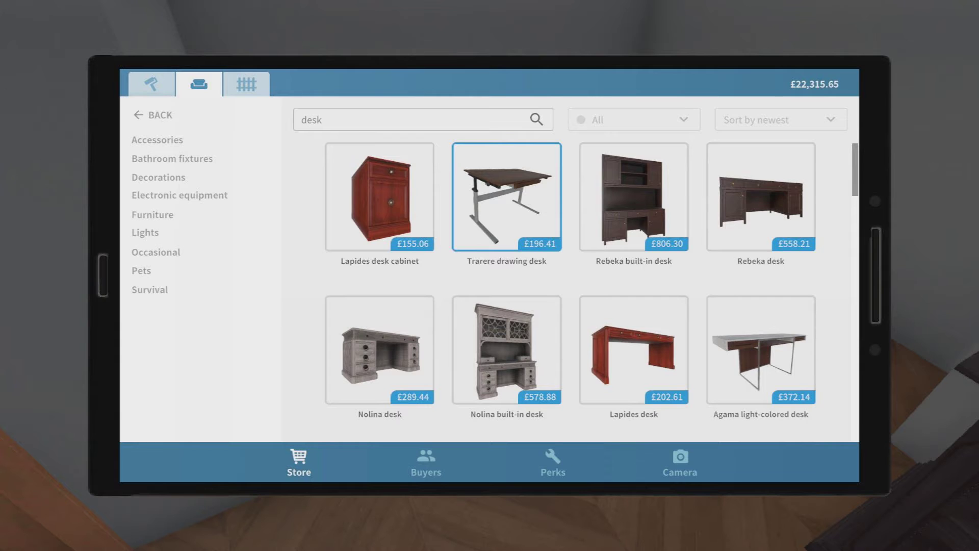
pyautogui.click(506, 197)
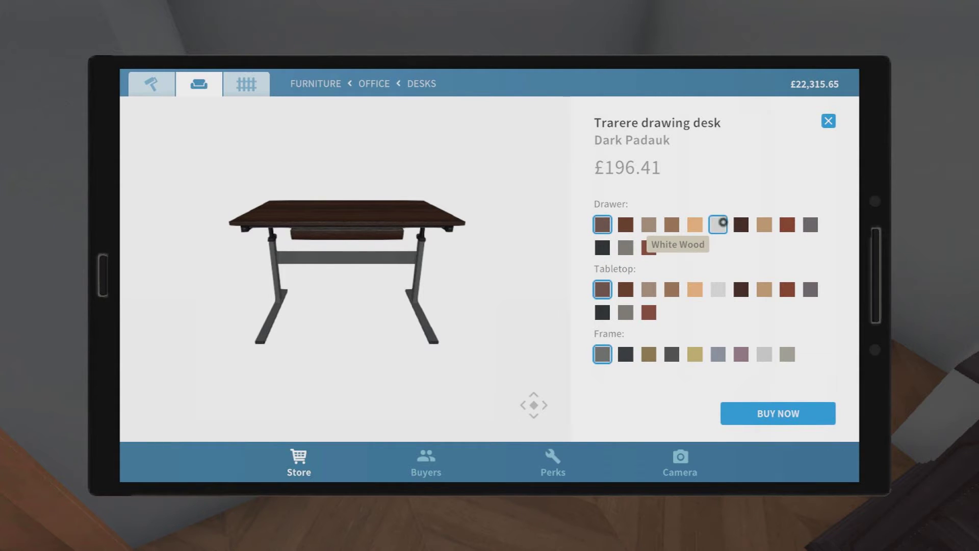
pyautogui.click(721, 223)
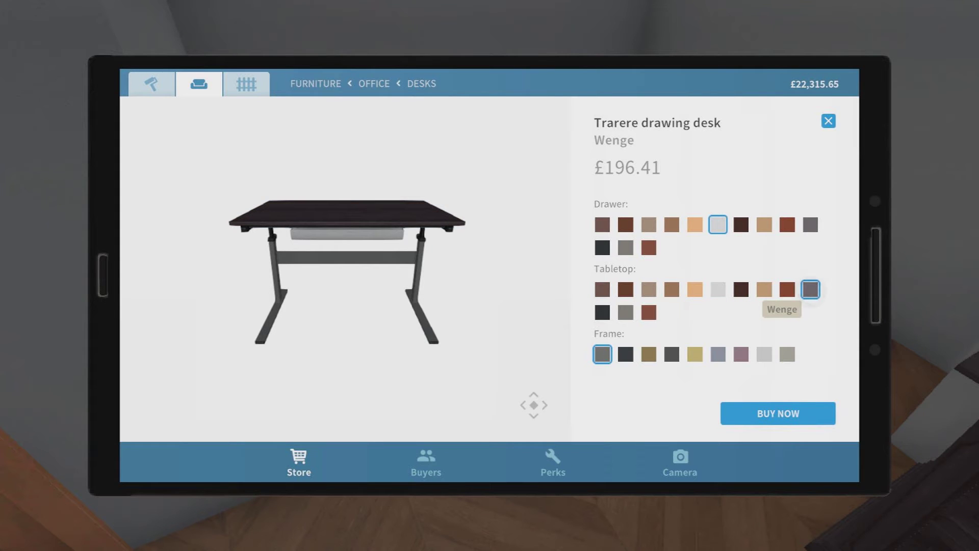
pyautogui.click(810, 225)
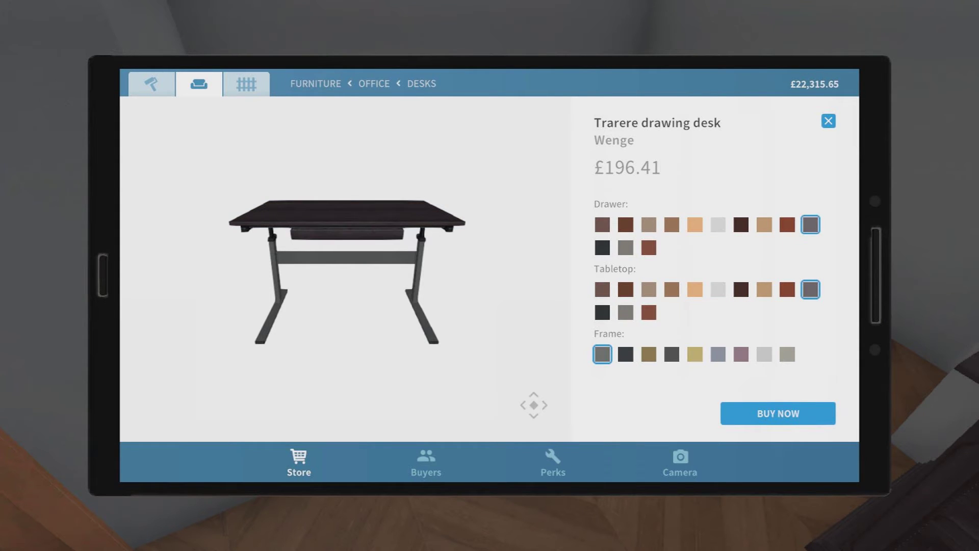
pyautogui.click(694, 354)
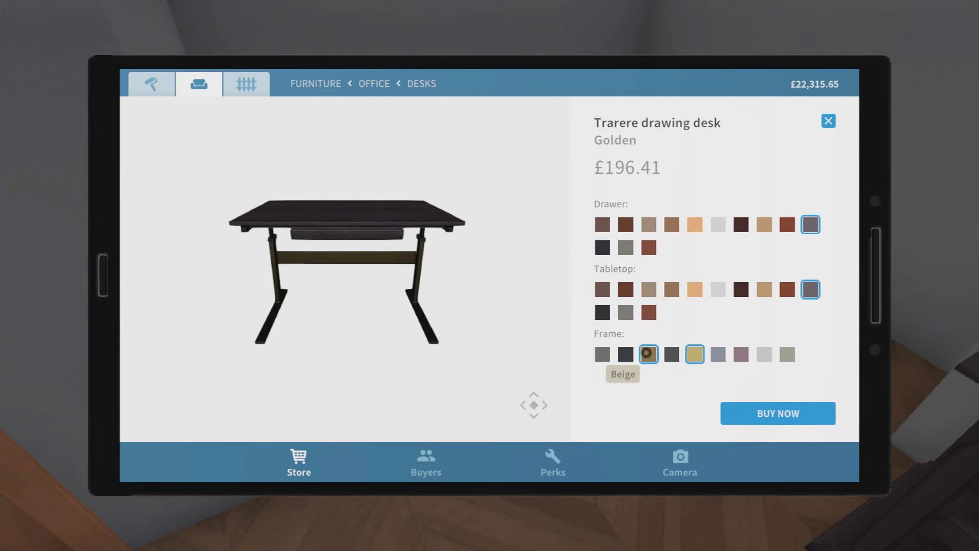
pyautogui.click(648, 354)
pyautogui.click(778, 414)
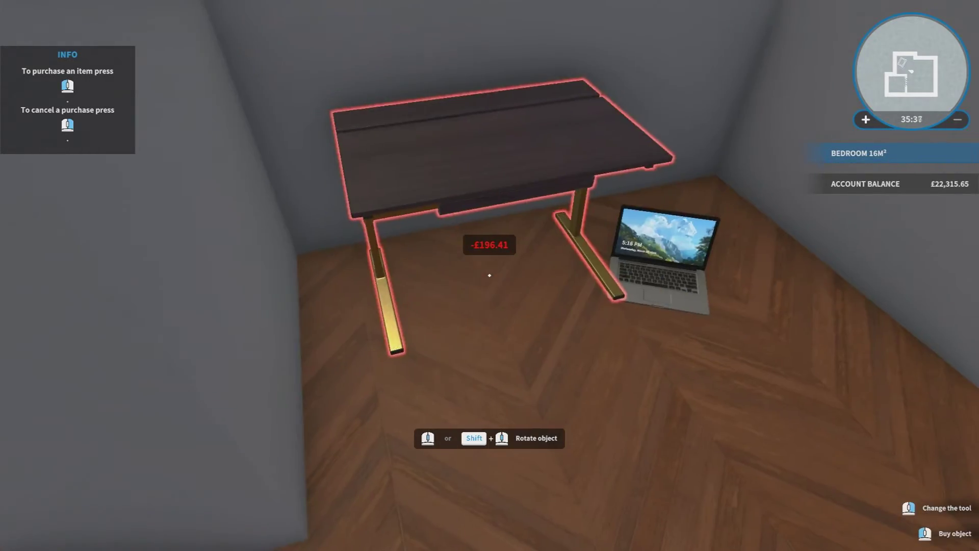
pyautogui.scroll(-3, 490, 275)
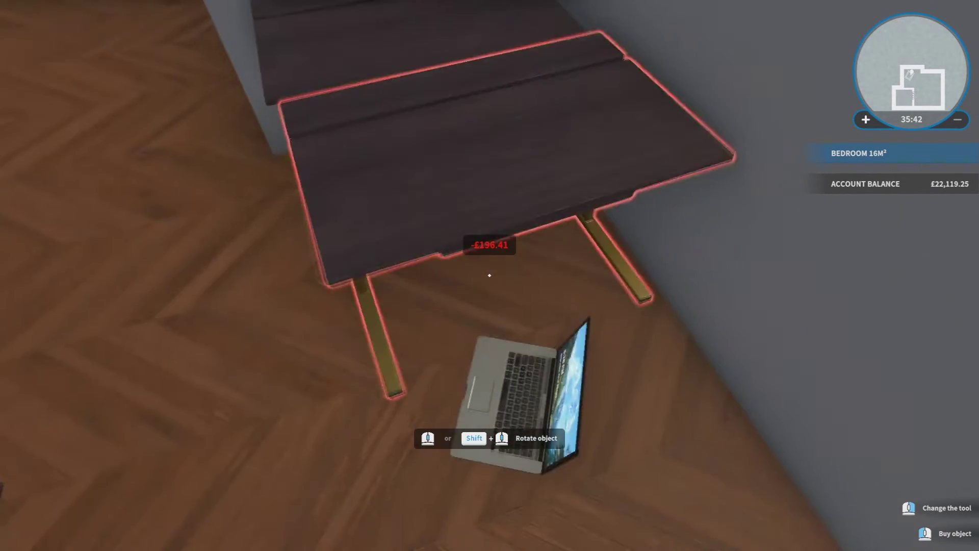
# Step: Set the Trarere desk in the bedroom corner and move the laptop onto it
pyautogui.click(489, 275)
pyautogui.click(490, 275)
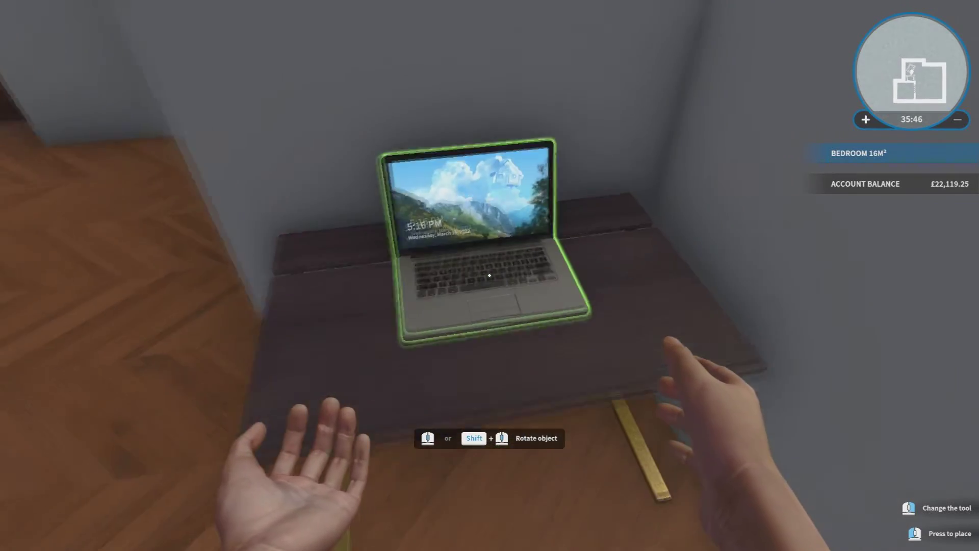
pyautogui.click(490, 275)
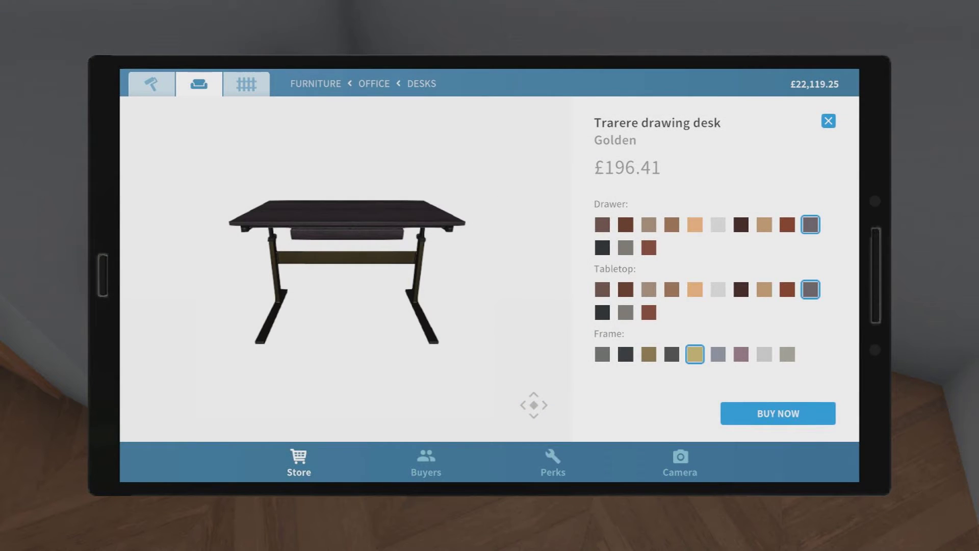
# Step: Open the £45.28 Swivel chair from Office > Armchairs with a metallic grey seat and black legs
pyautogui.click(299, 86)
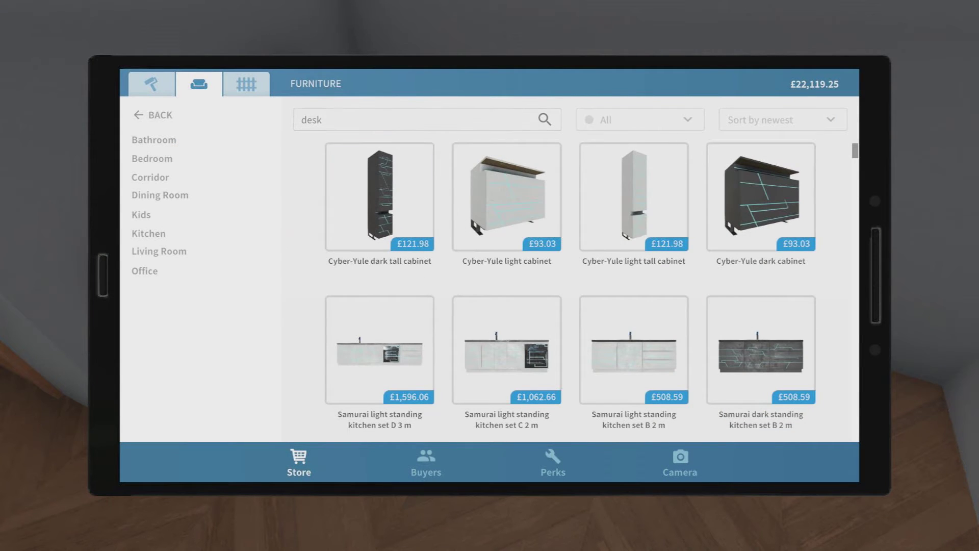
pyautogui.click(139, 273)
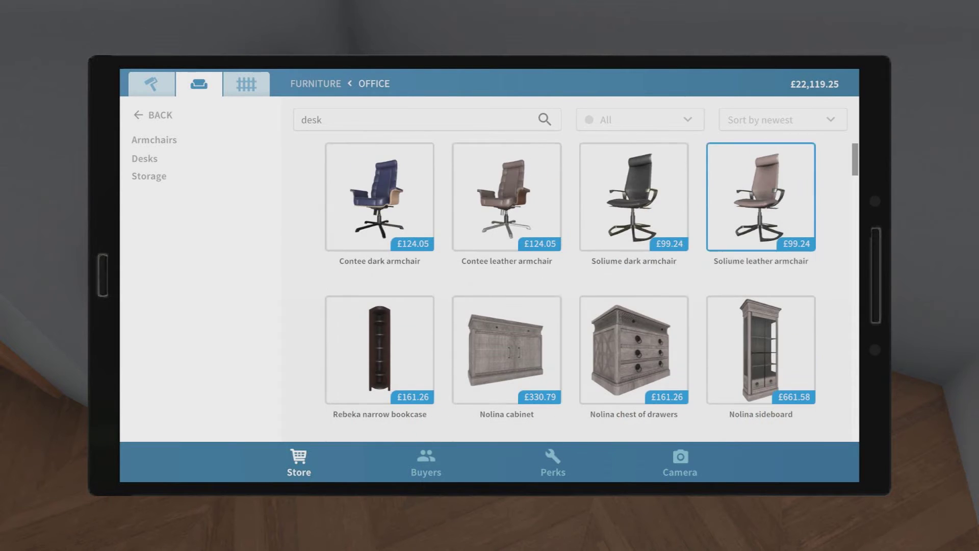
pyautogui.click(155, 142)
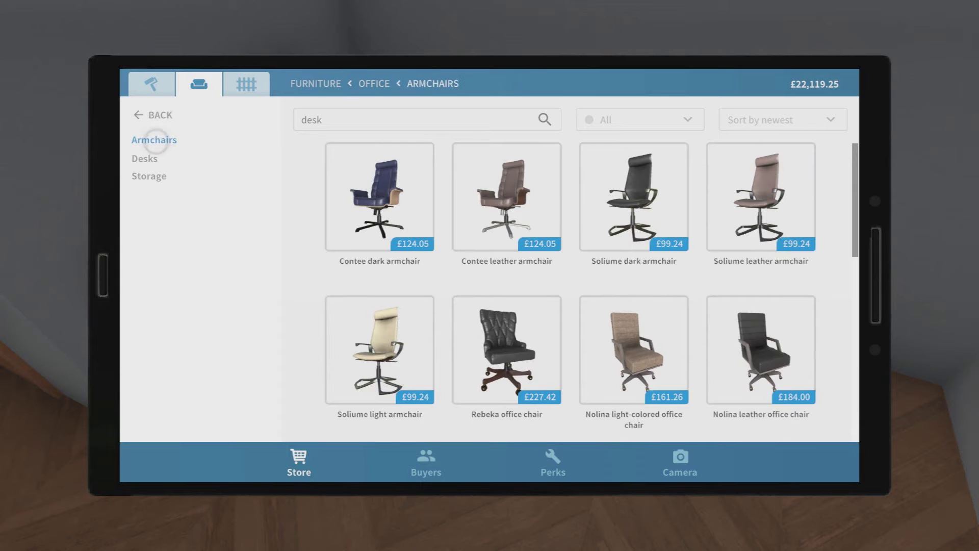
pyautogui.scroll(-2, 569, 291)
pyautogui.scroll(-2, 570, 291)
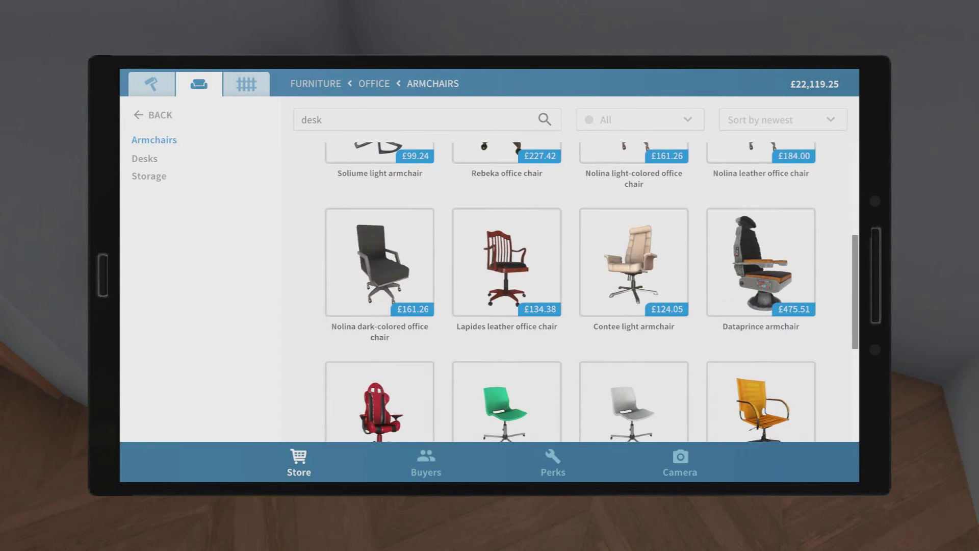
pyautogui.scroll(-1, 570, 290)
pyautogui.scroll(-1, 570, 291)
pyautogui.scroll(-1, 570, 291)
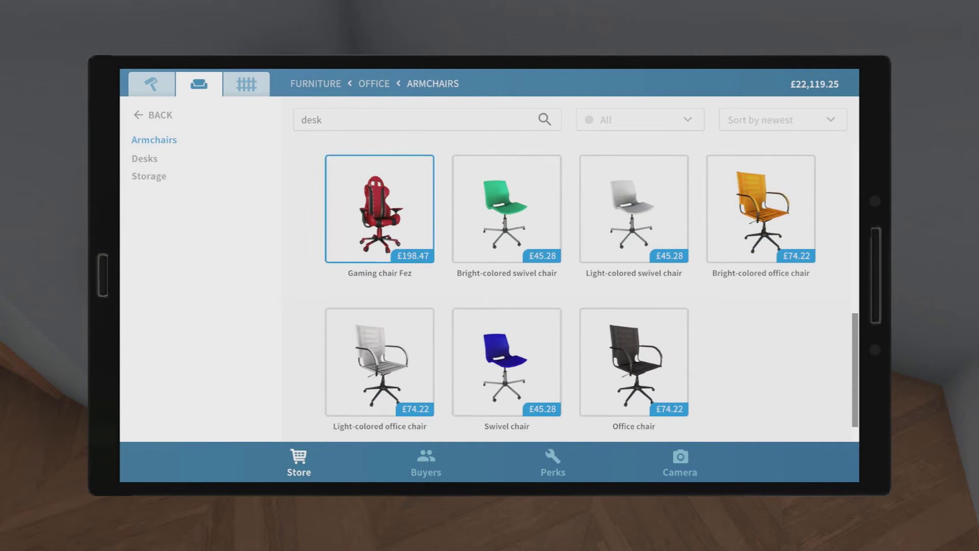
pyautogui.scroll(-1, 633, 360)
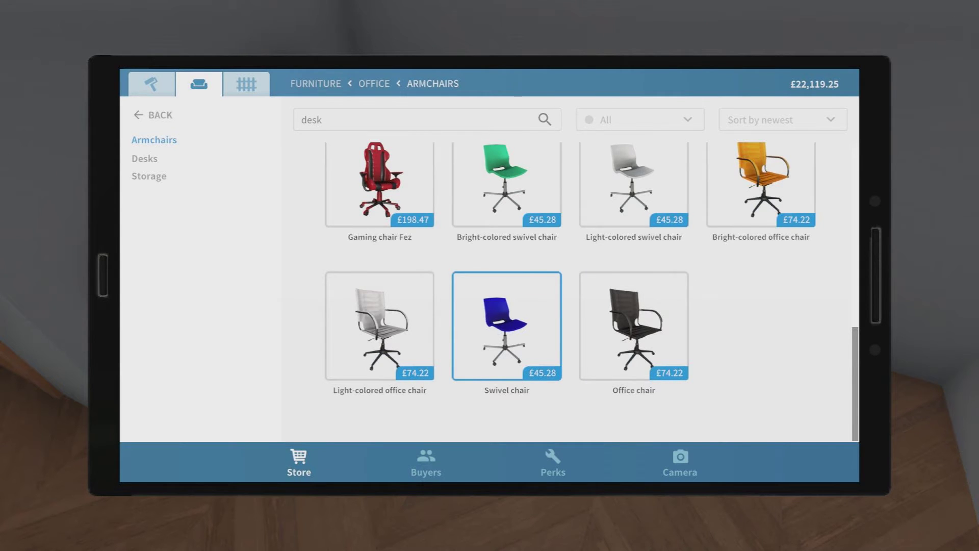
pyautogui.click(506, 325)
pyautogui.click(649, 224)
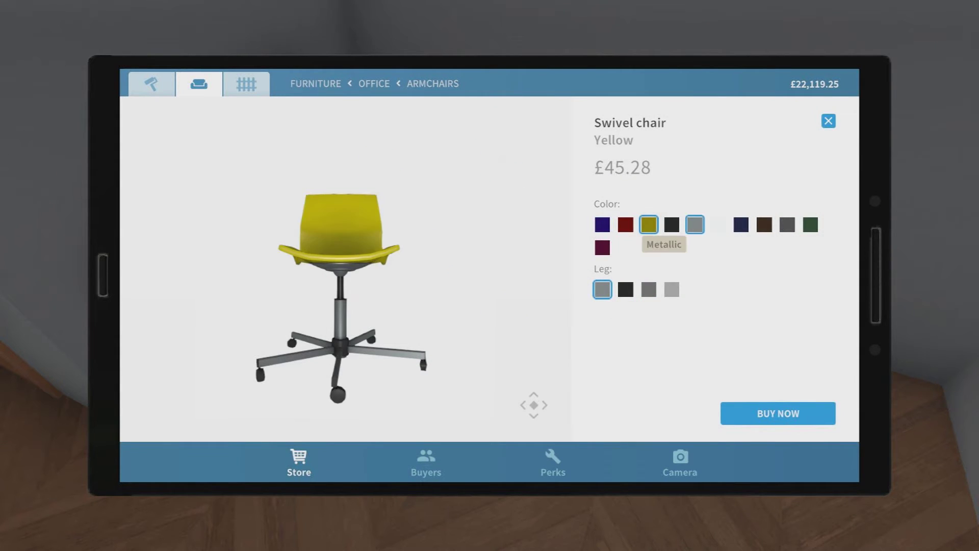
pyautogui.click(696, 224)
pyautogui.click(625, 289)
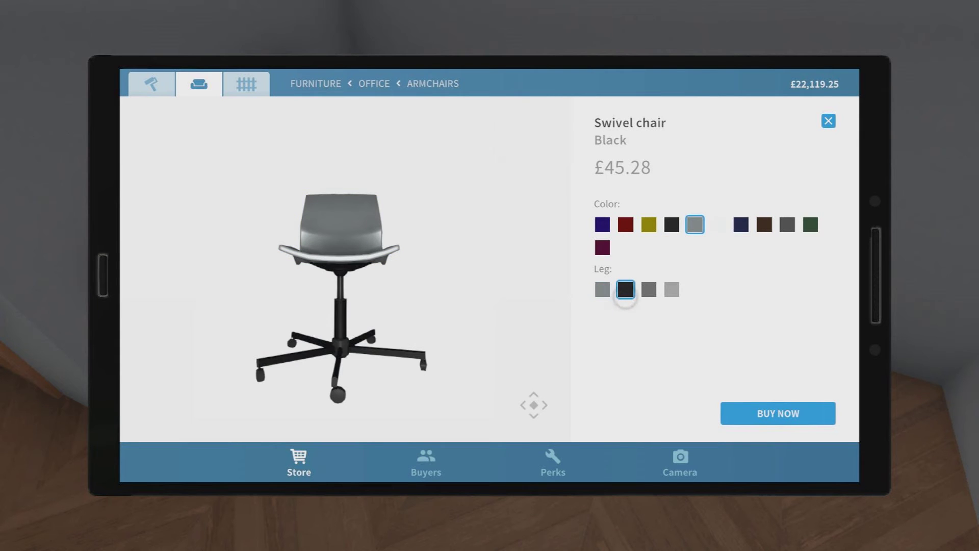
# Step: Buy the grey swivel chair and place a single copy beside the bedroom desk
pyautogui.click(815, 411)
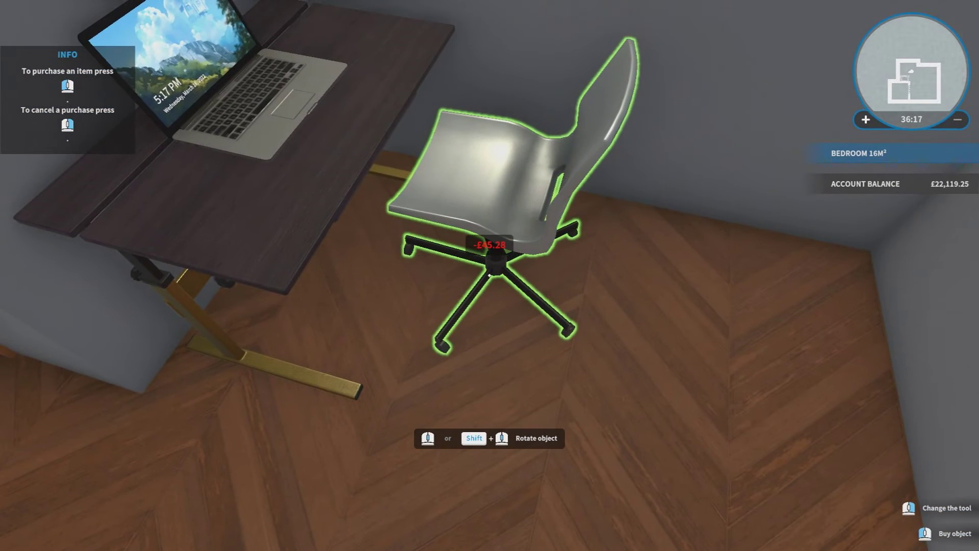
pyautogui.click(490, 276)
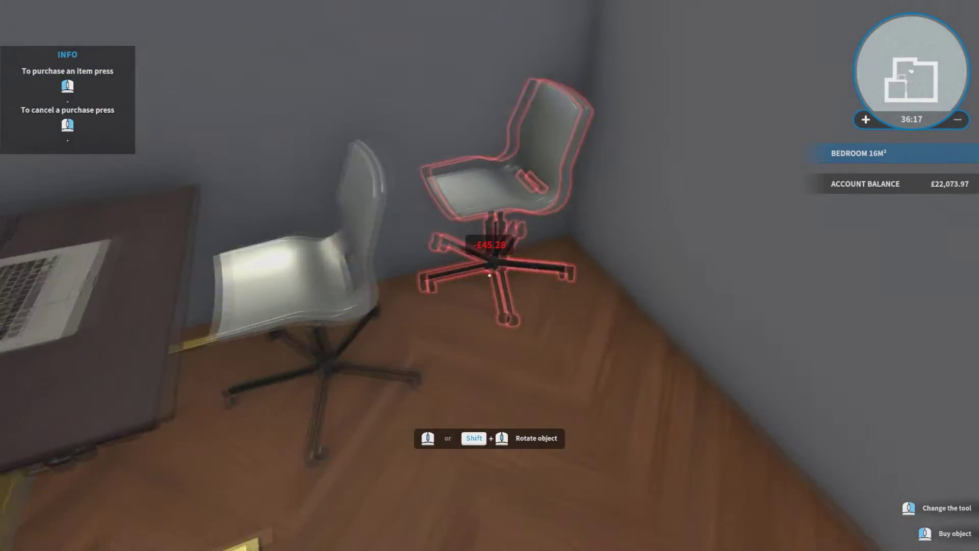
pyautogui.rightClick(490, 275)
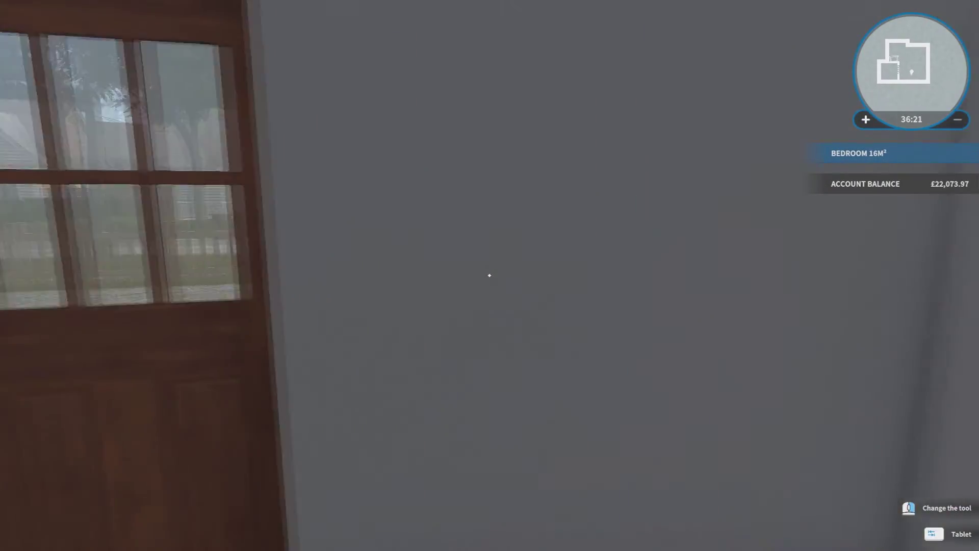
pyautogui.press('Tab')
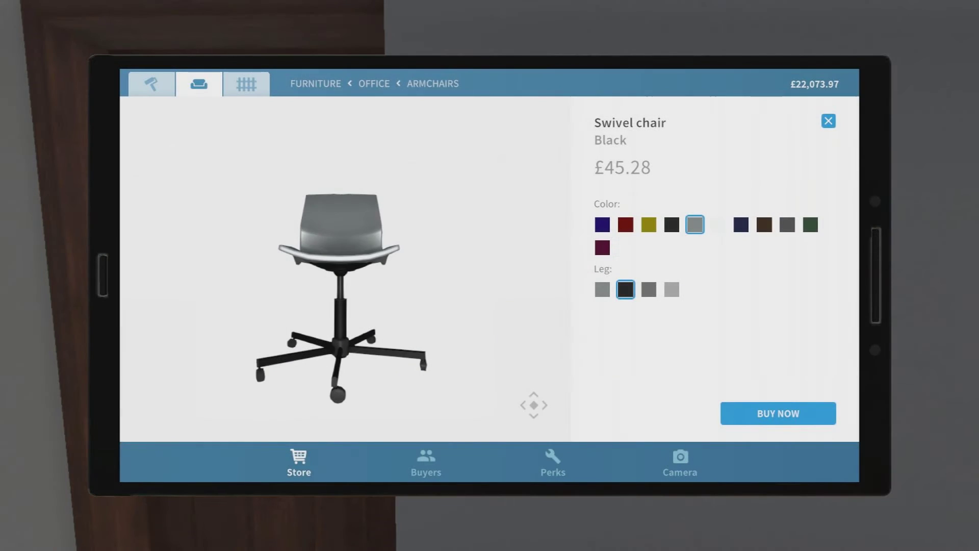
# Step: Search for lights, give the Sphaera chandelier cyan glass, and buy it for £164.25
pyautogui.click(320, 87)
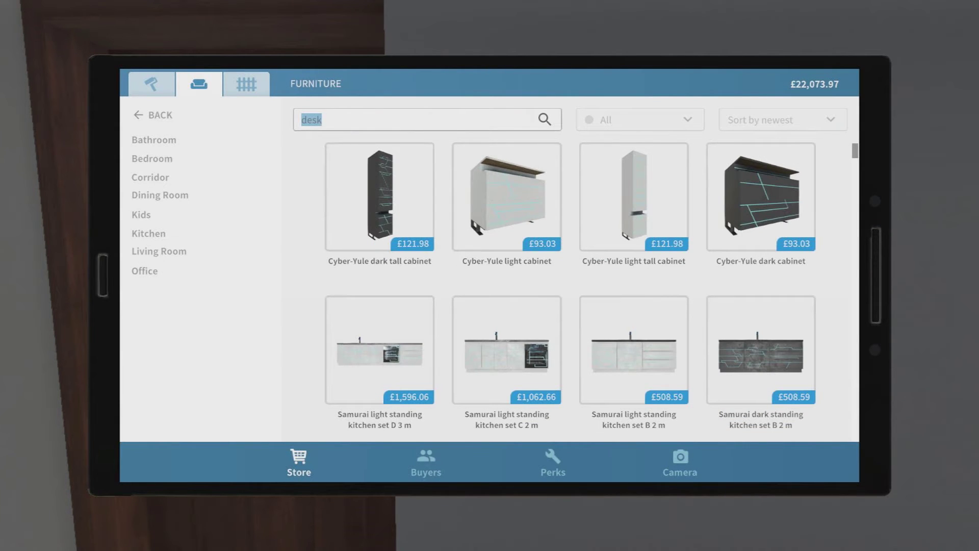
pyautogui.write('light')
pyautogui.press('Return')
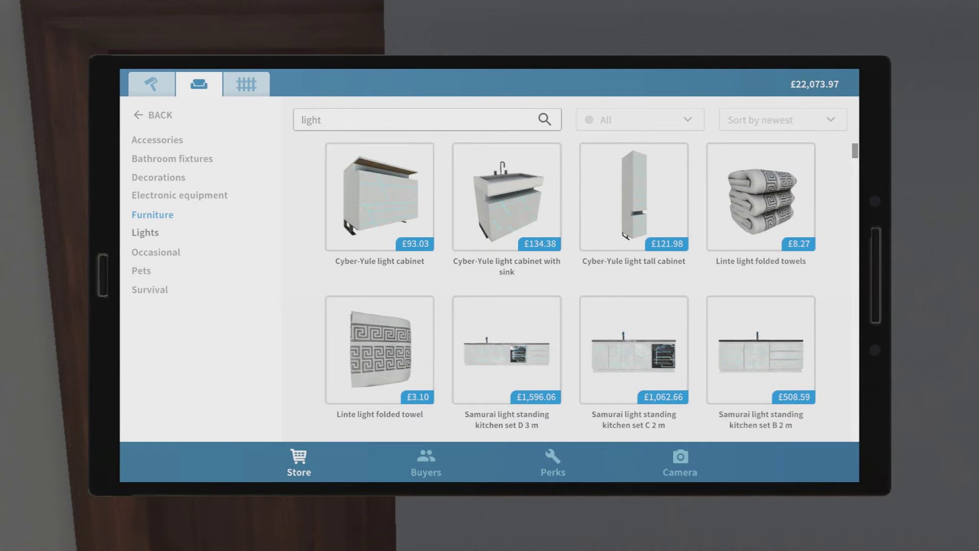
pyautogui.click(154, 233)
pyautogui.scroll(-3, 571, 292)
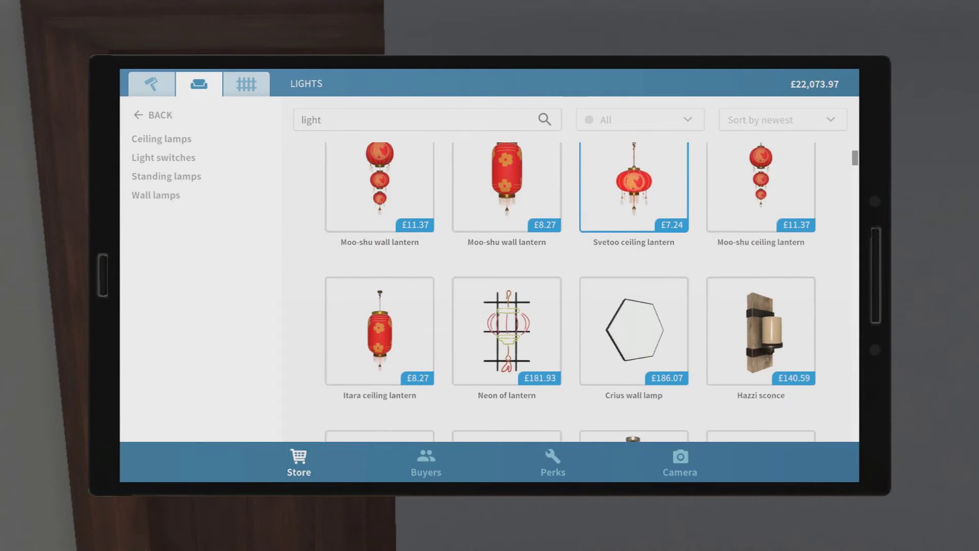
pyautogui.scroll(-2, 571, 292)
pyautogui.scroll(-2, 571, 293)
pyautogui.scroll(-2, 571, 292)
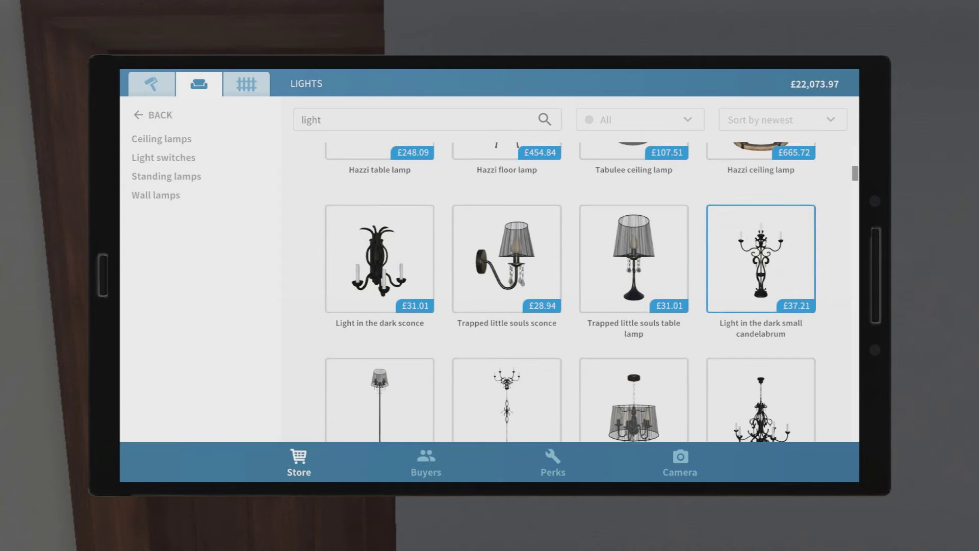
pyautogui.scroll(-2, 571, 293)
pyautogui.scroll(-2, 571, 293)
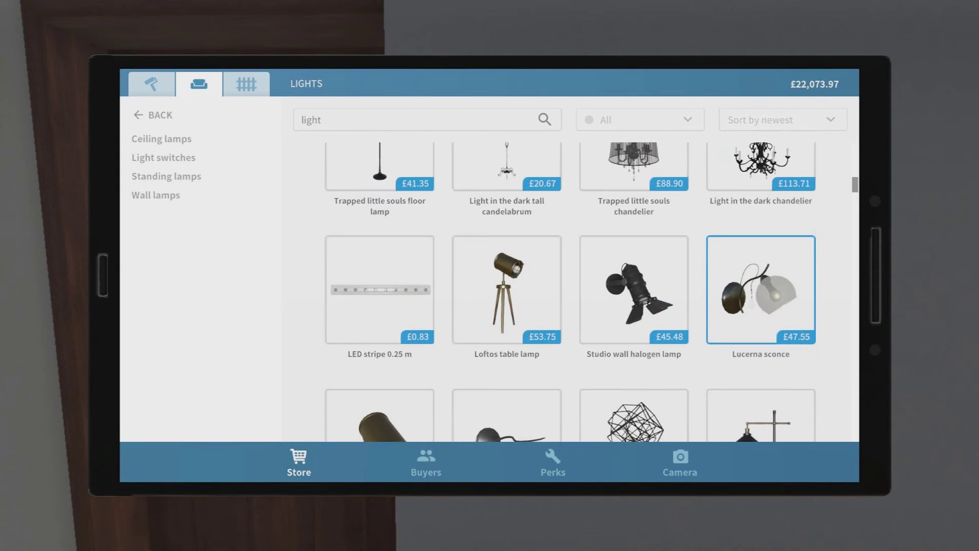
pyautogui.scroll(-1, 571, 292)
pyautogui.scroll(-1, 571, 292)
pyautogui.scroll(-1, 572, 292)
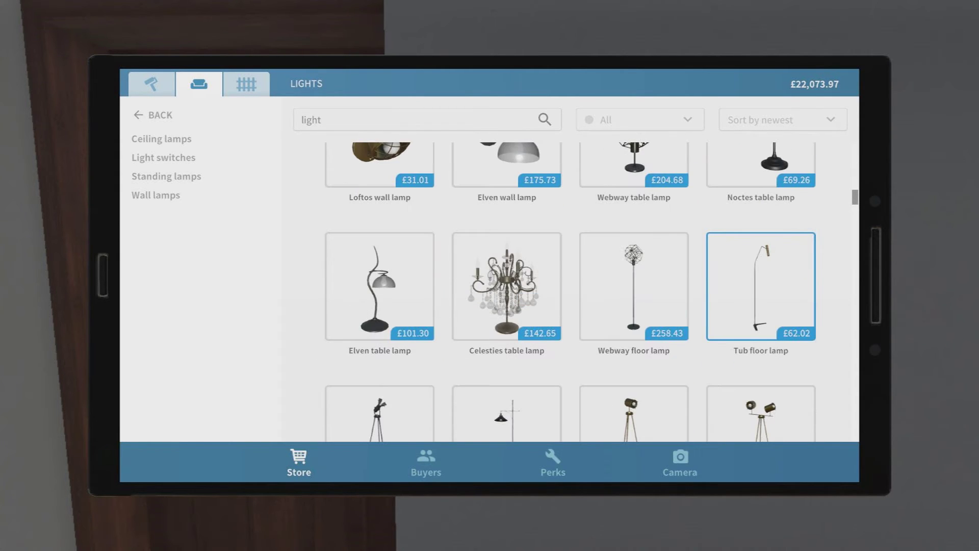
pyautogui.scroll(-1, 760, 286)
pyautogui.scroll(-1, 761, 286)
pyautogui.scroll(-1, 760, 285)
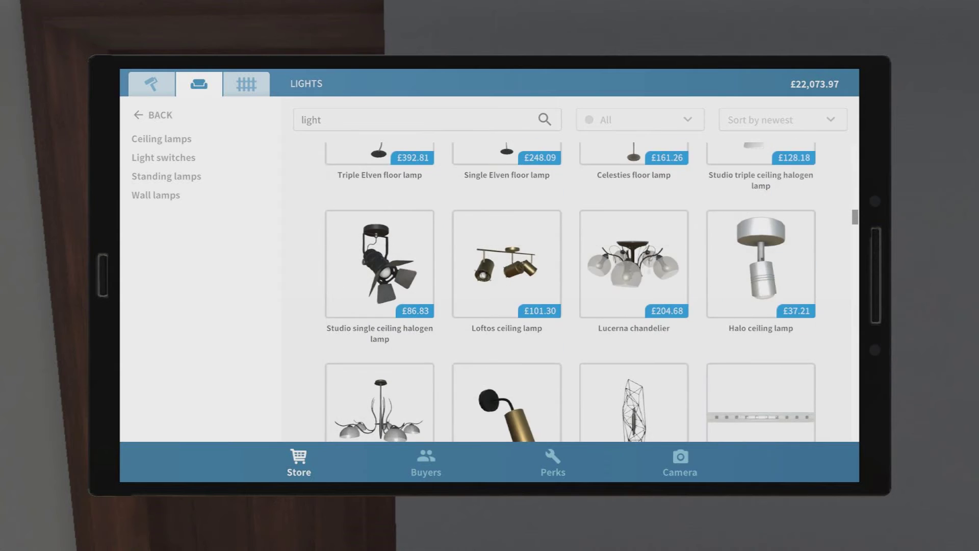
pyautogui.scroll(1, 761, 286)
pyautogui.scroll(-1, 760, 285)
pyautogui.scroll(-1, 761, 286)
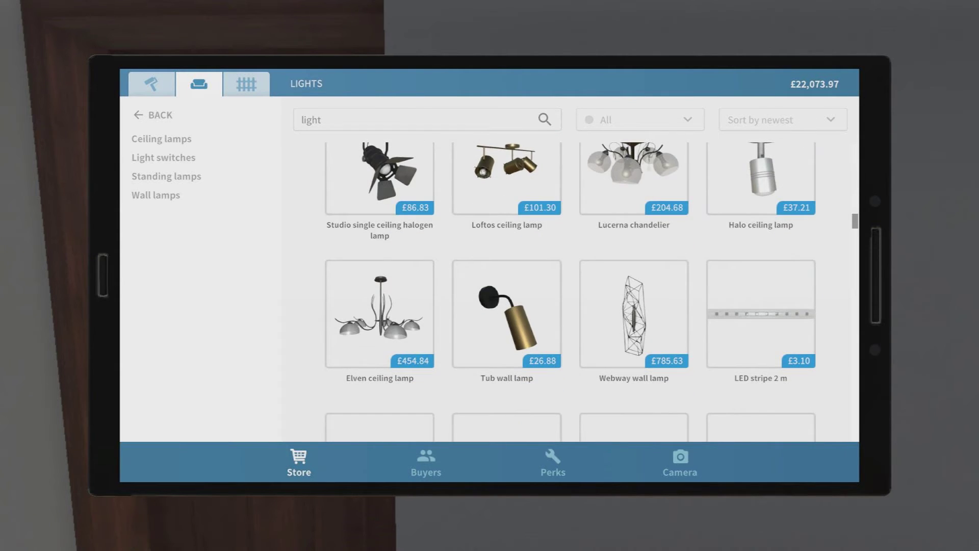
pyautogui.scroll(-1, 570, 292)
pyautogui.scroll(-1, 571, 292)
pyautogui.scroll(-2, 571, 292)
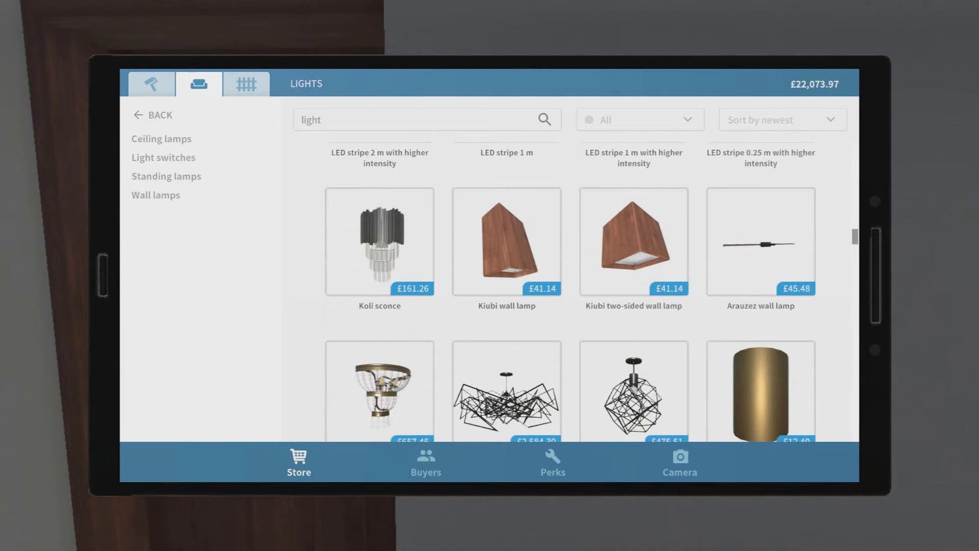
pyautogui.scroll(-1, 571, 293)
pyautogui.scroll(-1, 570, 293)
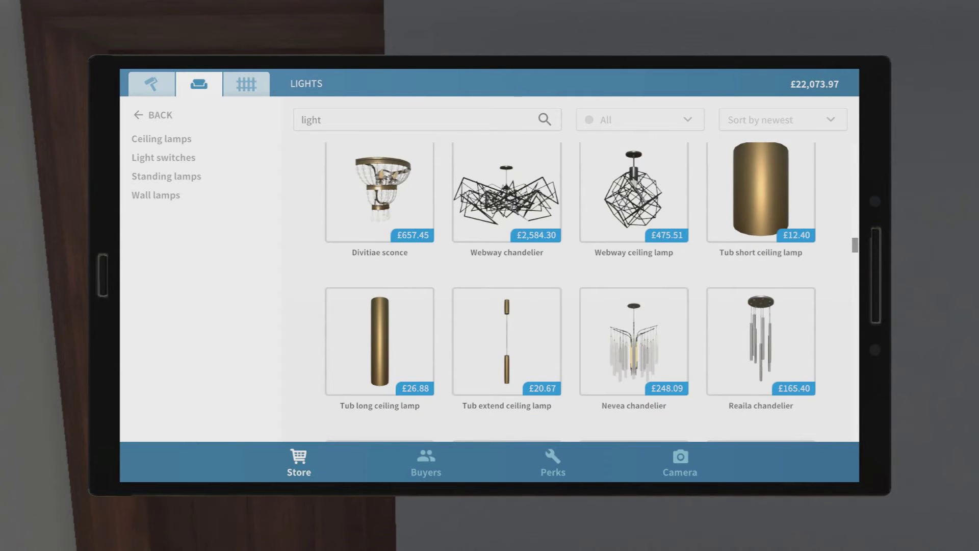
pyautogui.scroll(-1, 570, 293)
pyautogui.scroll(-1, 571, 292)
pyautogui.scroll(-2, 633, 184)
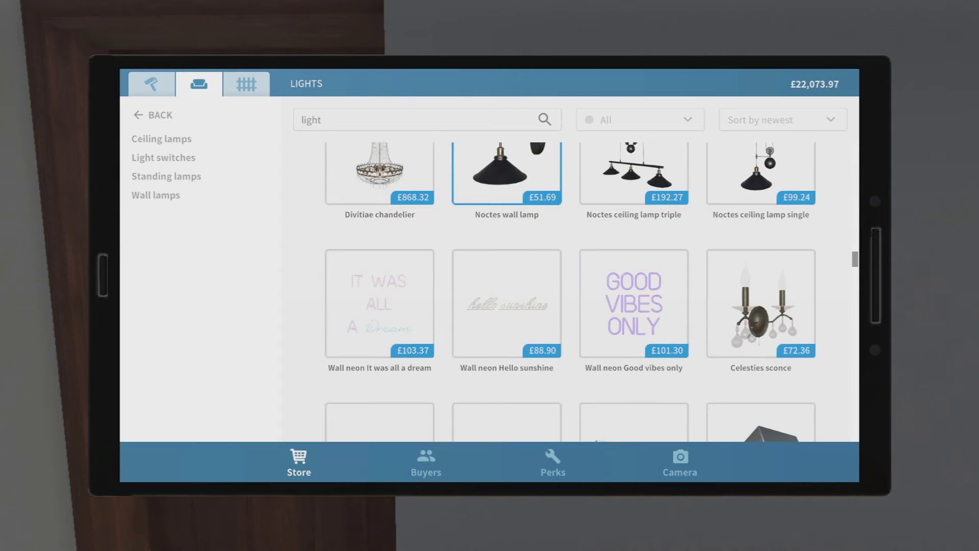
pyautogui.scroll(-2, 634, 391)
pyautogui.scroll(-1, 634, 390)
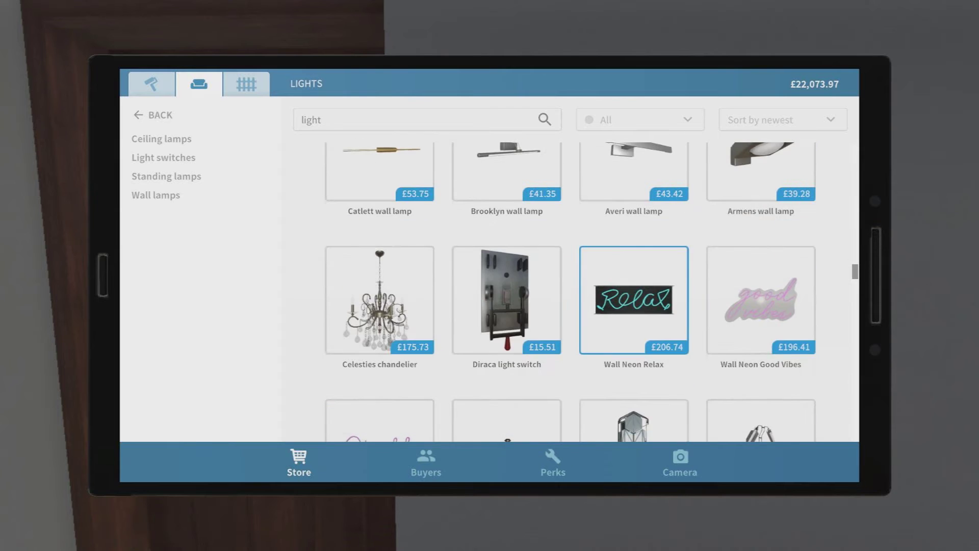
pyautogui.scroll(1, 634, 391)
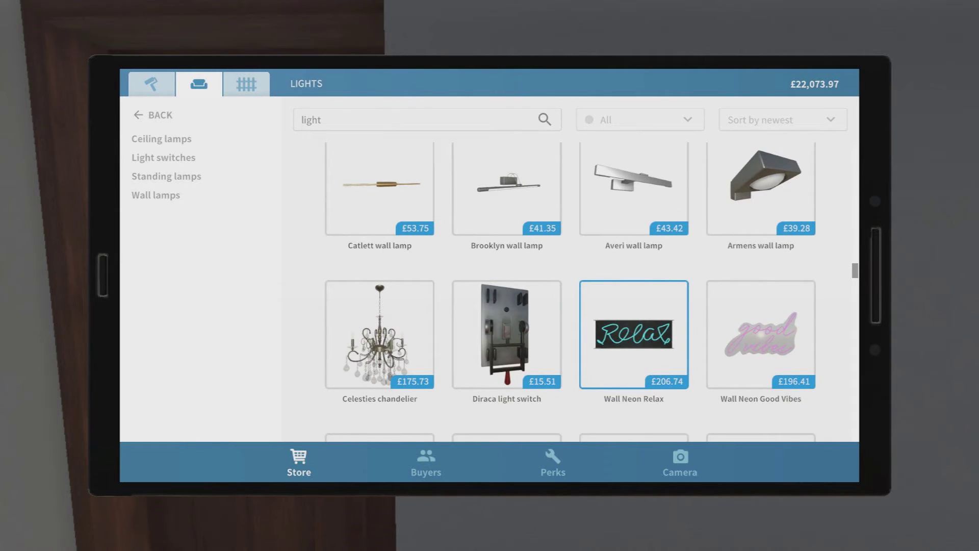
pyautogui.scroll(-2, 761, 335)
pyautogui.scroll(-3, 634, 335)
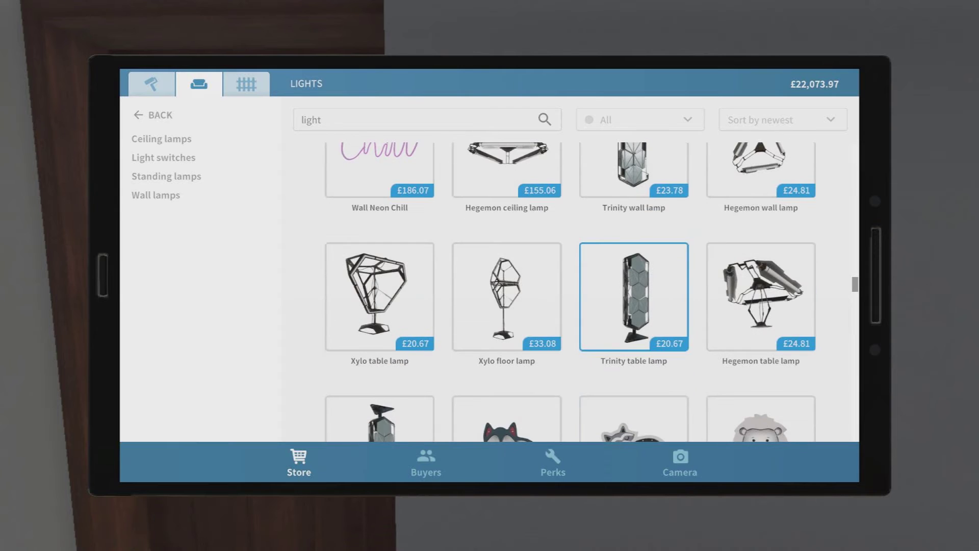
pyautogui.scroll(-2, 761, 295)
pyautogui.scroll(-1, 761, 294)
pyautogui.scroll(-1, 761, 294)
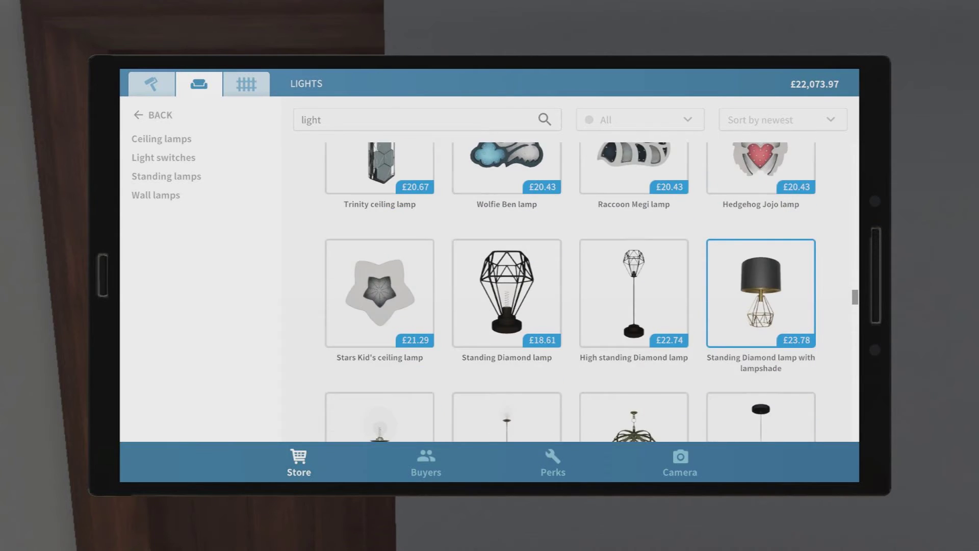
pyautogui.scroll(-4, 761, 321)
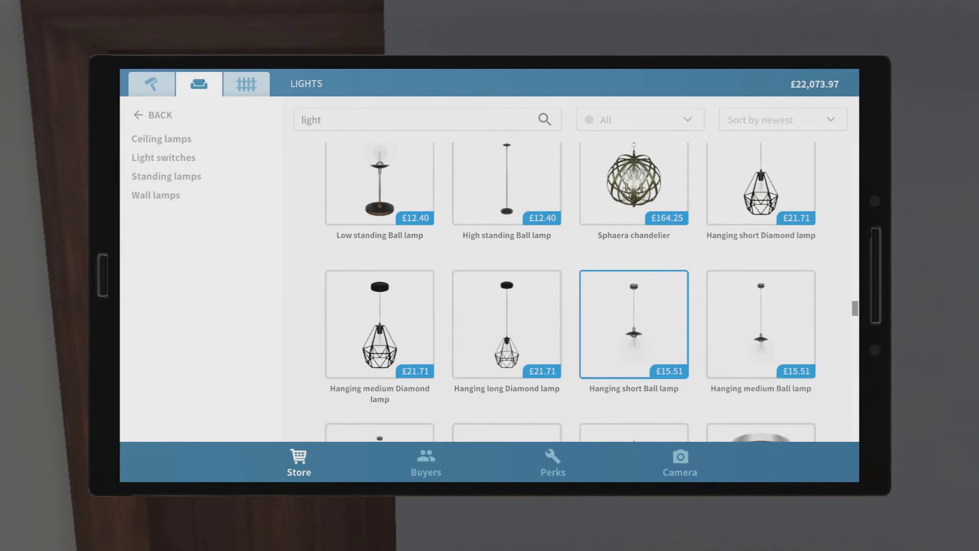
pyautogui.scroll(1, 633, 321)
pyautogui.click(634, 239)
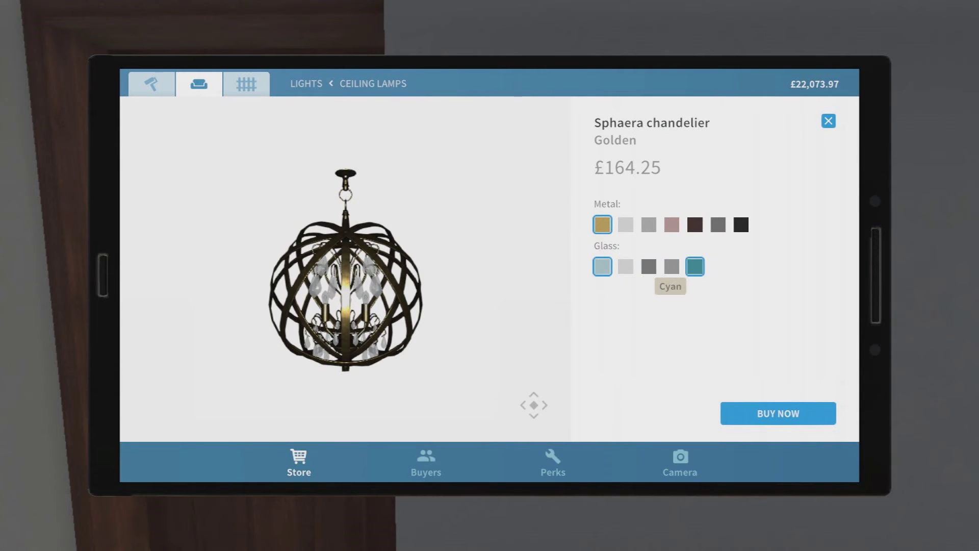
pyautogui.click(695, 267)
pyautogui.click(786, 420)
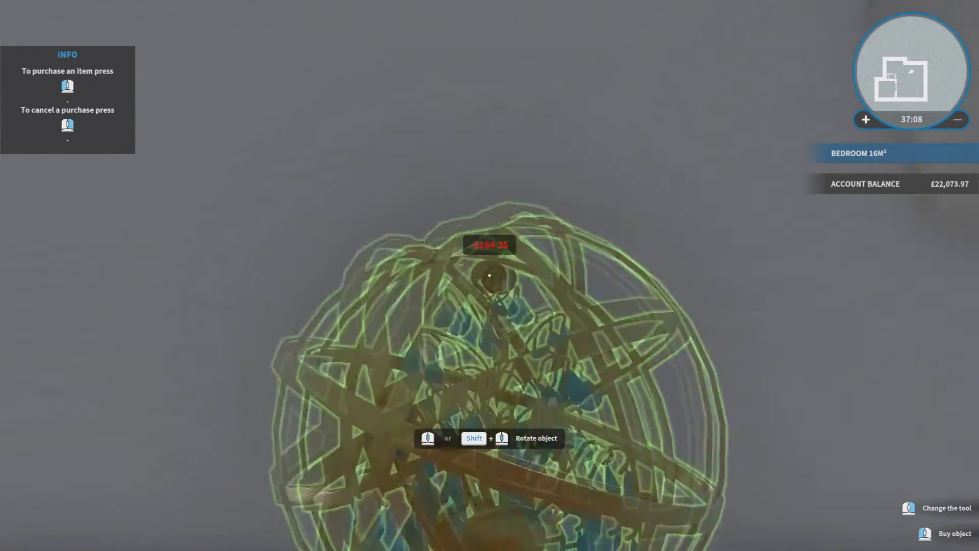
pyautogui.click(490, 276)
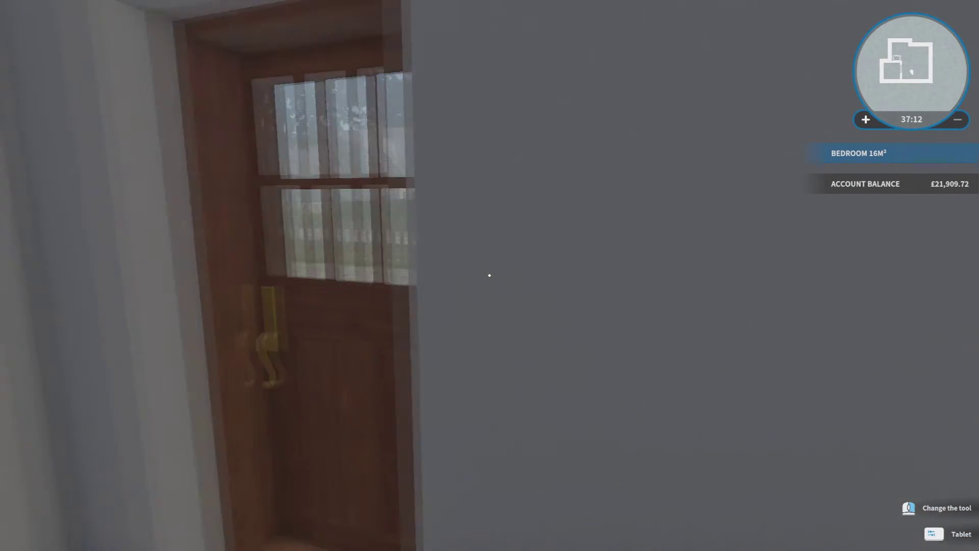
pyautogui.press('Tab')
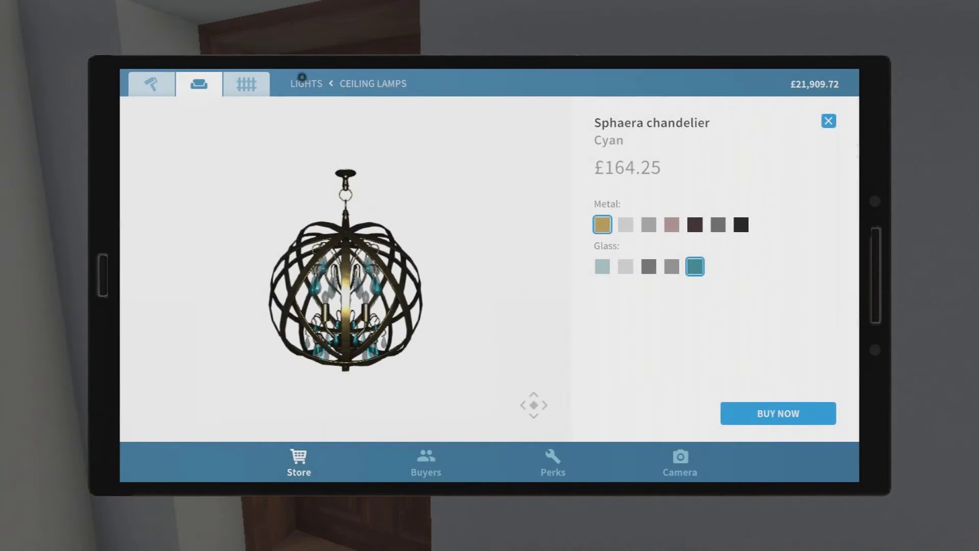
# Step: Browse the Installations category under Construction items
pyautogui.click(302, 80)
pyautogui.click(157, 116)
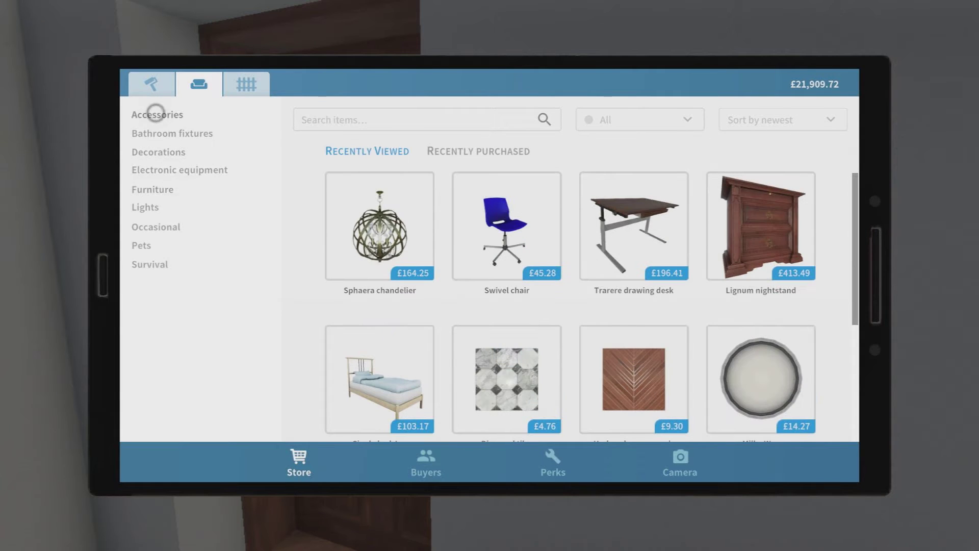
pyautogui.click(152, 83)
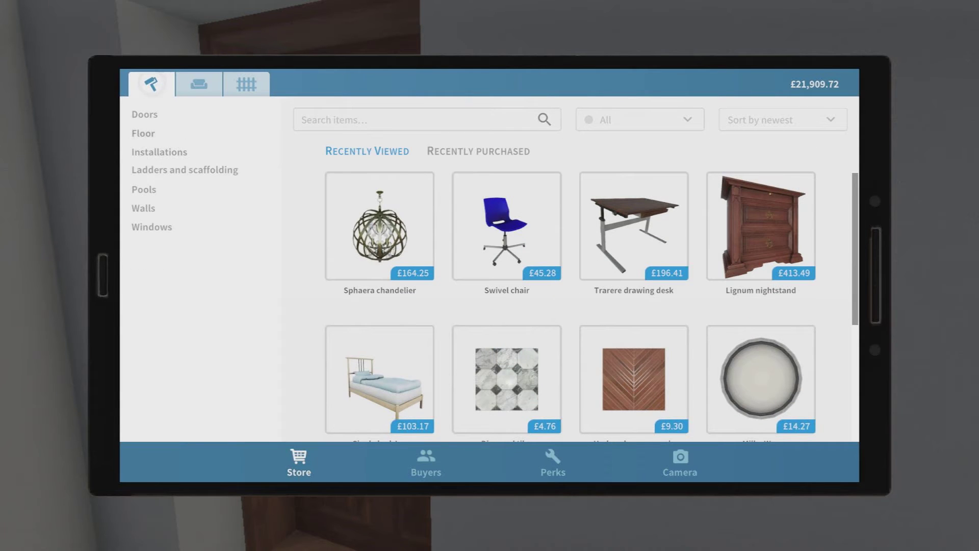
pyautogui.click(168, 152)
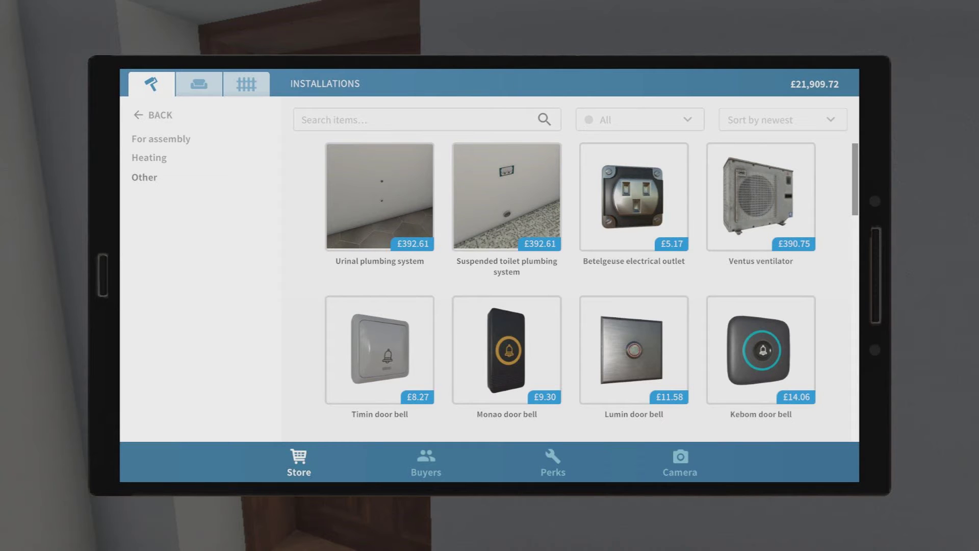
pyautogui.scroll(-2, 634, 329)
pyautogui.scroll(-2, 634, 329)
pyautogui.scroll(-2, 634, 329)
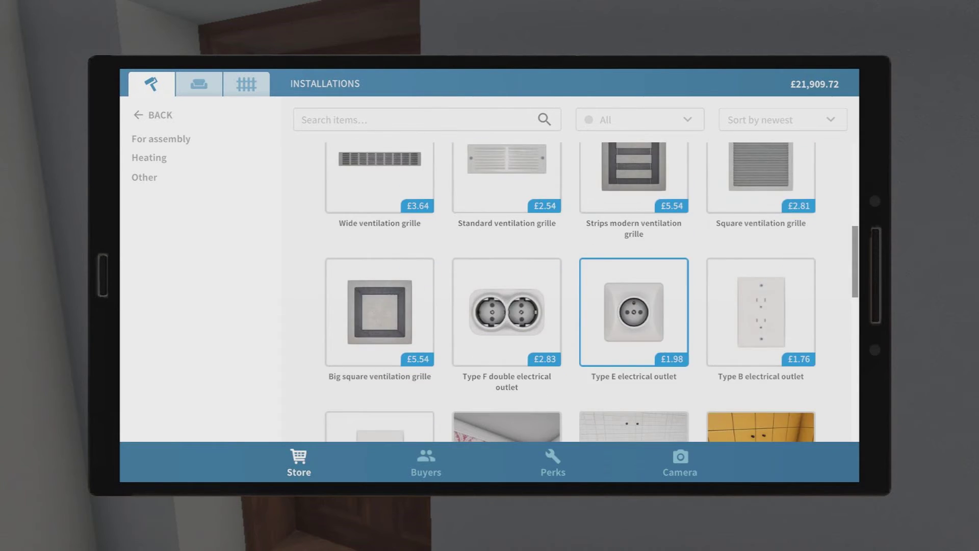
pyautogui.scroll(-2, 635, 329)
pyautogui.scroll(-2, 634, 329)
pyautogui.scroll(-2, 634, 329)
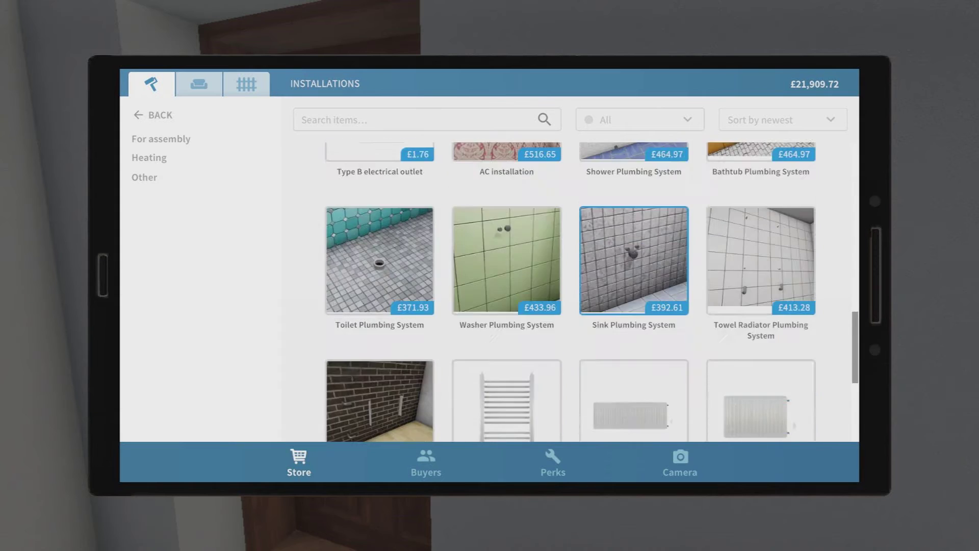
pyautogui.press('Up')
pyautogui.press('Up')
pyautogui.press('Up')
pyautogui.press('Up')
pyautogui.press('Down')
pyautogui.press('Down')
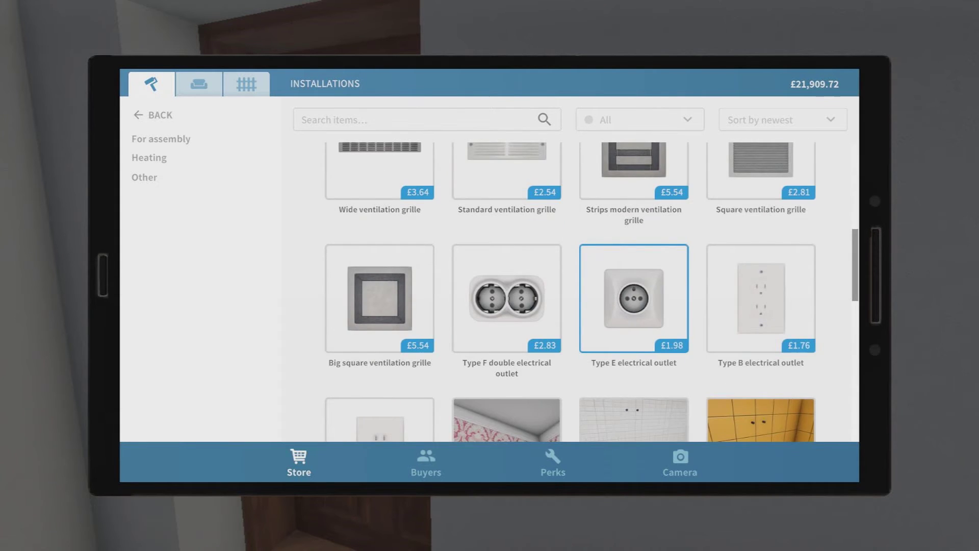
pyautogui.press('Up')
pyautogui.press('Up')
# Step: Check the installation filters, then search 'light sw' and open the £10.34 Standard Light Switch
pyautogui.click(174, 143)
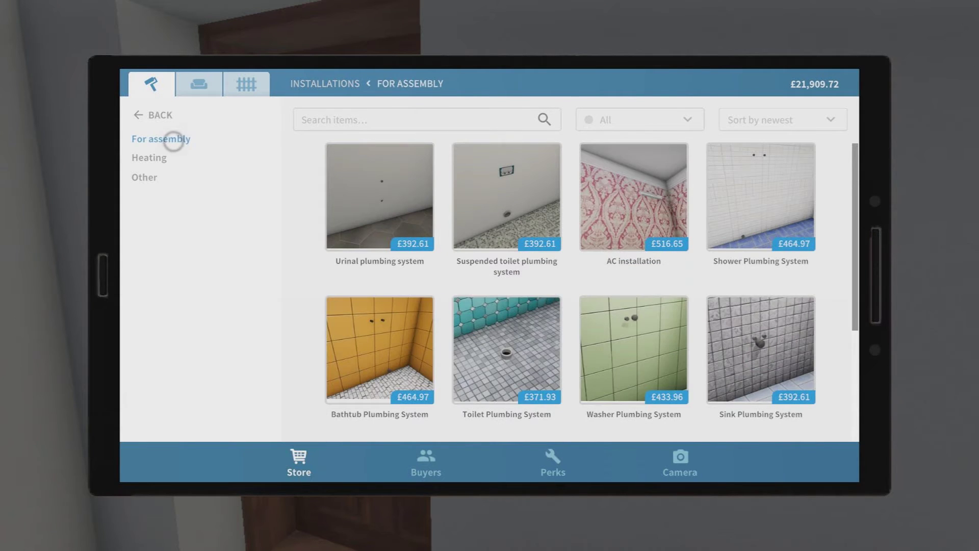
pyautogui.press('Down')
pyautogui.press('Down')
pyautogui.press('Right')
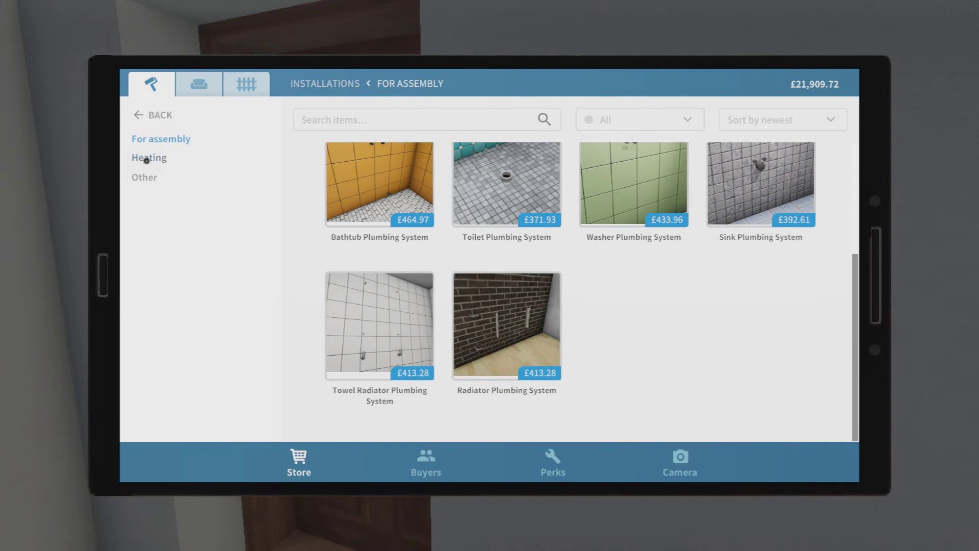
pyautogui.click(146, 160)
pyautogui.click(155, 178)
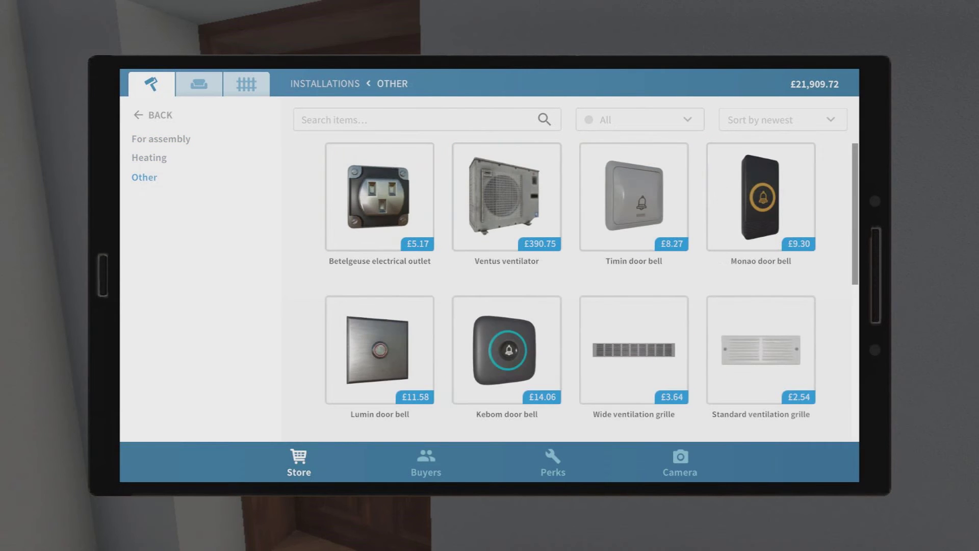
pyautogui.scroll(-3, 571, 290)
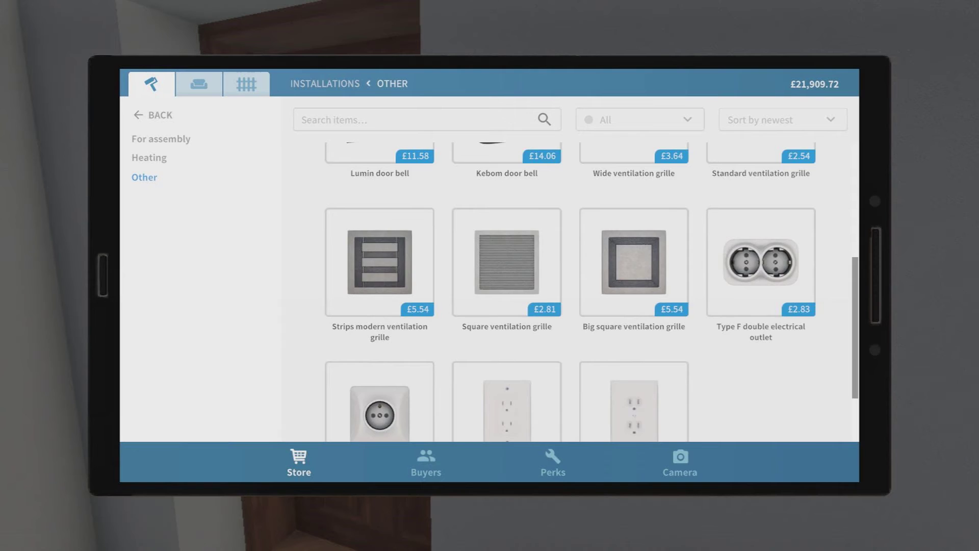
pyautogui.scroll(-1, 571, 291)
pyautogui.click(158, 114)
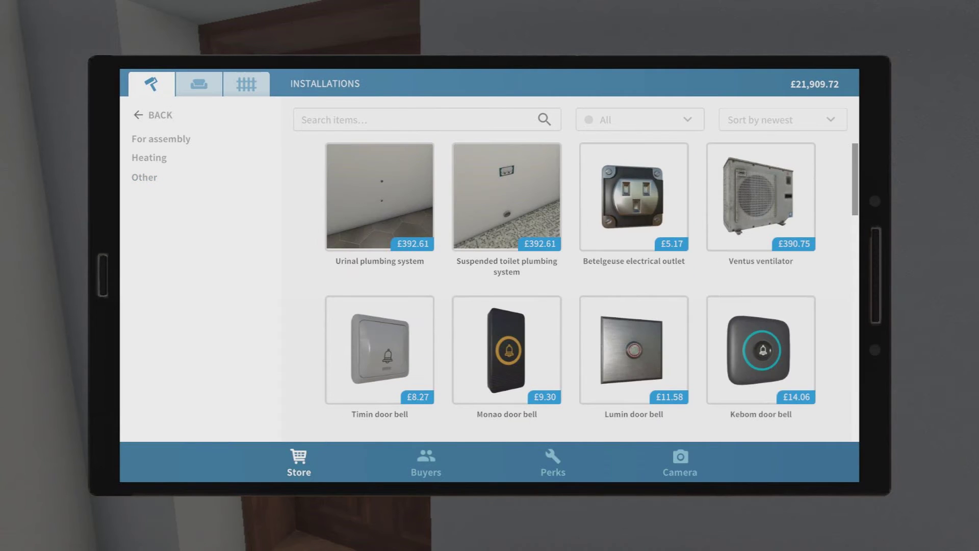
pyautogui.write('lig')
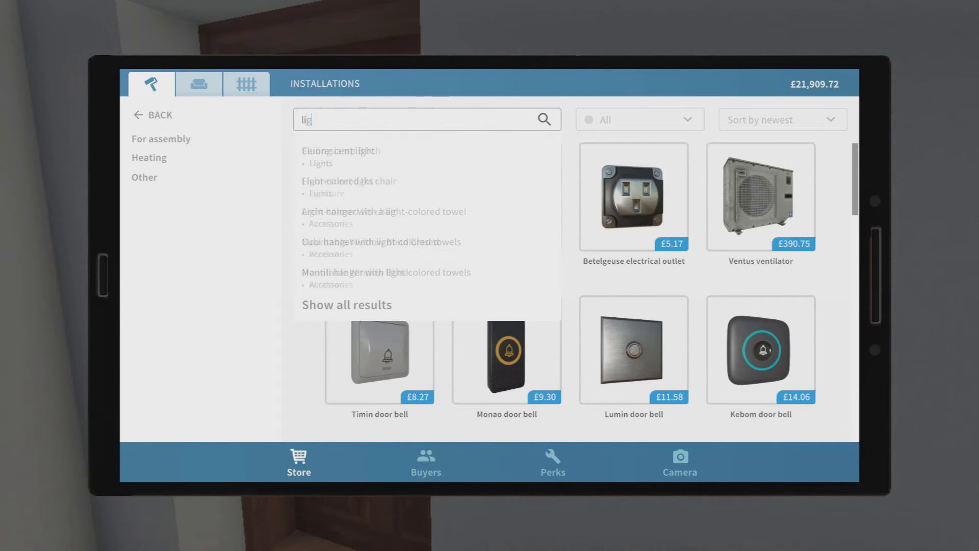
pyautogui.write('ht sw')
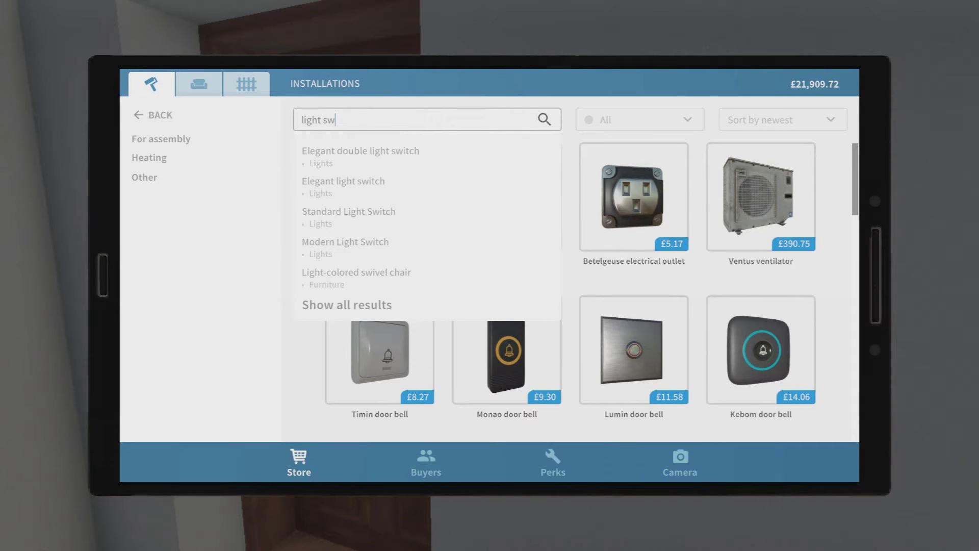
pyautogui.press('Return')
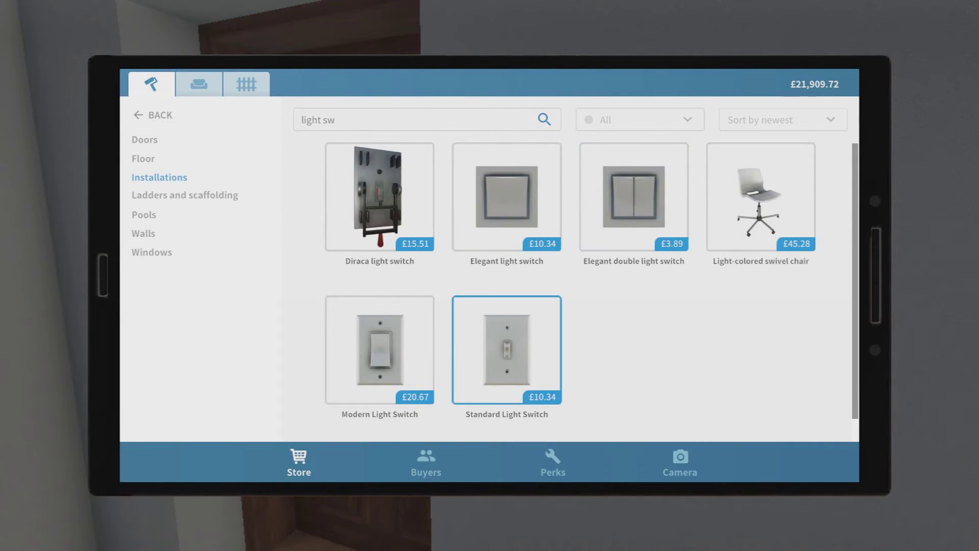
pyautogui.click(506, 350)
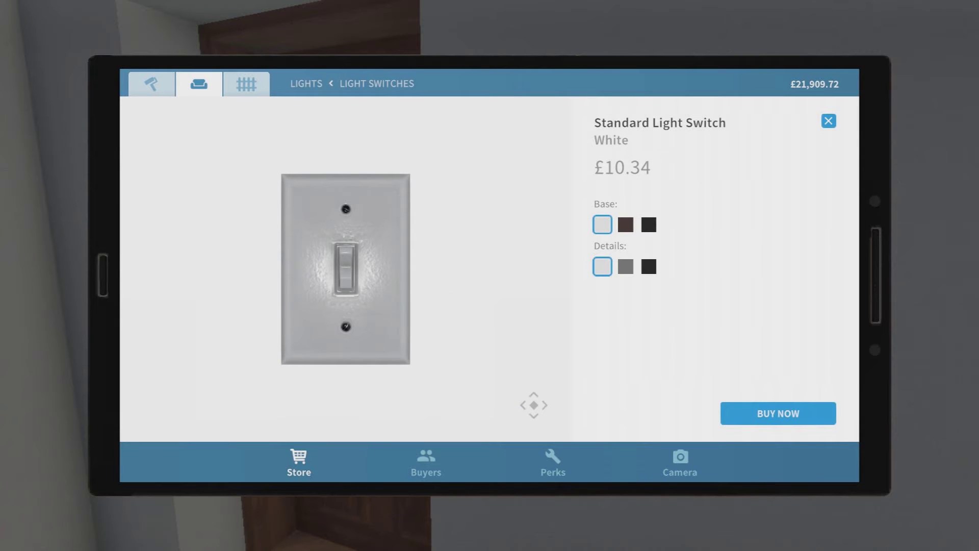
# Step: Buy Standard Light Switches and mount one beside the bedroom door and one on the tiled wall
pyautogui.click(778, 413)
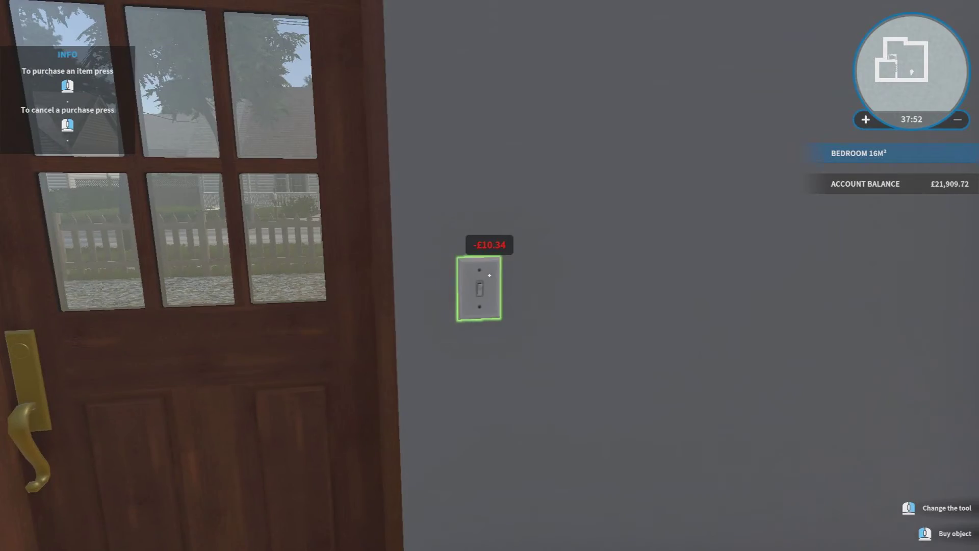
pyautogui.click(490, 276)
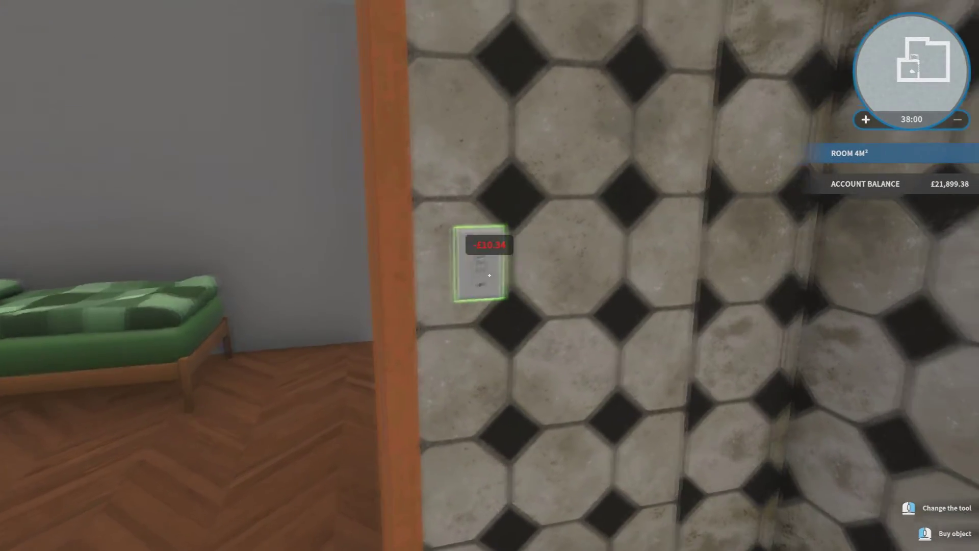
pyautogui.click(490, 275)
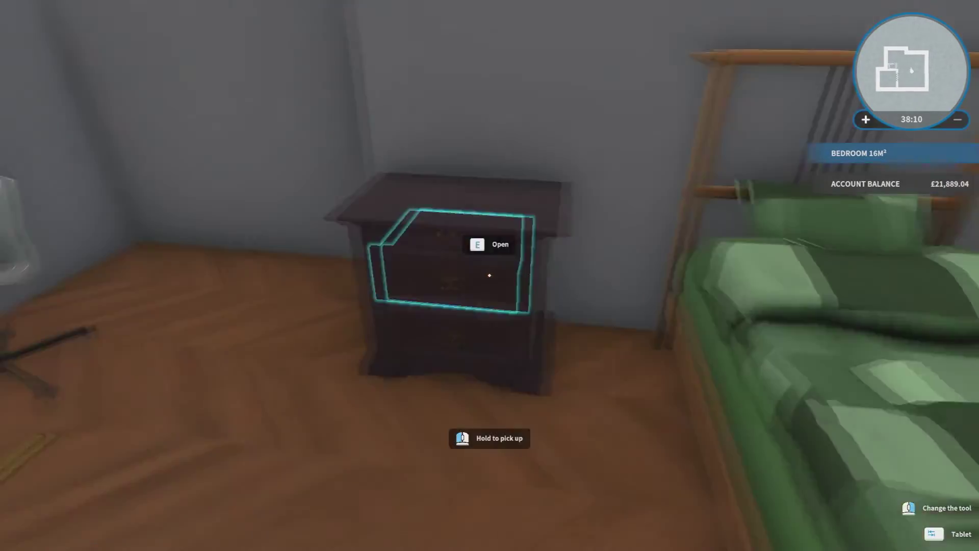
# Step: Go to Furniture > Kitchen and open the £78.56 Snowman wooden cupboard with drawers 60 cm
pyautogui.press('Tab')
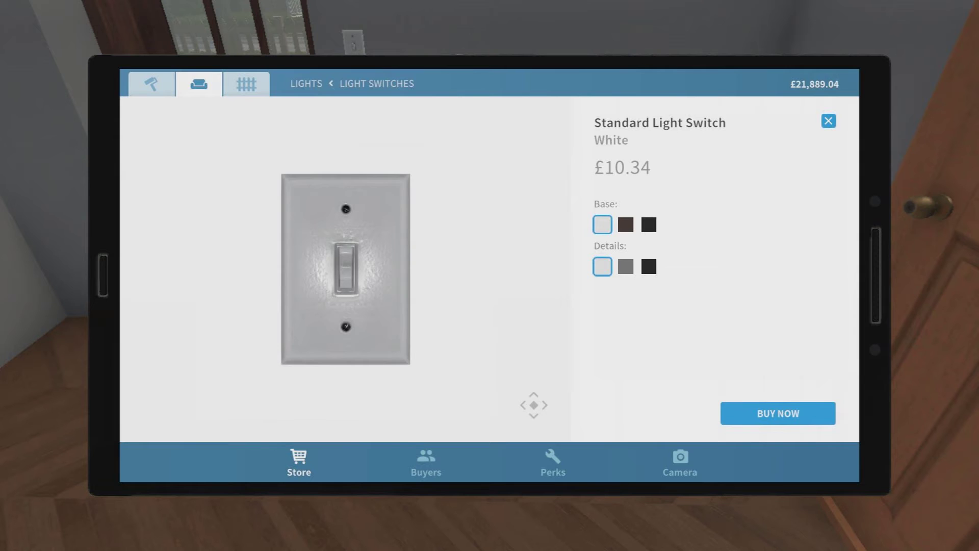
pyautogui.click(316, 91)
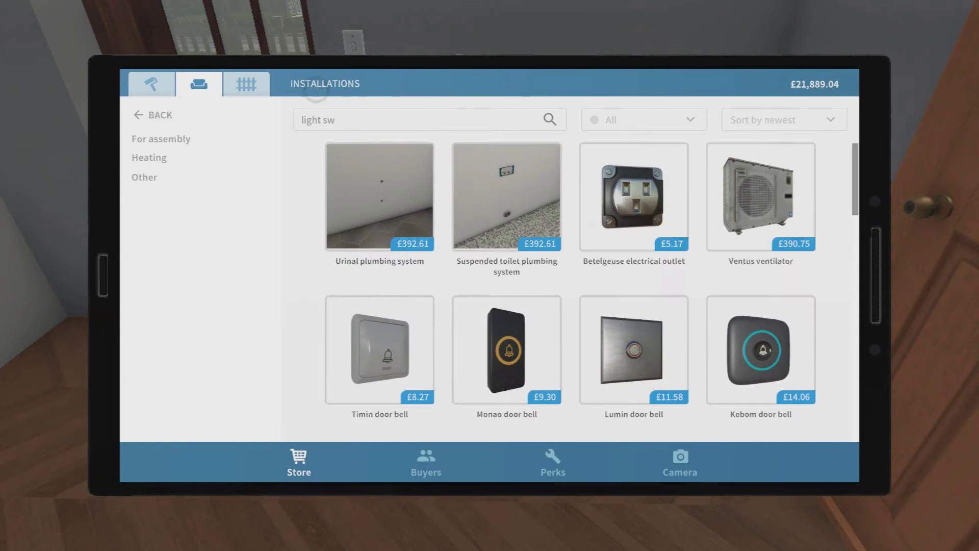
pyautogui.click(152, 84)
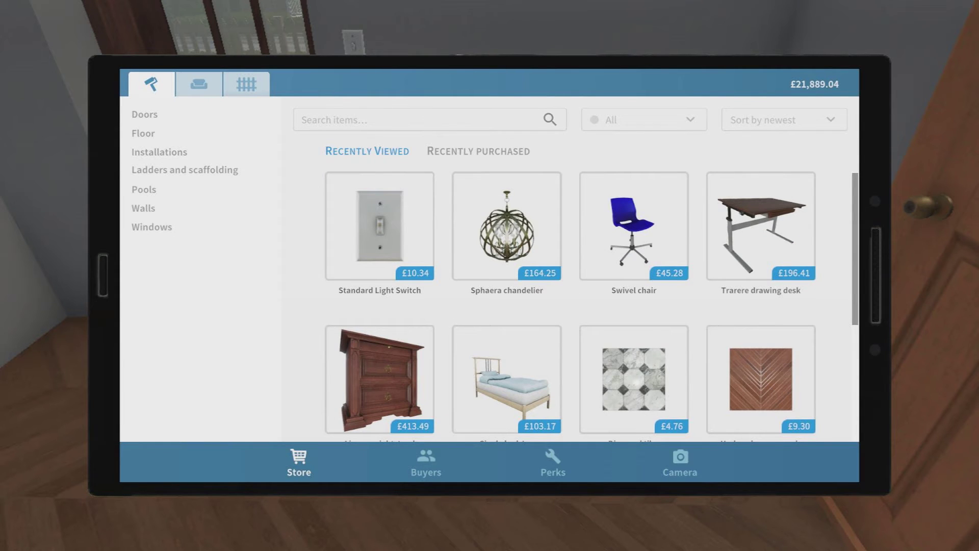
pyautogui.click(187, 91)
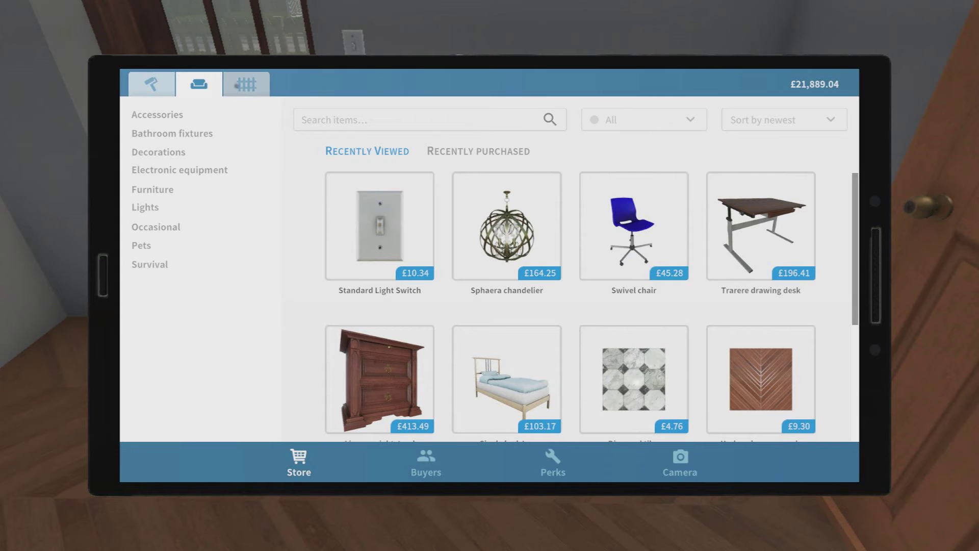
pyautogui.press('e')
pyautogui.press('e')
pyautogui.click(212, 86)
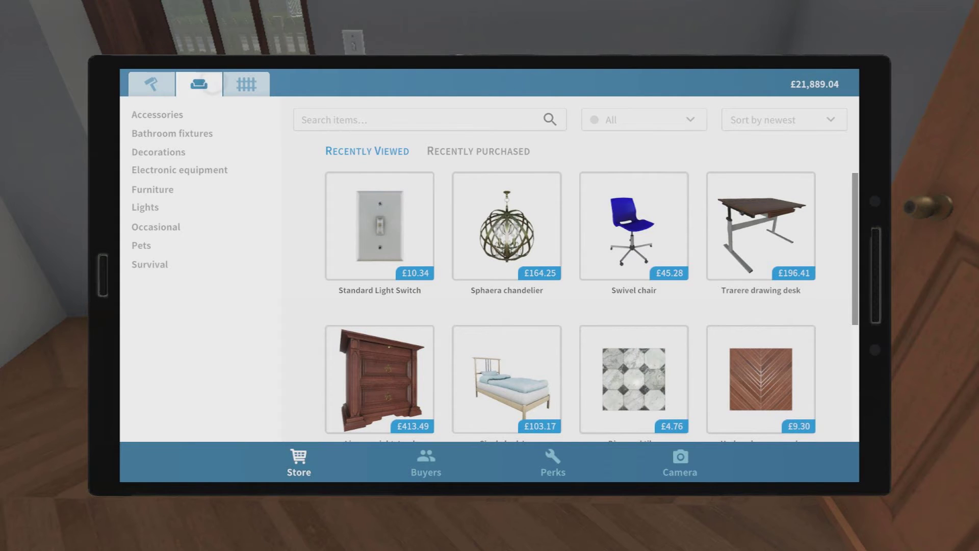
pyautogui.click(165, 189)
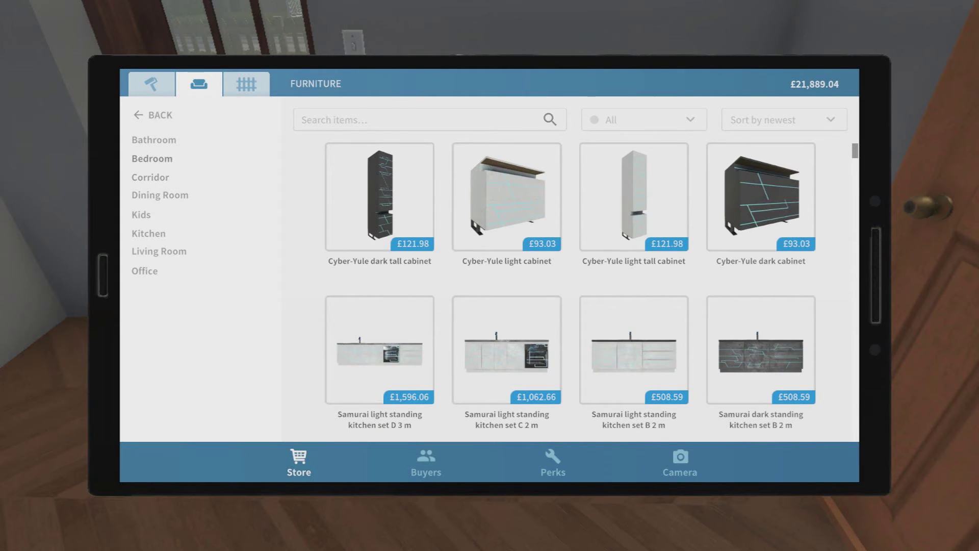
pyautogui.click(150, 234)
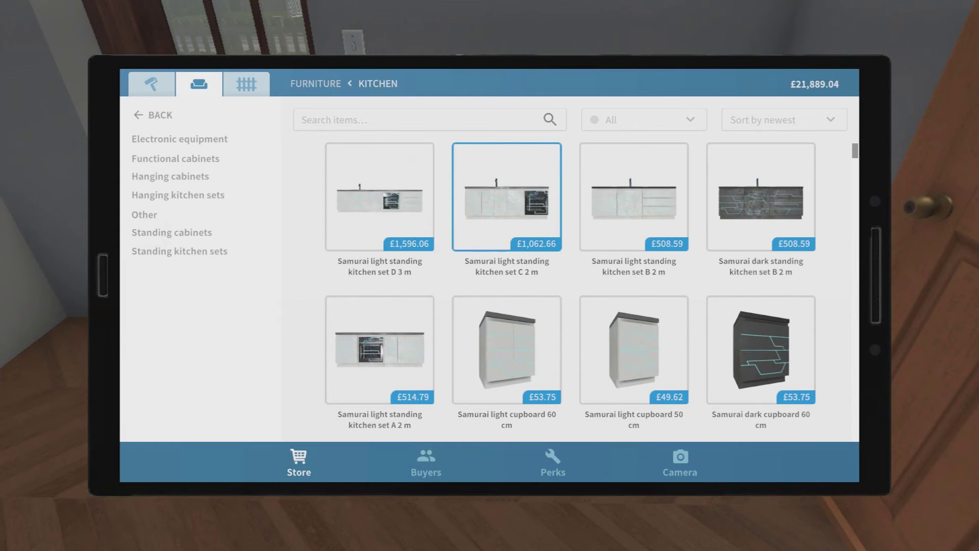
pyautogui.scroll(-2, 570, 291)
pyautogui.scroll(-2, 570, 290)
pyautogui.scroll(-2, 571, 290)
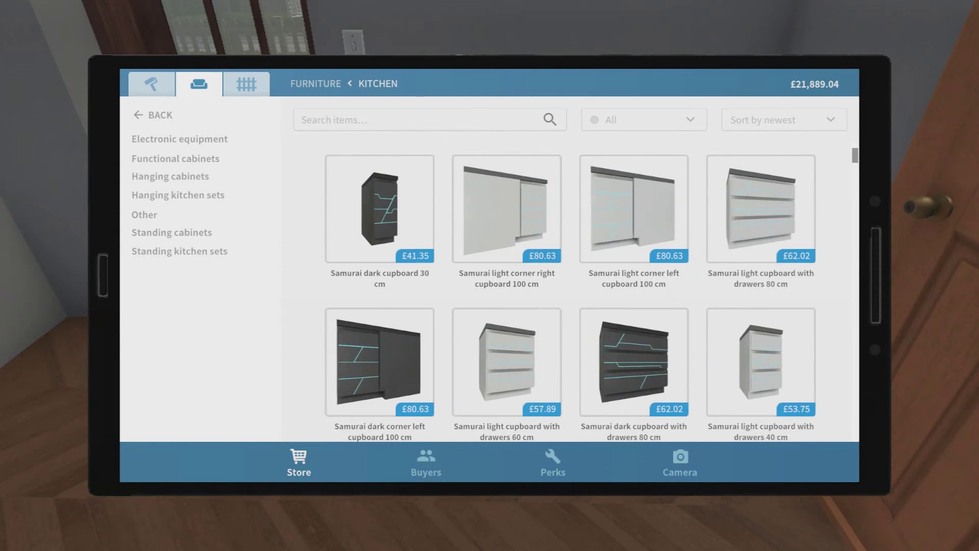
pyautogui.scroll(-2, 569, 291)
pyautogui.scroll(-2, 570, 291)
pyautogui.scroll(-1, 570, 291)
pyautogui.scroll(-2, 570, 291)
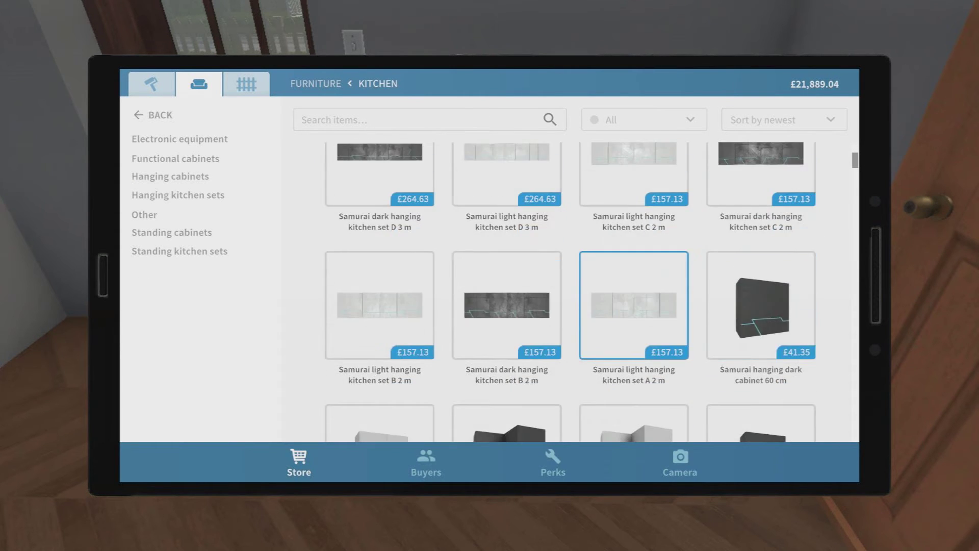
pyautogui.scroll(-2, 570, 290)
pyautogui.scroll(-2, 570, 290)
pyautogui.scroll(-2, 570, 292)
pyautogui.scroll(1, 571, 291)
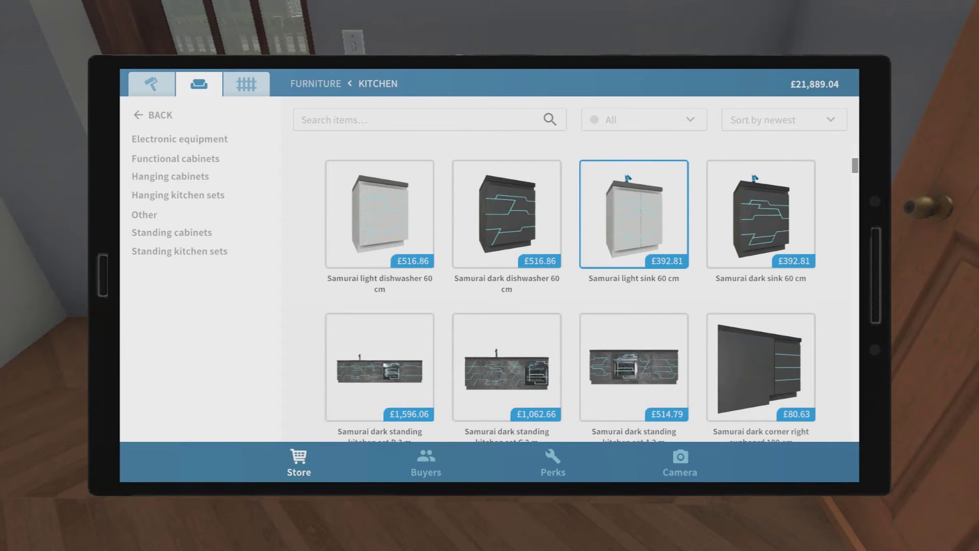
pyautogui.scroll(-1, 570, 290)
pyautogui.scroll(-2, 570, 291)
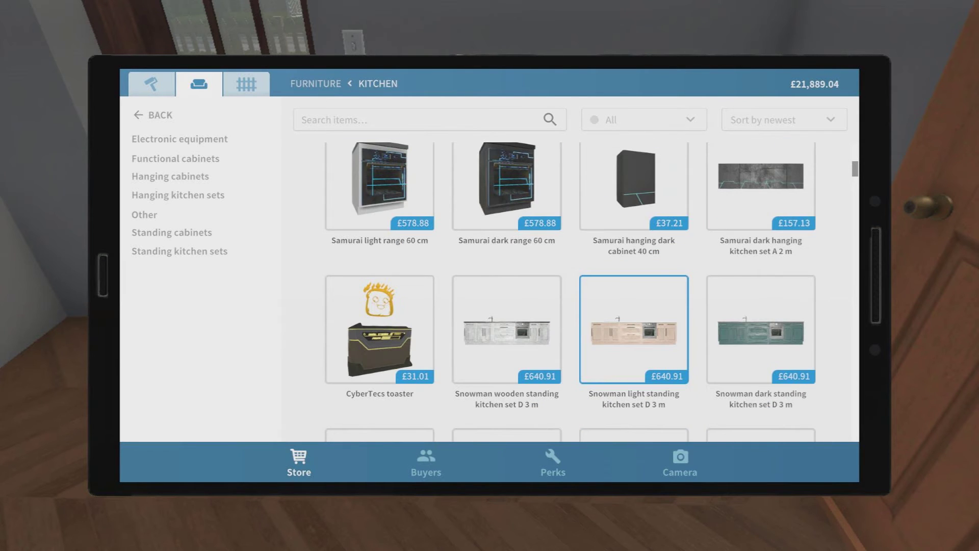
pyautogui.scroll(-1, 570, 291)
pyautogui.scroll(-1, 569, 292)
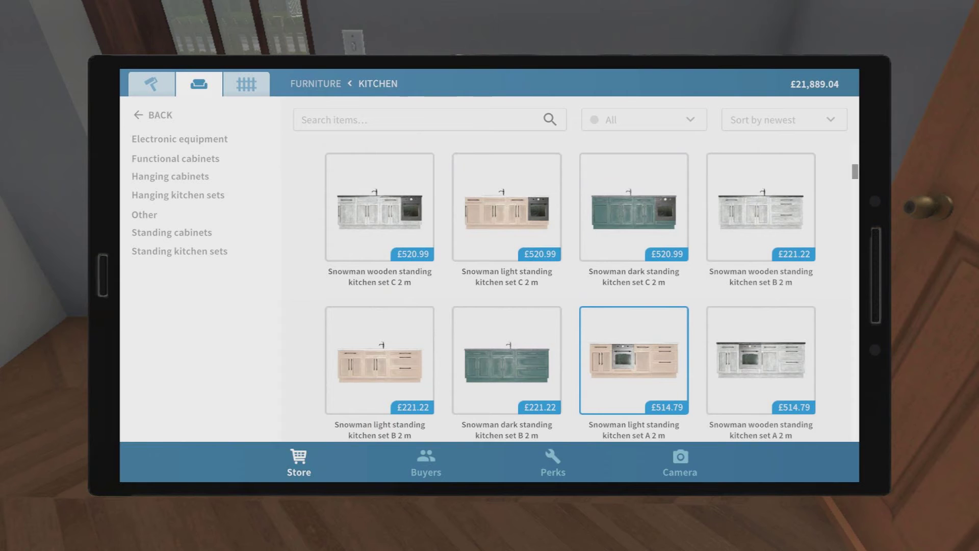
pyautogui.scroll(-2, 634, 337)
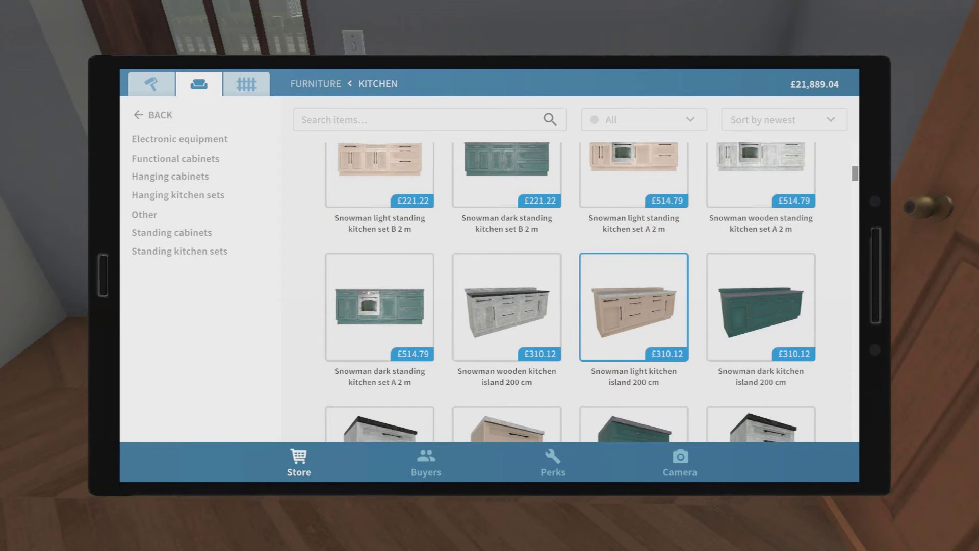
pyautogui.scroll(-2, 633, 306)
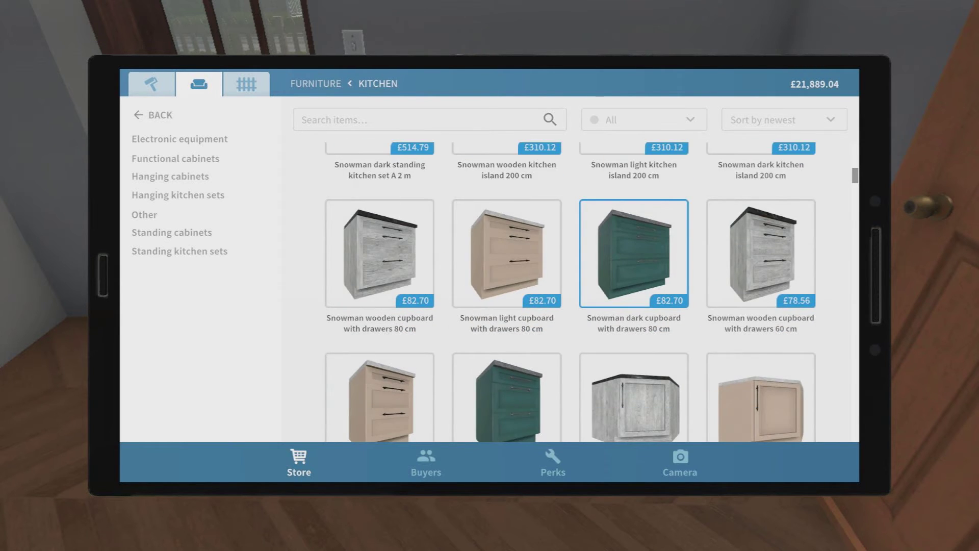
pyautogui.scroll(-2, 633, 306)
pyautogui.scroll(1, 633, 306)
pyautogui.scroll(-1, 633, 306)
pyautogui.scroll(2, 633, 306)
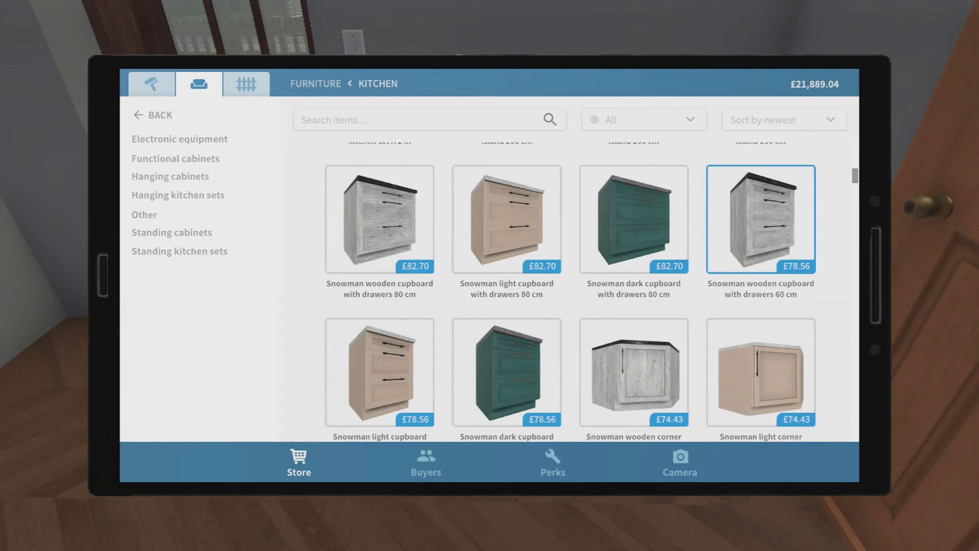
pyautogui.click(761, 219)
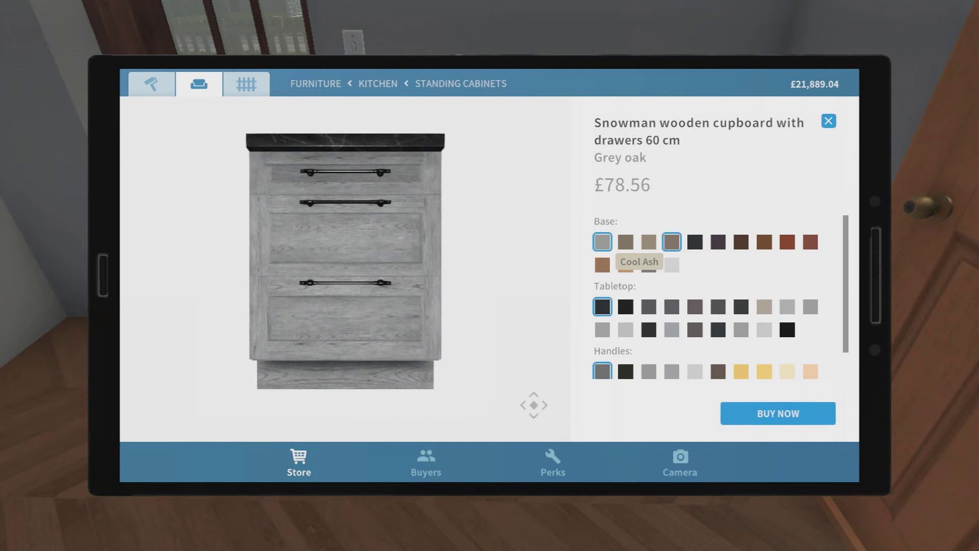
# Step: Buy the 60 cm Snowman cupboard with a Wenge base and golden handles
pyautogui.click(718, 242)
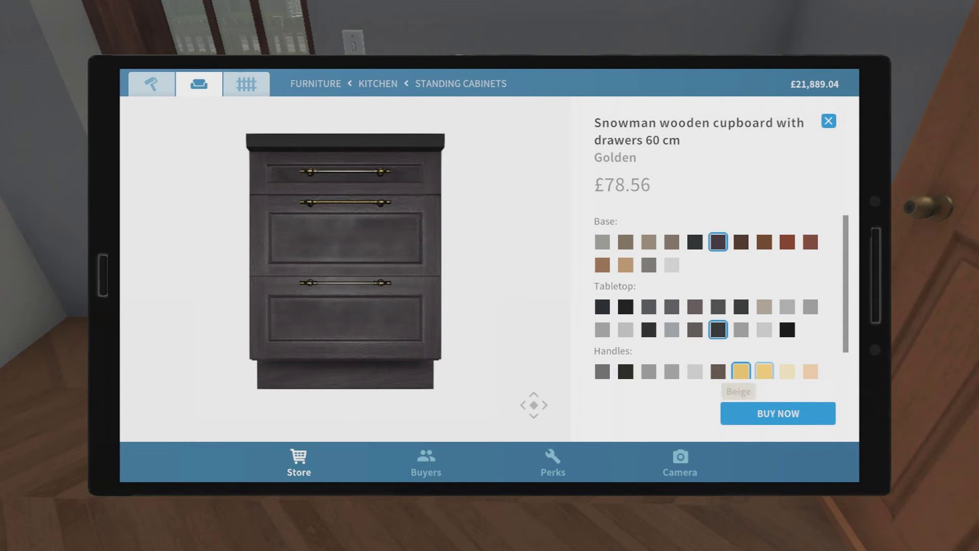
pyautogui.click(778, 414)
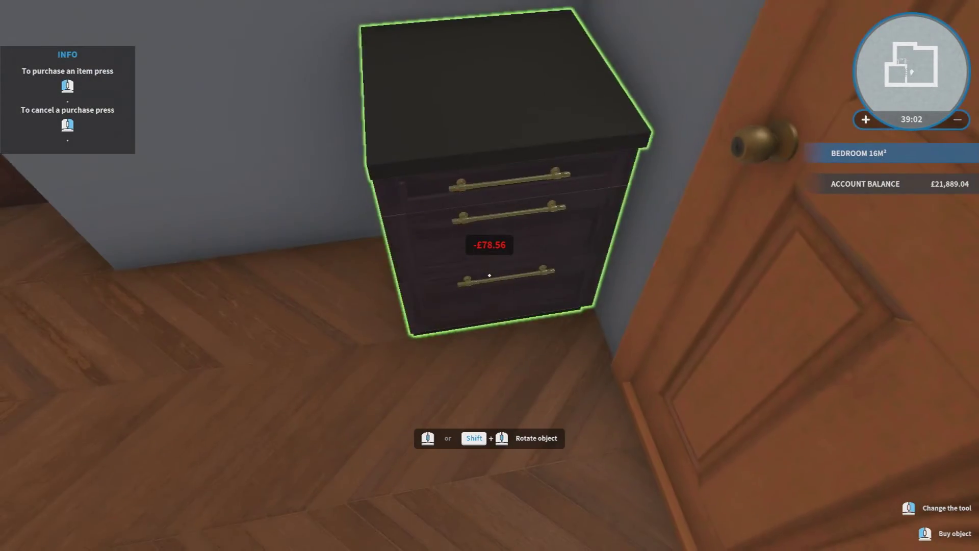
# Step: Place three Wenge cupboards in a row along the bedroom wall, leaving £21,653.35
pyautogui.click(489, 275)
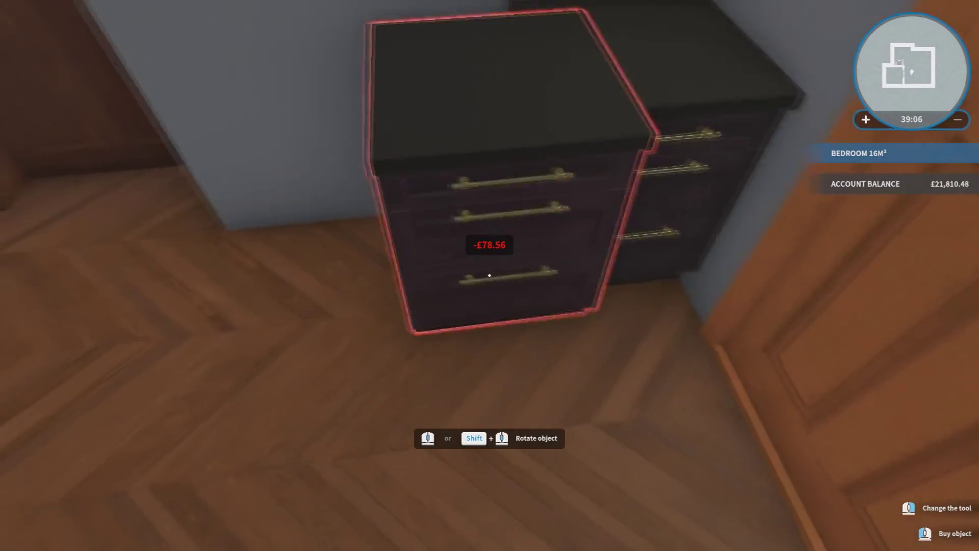
pyautogui.click(490, 276)
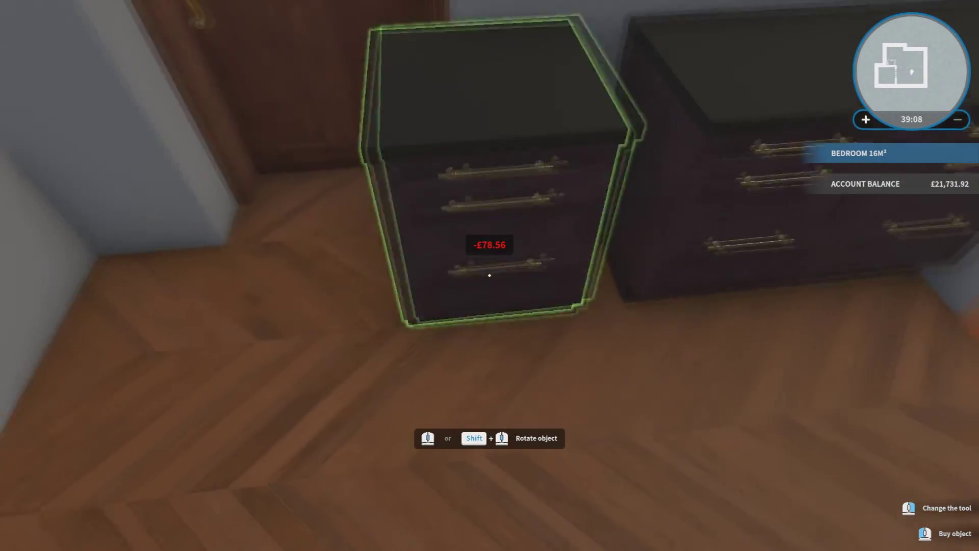
pyautogui.click(490, 275)
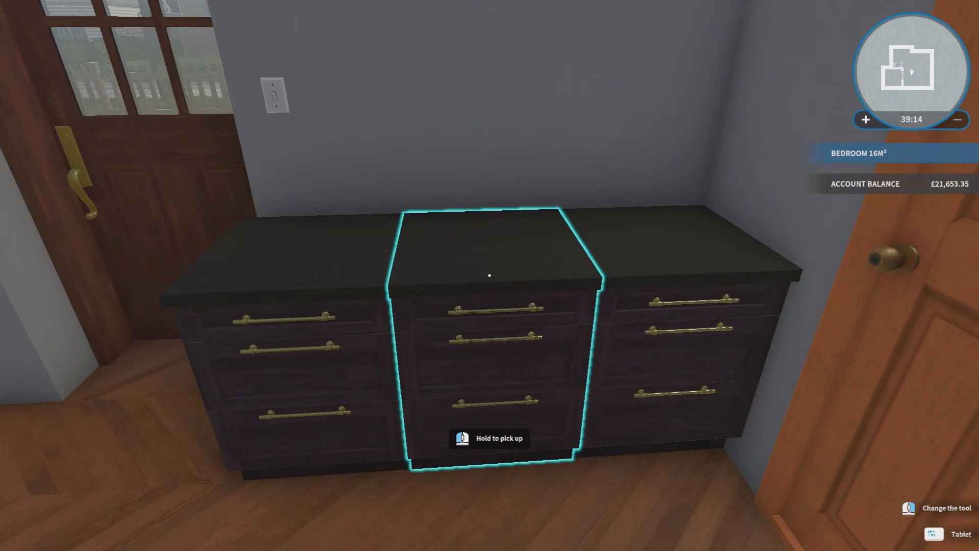
# Step: Buy the £24.81 Snowman corner hanging dummy cabinet with a Wenge base
pyautogui.press('Tab')
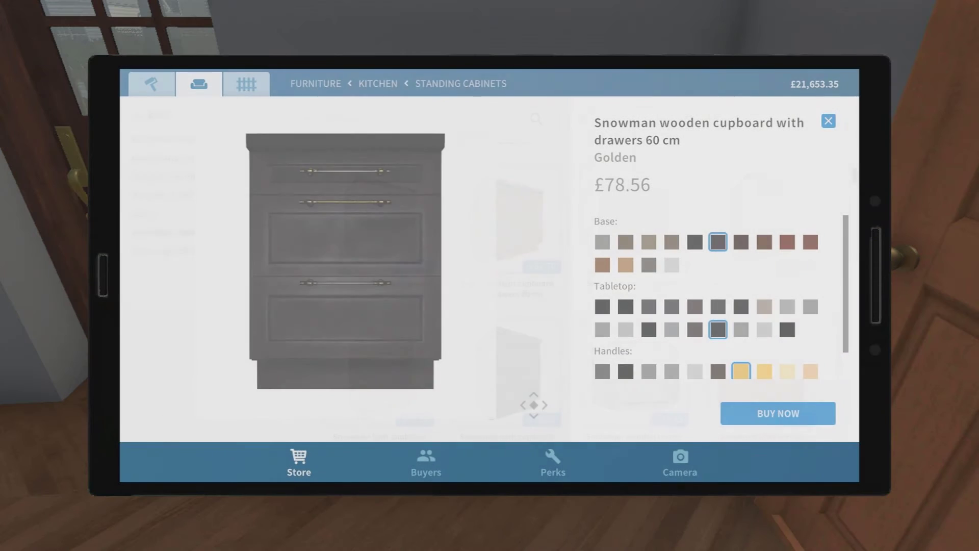
pyautogui.press('Escape')
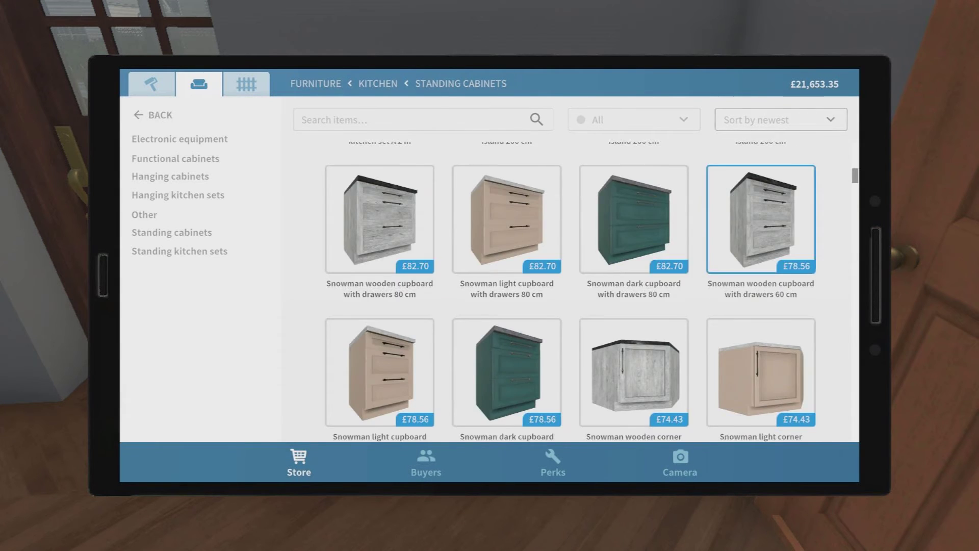
pyautogui.scroll(-3, 572, 290)
pyautogui.scroll(-3, 572, 291)
pyautogui.scroll(-3, 571, 291)
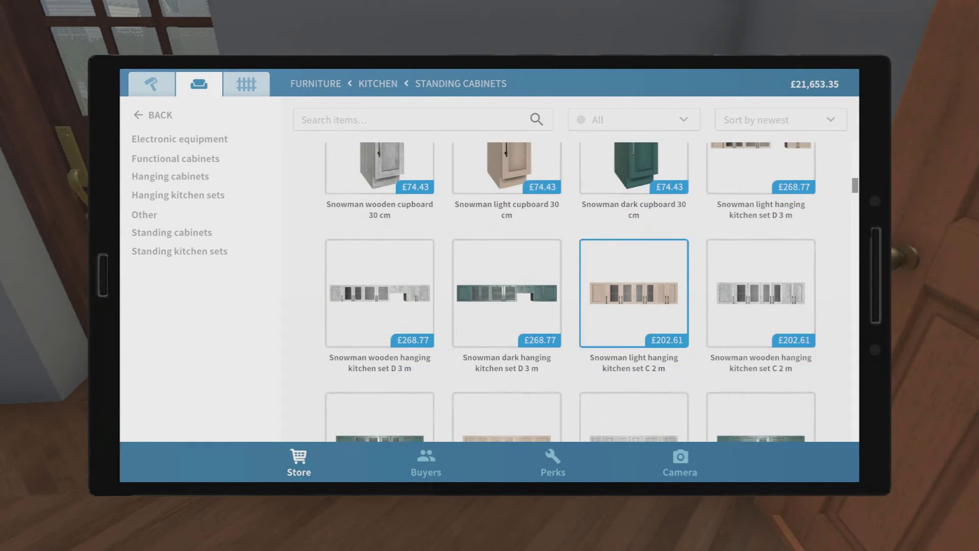
pyautogui.scroll(-3, 570, 290)
pyautogui.scroll(-2, 571, 291)
pyautogui.scroll(-3, 572, 291)
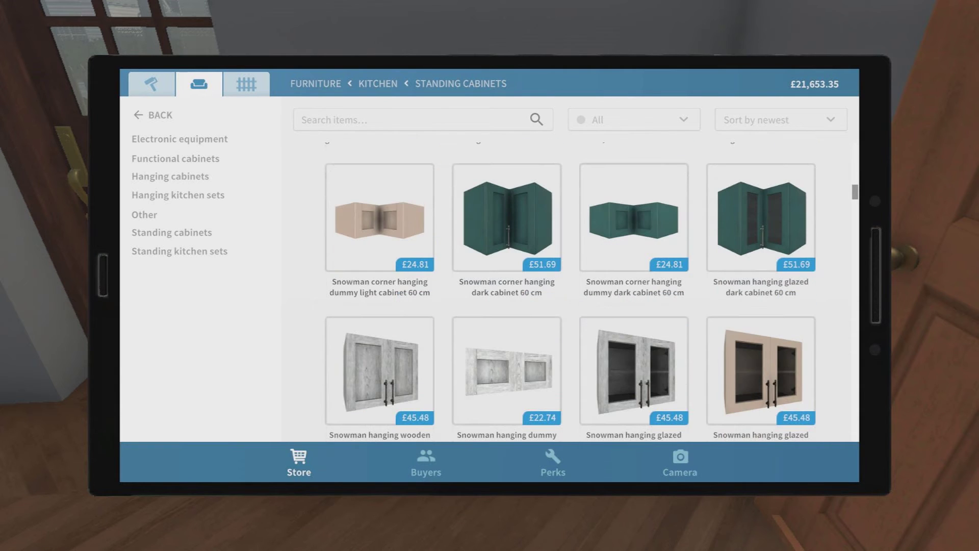
pyautogui.scroll(-2, 570, 291)
pyautogui.scroll(3, 571, 291)
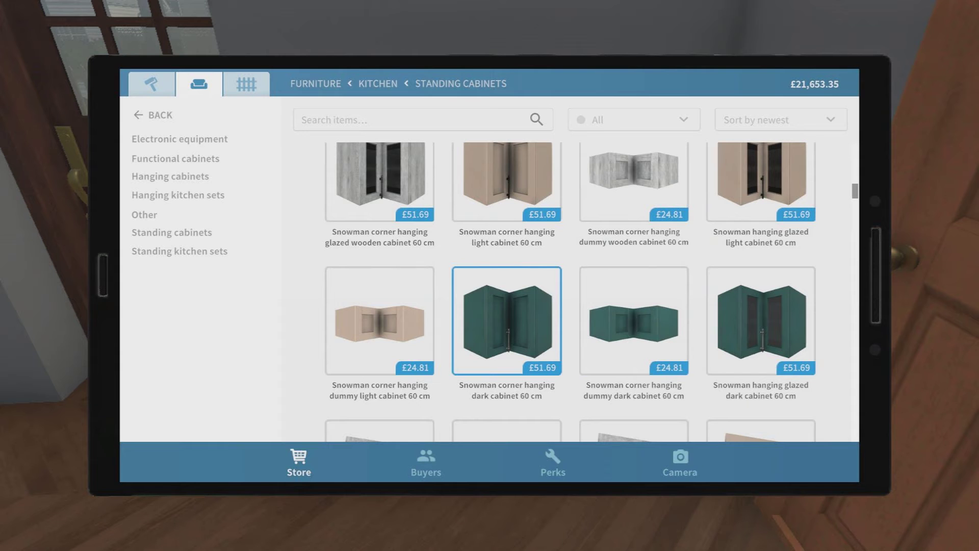
pyautogui.click(634, 184)
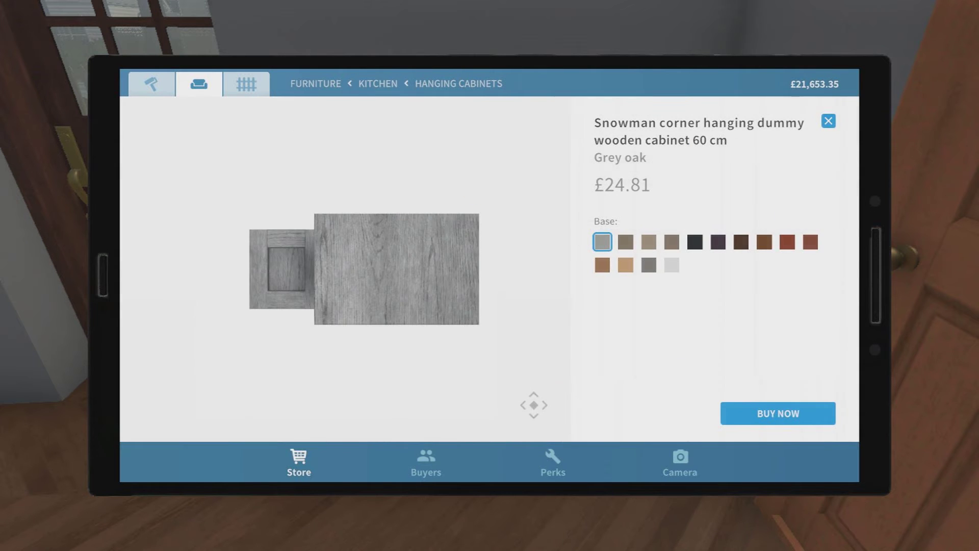
pyautogui.click(718, 242)
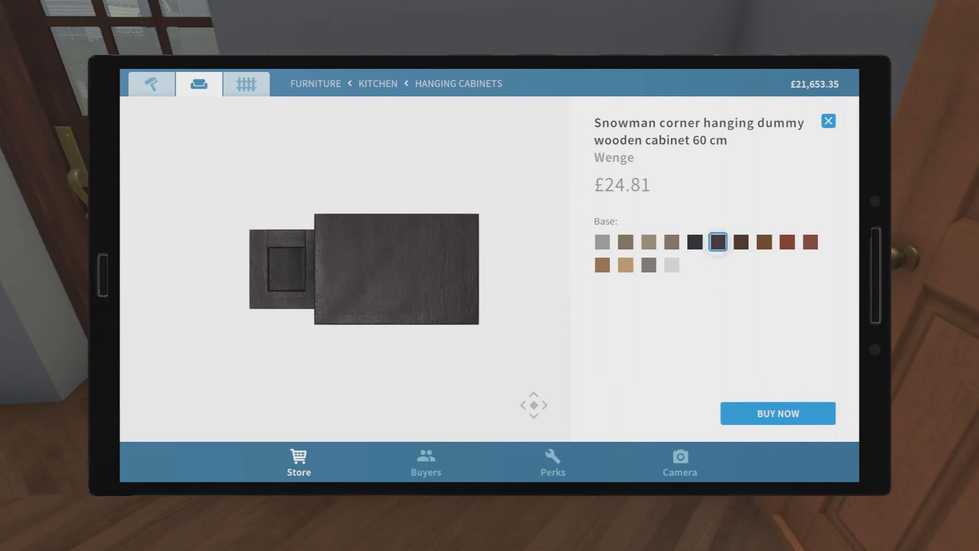
pyautogui.click(778, 413)
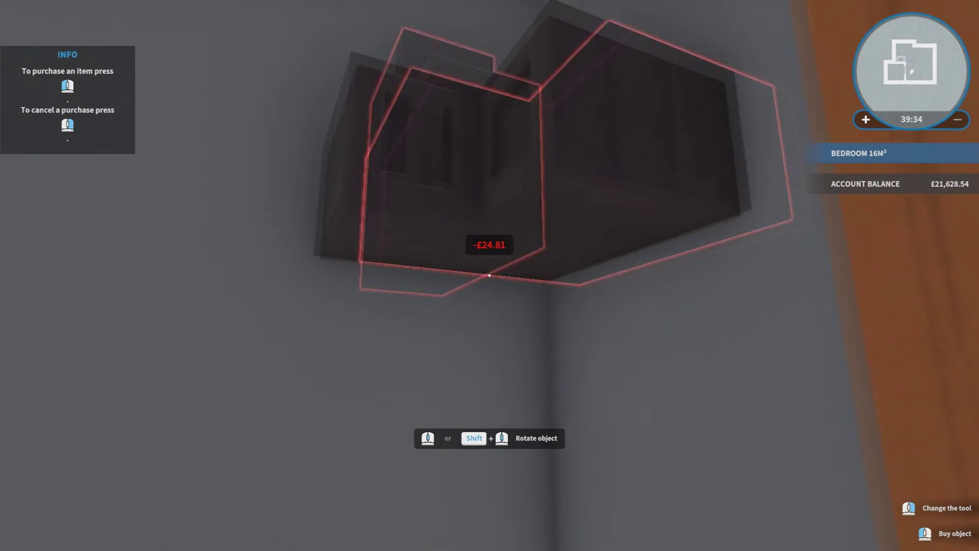
# Step: Hang the Wenge corner cabinet above the cupboards, then pick it back up to adjust
pyautogui.click(490, 276)
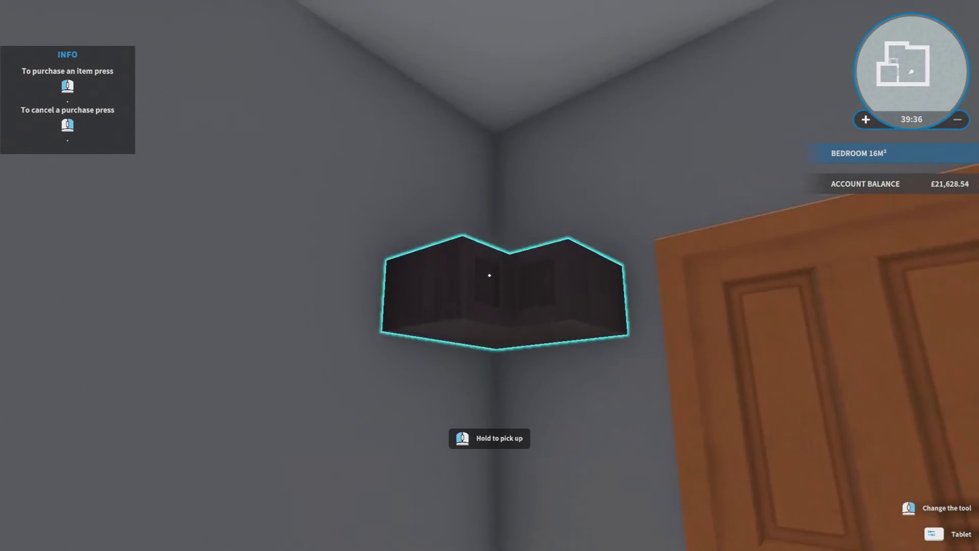
pyautogui.click(490, 275)
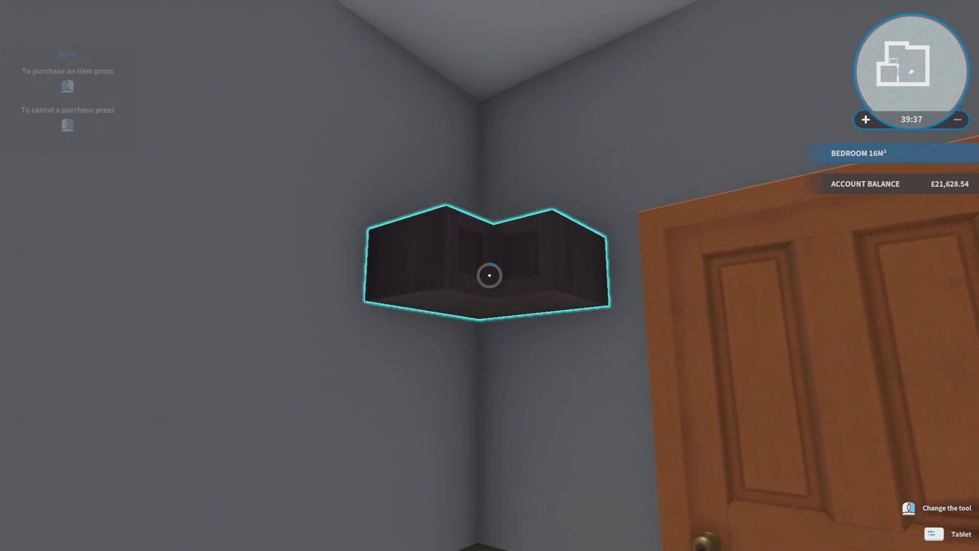
pyautogui.scroll(-1, 490, 276)
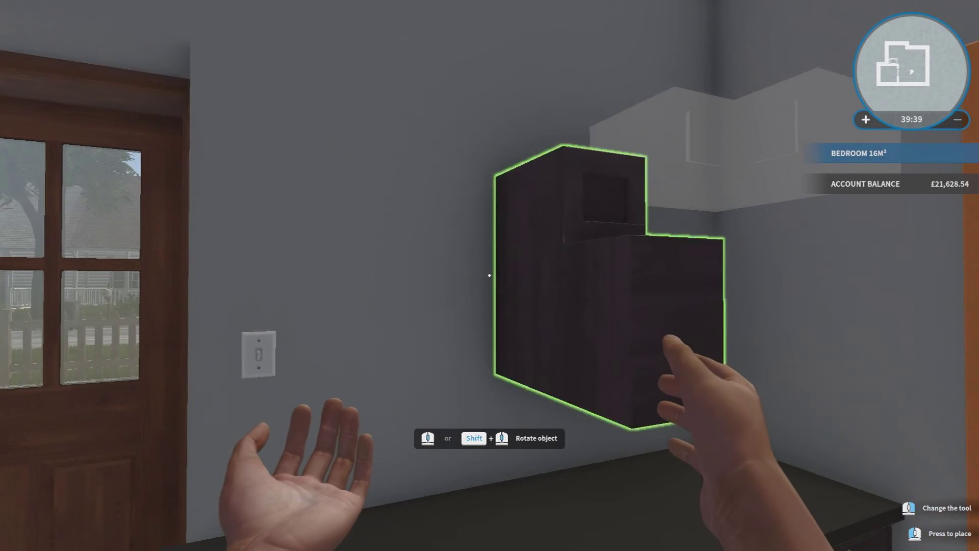
pyautogui.scroll(-1, 490, 276)
# Step: Cancel the cabinet move and sell the dark corner wall cabinet, raising the balance to £21,648.39
pyautogui.rightClick(490, 275)
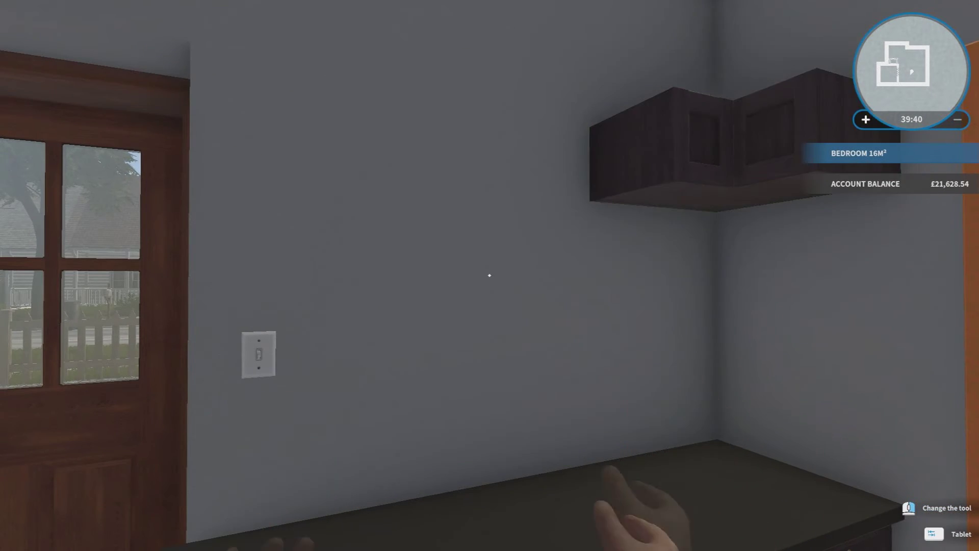
pyautogui.press('Tab')
pyautogui.press('Tab')
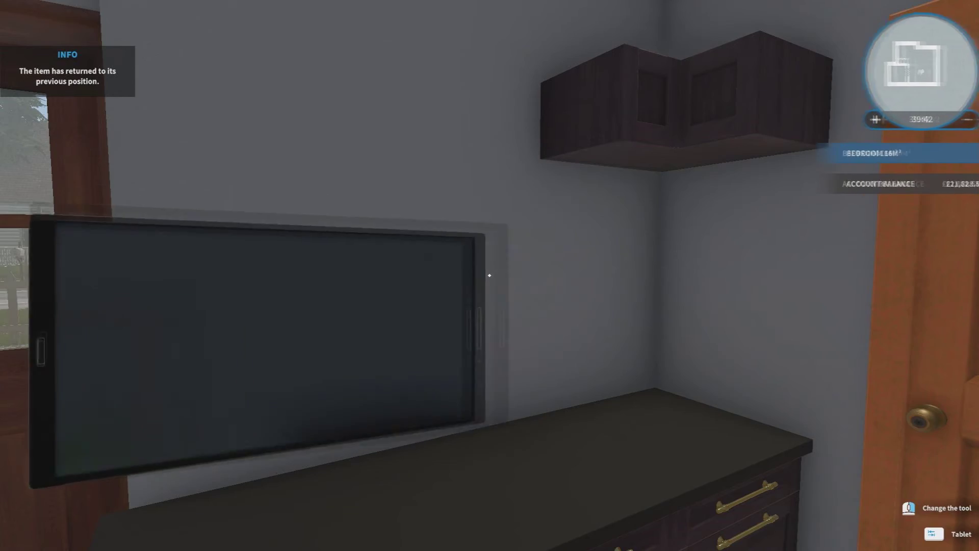
pyautogui.middleClick(489, 276)
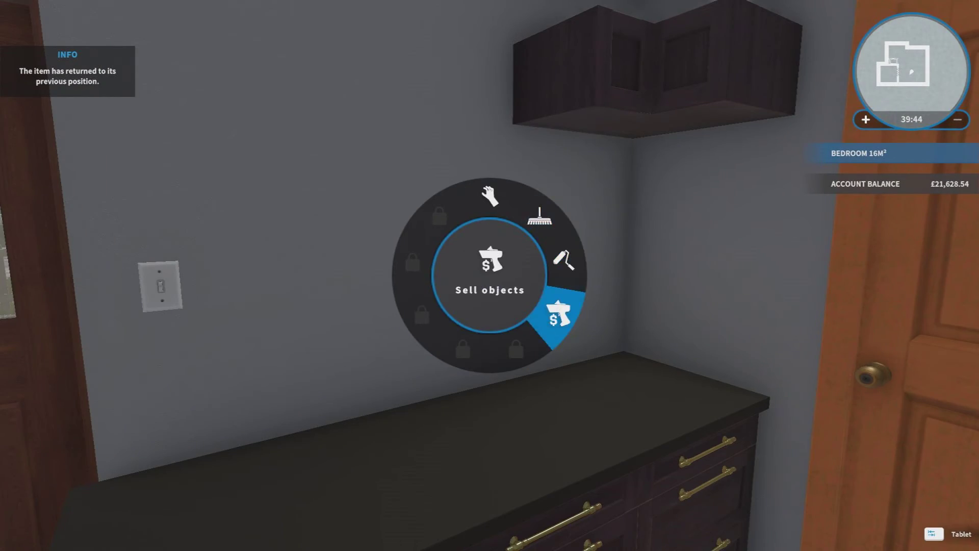
pyautogui.click(559, 313)
pyautogui.click(490, 276)
pyautogui.press('s')
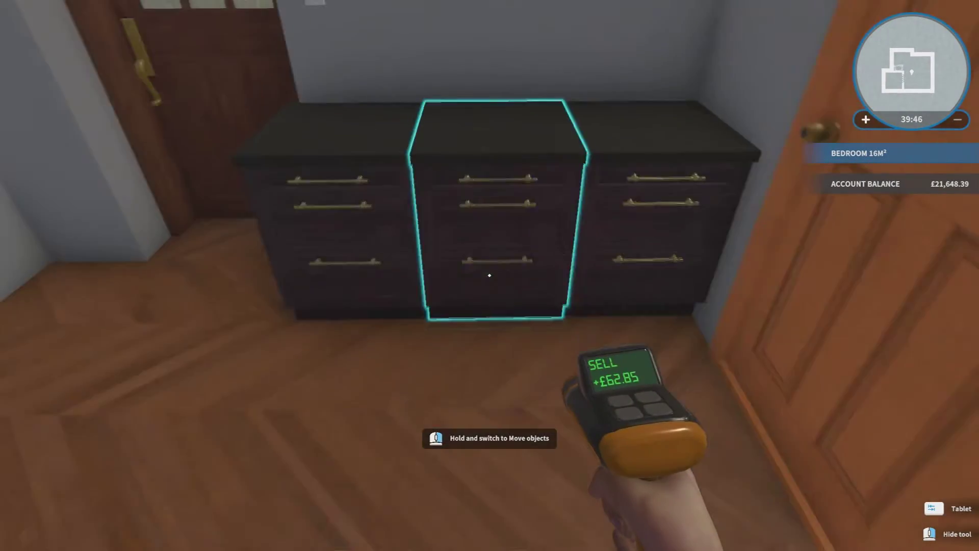
pyautogui.press('a')
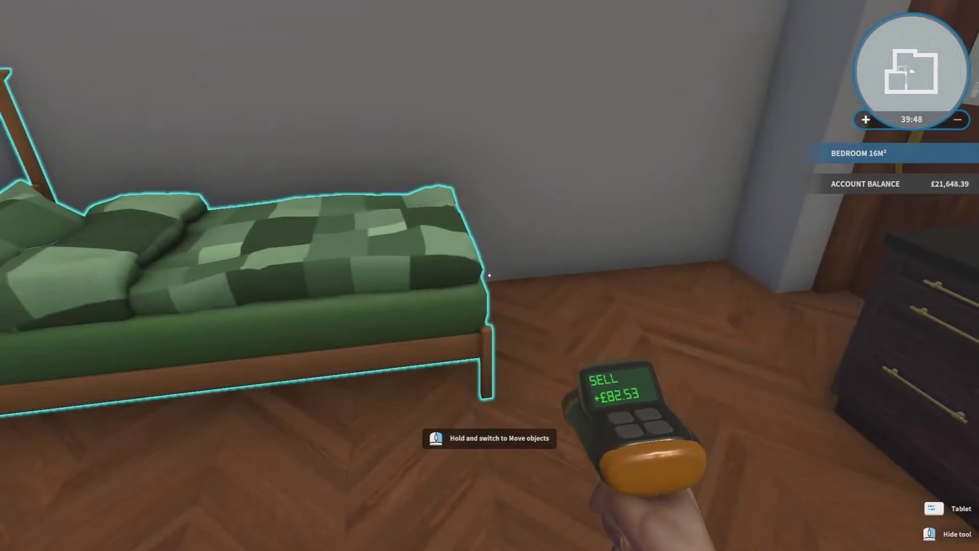
pyautogui.press('s')
pyautogui.press('s')
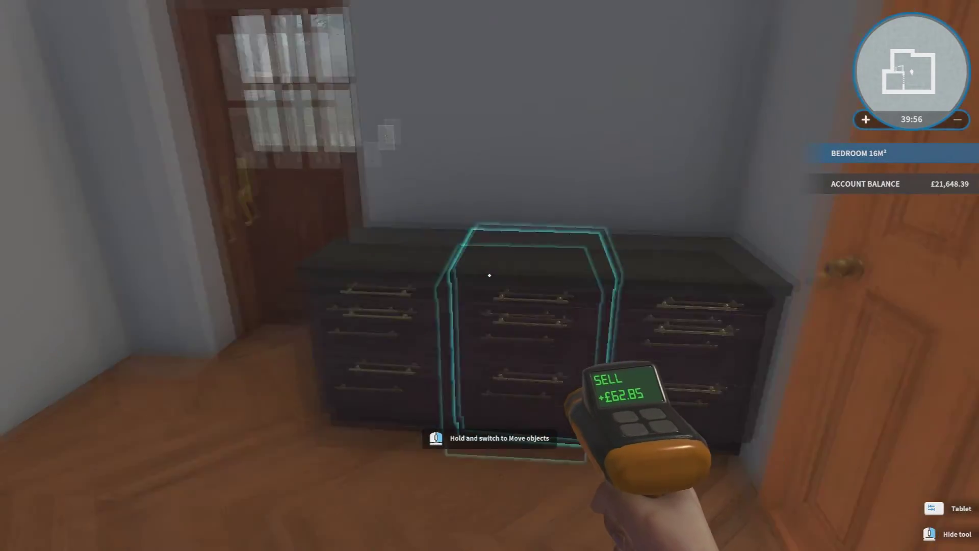
# Step: In the Standing kitchen sets category, compare sets C and B and open set B
pyautogui.press('Tab')
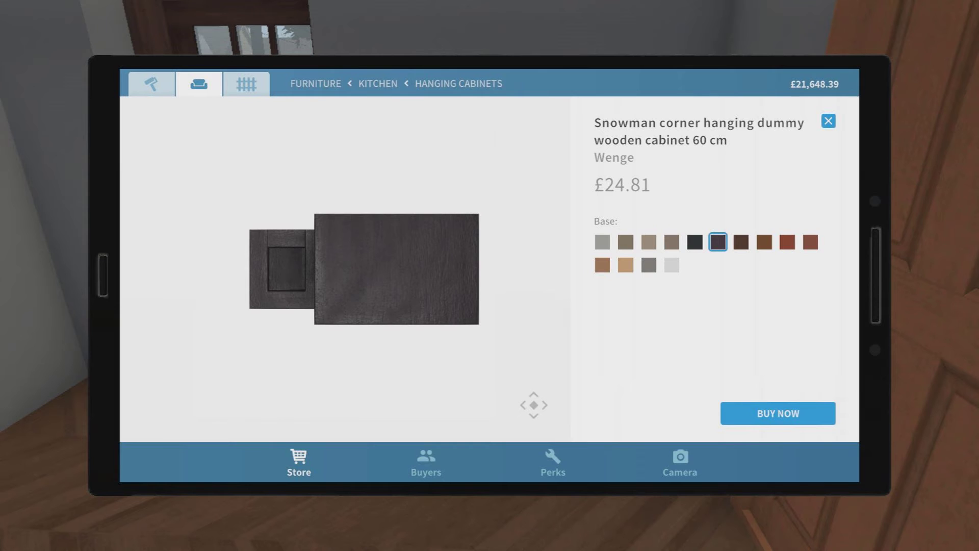
pyautogui.click(828, 121)
pyautogui.scroll(-2, 633, 269)
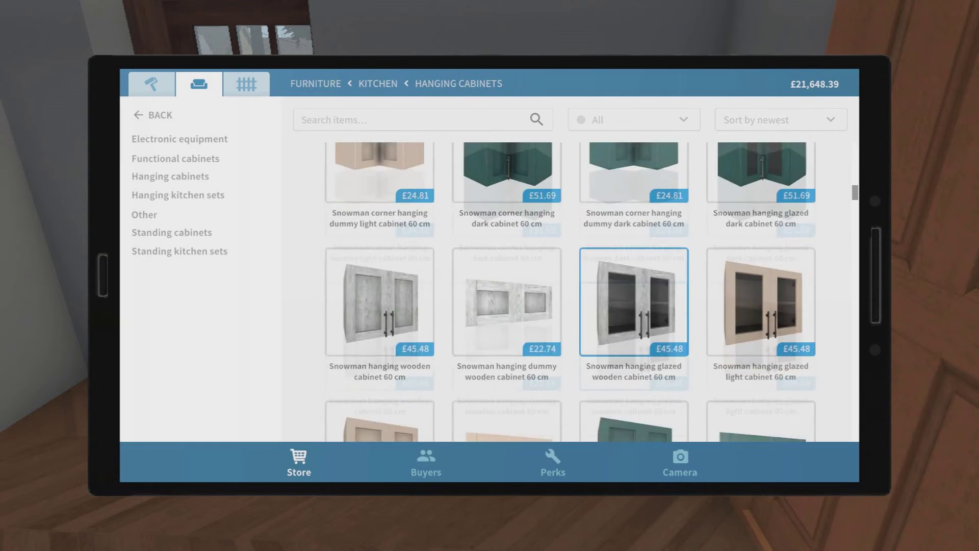
pyautogui.scroll(-2, 634, 229)
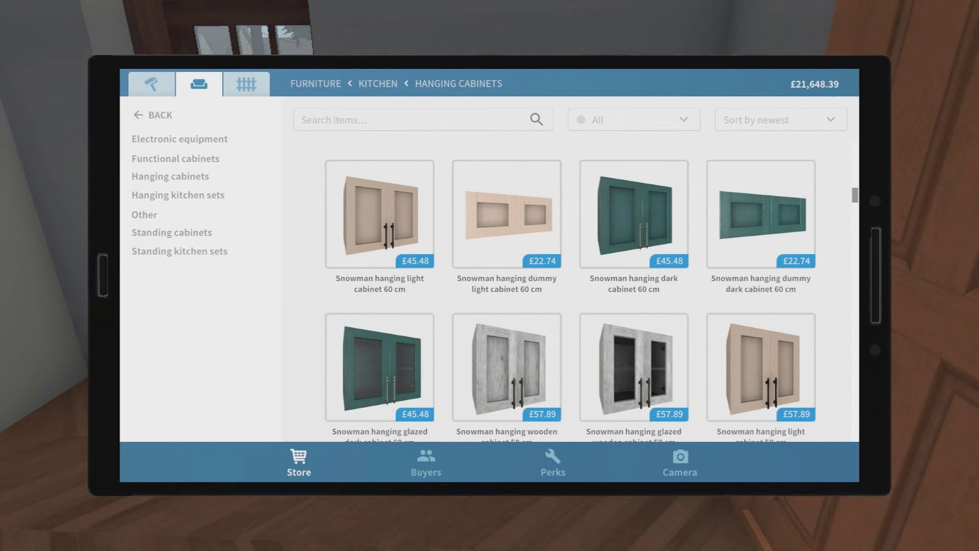
pyautogui.click(204, 252)
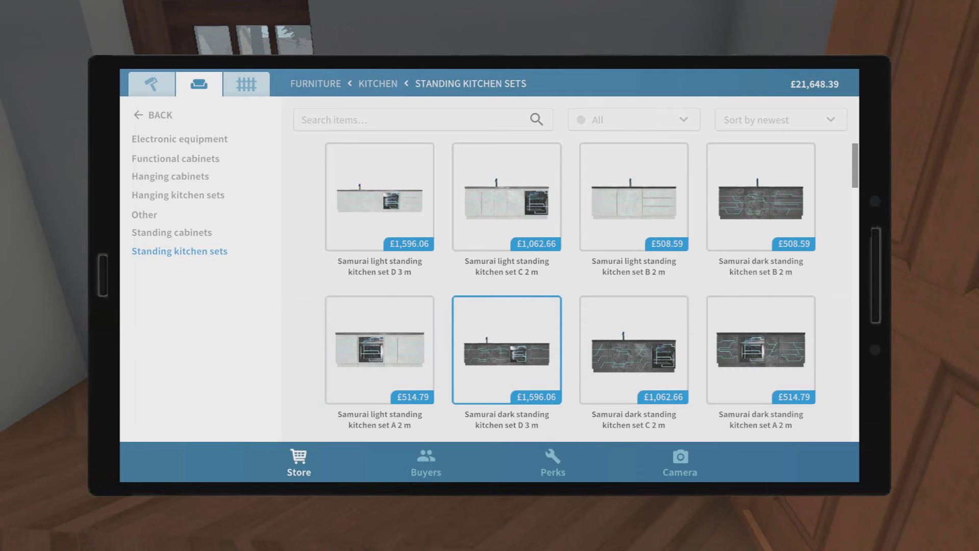
pyautogui.click(506, 197)
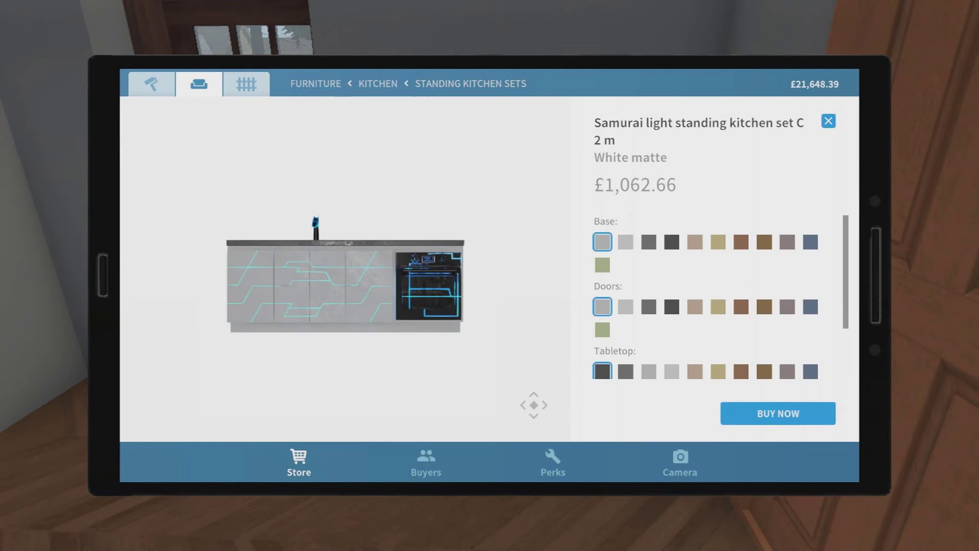
pyautogui.click(830, 121)
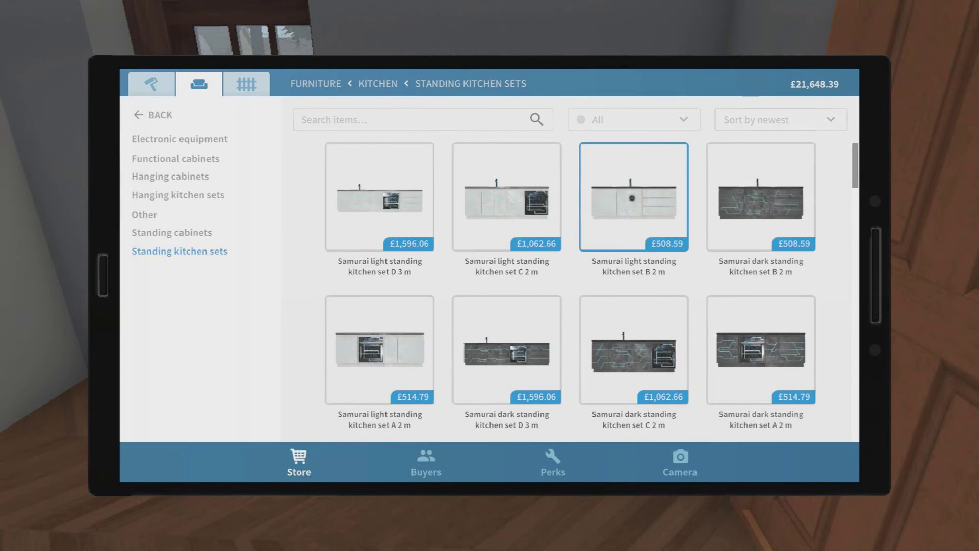
pyautogui.click(633, 198)
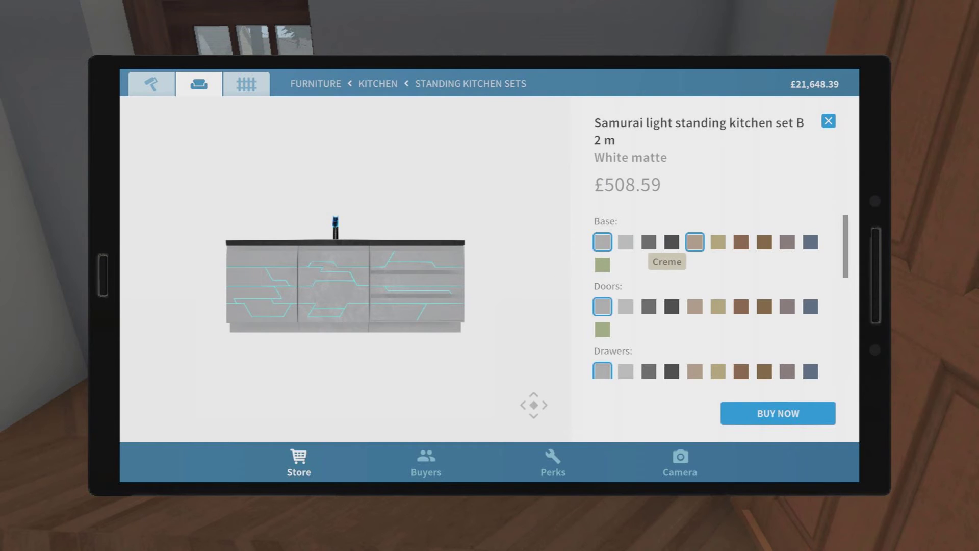
# Step: Give set B a gray base with dark gray doors and drawers, and buy it
pyautogui.click(764, 242)
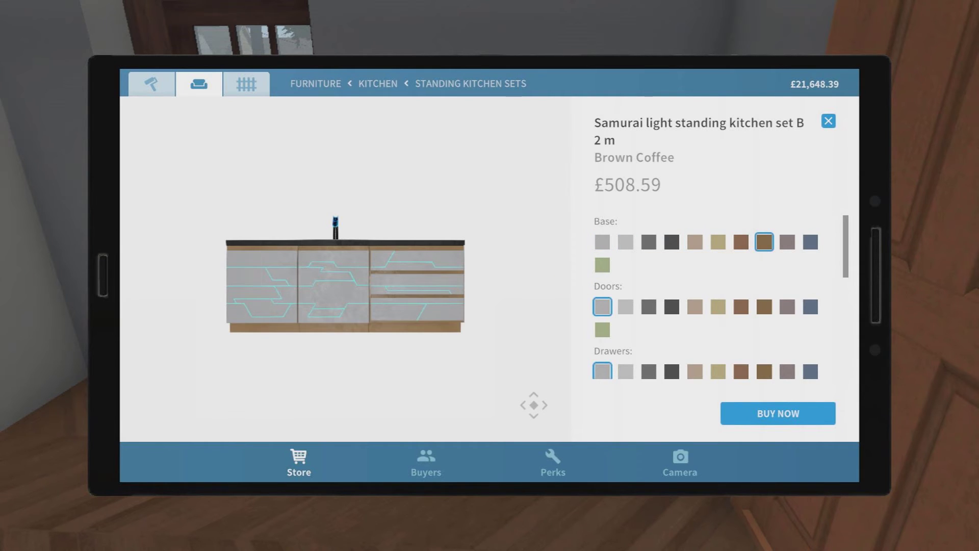
pyautogui.click(672, 242)
pyautogui.click(672, 306)
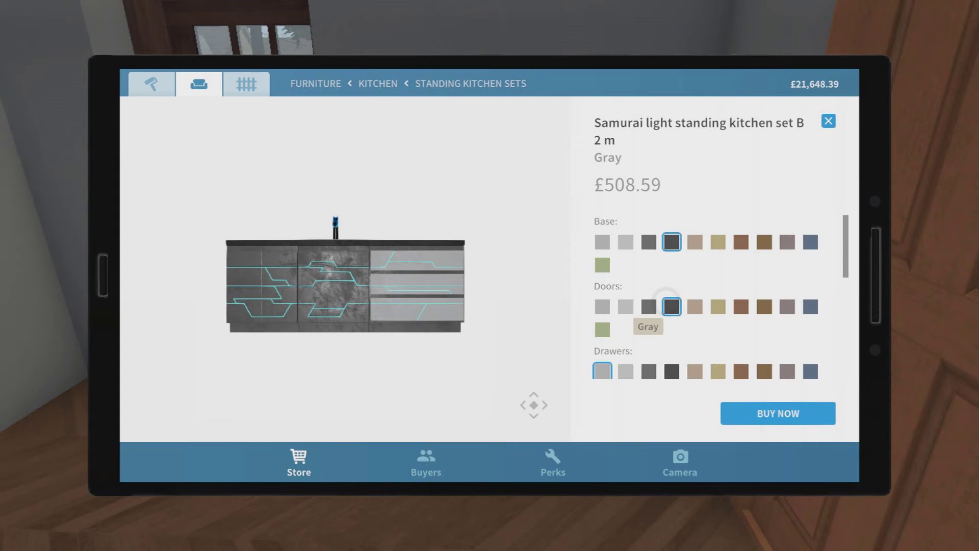
pyautogui.click(672, 371)
pyautogui.scroll(-3, 674, 375)
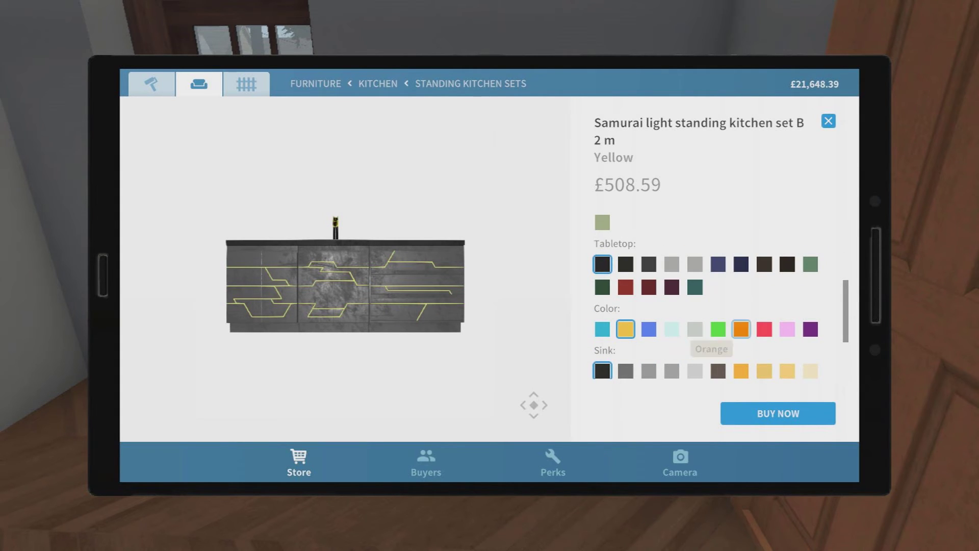
pyautogui.scroll(-3, 740, 341)
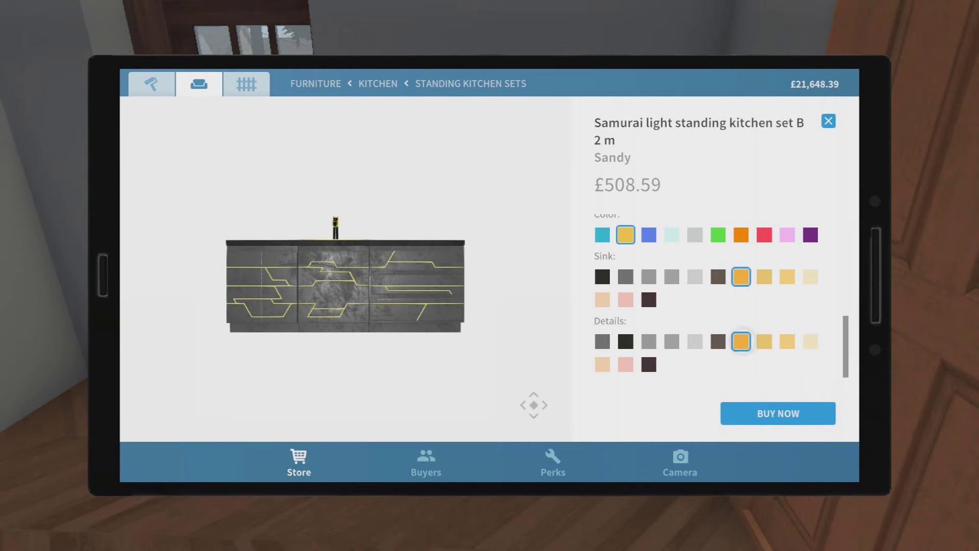
pyautogui.click(773, 416)
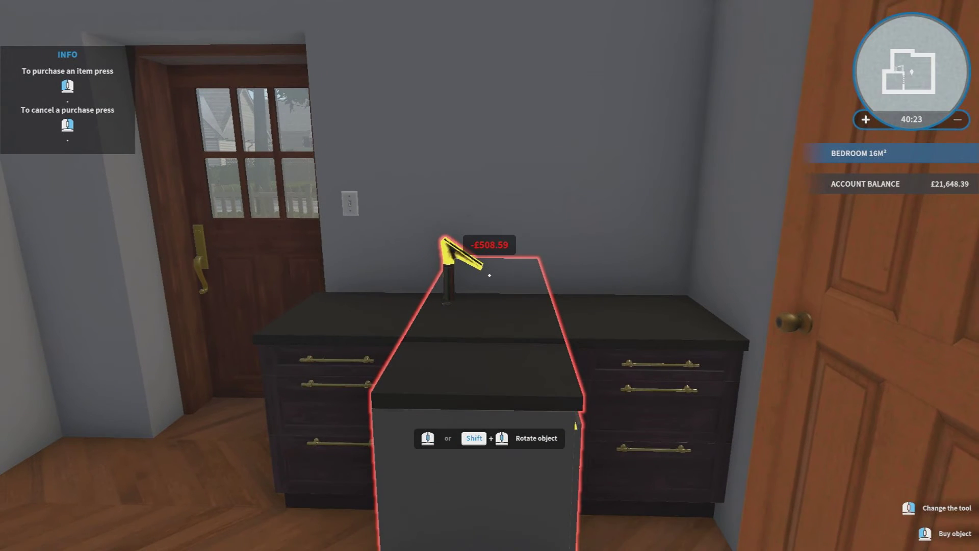
pyautogui.scroll(-5, 490, 276)
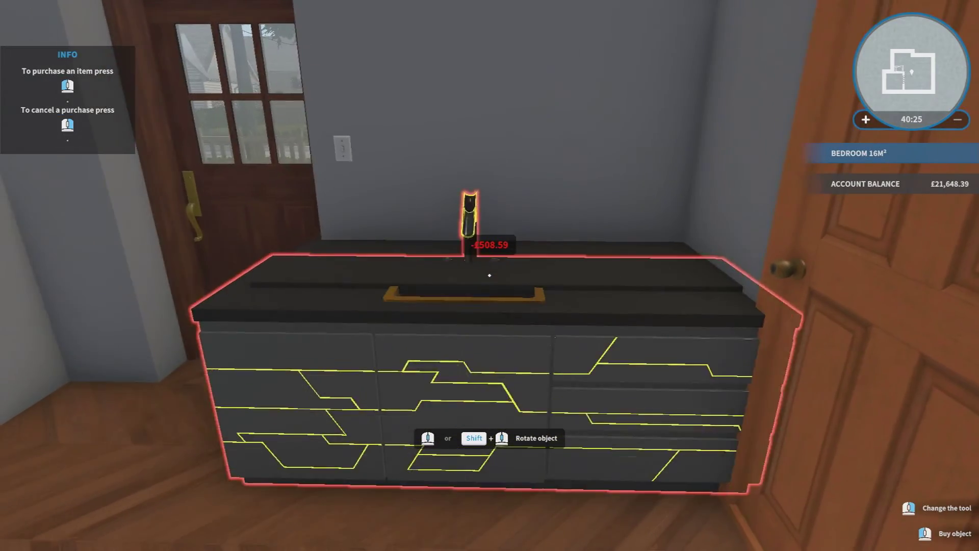
# Step: Carry the gray kitchen set to the corner by the chair and place it, leaving £21,139.80
pyautogui.press('w')
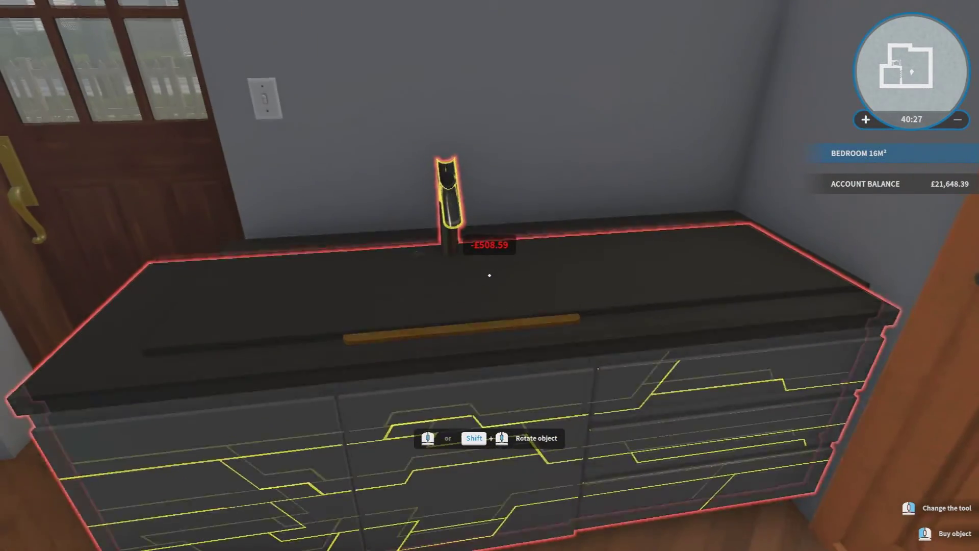
pyautogui.press('s')
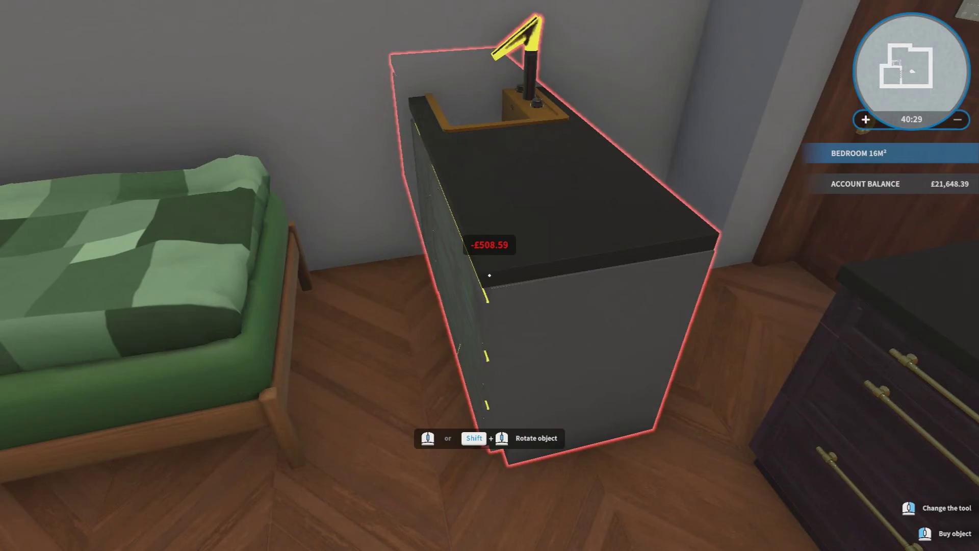
pyautogui.press('s')
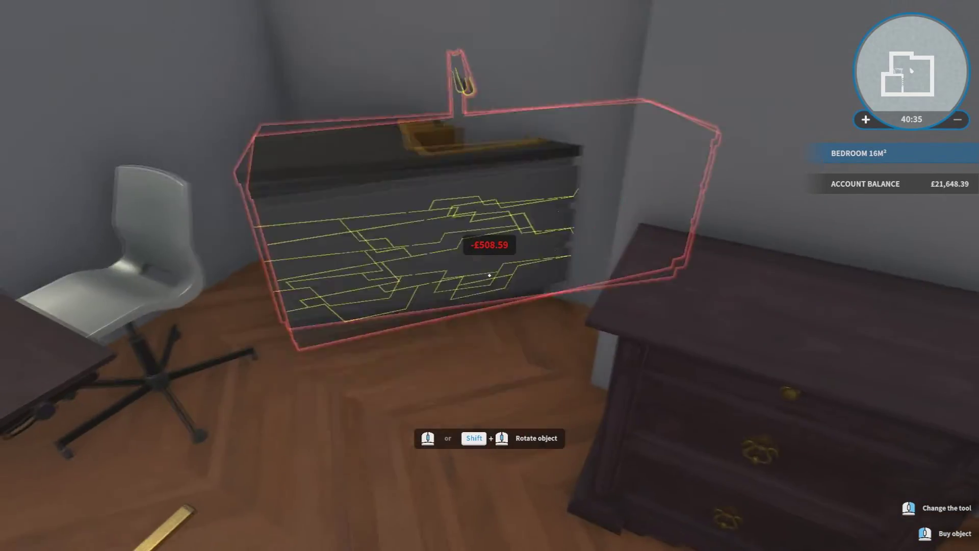
pyautogui.press('w')
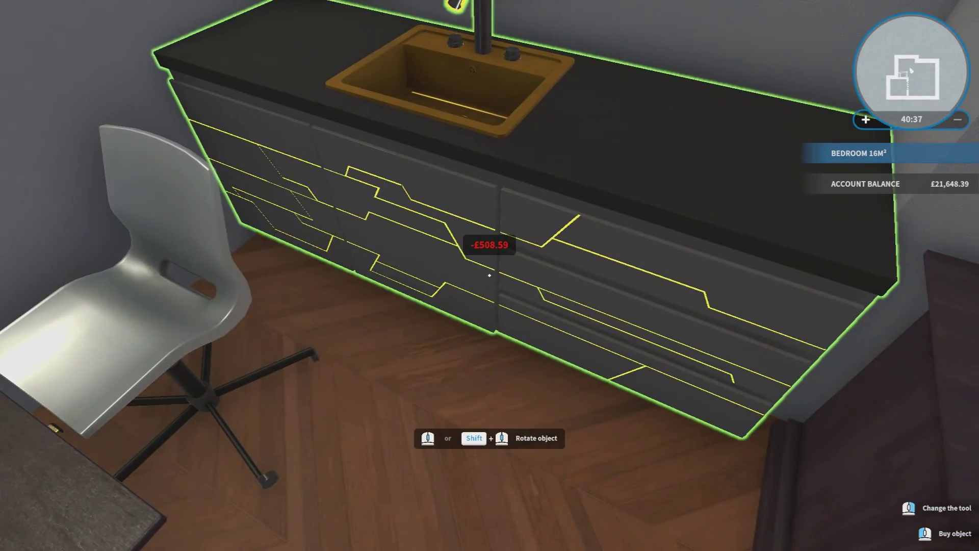
pyautogui.click(489, 275)
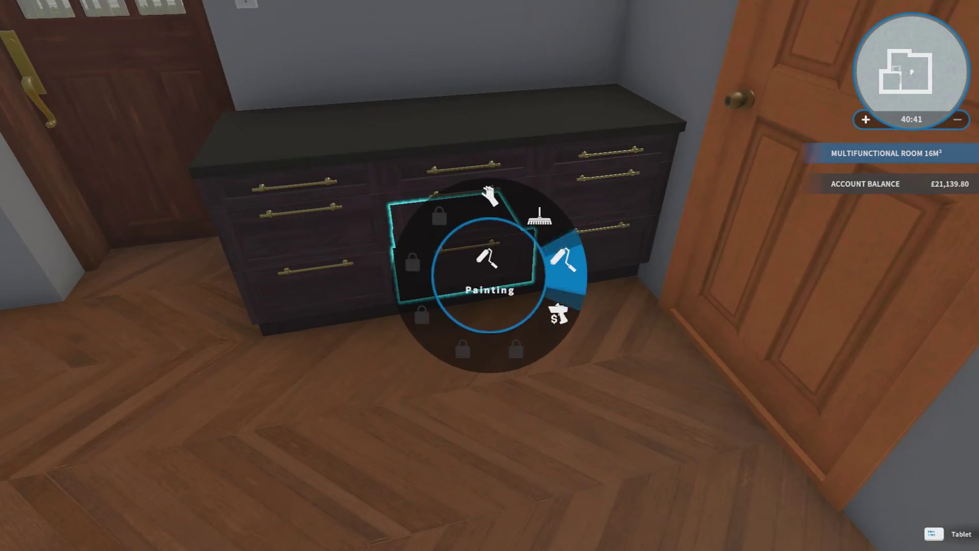
# Step: Sell the old dark dresser standing by the door
pyautogui.press('Tab')
pyautogui.click(490, 276)
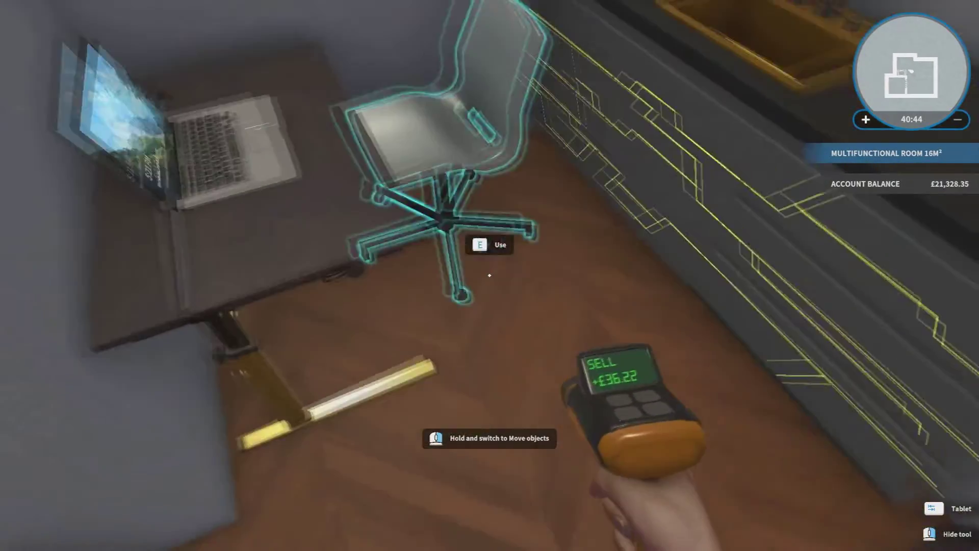
pyautogui.rightClick(490, 276)
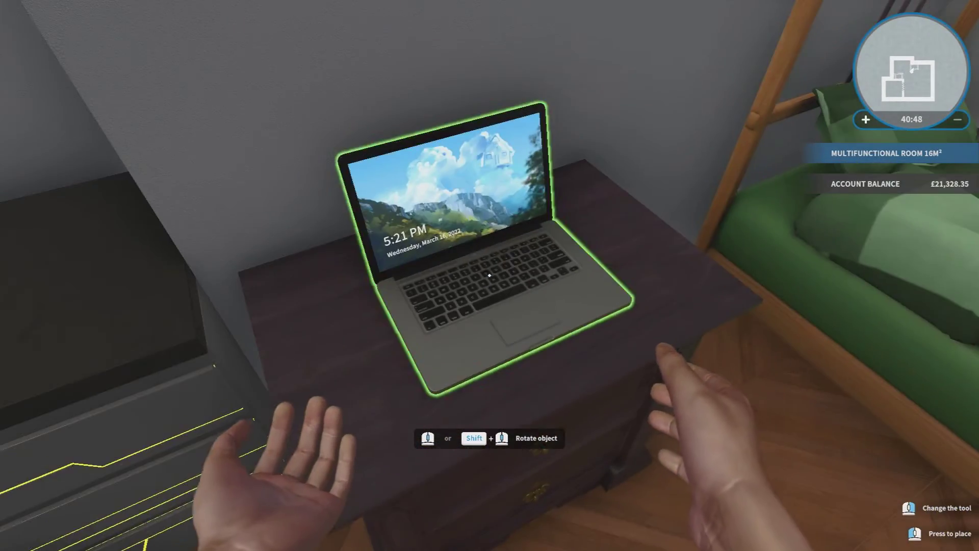
# Step: Set the desk and chair beside the bed and put the laptop on the desk
pyautogui.click(491, 276)
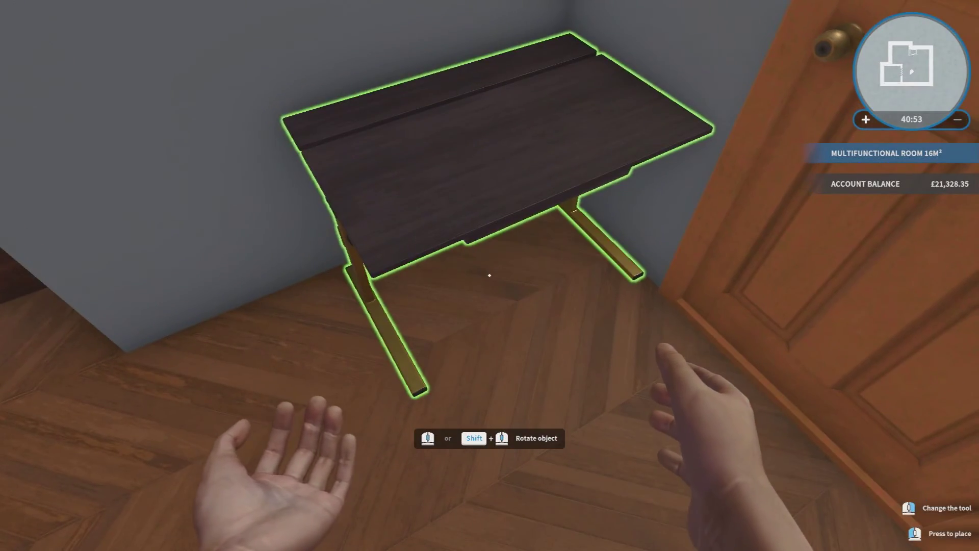
pyautogui.click(490, 276)
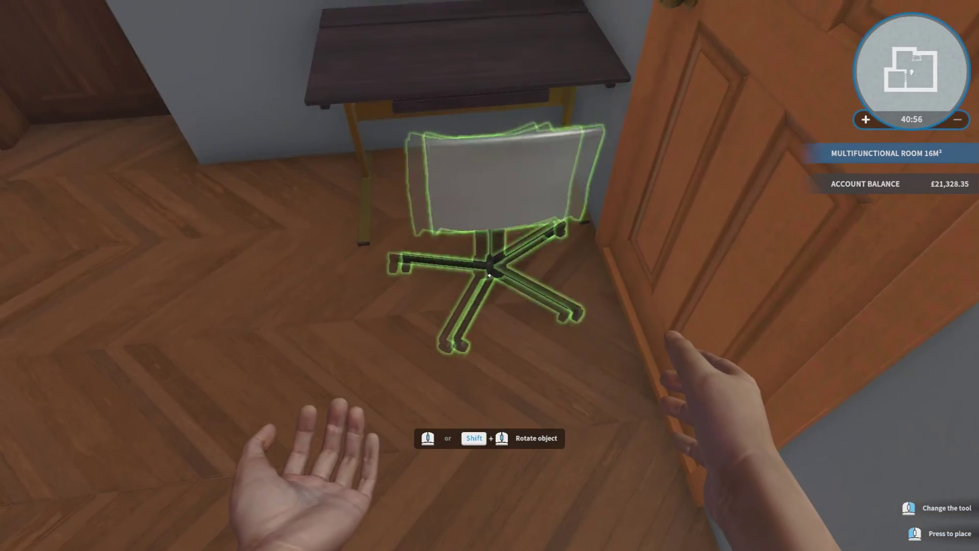
pyautogui.click(490, 274)
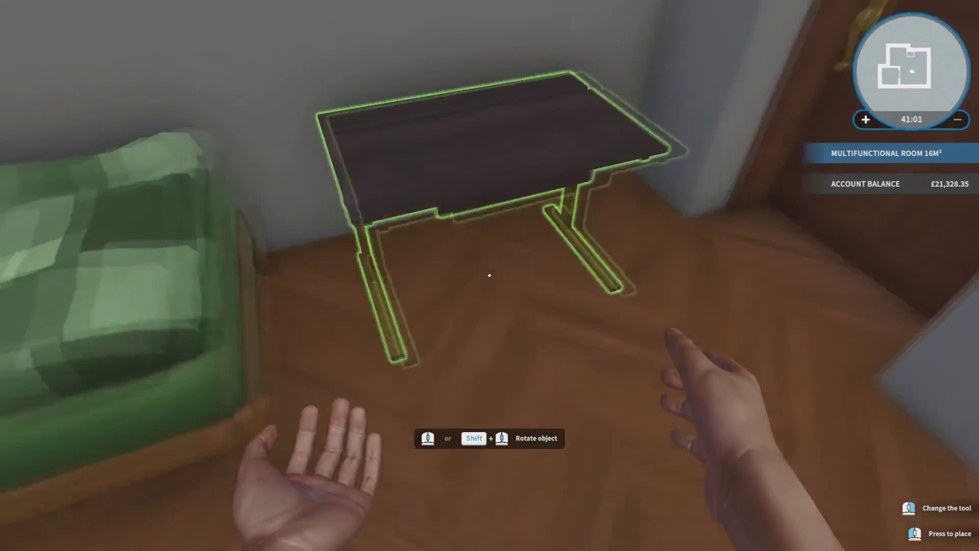
pyautogui.scroll(-3, 490, 273)
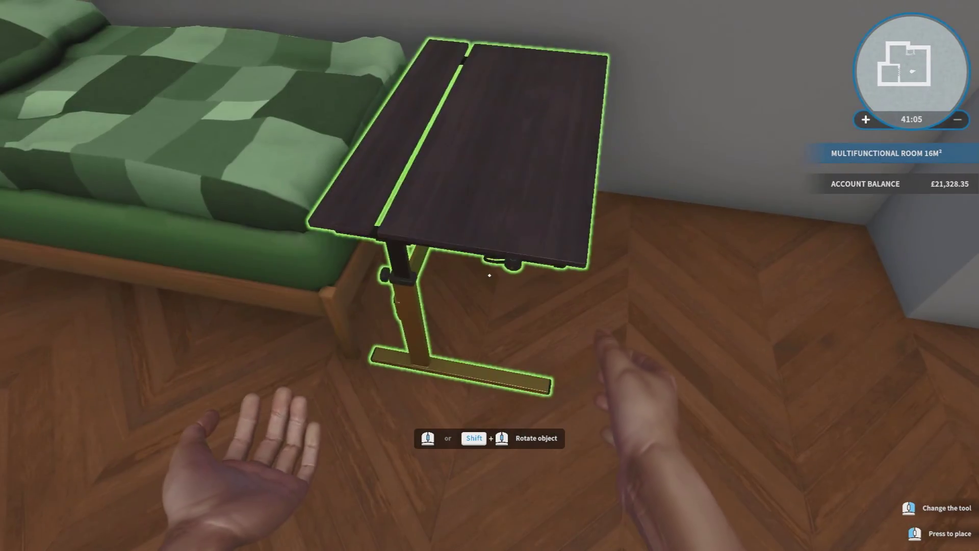
pyautogui.click(489, 275)
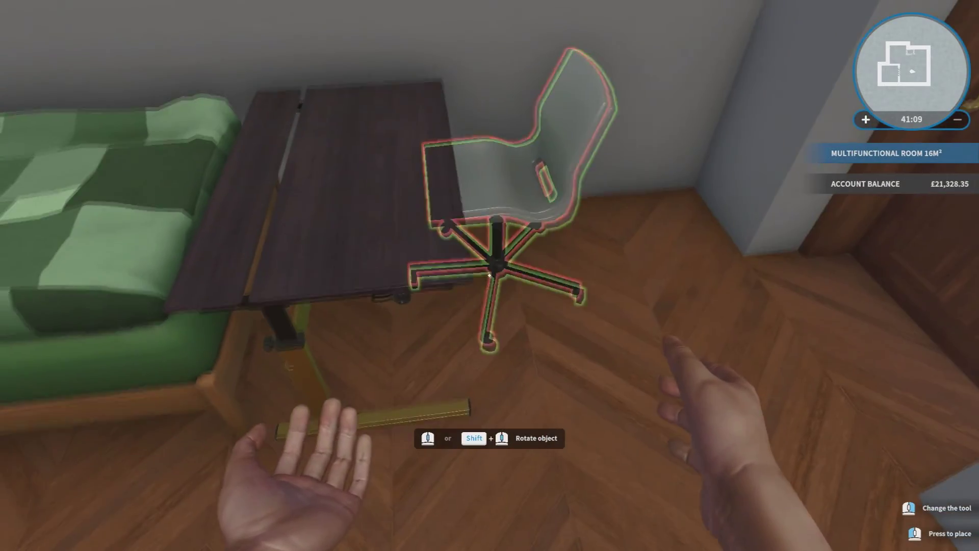
pyautogui.click(490, 275)
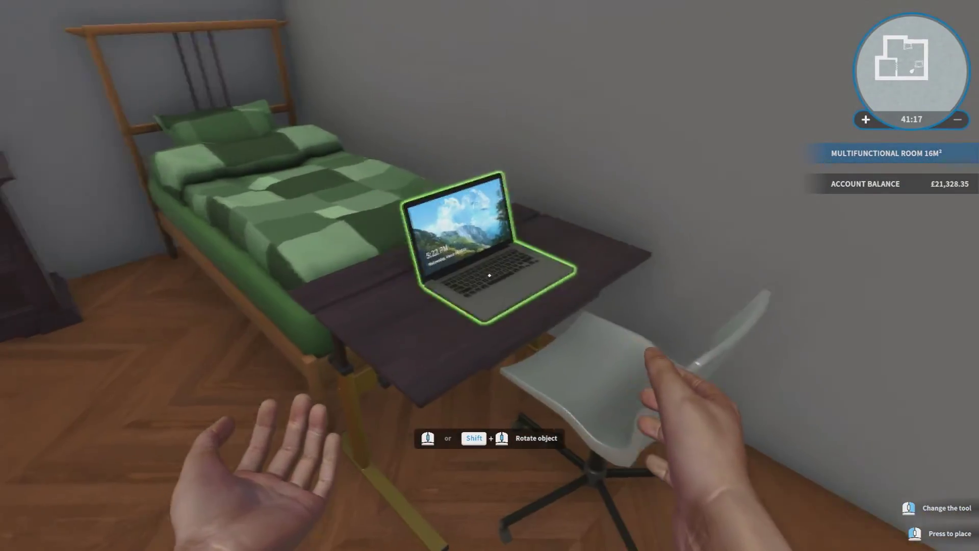
pyautogui.click(490, 276)
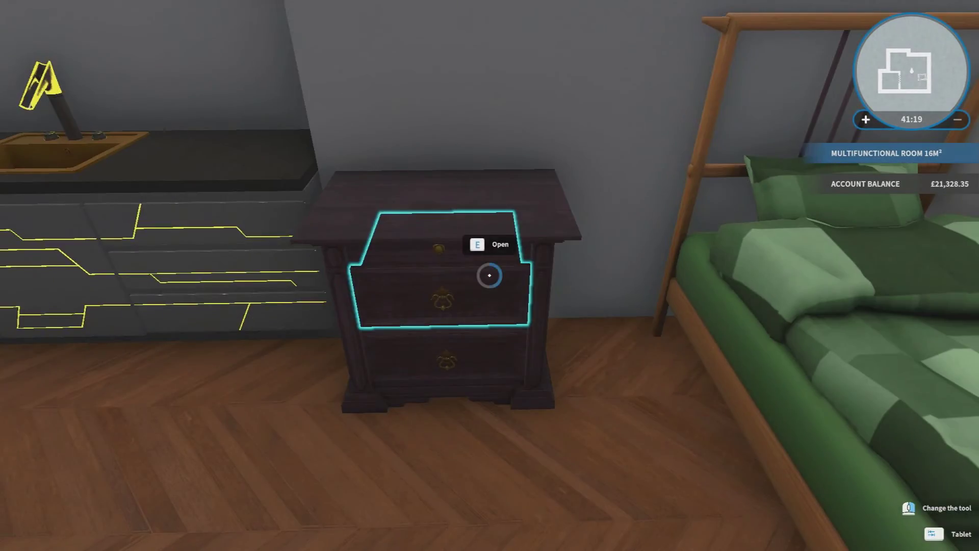
# Step: Move the nightstand to a new spot beside the kitchen set
pyautogui.click(490, 275)
pyautogui.scroll(-3, 490, 275)
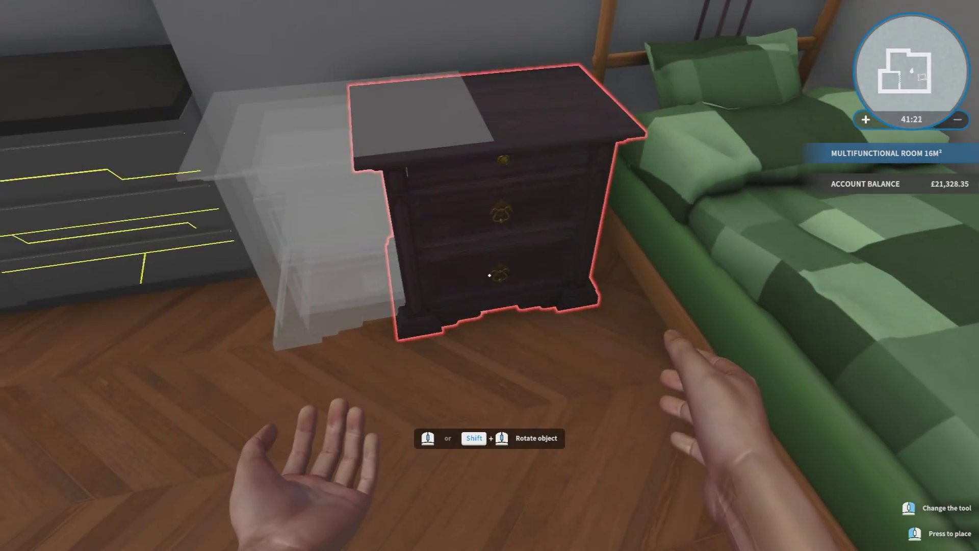
pyautogui.click(490, 276)
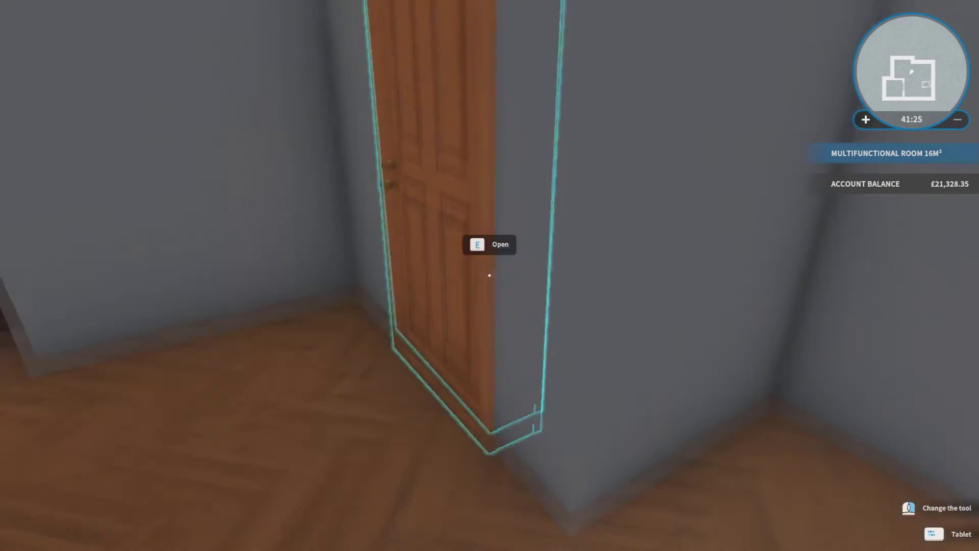
pyautogui.press('Tab')
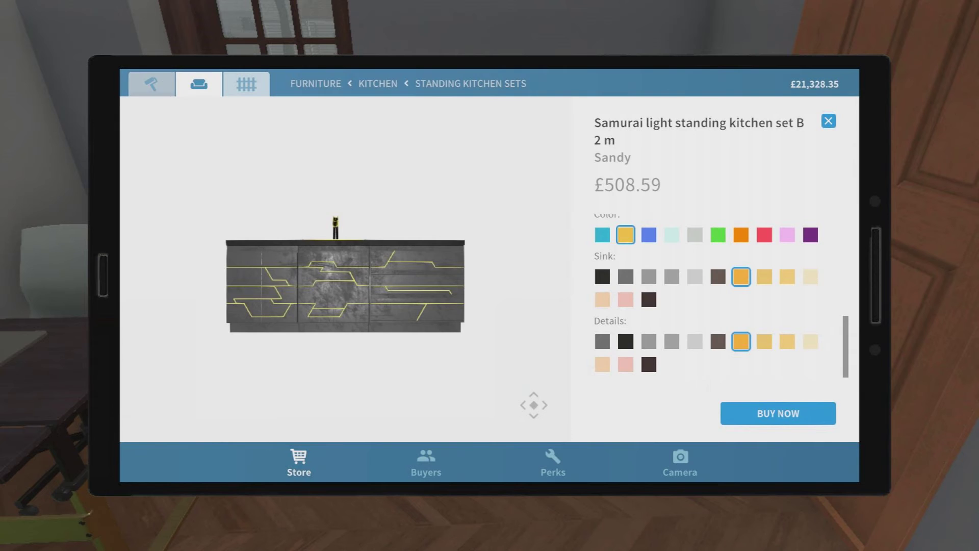
# Step: Search the store for 'fridge', make the Rio fridge golden and buy it for £725.46
pyautogui.click(159, 83)
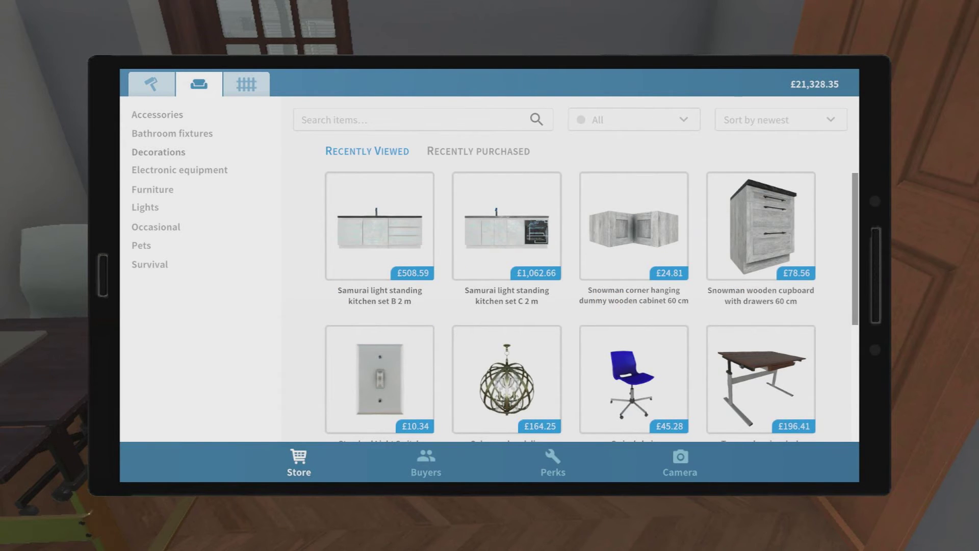
pyautogui.click(162, 153)
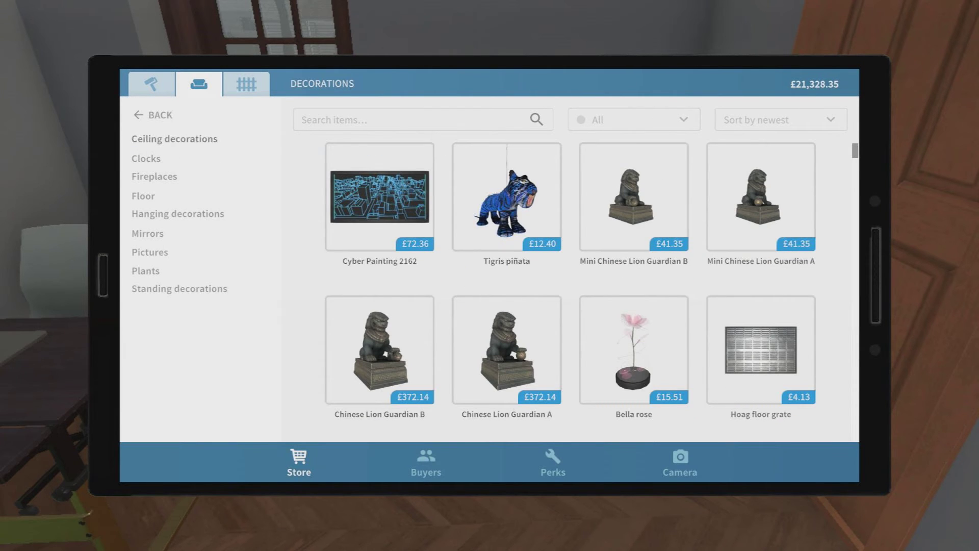
pyautogui.write('f')
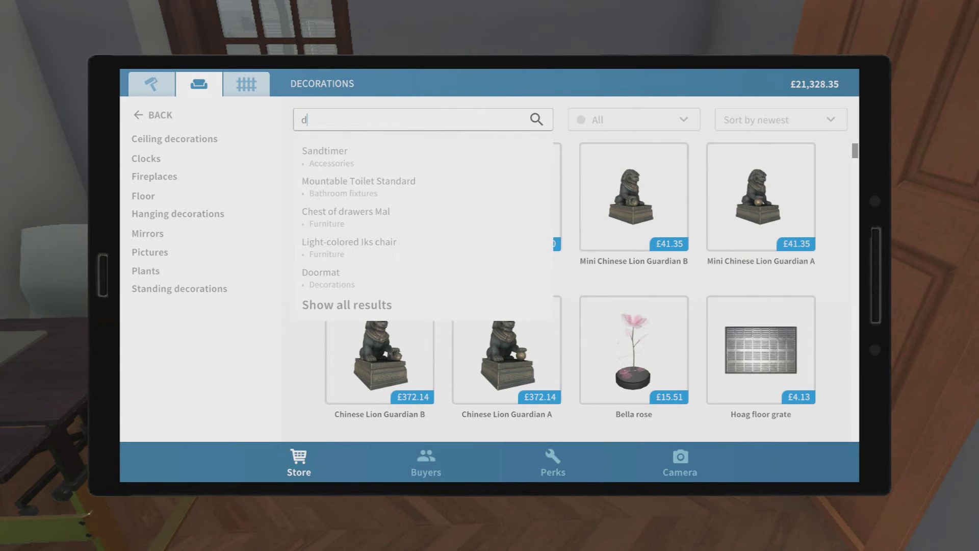
pyautogui.press('BackSpace')
pyautogui.write('fri')
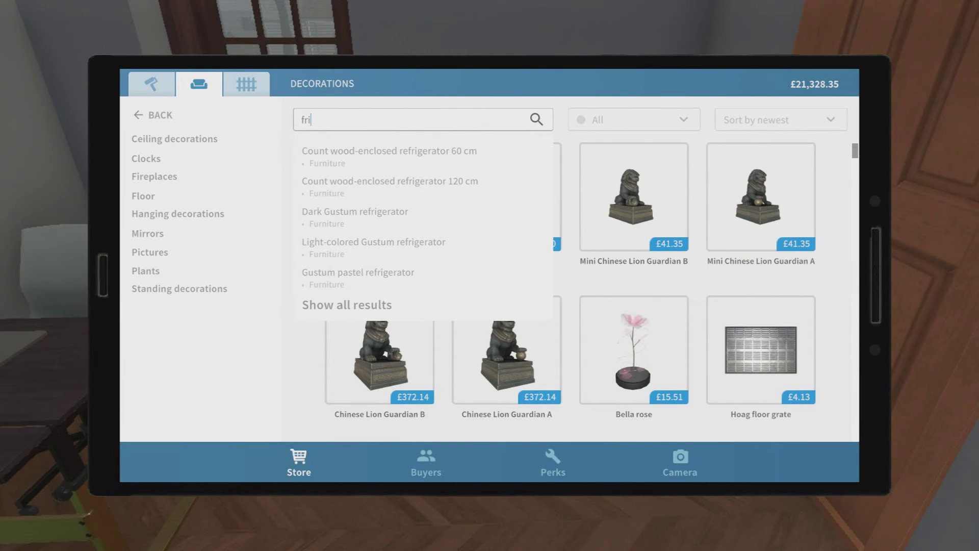
pyautogui.write('dge')
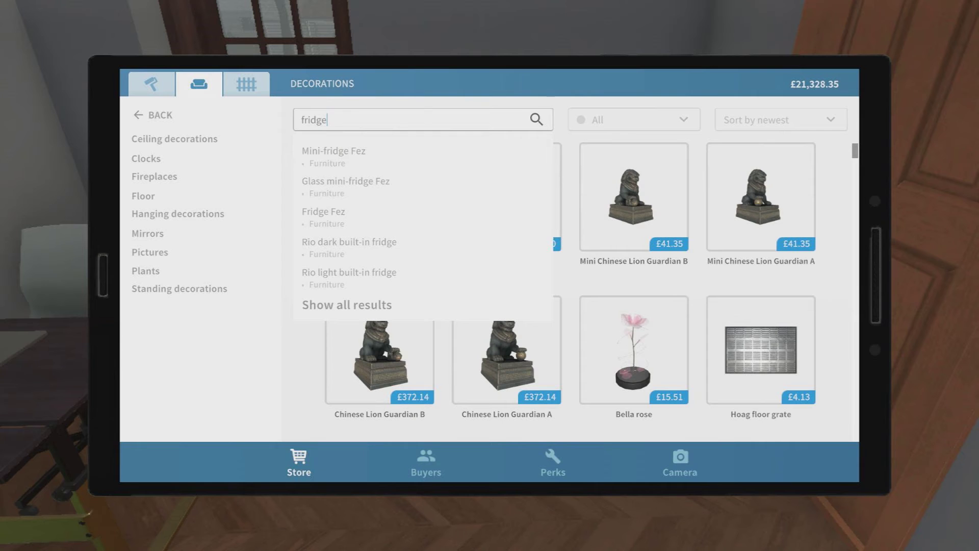
pyautogui.click(538, 119)
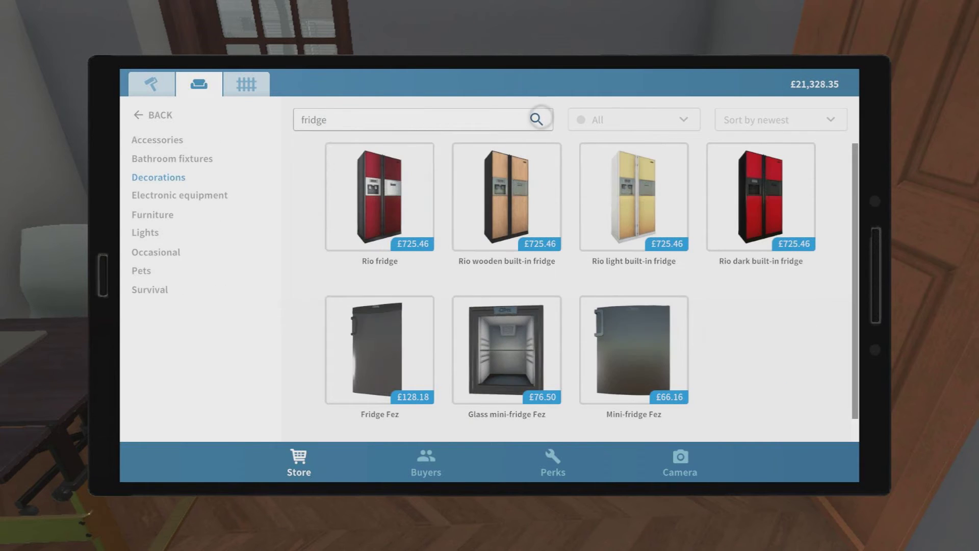
pyautogui.scroll(-1, 591, 292)
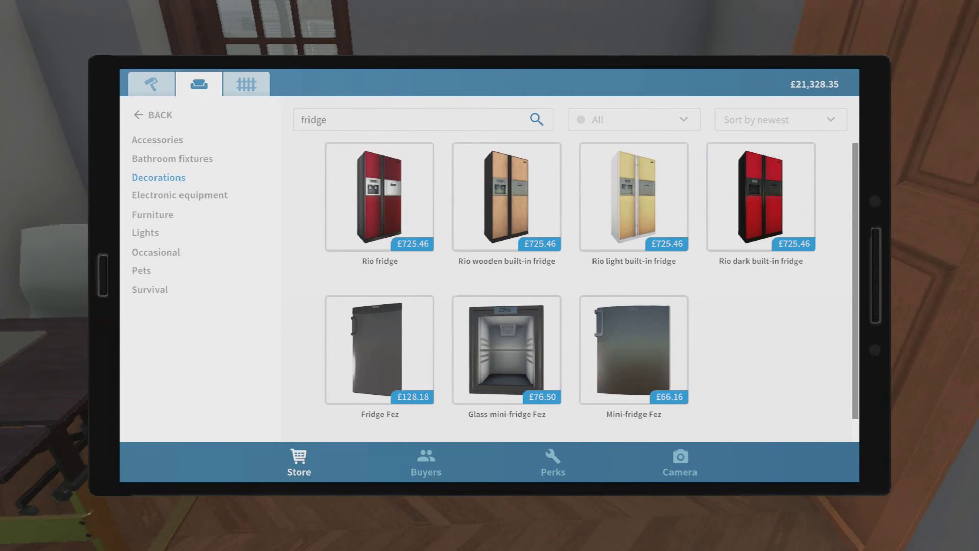
pyautogui.click(379, 197)
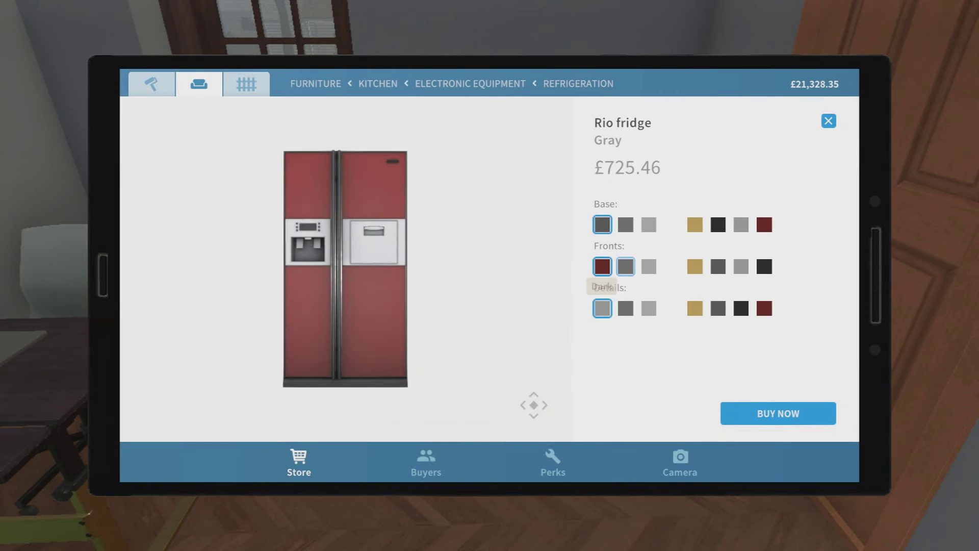
pyautogui.click(701, 265)
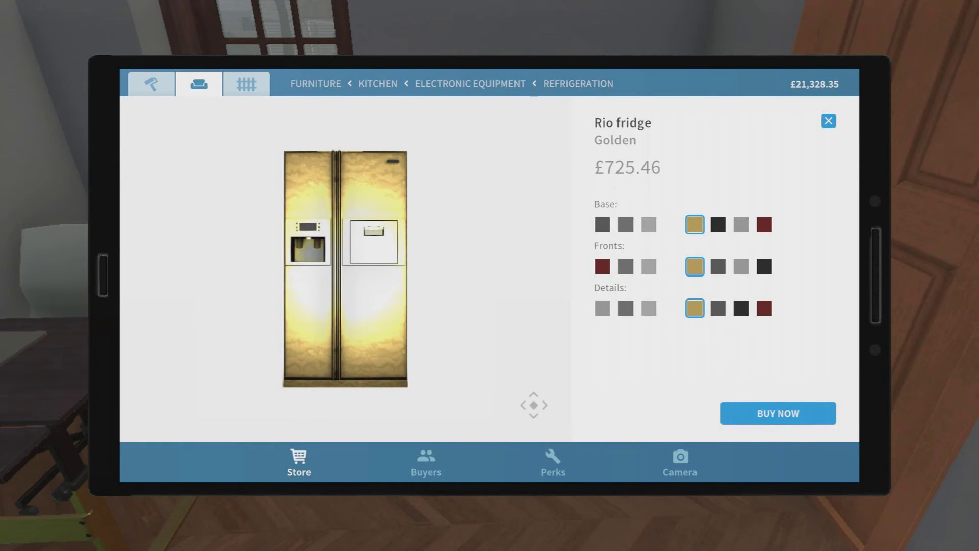
pyautogui.click(778, 413)
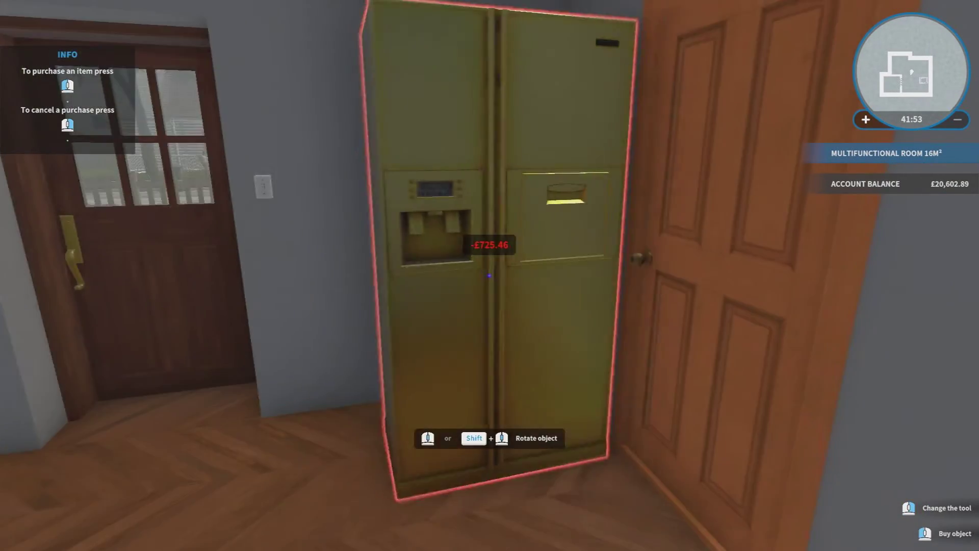
# Step: Stand the golden Rio fridge beside the door, dropping the balance to £20,602.89
pyautogui.click(490, 276)
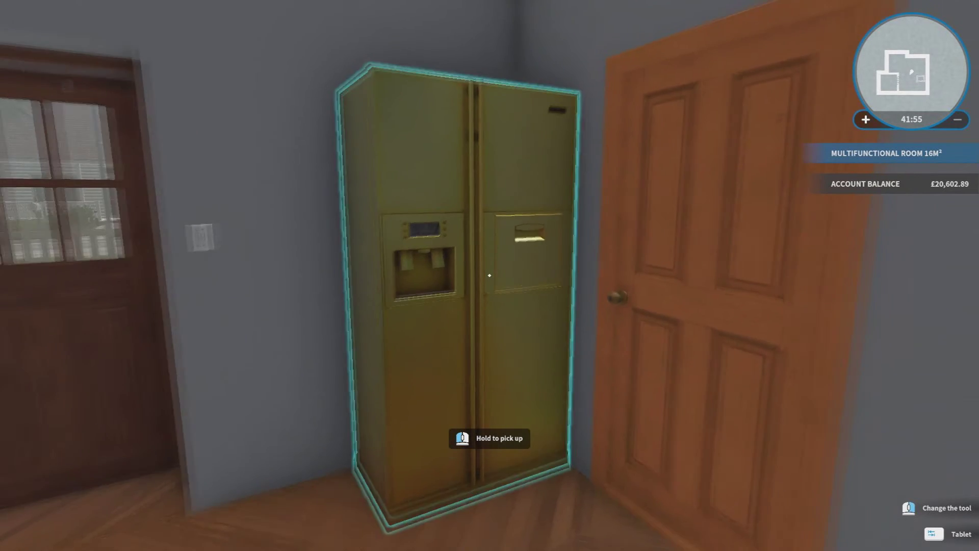
pyautogui.press('w')
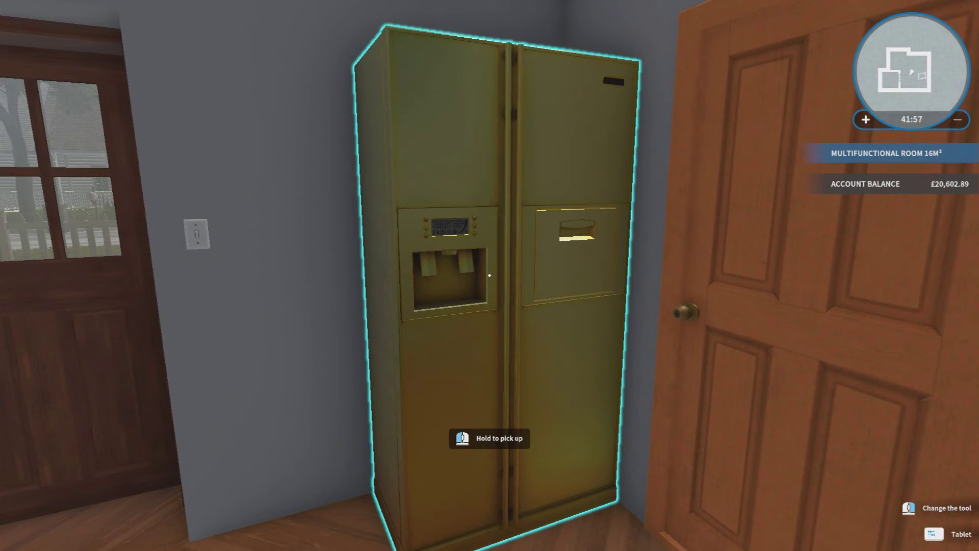
pyautogui.press('w')
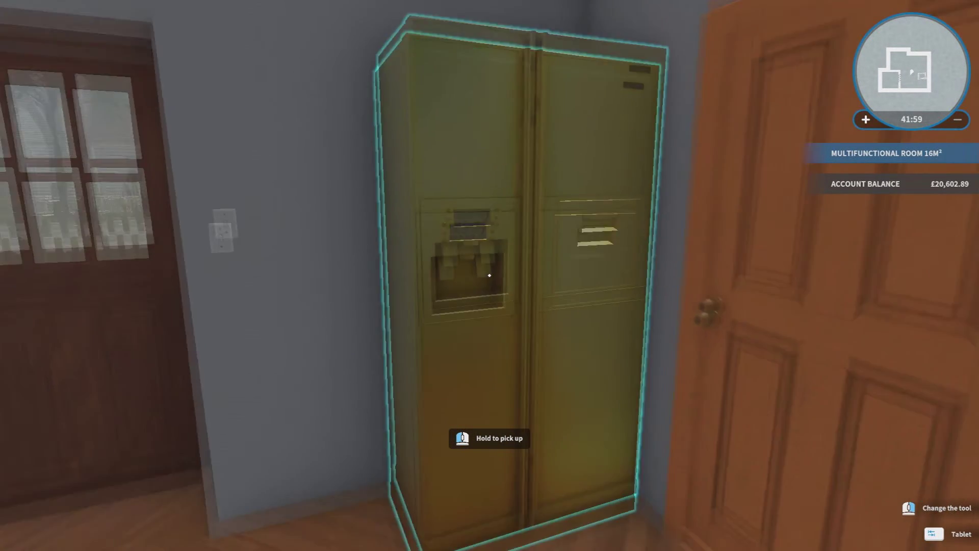
pyautogui.press('s')
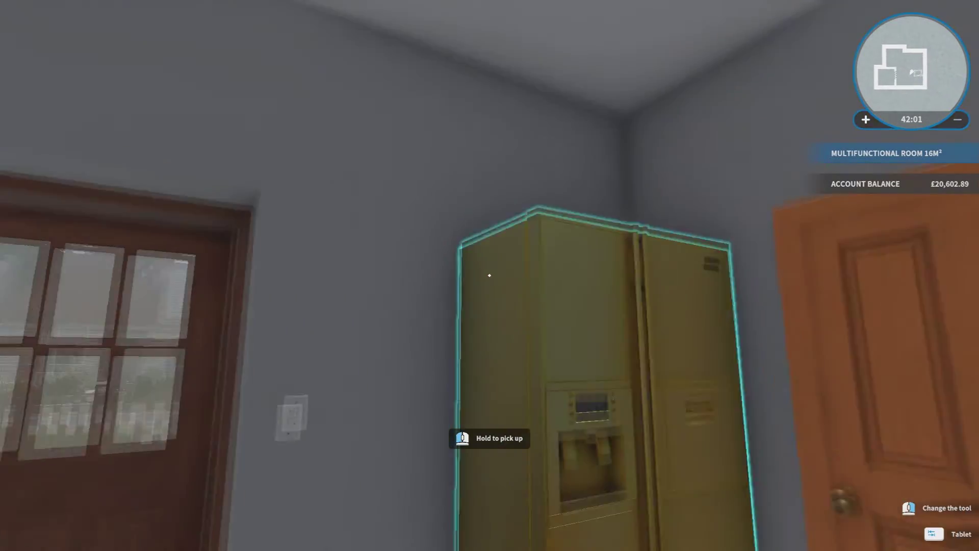
pyautogui.press('w')
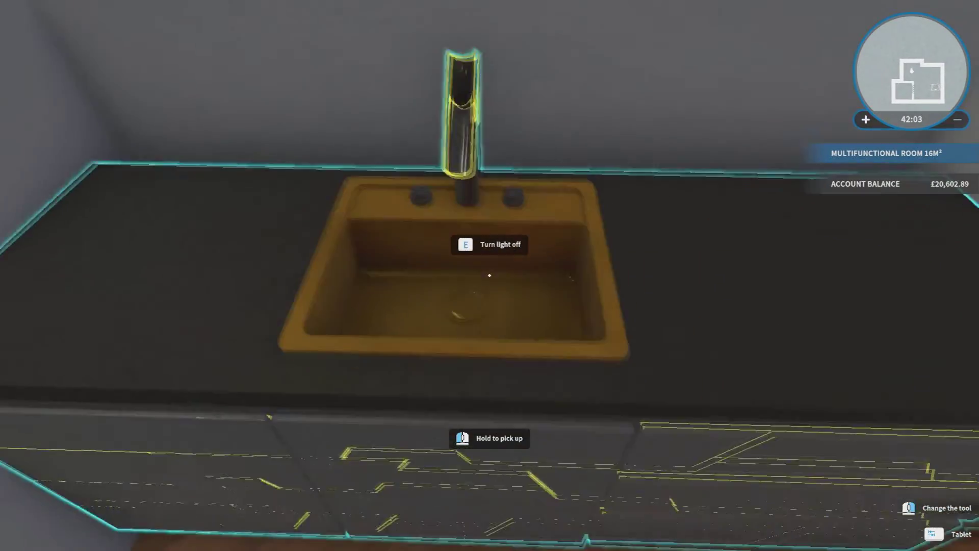
pyautogui.press('s')
pyautogui.press('w')
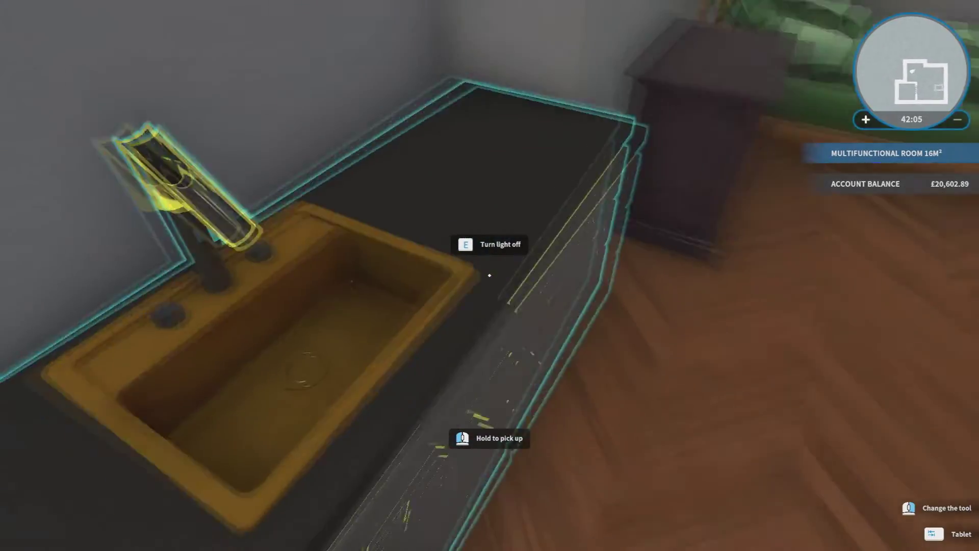
# Step: Walk around to view the sink counter head-on
pyautogui.press('s')
pyautogui.press('w')
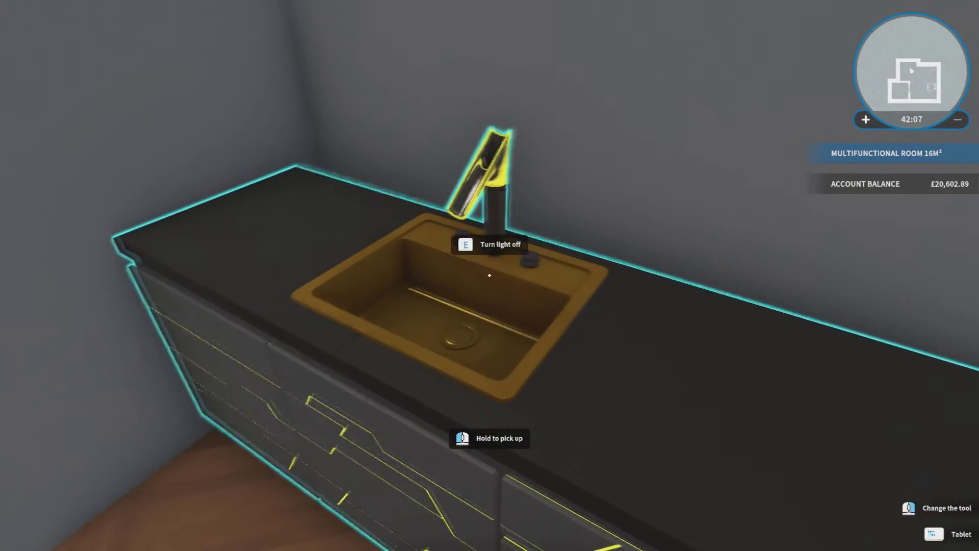
pyautogui.press('s')
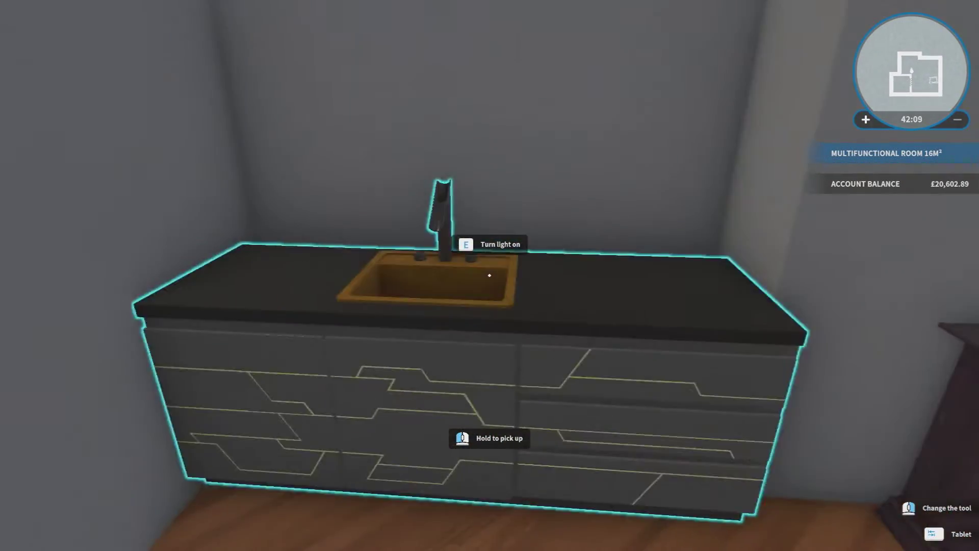
pyautogui.press('w')
pyautogui.press('e')
pyautogui.press('s')
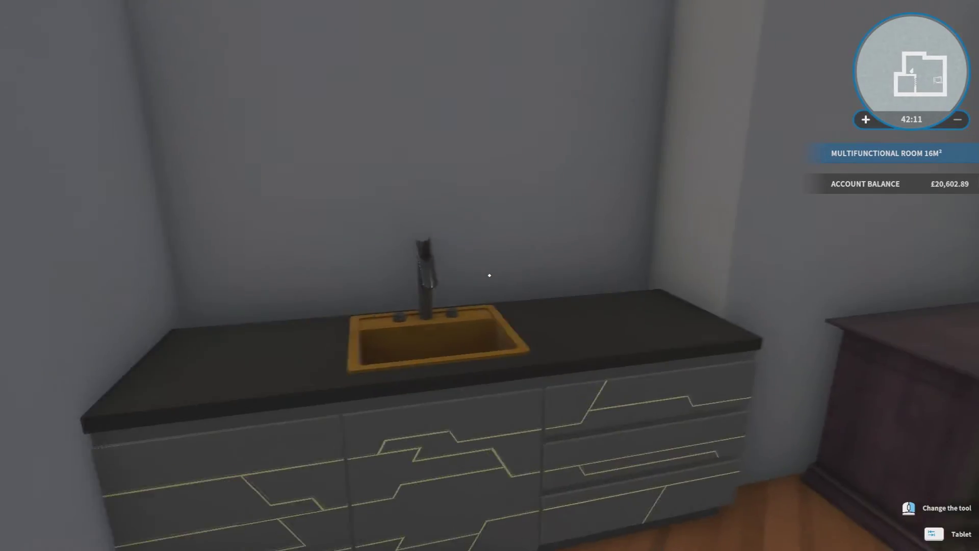
pyautogui.press('s')
pyautogui.press('w')
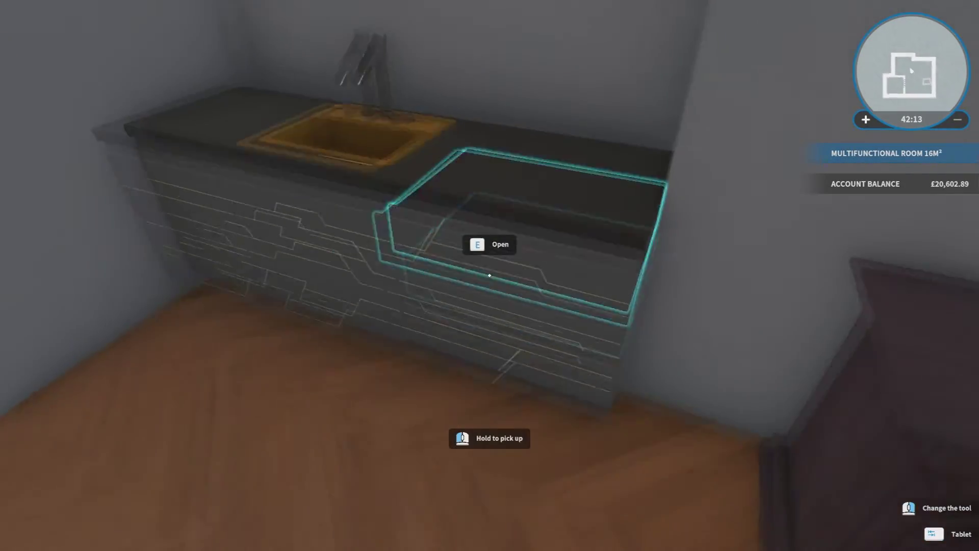
pyautogui.press('Tab')
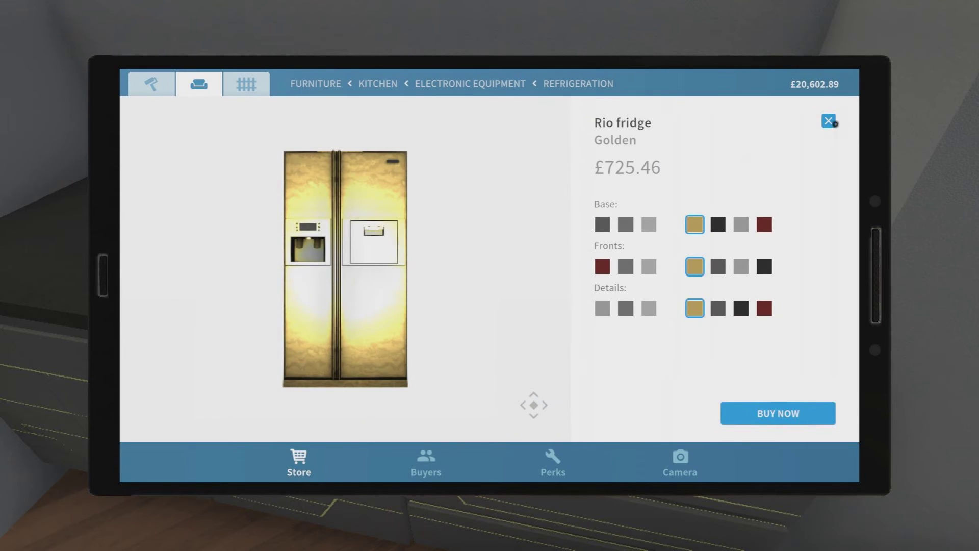
# Step: Buy a black Electric Kettle and place it on the end of the kitchen counter
pyautogui.click(829, 121)
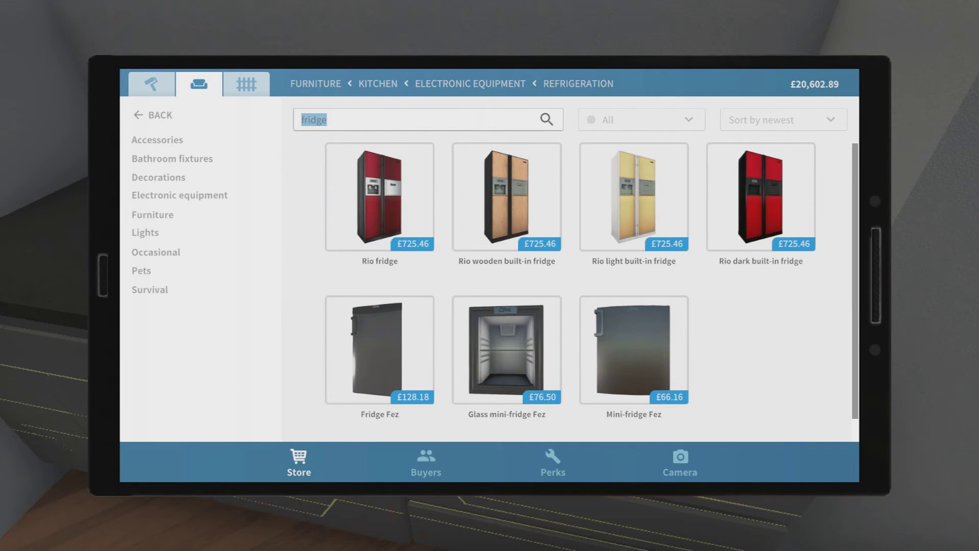
pyautogui.write('kettle')
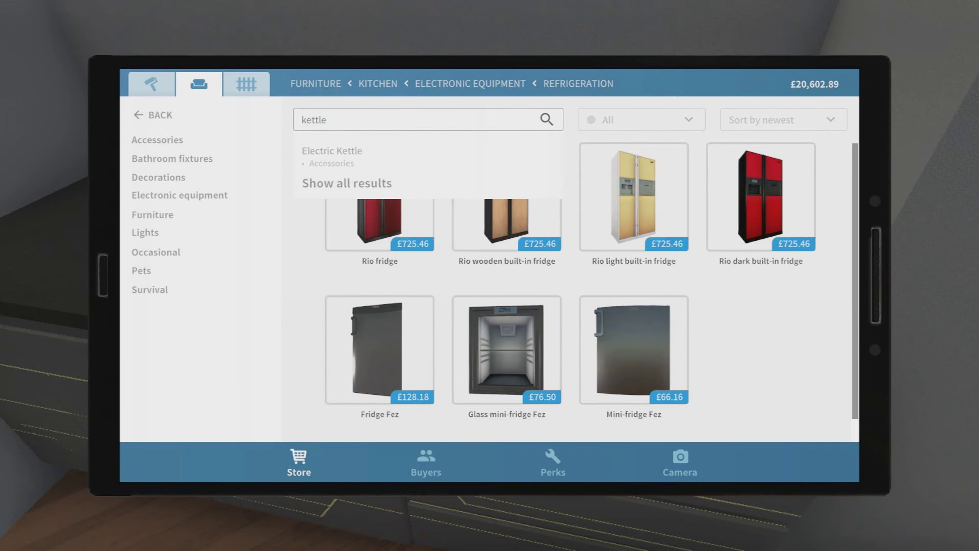
pyautogui.click(333, 150)
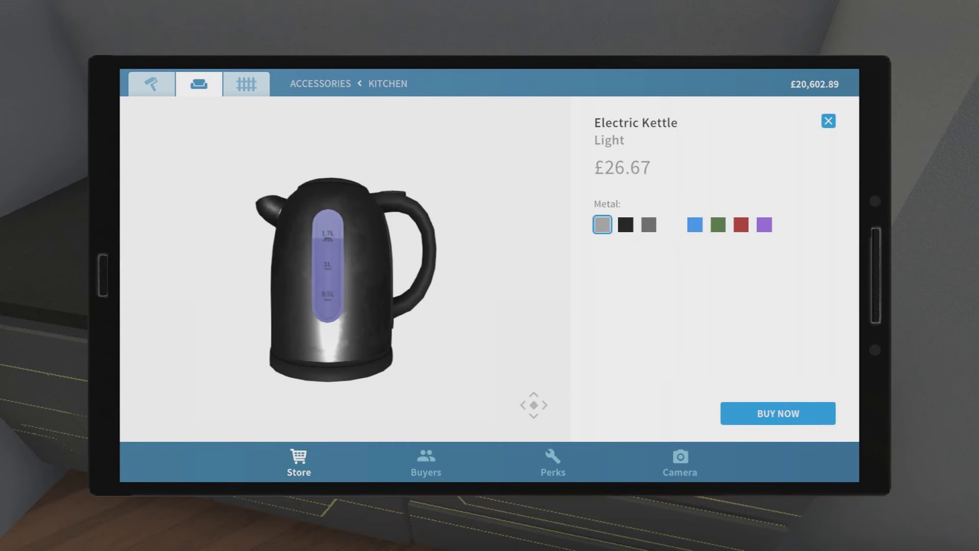
pyautogui.click(627, 224)
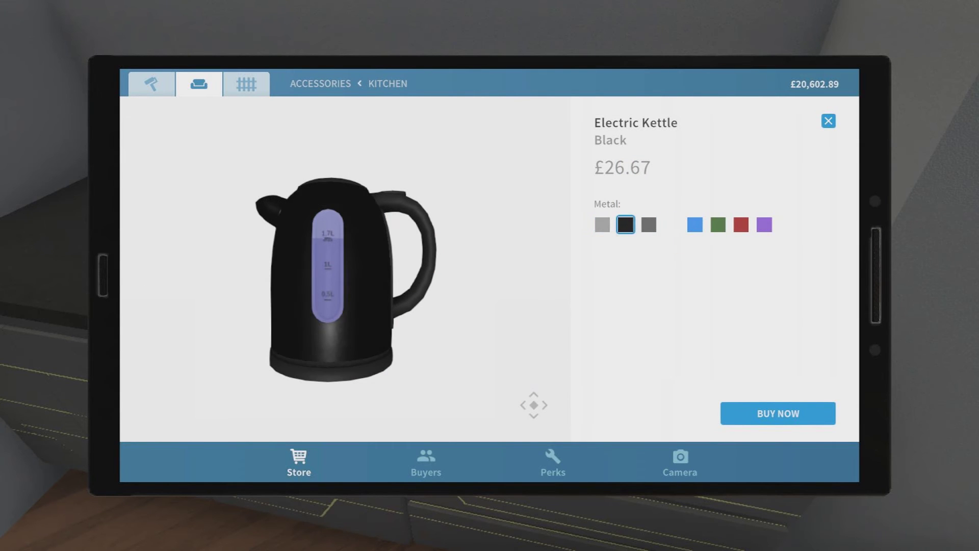
pyautogui.click(779, 413)
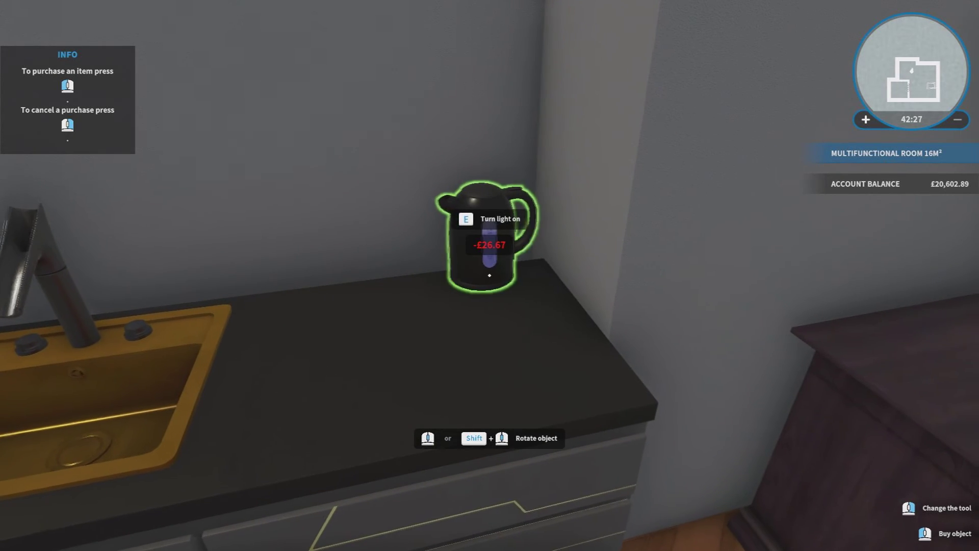
pyautogui.click(490, 276)
pyautogui.press('Tab')
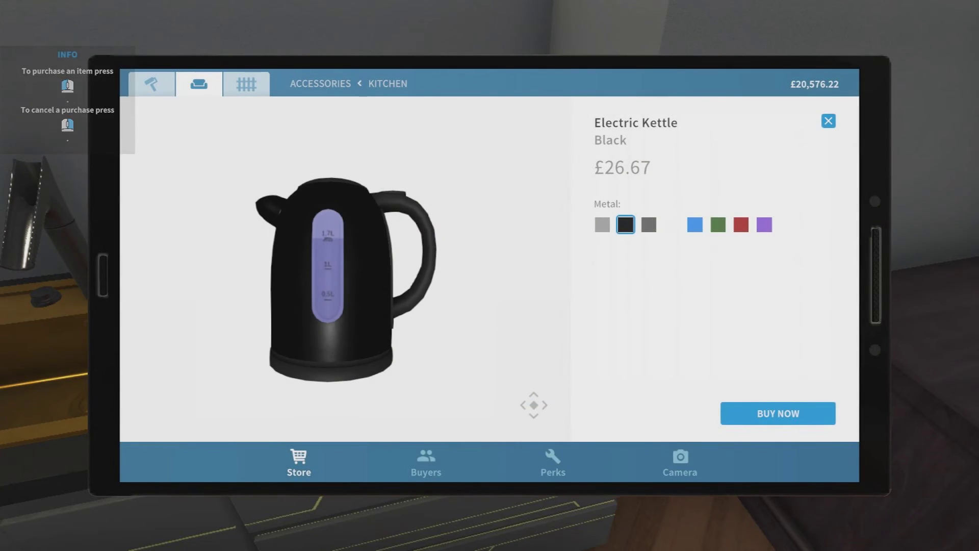
# Step: Search 'micro', buy the Microwave oven and set it on the counter beside the sink
pyautogui.click(829, 122)
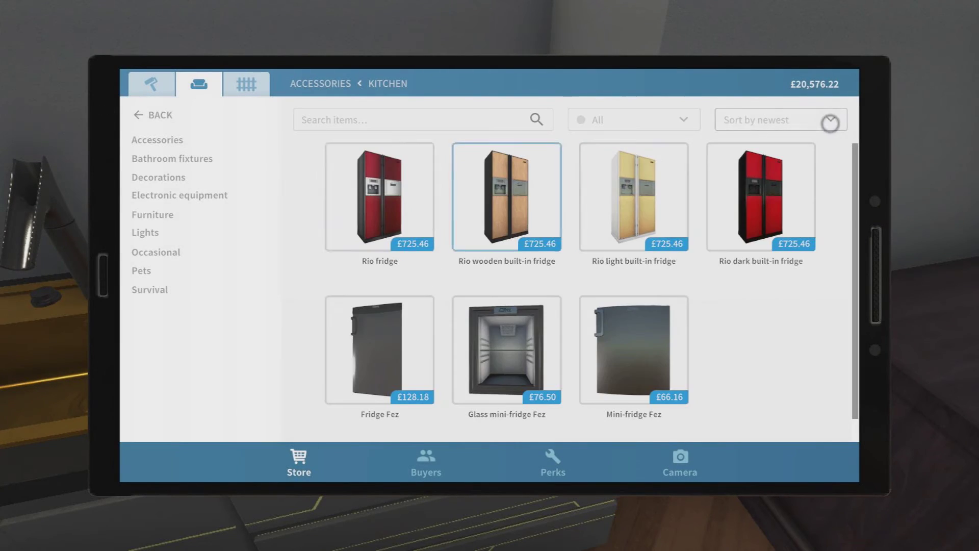
pyautogui.write('micro')
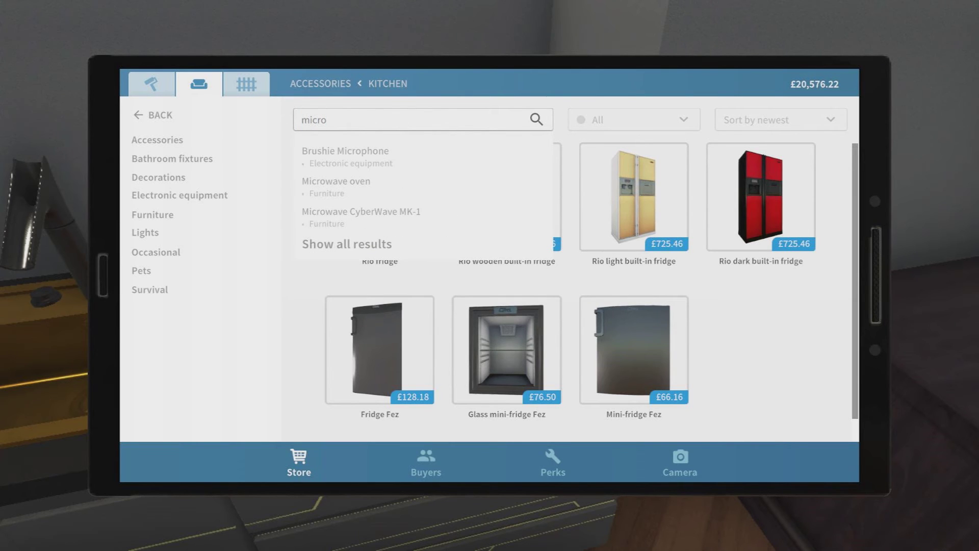
pyautogui.click(536, 119)
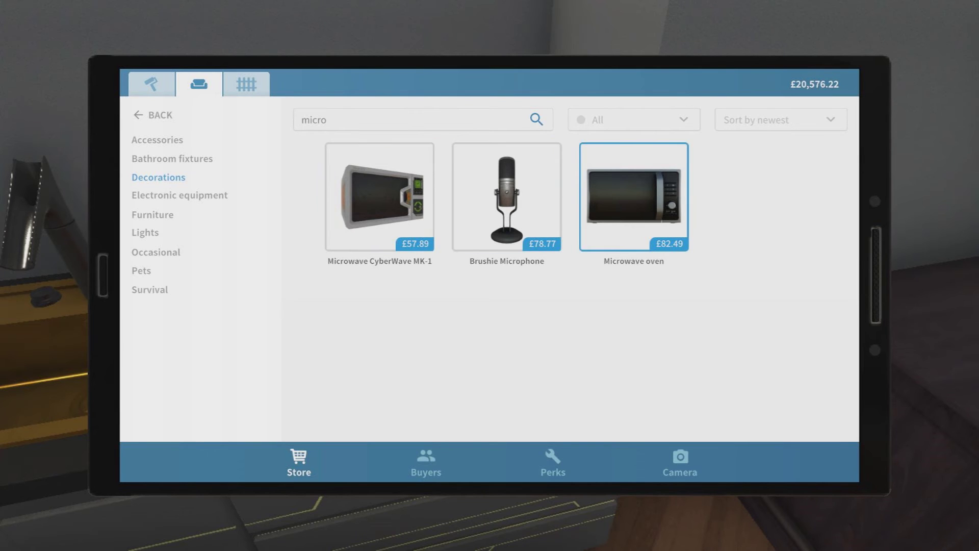
pyautogui.click(633, 196)
pyautogui.click(794, 411)
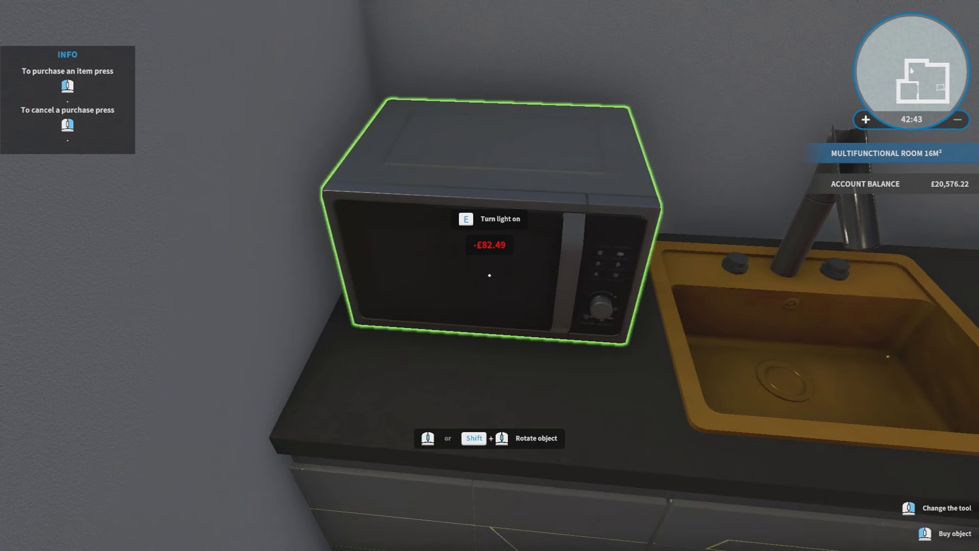
pyautogui.press('Tab')
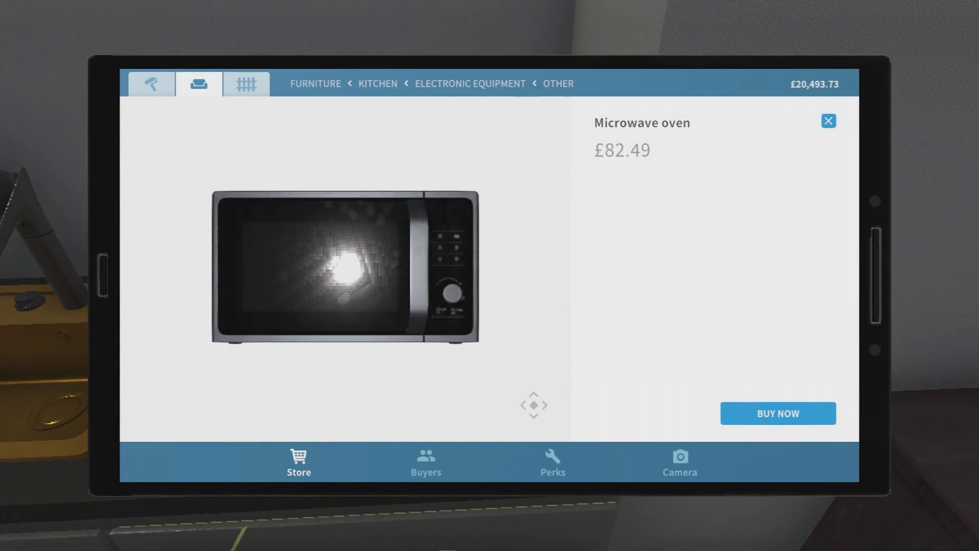
# Step: Search for toasters, then open and close the CyberTecs toaster page
pyautogui.click(824, 119)
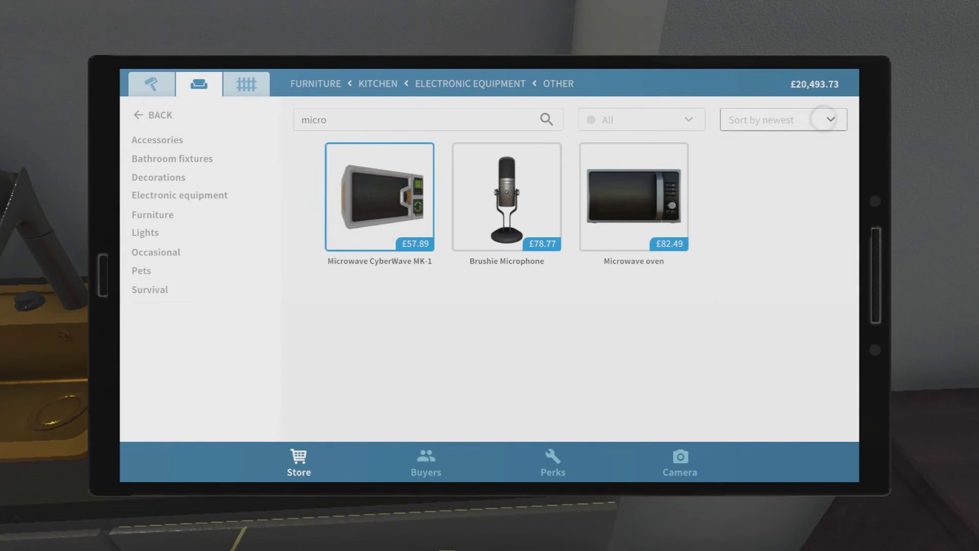
pyautogui.write('roa')
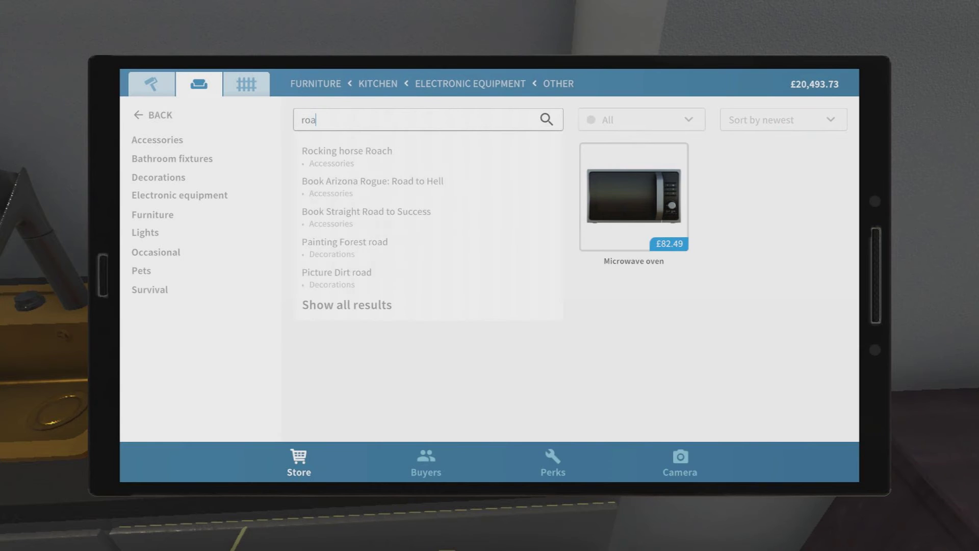
pyautogui.press('BackSpace')
pyautogui.press('BackSpace')
pyautogui.write('Toaster')
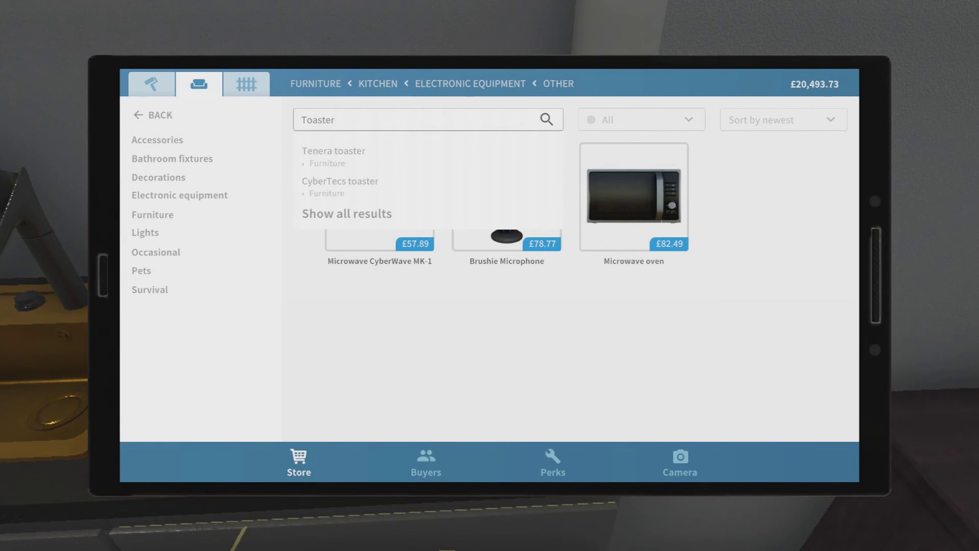
pyautogui.click(542, 119)
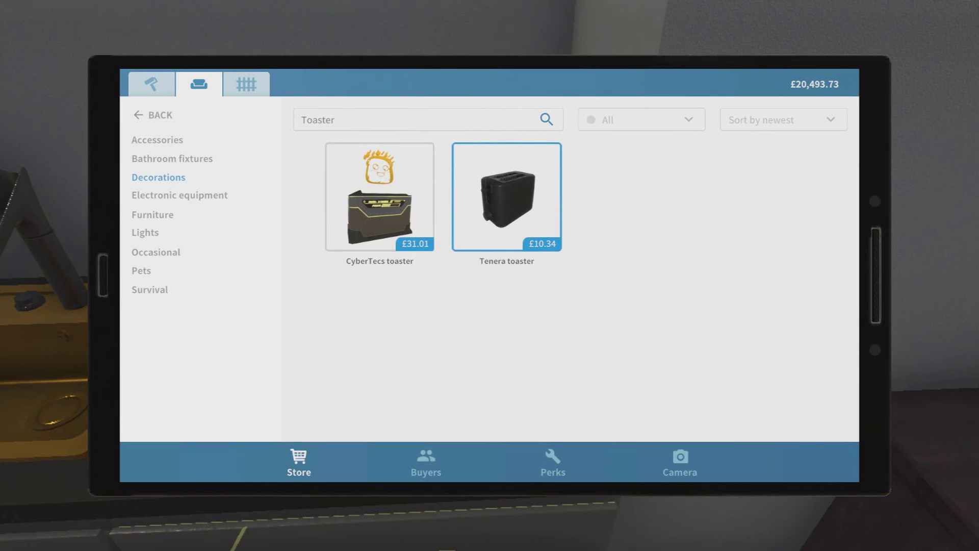
pyautogui.press('Return')
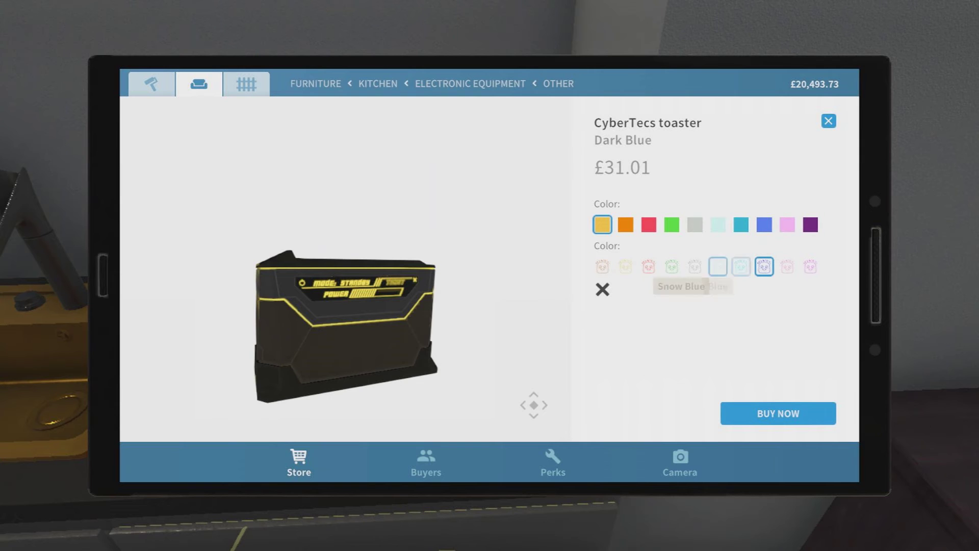
pyautogui.press('Escape')
# Step: Buy the £10.34 Tenera toaster and set it on the kitchen counter
pyautogui.press('Right')
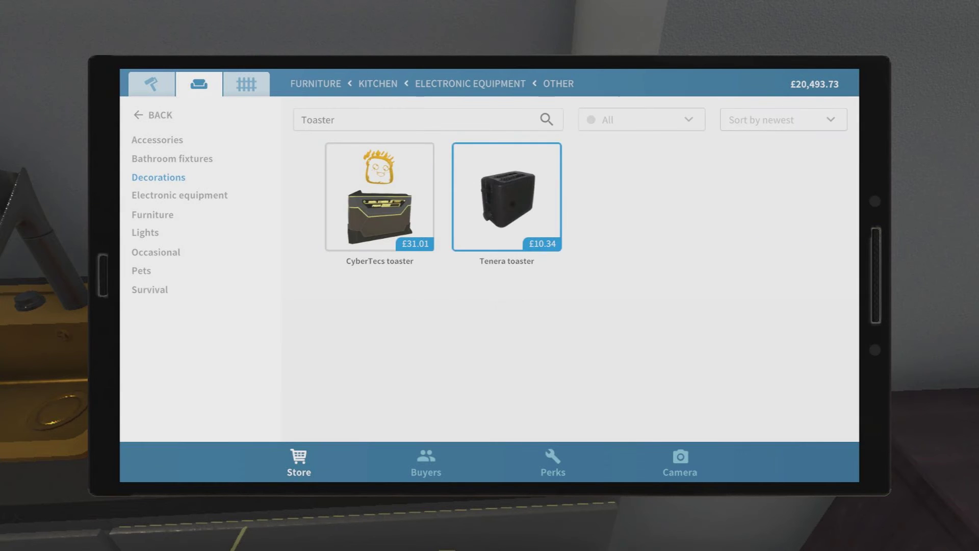
pyautogui.press('Return')
pyautogui.click(765, 414)
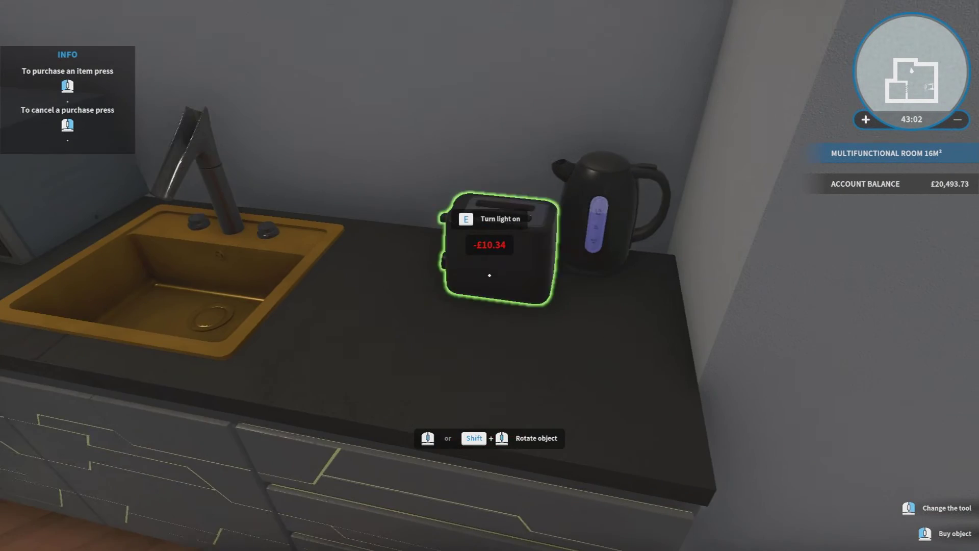
pyautogui.click(490, 276)
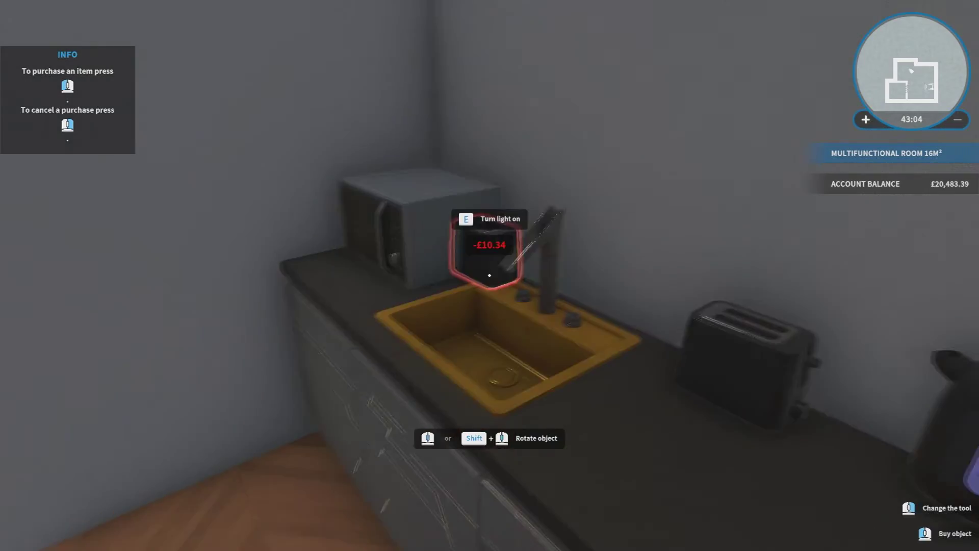
pyautogui.rightClick(490, 276)
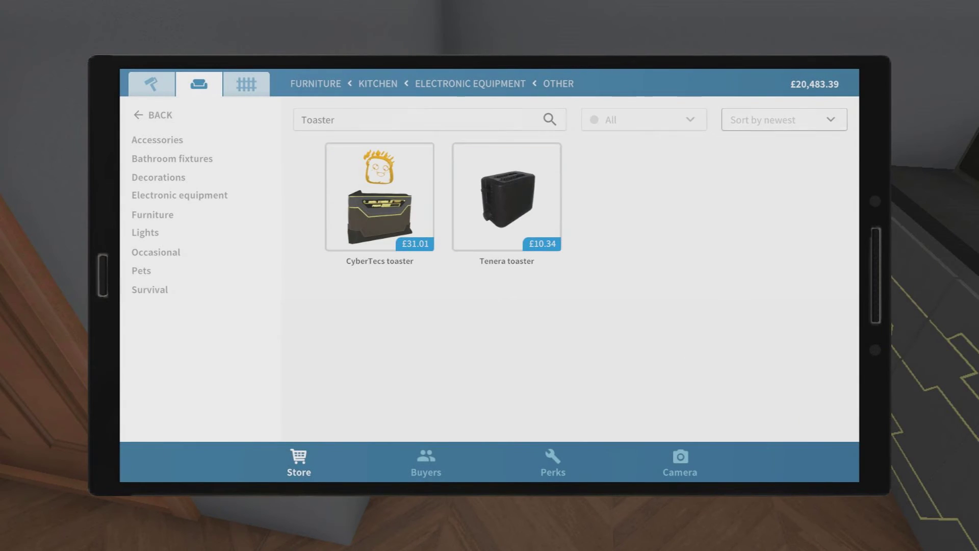
pyautogui.write('Cooker')
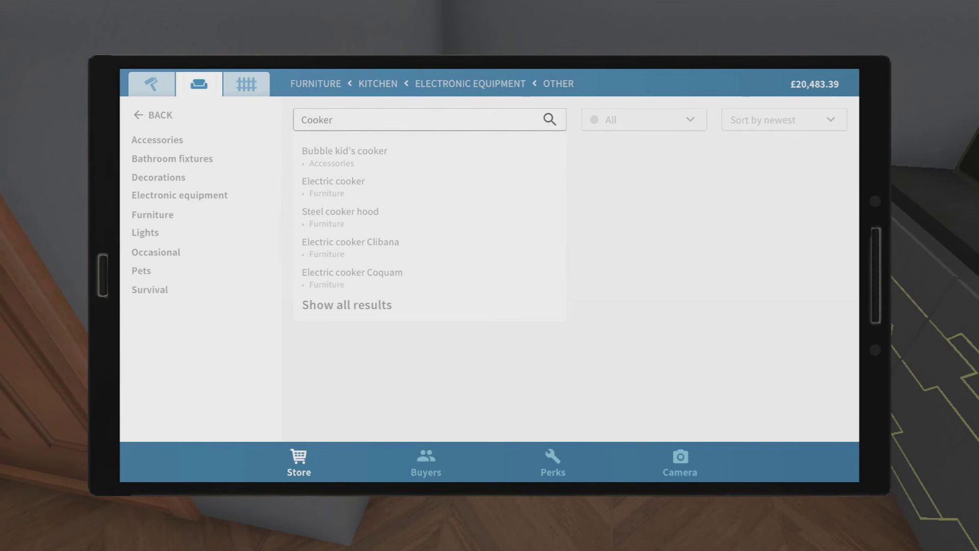
# Step: Search 'Cooker' and place the £248.09 Electric cooker by the counter, leaving £20,235.30
pyautogui.press('Return')
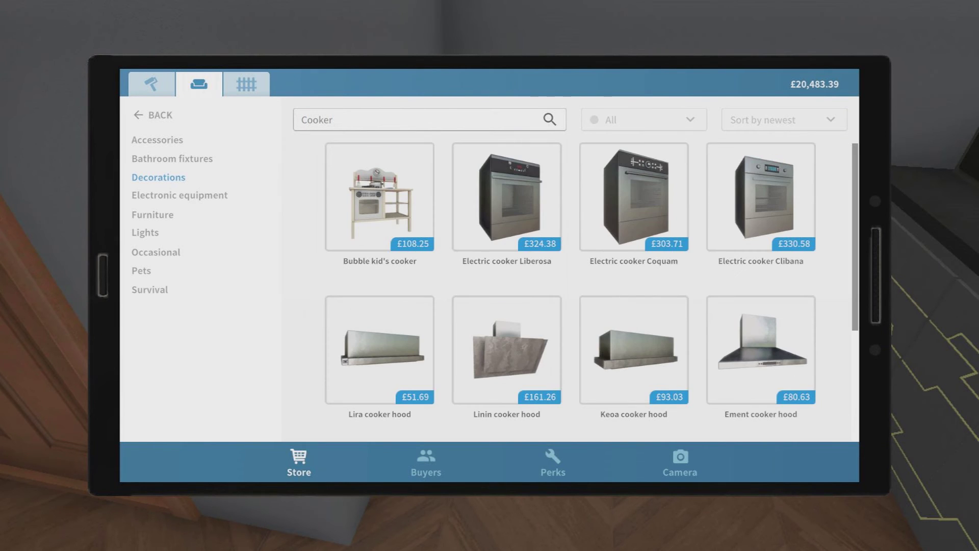
pyautogui.scroll(-2, 633, 230)
pyautogui.scroll(-3, 761, 306)
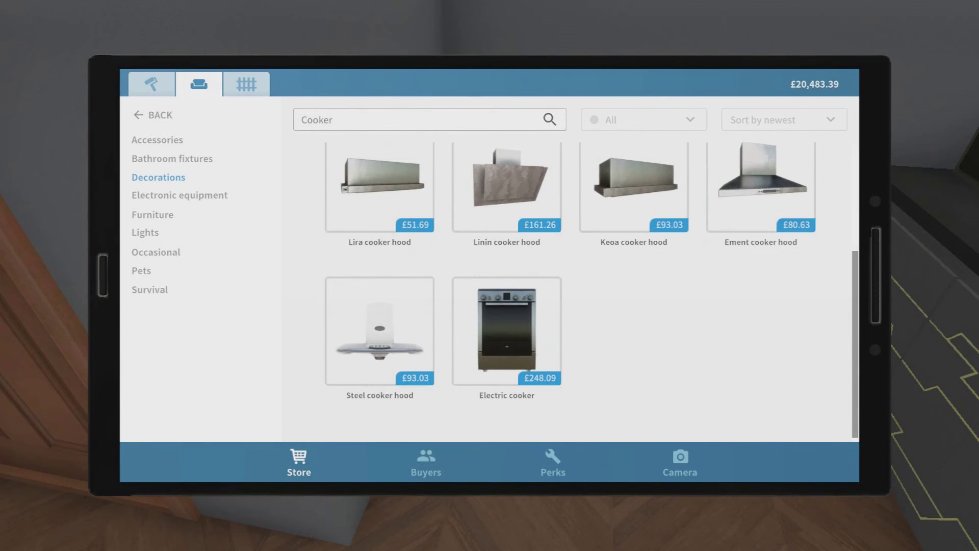
pyautogui.scroll(4, 761, 344)
pyautogui.scroll(1, 761, 345)
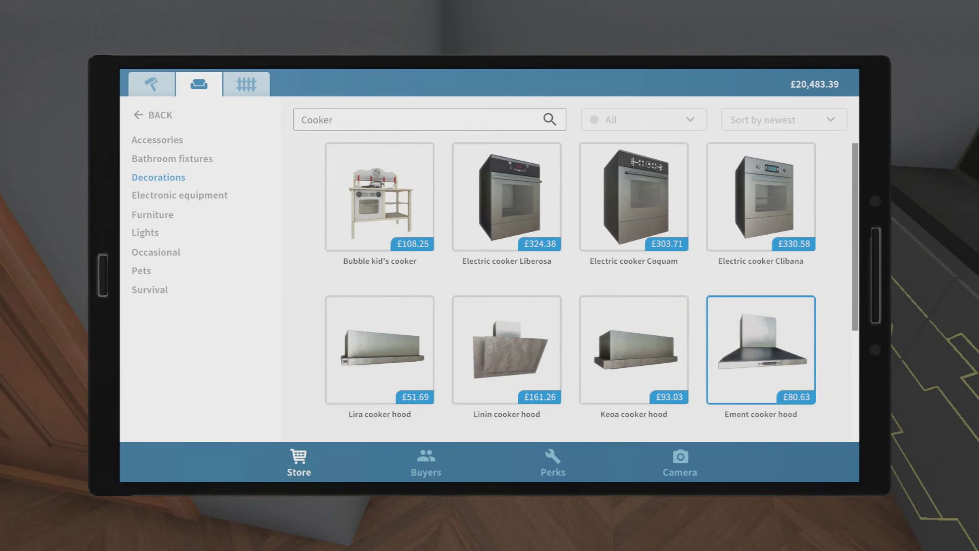
pyautogui.scroll(-3, 762, 264)
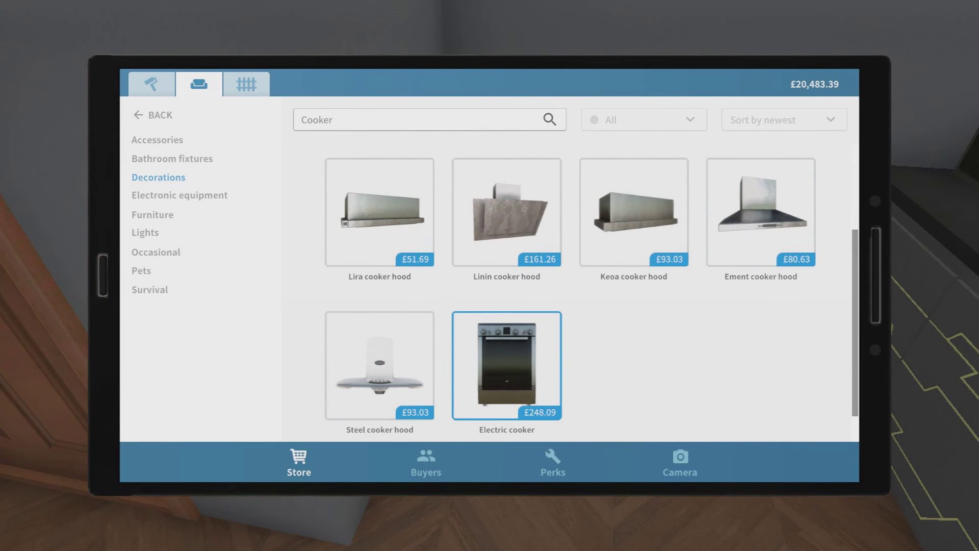
pyautogui.click(526, 365)
pyautogui.click(777, 413)
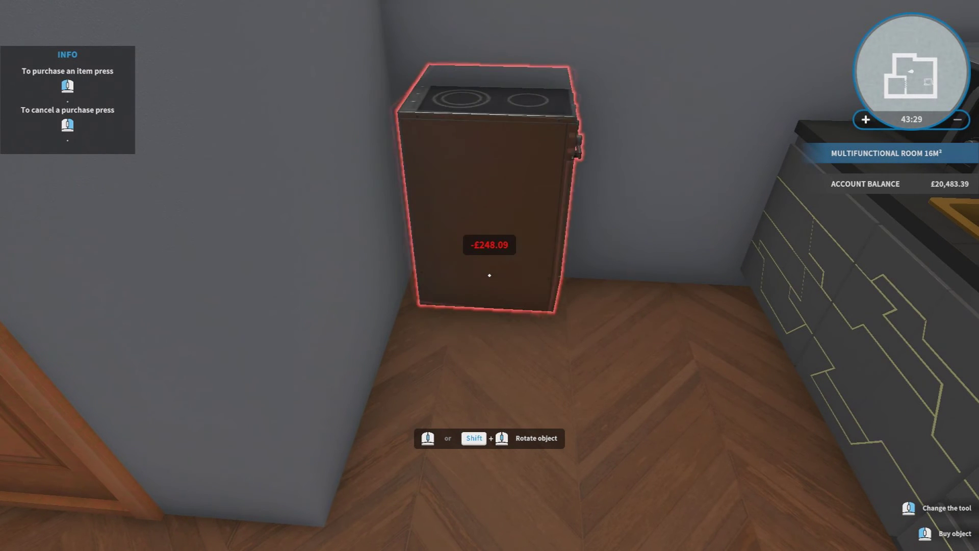
pyautogui.click(490, 275)
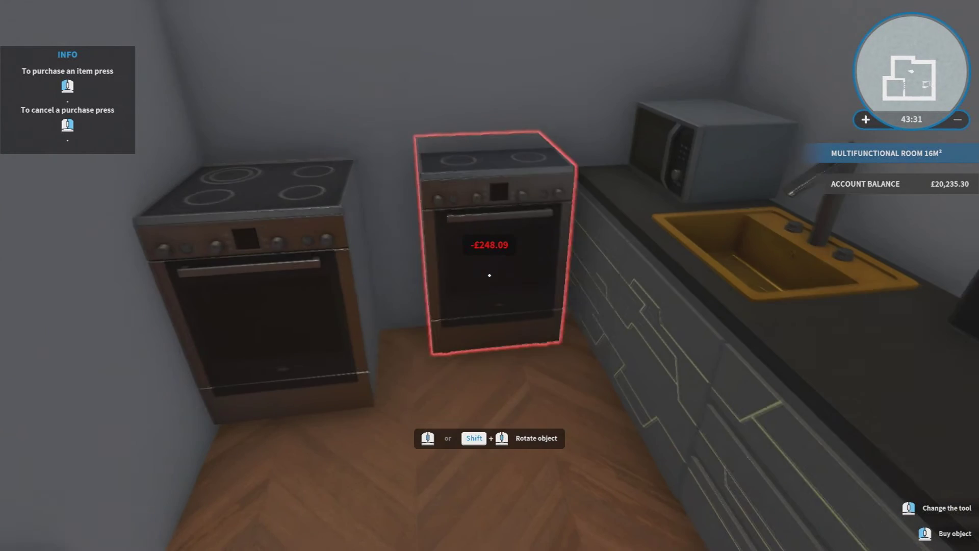
pyautogui.rightClick(490, 276)
pyautogui.press('Tab')
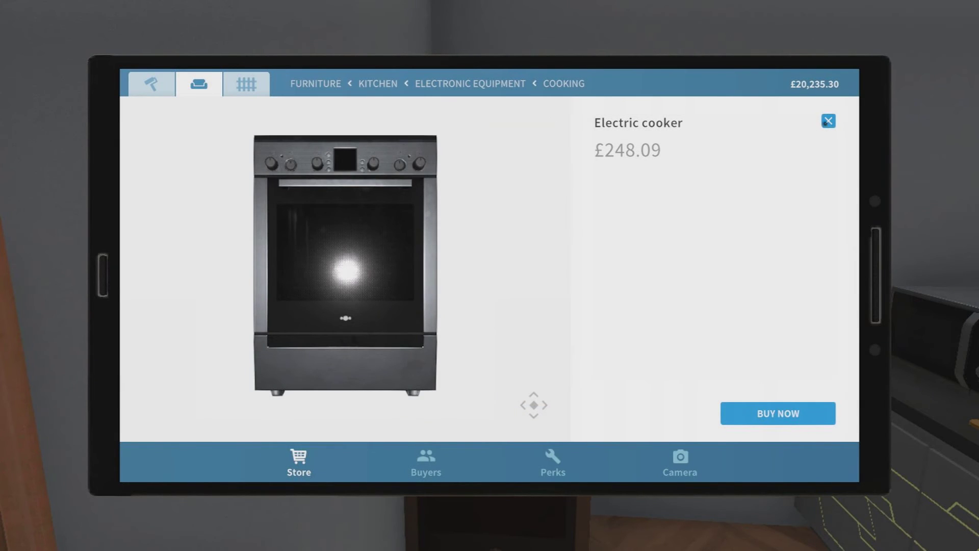
# Step: Switch from the electric cooker page to the golden Ement cooker hood and wall-mount it above the cooker
pyautogui.click(828, 121)
pyautogui.click(760, 212)
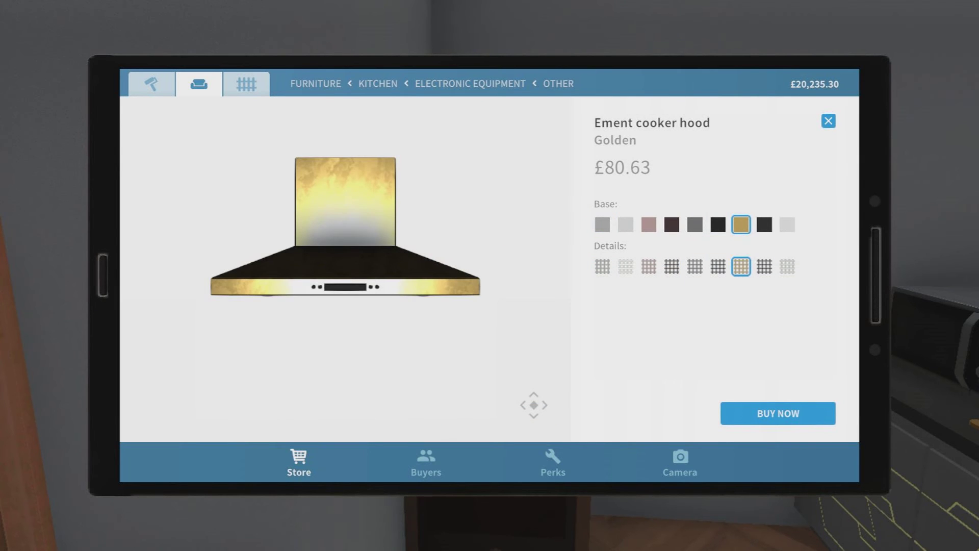
pyautogui.click(778, 414)
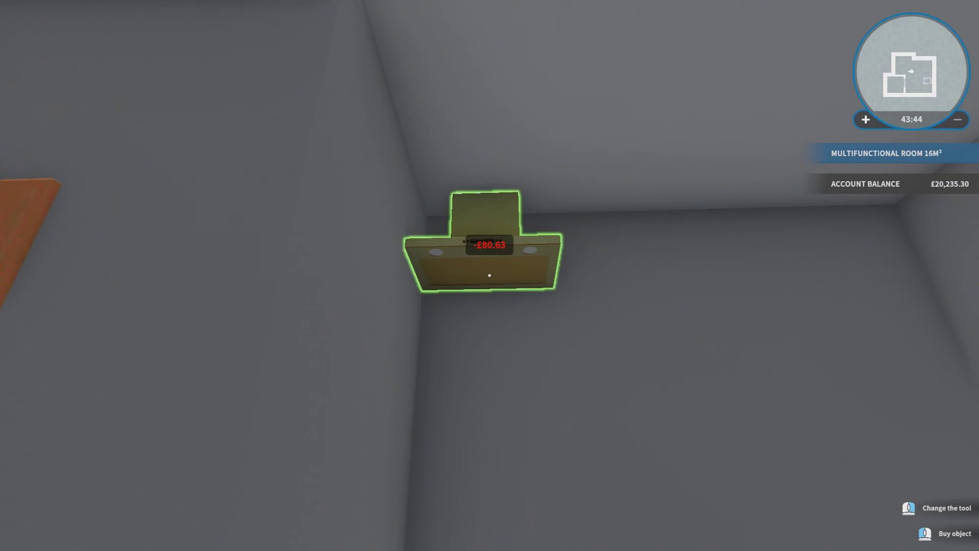
pyautogui.click(490, 275)
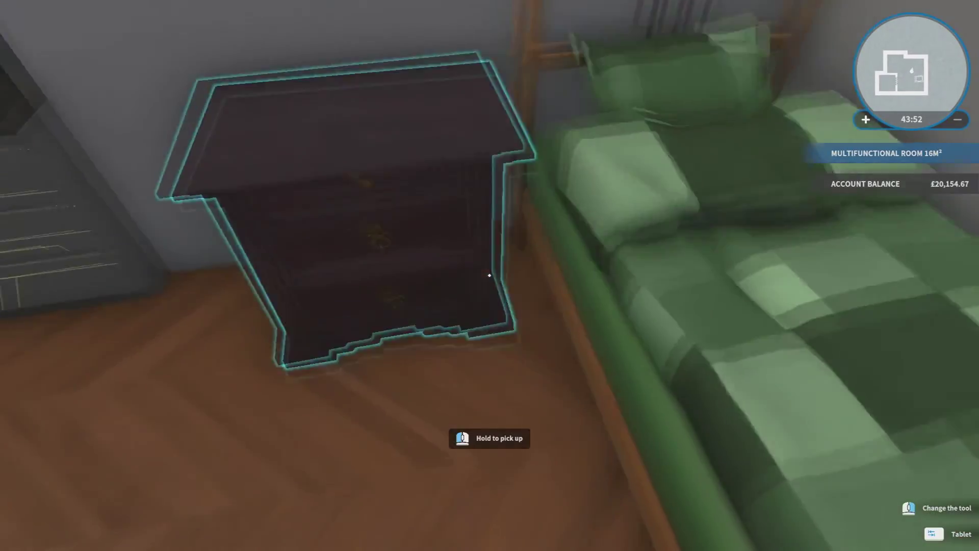
# Step: Shut the bedside cabinet drawer and open the door into the tiled 4 m² bathroom
pyautogui.press('s')
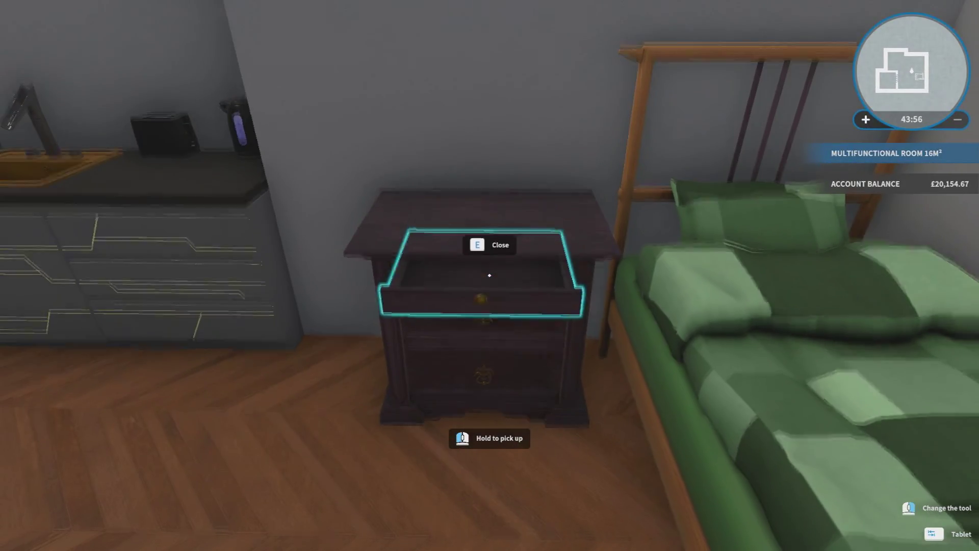
pyautogui.press('e')
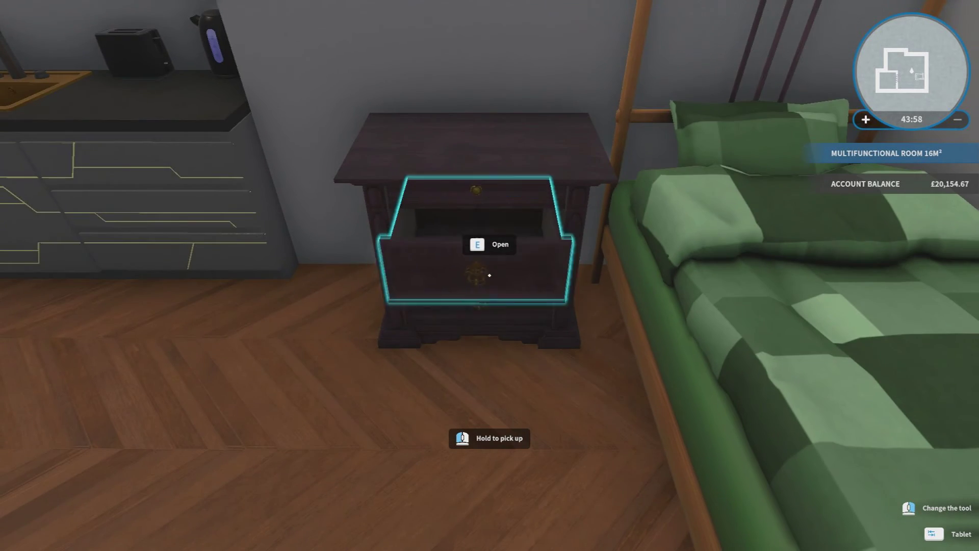
pyautogui.press('a')
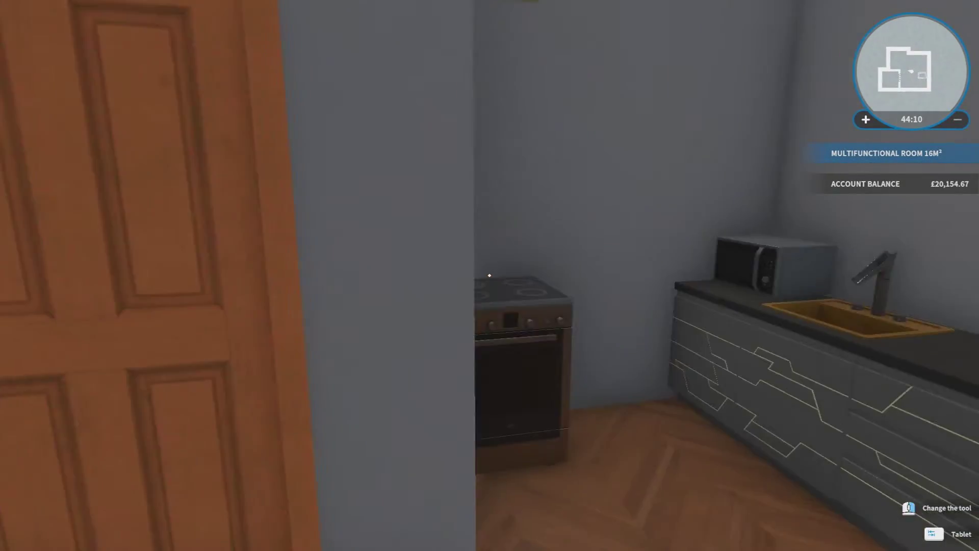
pyautogui.press('e')
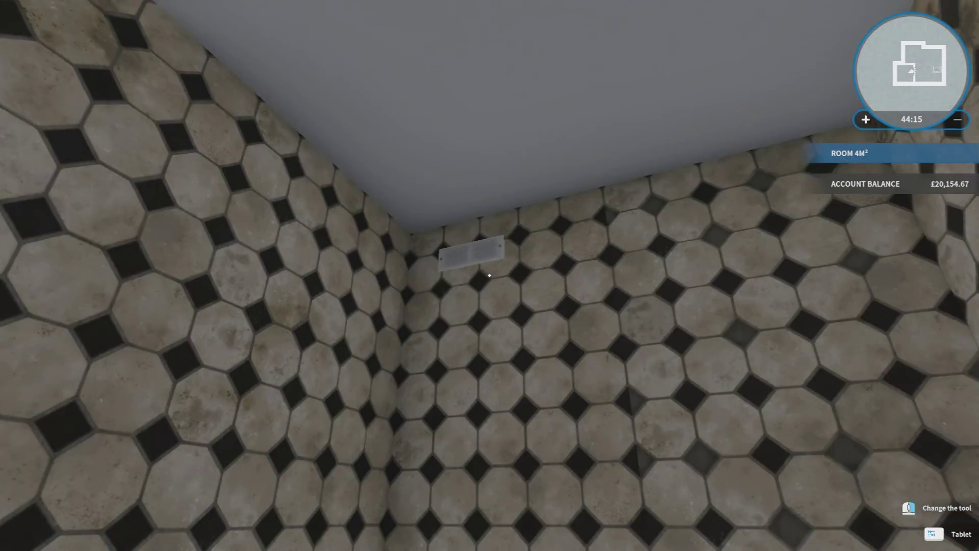
# Step: Swap handheld tools from the tool wheel, walk back into the main room and bring up the store tablet
pyautogui.rightClick(489, 275)
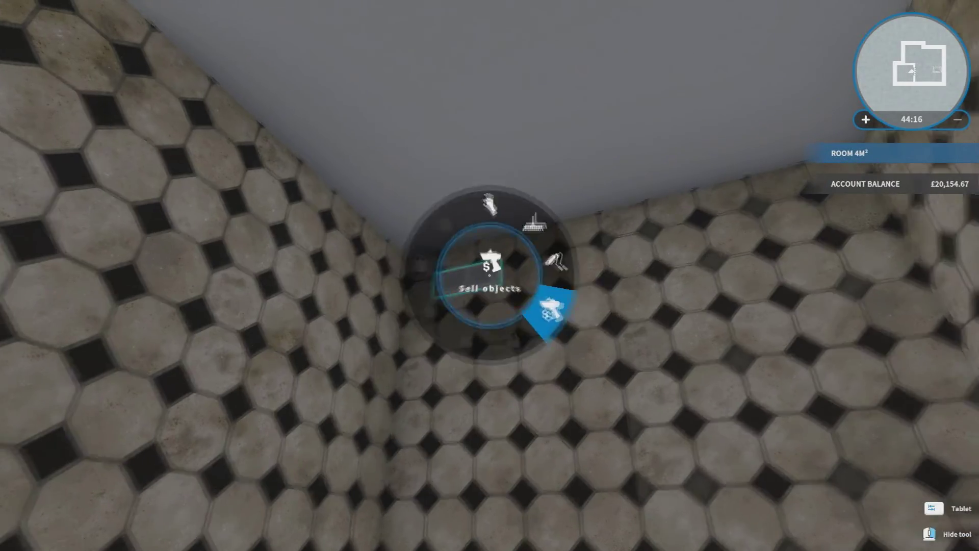
pyautogui.click(489, 275)
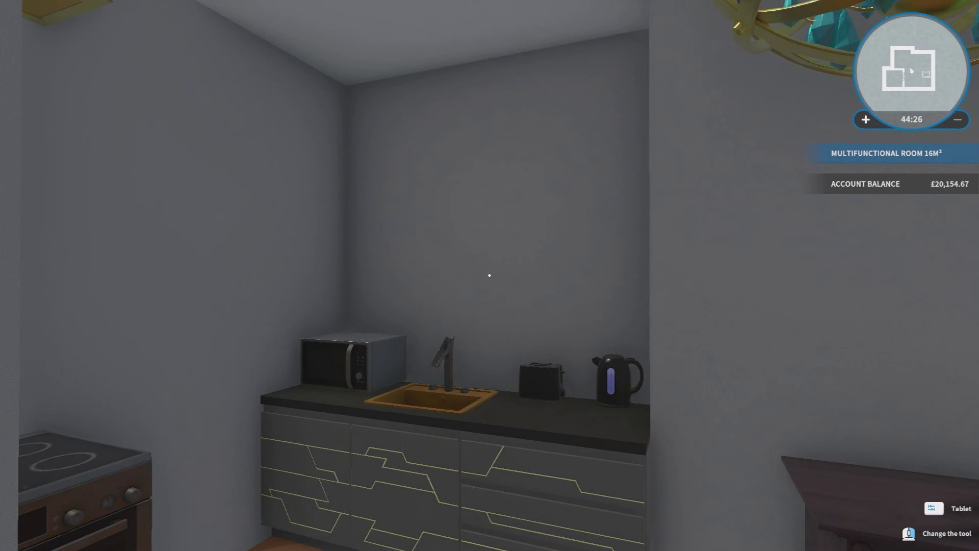
pyautogui.press('Tab')
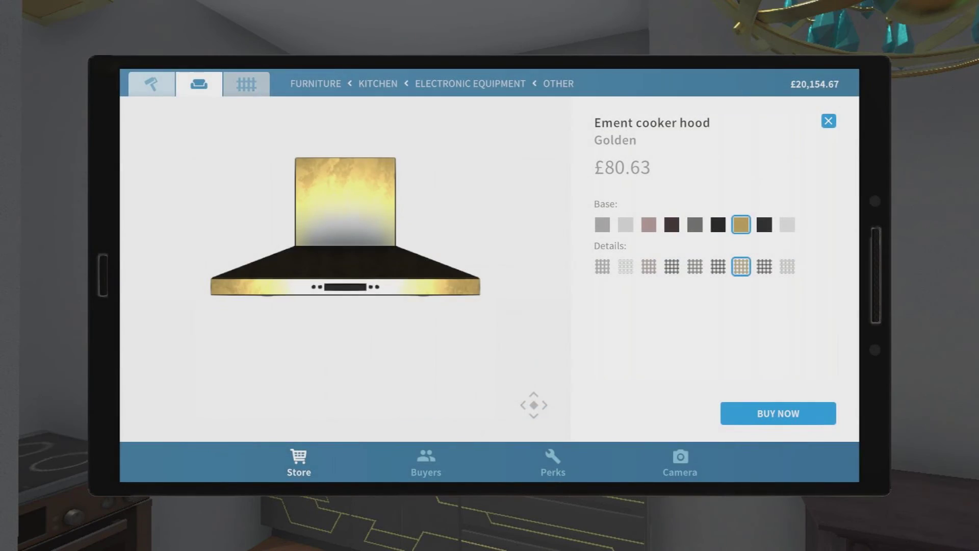
# Step: Browse the store's Windows category, previewing the Elijah 100 x 50 cm window
pyautogui.click(257, 88)
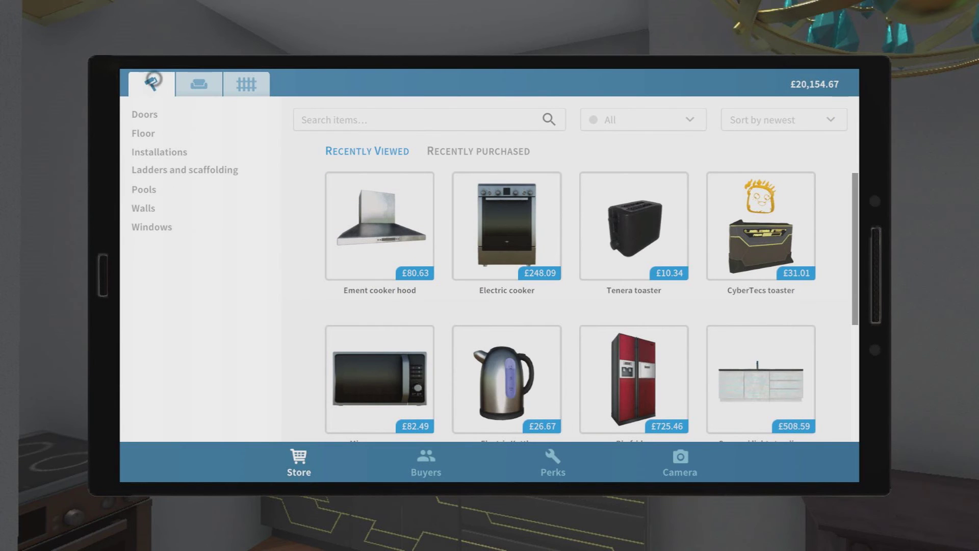
pyautogui.click(152, 228)
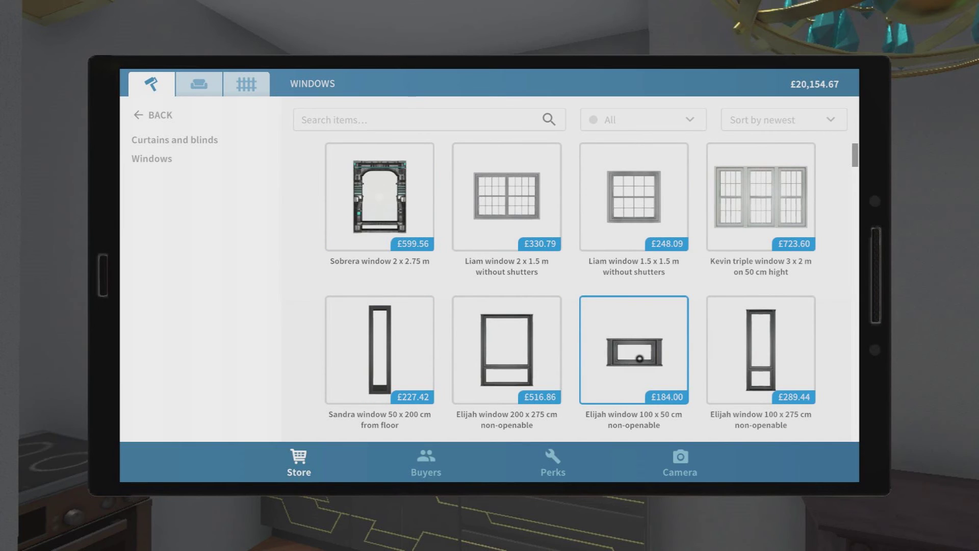
pyautogui.click(633, 350)
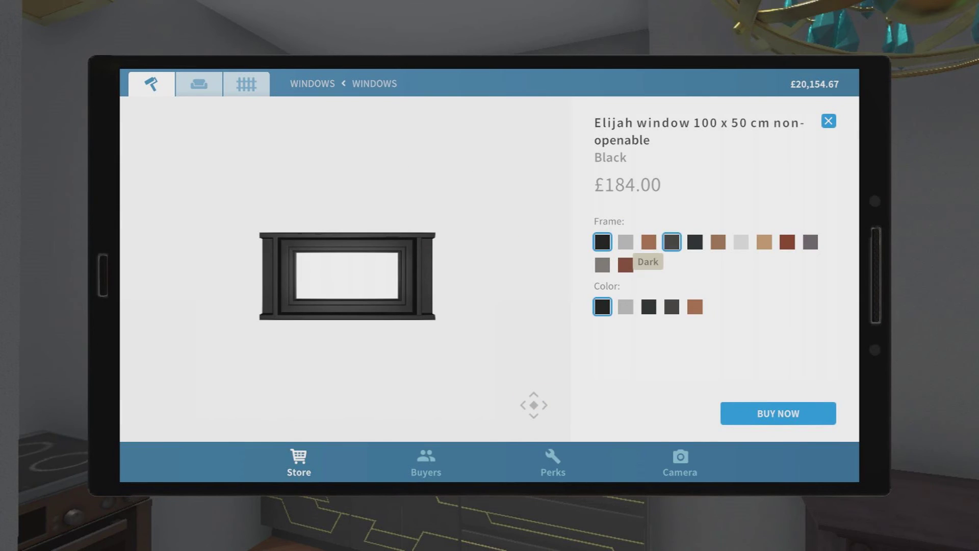
pyautogui.press('Escape')
pyautogui.scroll(-3, 633, 349)
pyautogui.scroll(-3, 633, 350)
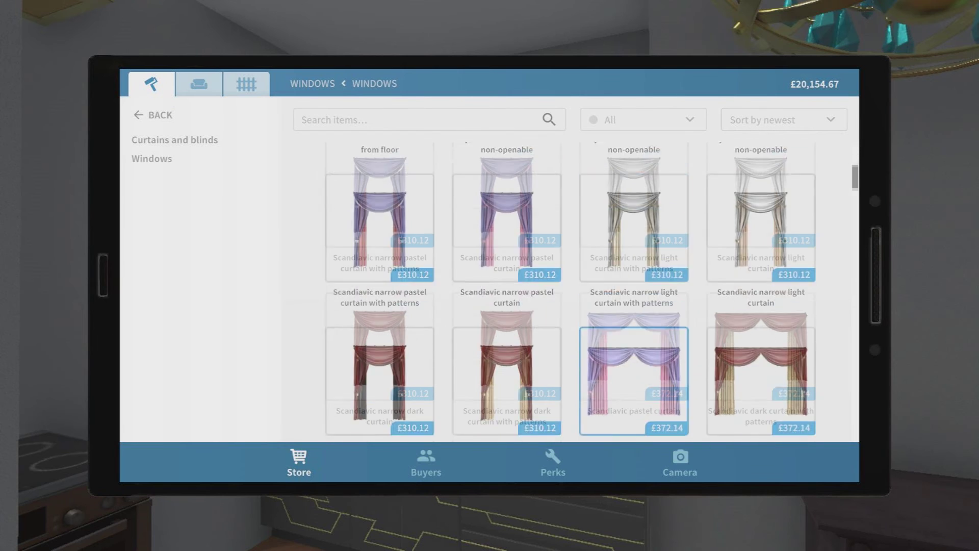
pyautogui.scroll(-3, 634, 349)
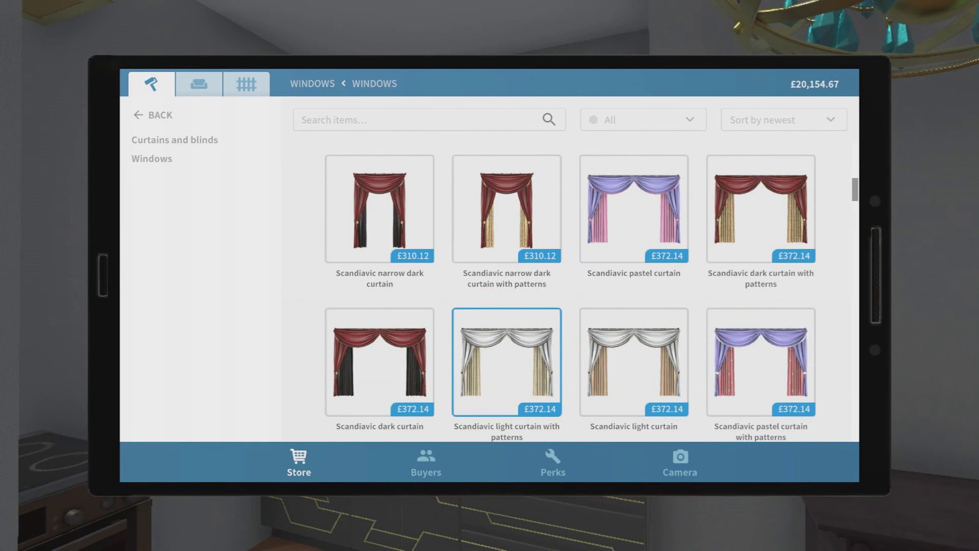
pyautogui.scroll(-2, 507, 362)
pyautogui.scroll(-2, 507, 362)
pyautogui.scroll(-2, 634, 291)
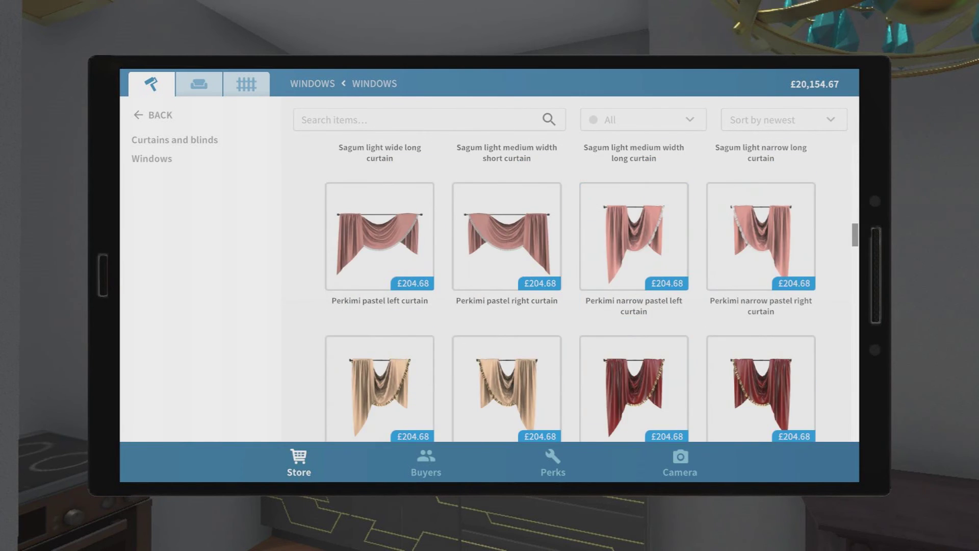
pyautogui.scroll(-3, 634, 291)
pyautogui.scroll(-3, 633, 291)
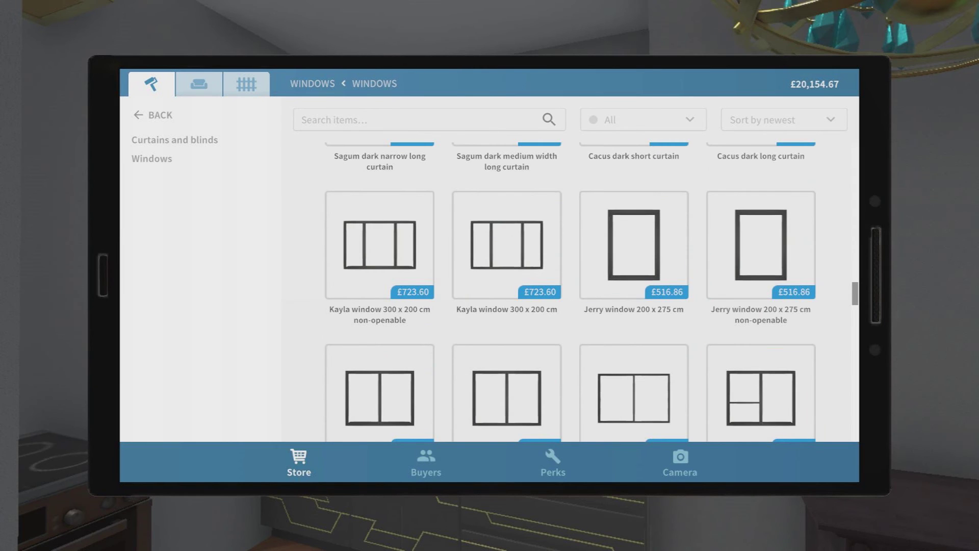
pyautogui.scroll(-2, 761, 329)
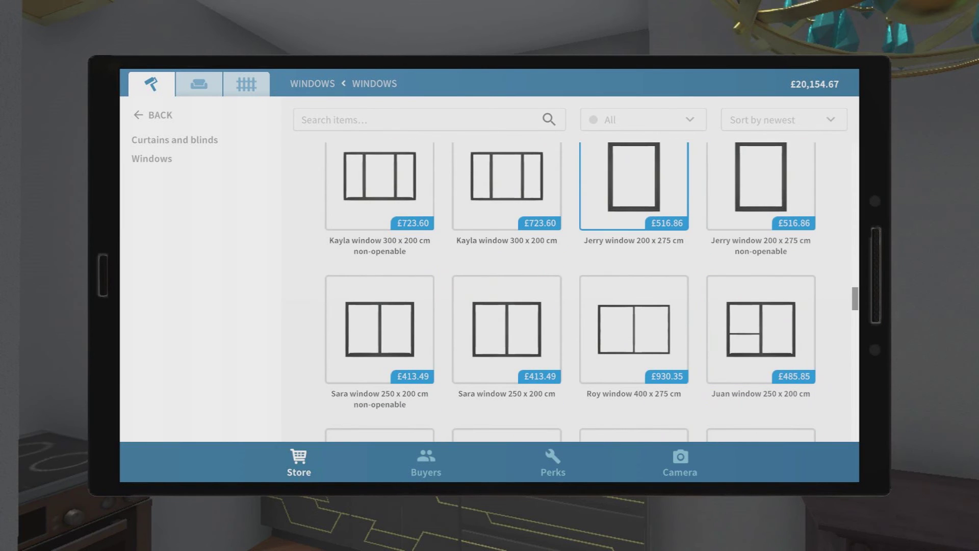
pyautogui.scroll(-3, 634, 226)
pyautogui.scroll(-2, 633, 226)
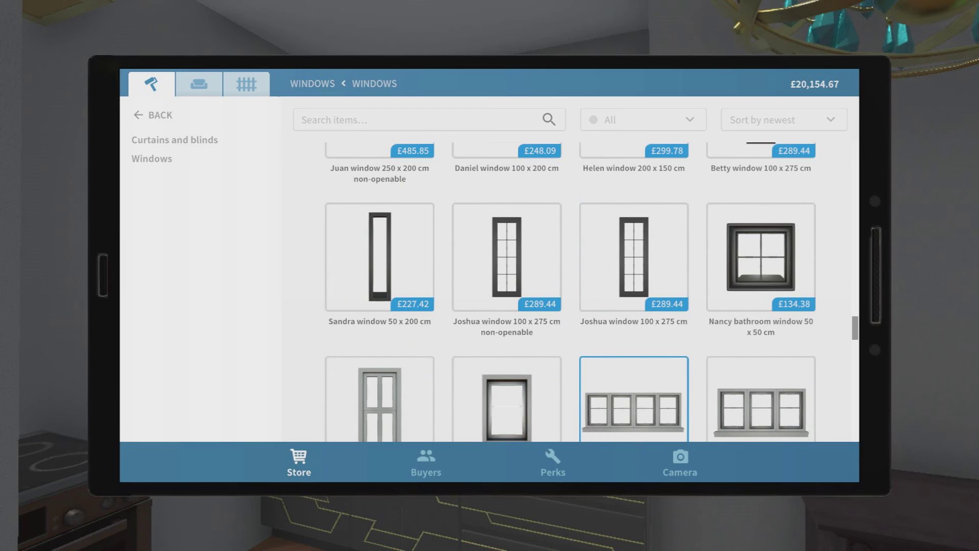
pyautogui.scroll(-2, 633, 225)
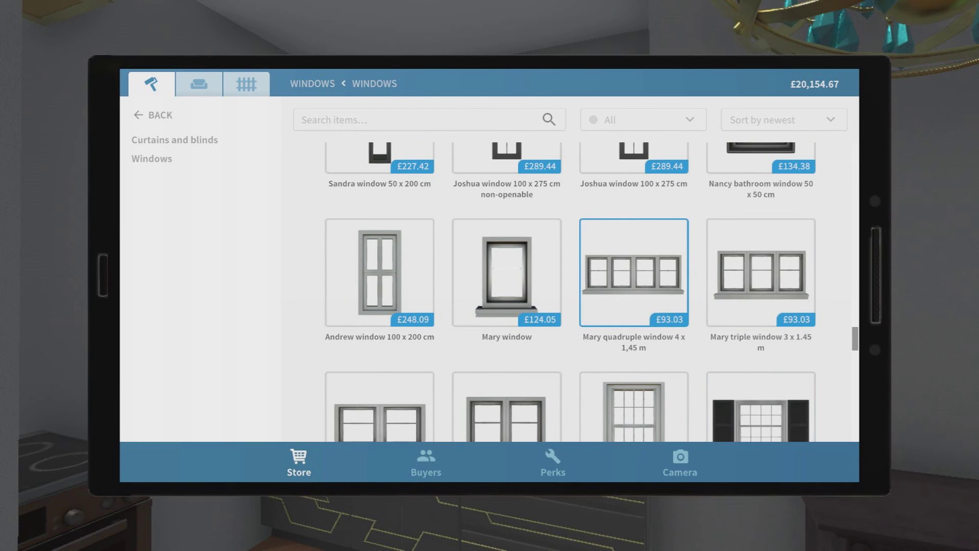
# Step: Buy the Mary quadruple window with a white frame and white base
pyautogui.click(634, 271)
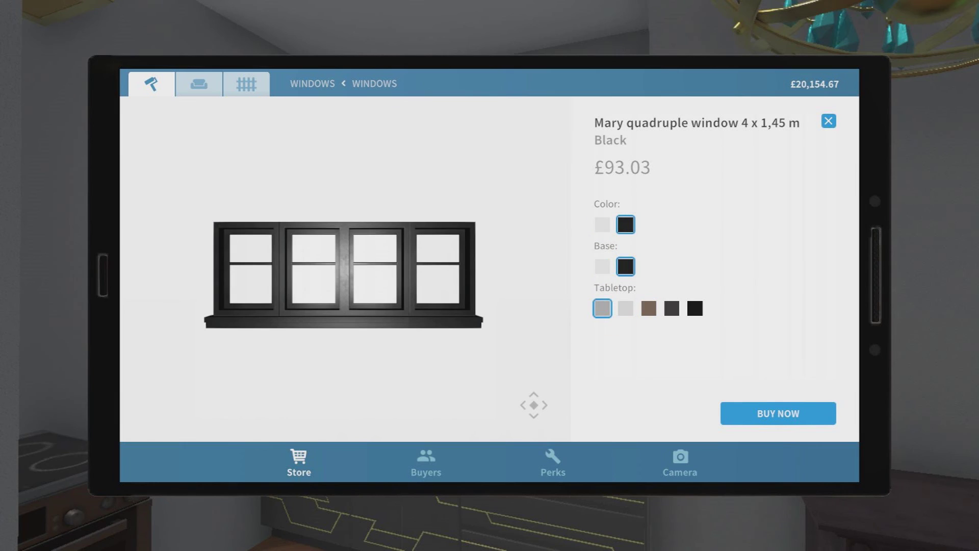
pyautogui.click(602, 267)
pyautogui.click(603, 224)
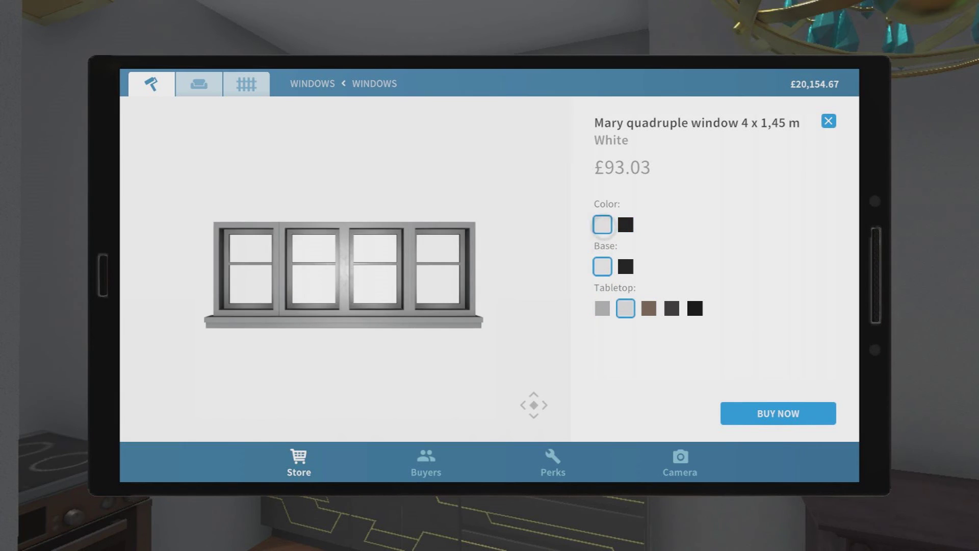
pyautogui.click(763, 408)
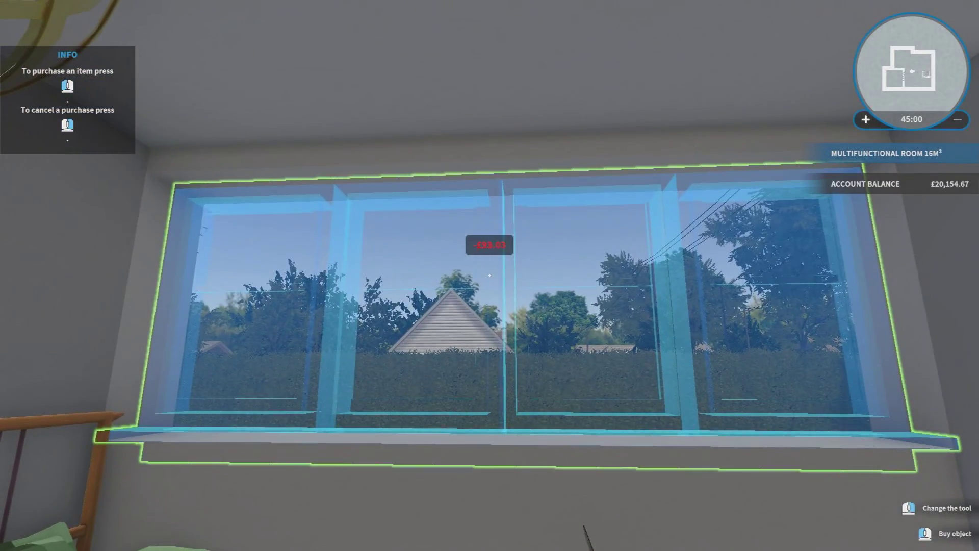
# Step: Install the white quadruple window in the wall, then step outside and back in
pyautogui.click(490, 275)
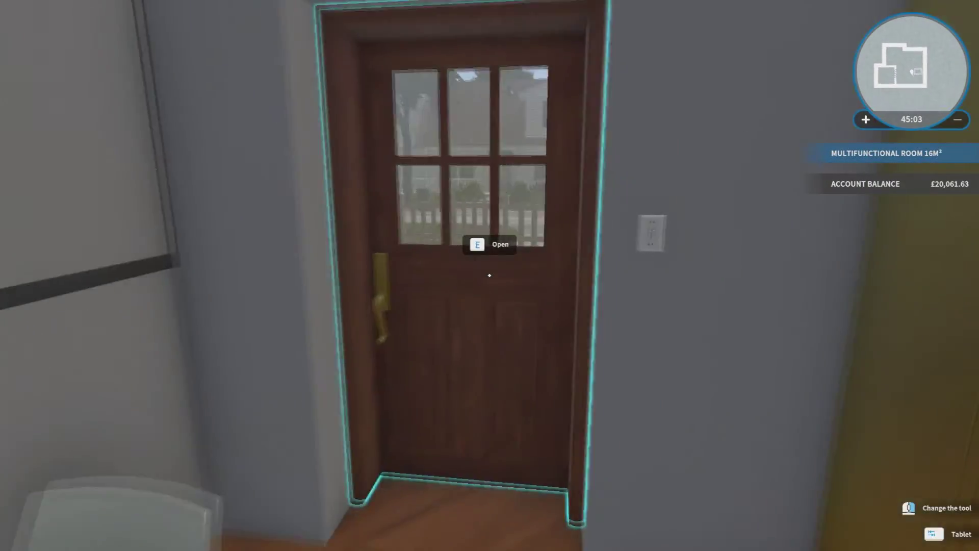
pyautogui.click(490, 276)
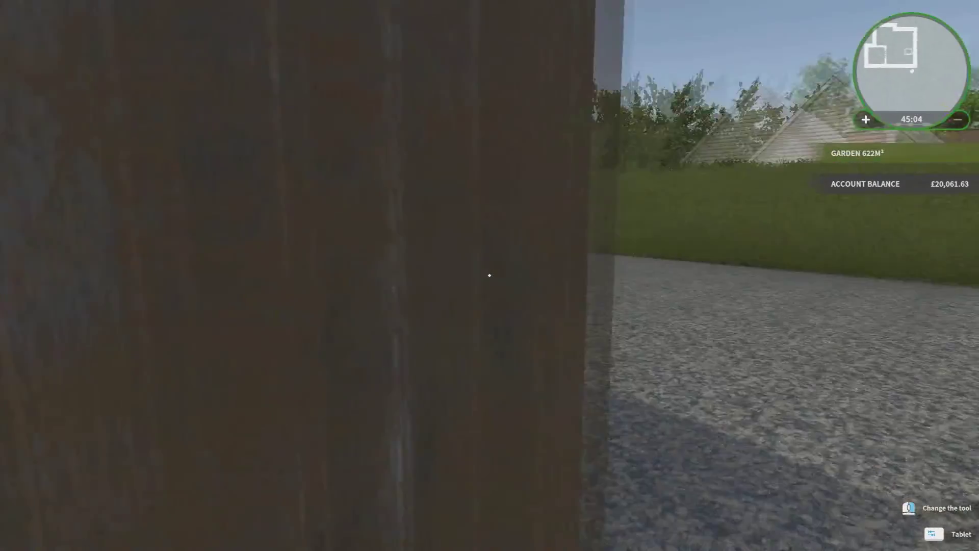
pyautogui.press('w')
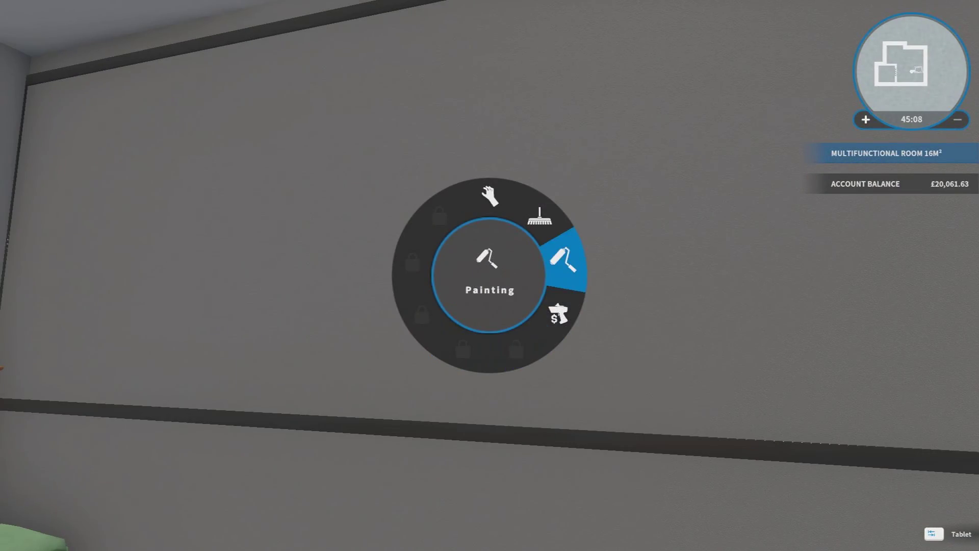
pyautogui.press('Tab')
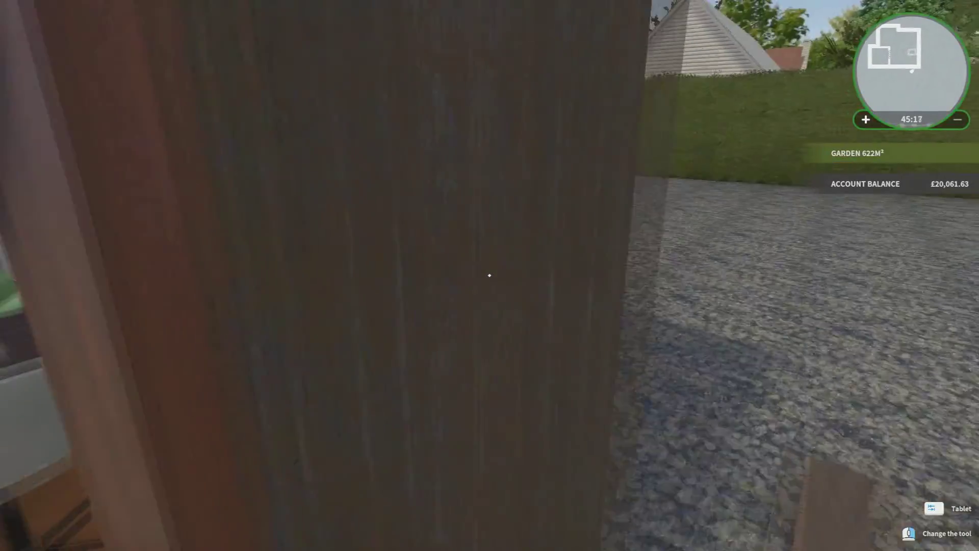
# Step: Walk around the room past the bed, desk and golden fridge into the bathroom
pyautogui.press('w')
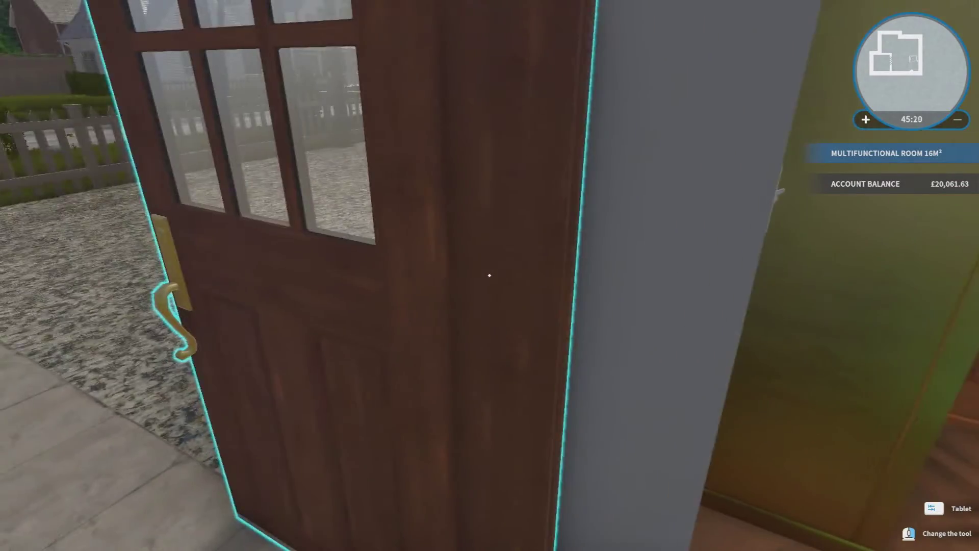
pyautogui.press('w')
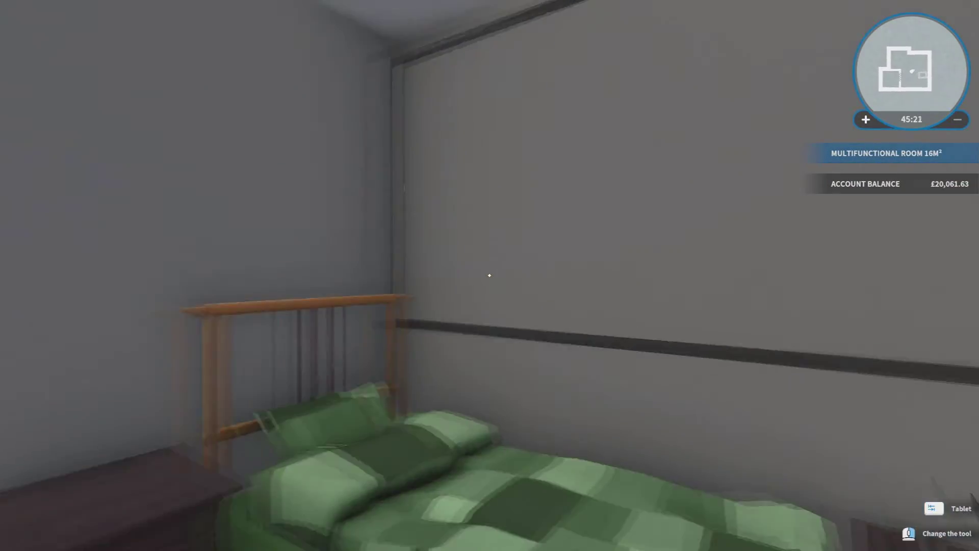
pyautogui.press('w')
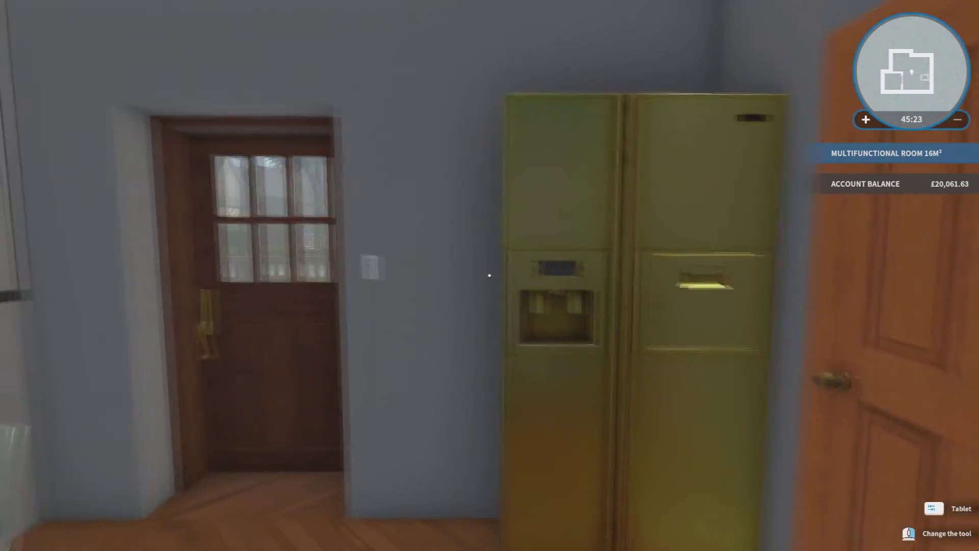
pyautogui.press('w')
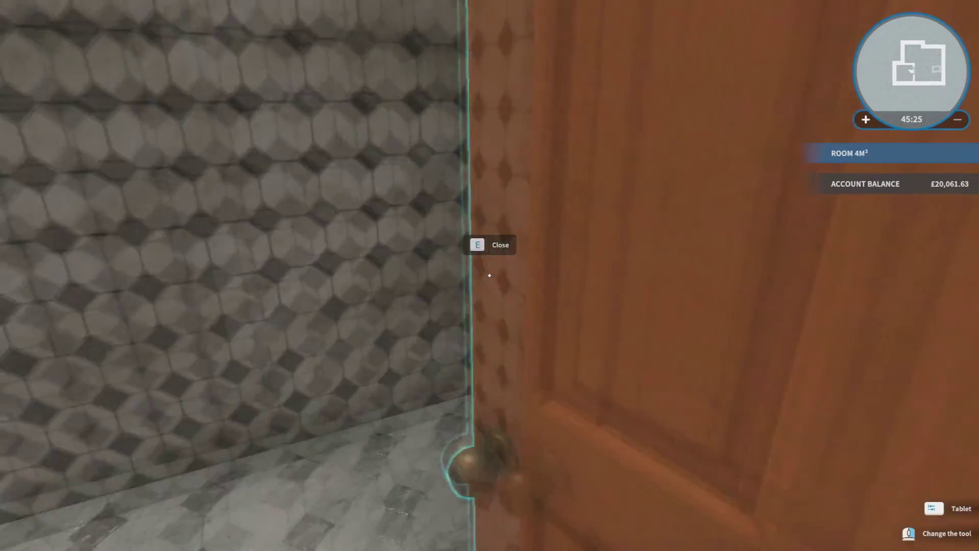
pyautogui.press('Tab')
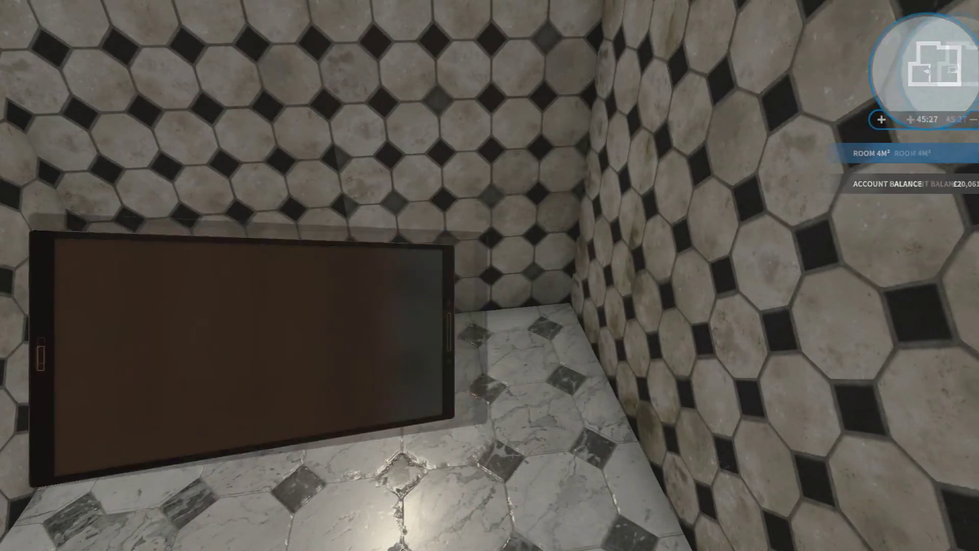
# Step: Buy the black non-openable Elijah 100 x 50 cm window and fit it in the bathroom wall
pyautogui.press('Escape')
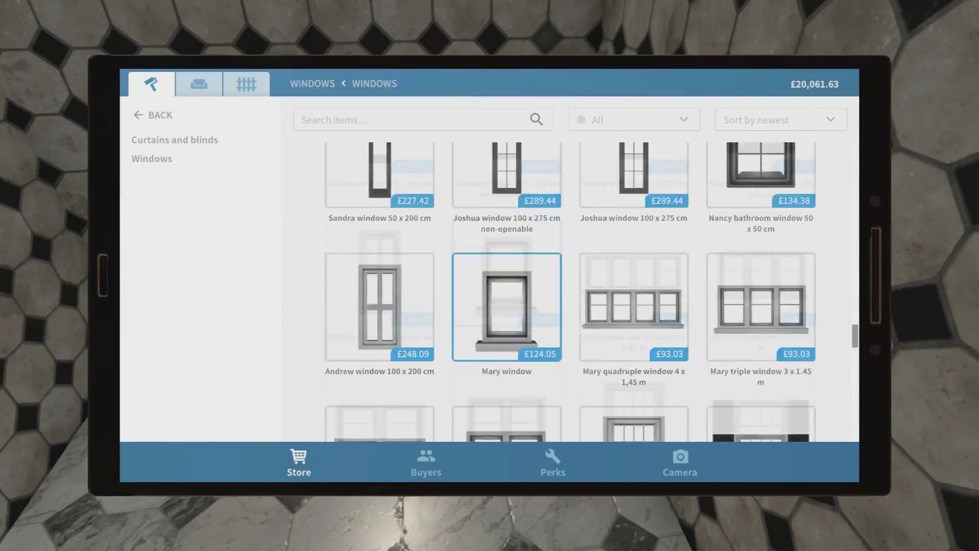
pyautogui.scroll(5, 634, 333)
pyautogui.scroll(3, 633, 333)
pyautogui.scroll(3, 634, 333)
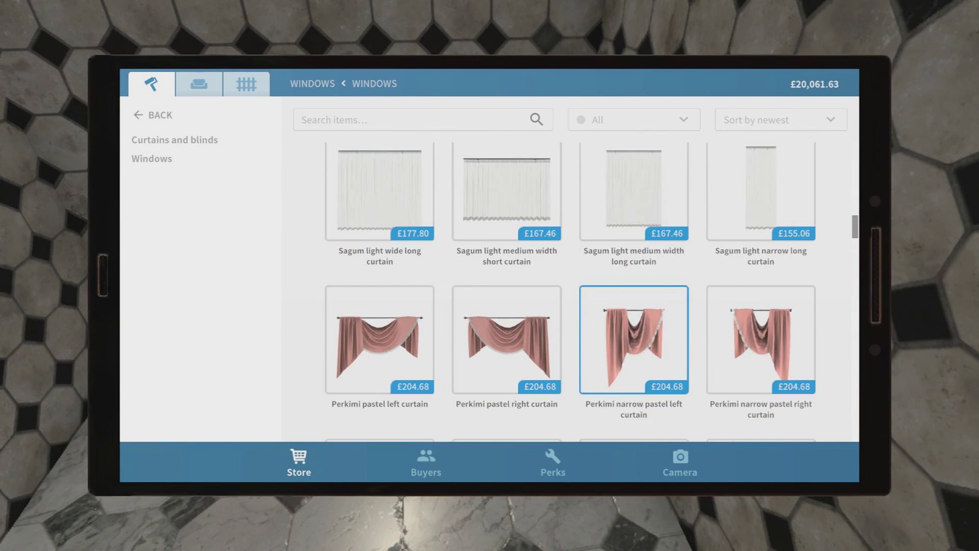
pyautogui.scroll(3, 634, 368)
pyautogui.scroll(2, 633, 367)
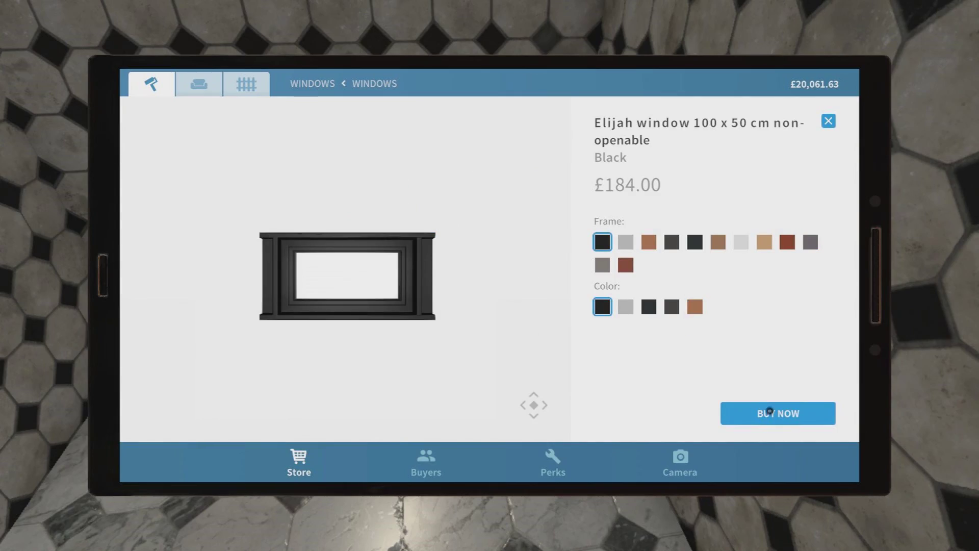
pyautogui.click(770, 412)
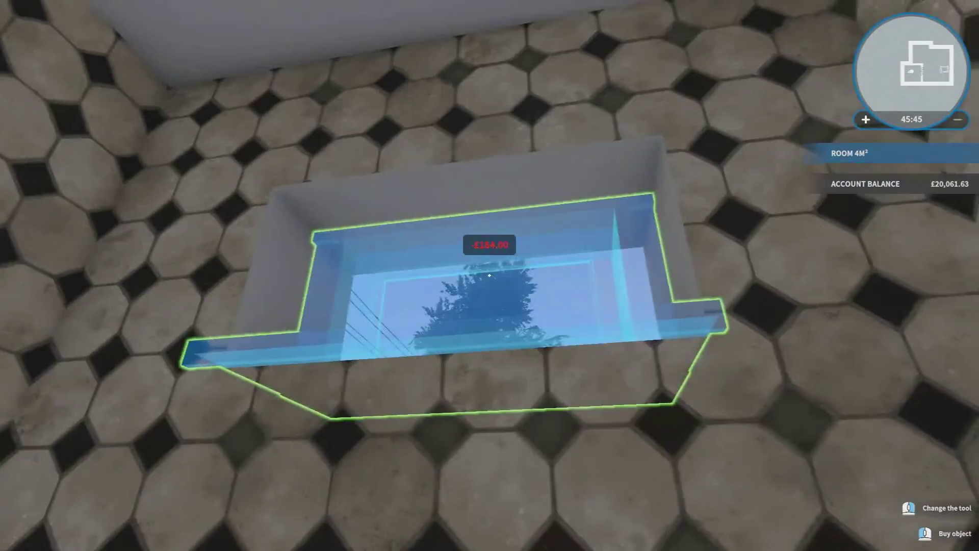
pyautogui.click(490, 274)
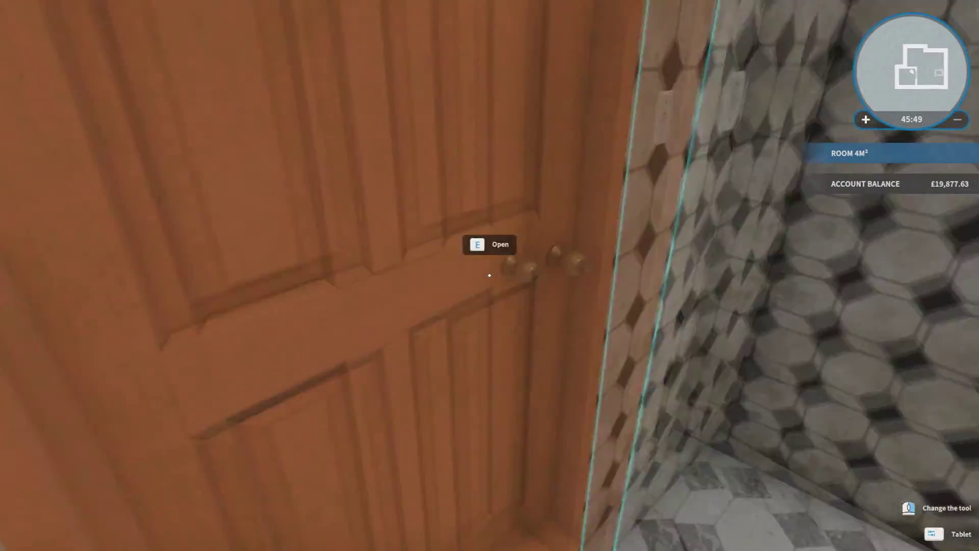
# Step: Go through the bathroom door and use the desk laptop, leaving and reopening its home screen
pyautogui.press('e')
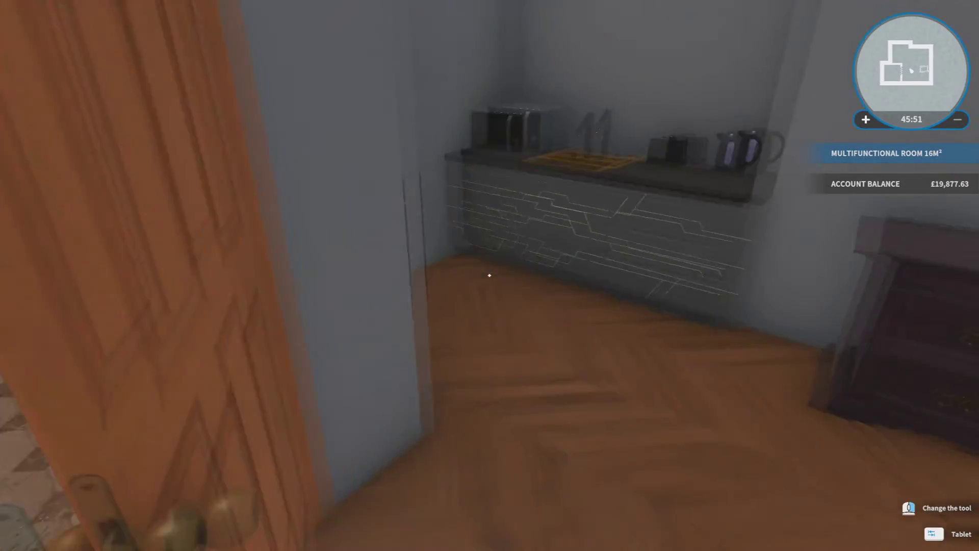
pyautogui.press('e')
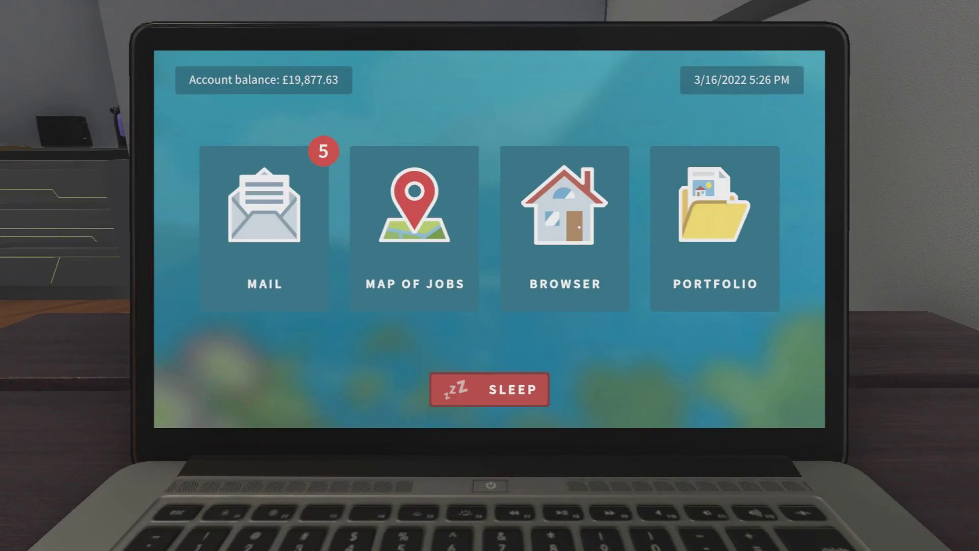
pyautogui.press('Escape')
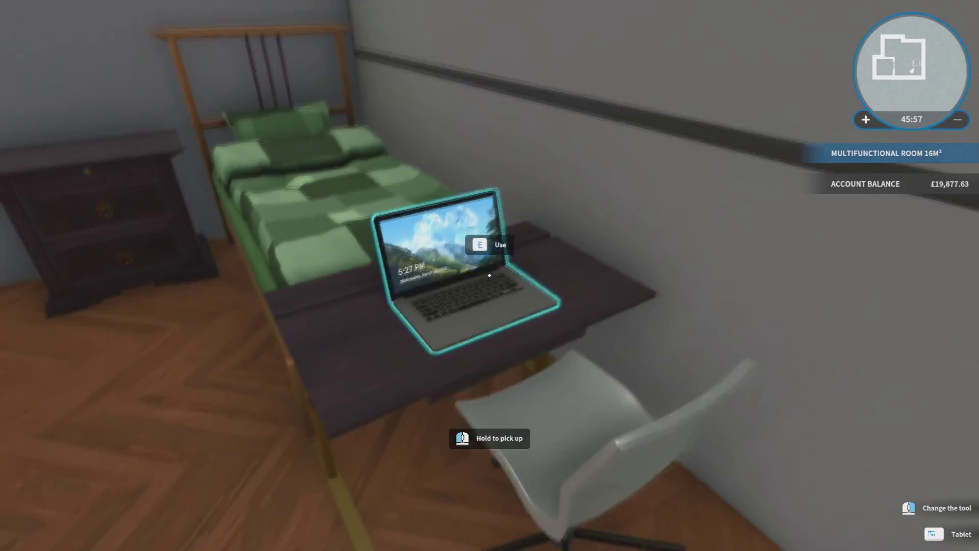
pyautogui.press('e')
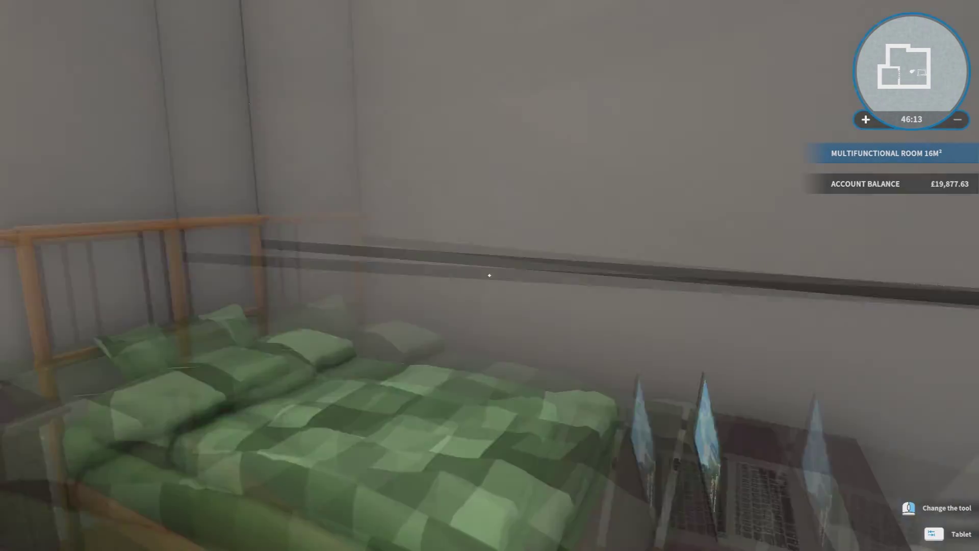
pyautogui.press('w')
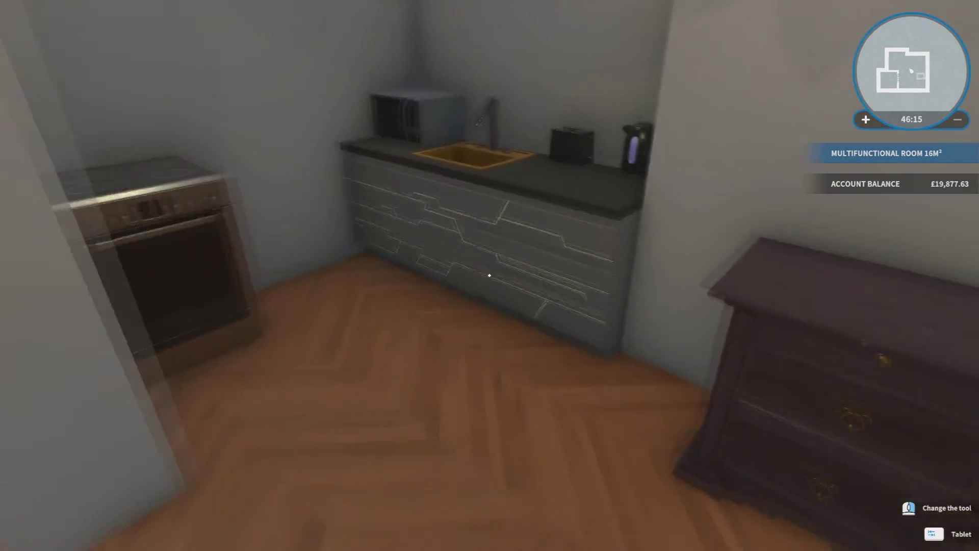
pyautogui.press('w')
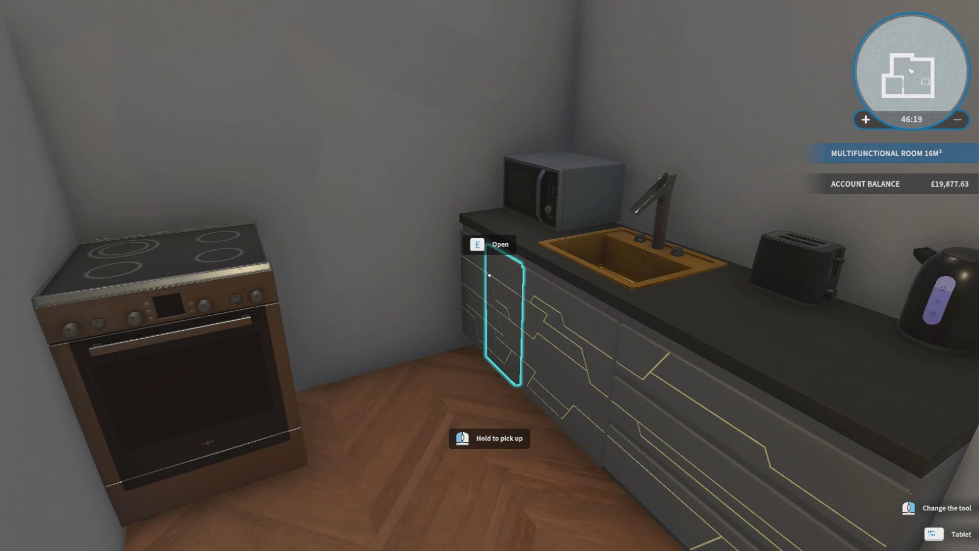
pyautogui.press('w')
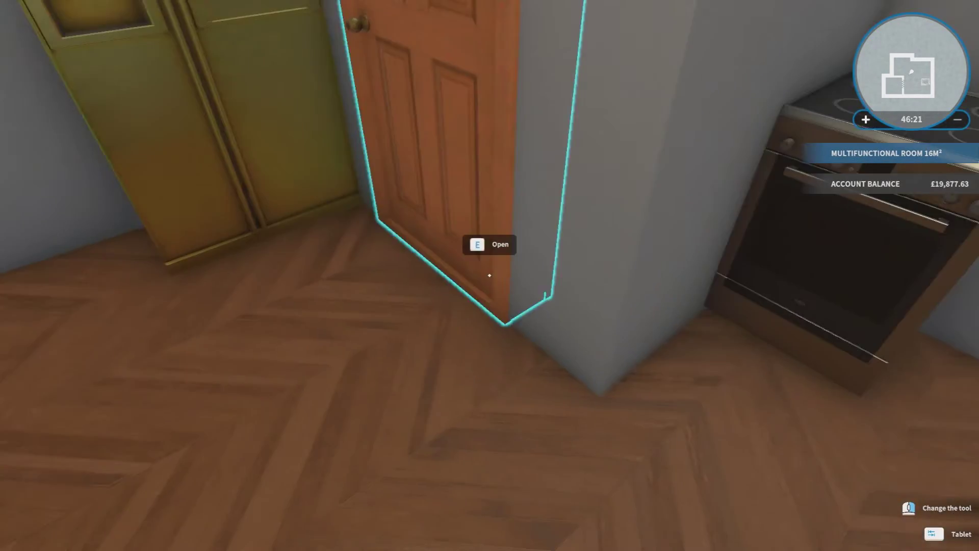